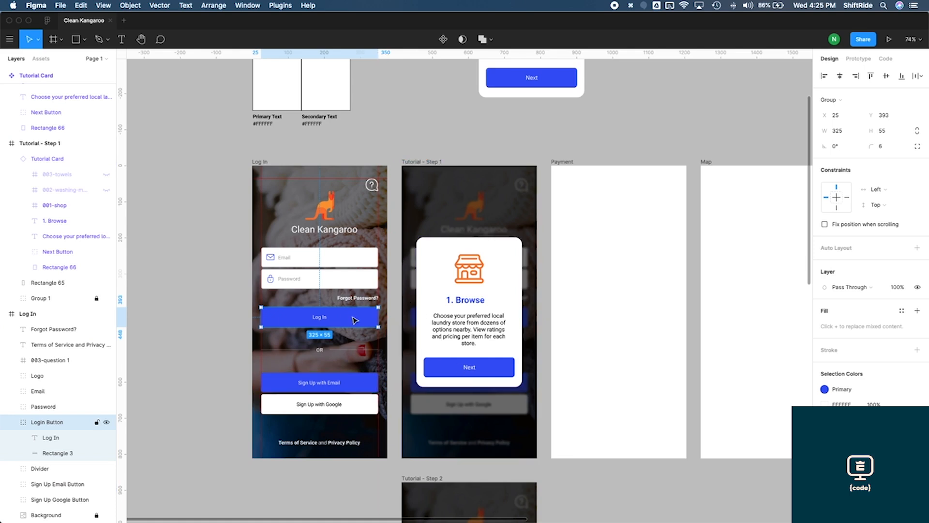
Move the Login Button group out of the Log In frame onto the empty canvas beside the colour scheme
{"action": "left_click_drag", "start_coordinate": [356, 320], "coordinate": [693, 100]}
{"action": "scroll", "coordinate": [642, 161], "scroll_direction": "up", "scroll_amount": 5}
{"action": "scroll", "coordinate": [643, 161], "scroll_direction": "right", "scroll_amount": 3}
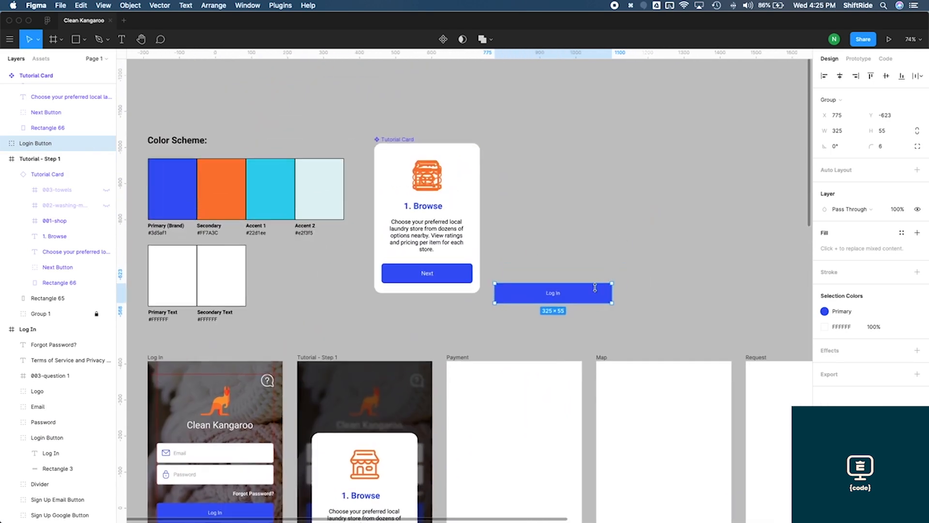
{"action": "left_click_drag", "start_coordinate": [598, 290], "coordinate": [603, 161]}
{"action": "key", "text": "space"}
{"action": "left_click_drag", "start_coordinate": [604, 160], "coordinate": [531, 202]}
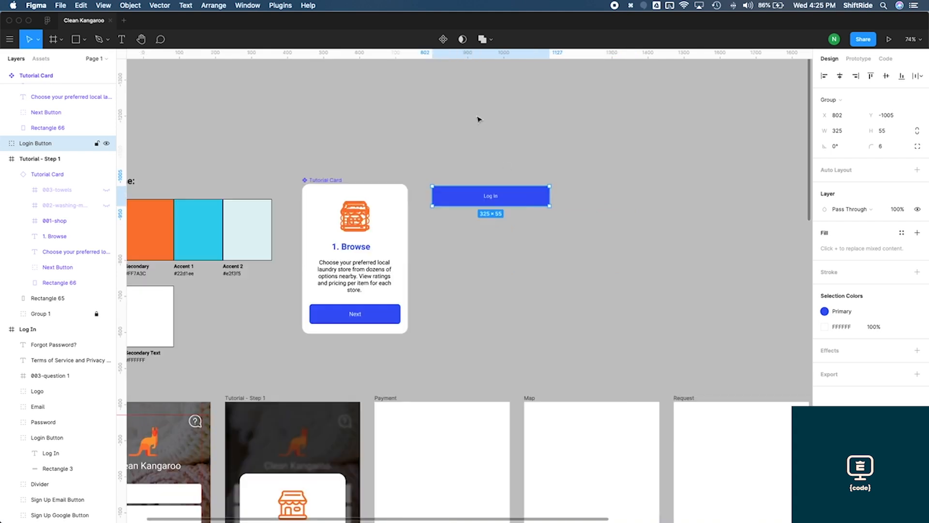
Convert the Login Button group into a component and rename it Button
{"action": "left_click", "coordinate": [443, 39]}
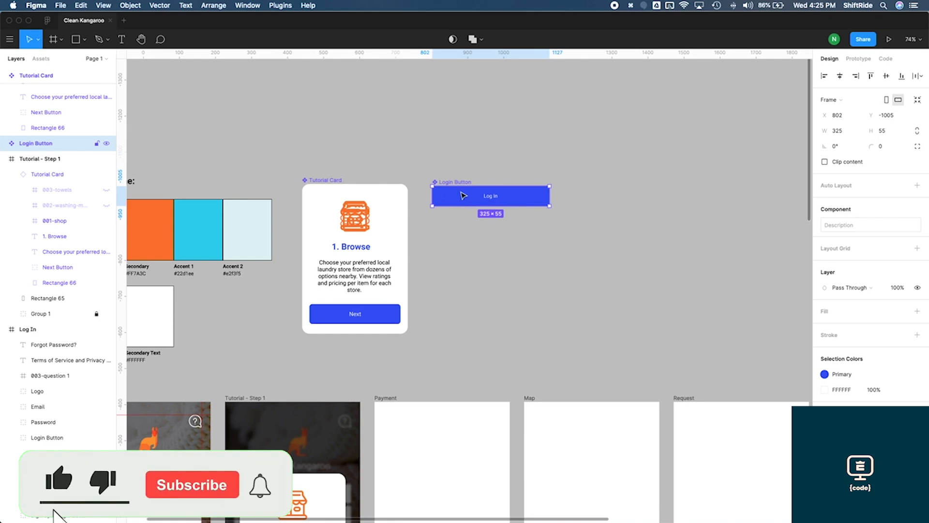
{"action": "double_click", "coordinate": [30, 142]}
{"action": "double_click", "coordinate": [30, 143]}
{"action": "key", "text": "BackSpace"}
{"action": "key", "text": "Return"}
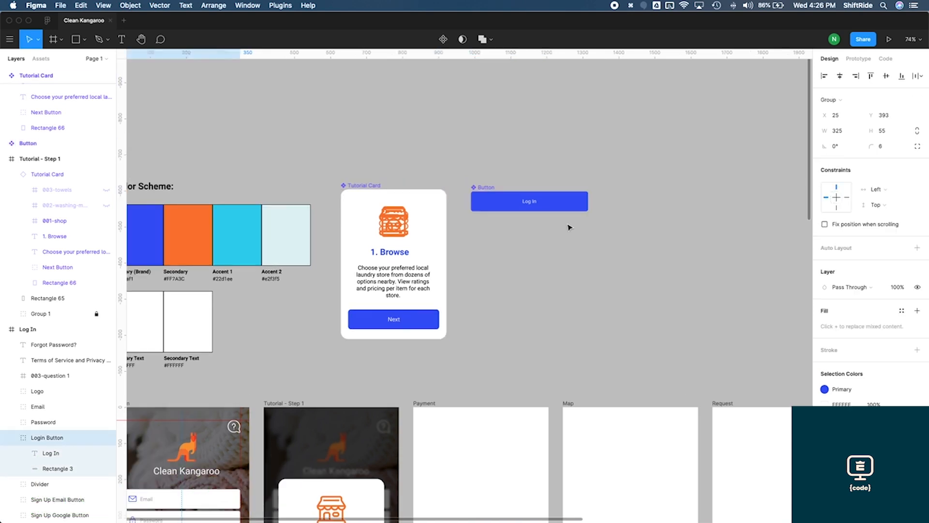
Copy the Button component and paste an instance into the Log In frame over the existing login button
{"action": "left_click", "coordinate": [568, 225]}
{"action": "left_click", "coordinate": [555, 208]}
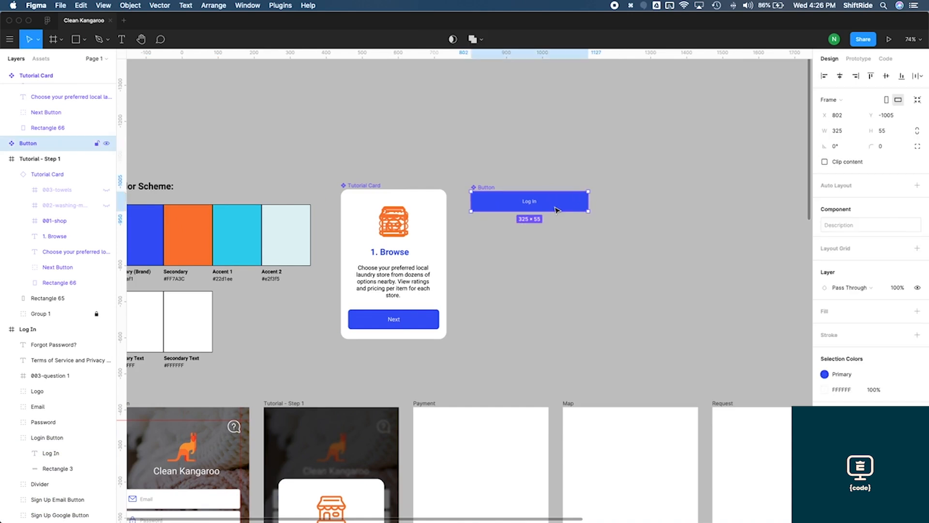
{"action": "key", "text": "super+c"}
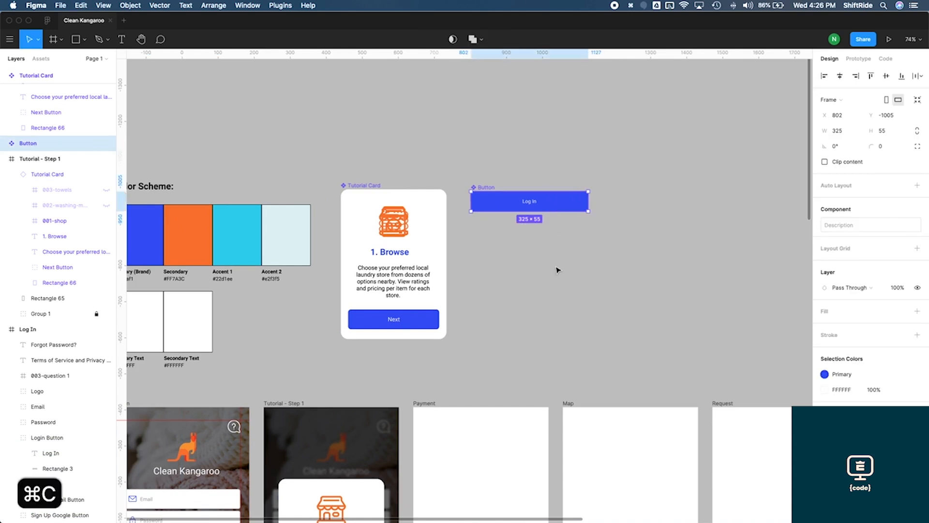
{"action": "scroll", "coordinate": [557, 270], "scroll_direction": "down", "scroll_amount": 5}
{"action": "scroll", "coordinate": [558, 270], "scroll_direction": "left", "scroll_amount": 4}
{"action": "scroll", "coordinate": [558, 270], "scroll_direction": "down", "scroll_amount": 1}
{"action": "scroll", "coordinate": [557, 270], "scroll_direction": "left", "scroll_amount": 1}
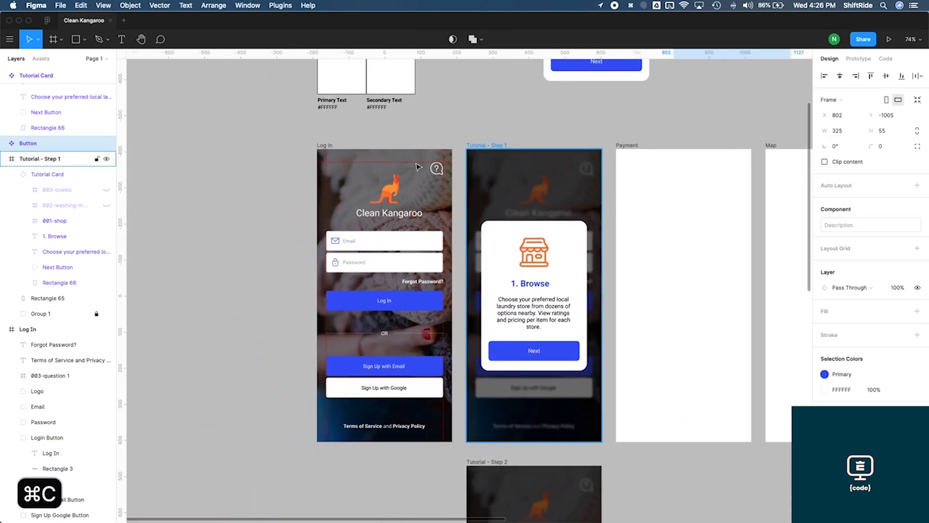
{"action": "left_click", "coordinate": [324, 145]}
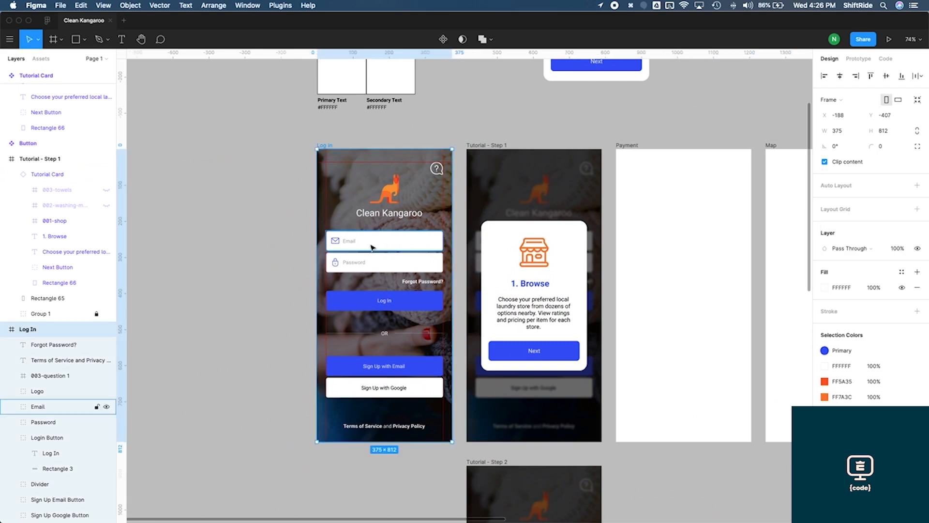
{"action": "key", "text": "super+v"}
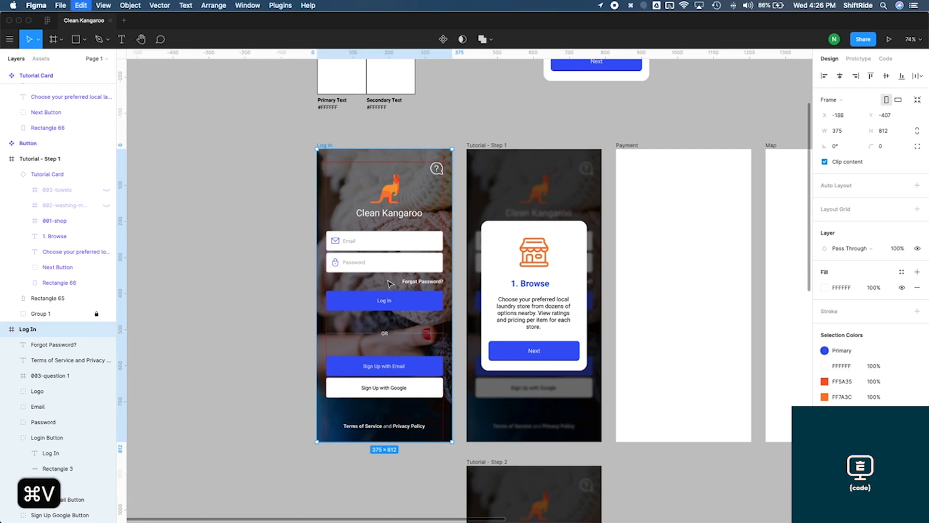
{"action": "mouse_move", "coordinate": [398, 301]}
{"action": "left_mouse_down"}
{"action": "mouse_move", "coordinate": [398, 315]}
{"action": "mouse_move", "coordinate": [400, 302]}
{"action": "left_mouse_up"}
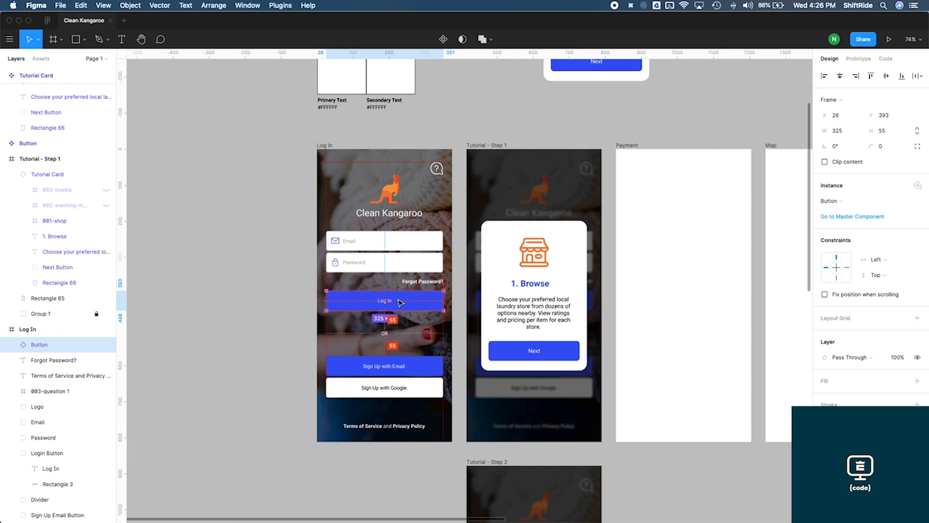
Delete the original Login Button group from the Log In frame
{"action": "scroll", "coordinate": [57, 354], "scroll_direction": "down", "scroll_amount": 2}
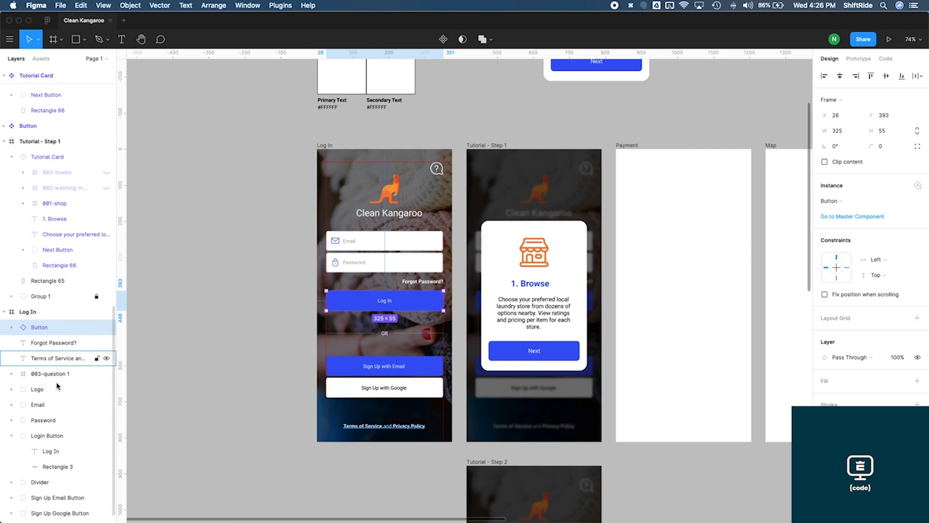
{"action": "left_click", "coordinate": [53, 423]}
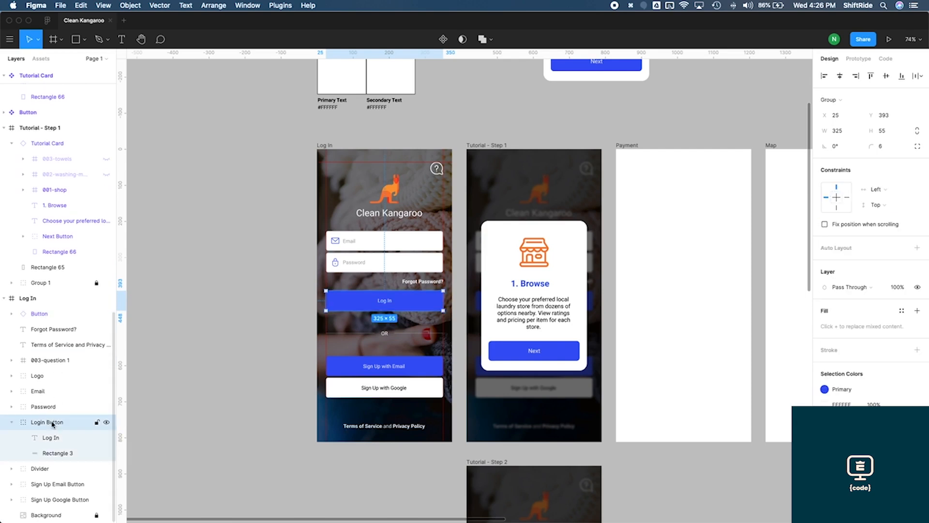
{"action": "key", "text": "Delete"}
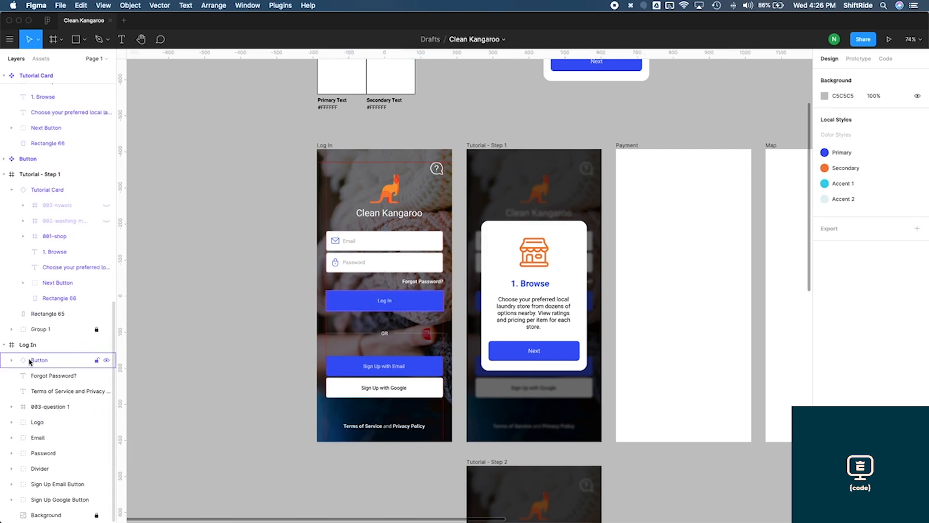
Reorder the Log In frame's layers, moving the Button instance, Forgot Password? and Terms of Service layers
{"action": "left_click_drag", "start_coordinate": [30, 362], "coordinate": [39, 461]}
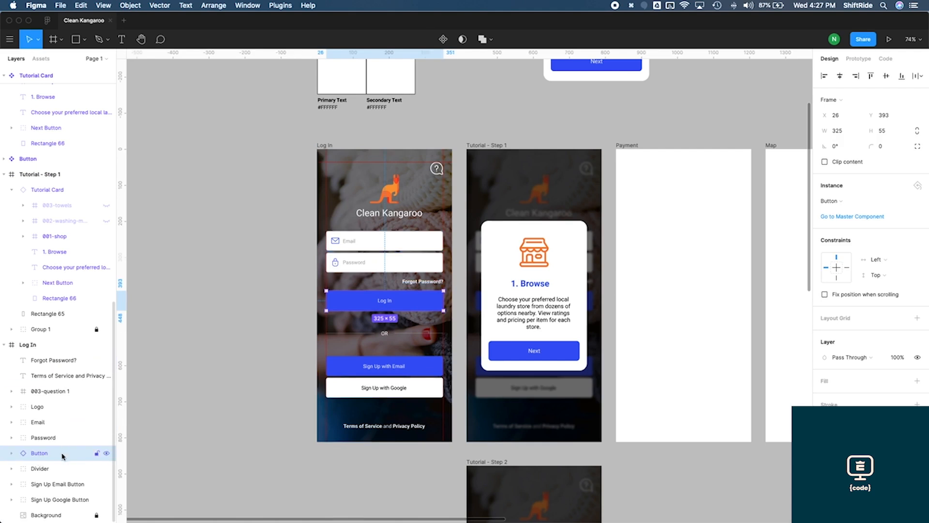
{"action": "left_click", "coordinate": [53, 361]}
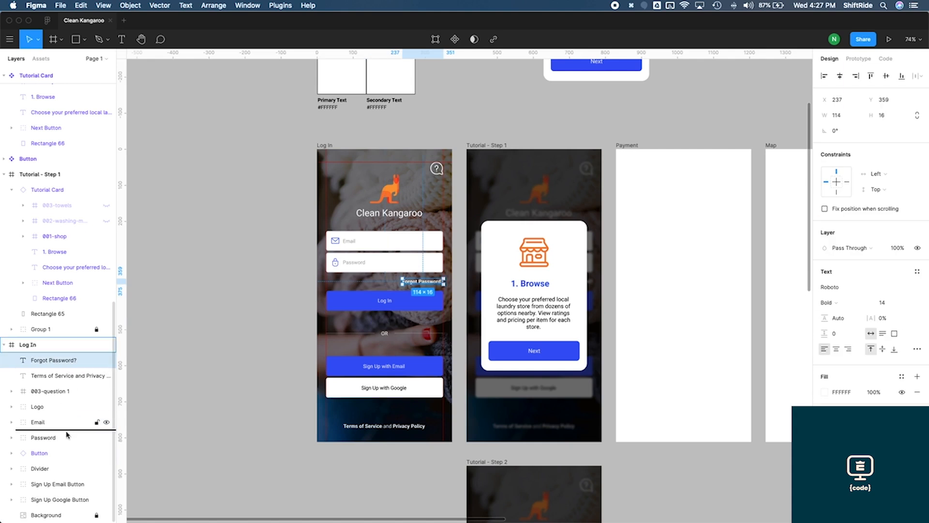
{"action": "left_click_drag", "start_coordinate": [64, 443], "coordinate": [62, 442]}
{"action": "left_click_drag", "start_coordinate": [48, 361], "coordinate": [62, 506]}
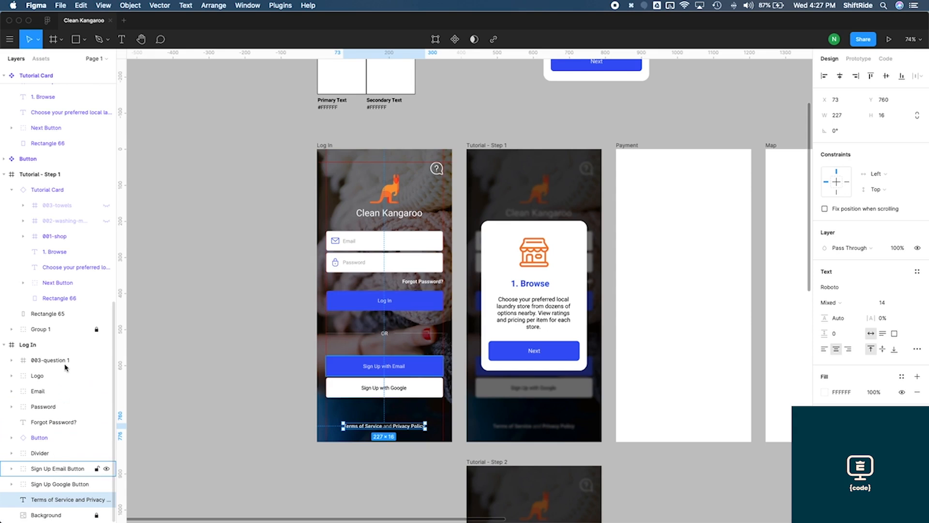
{"action": "left_click", "coordinate": [420, 303]}
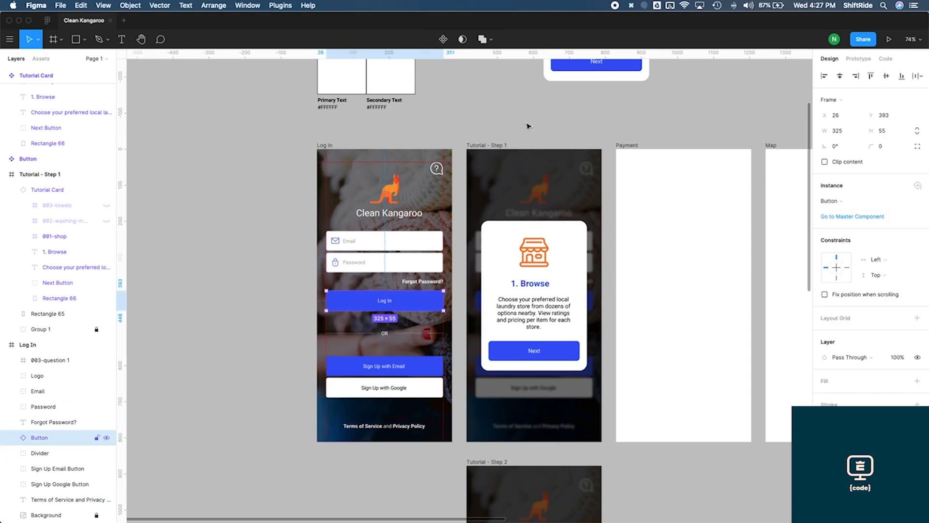
Duplicate the Button instance and place the copy below the Log In button
{"action": "scroll", "coordinate": [392, 372], "scroll_direction": "up", "scroll_amount": 2}
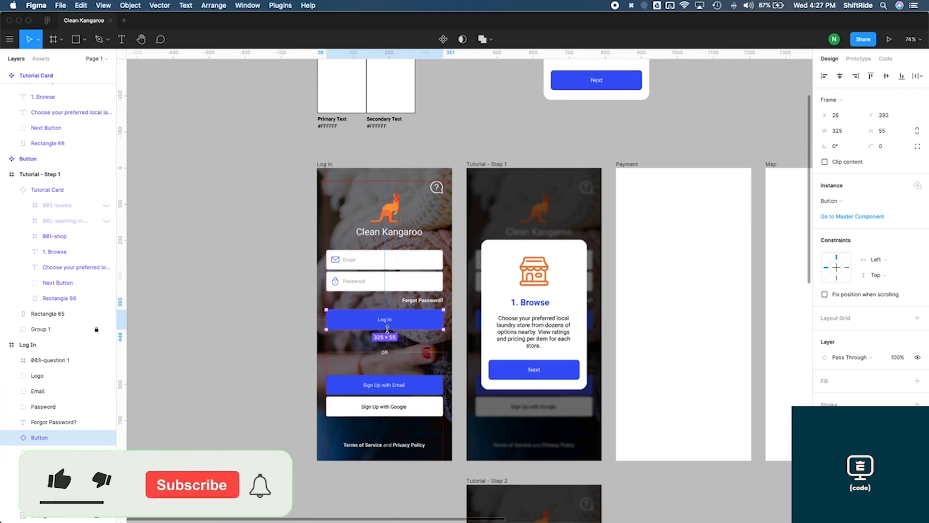
{"action": "scroll", "coordinate": [390, 370], "scroll_direction": "up", "scroll_amount": 4}
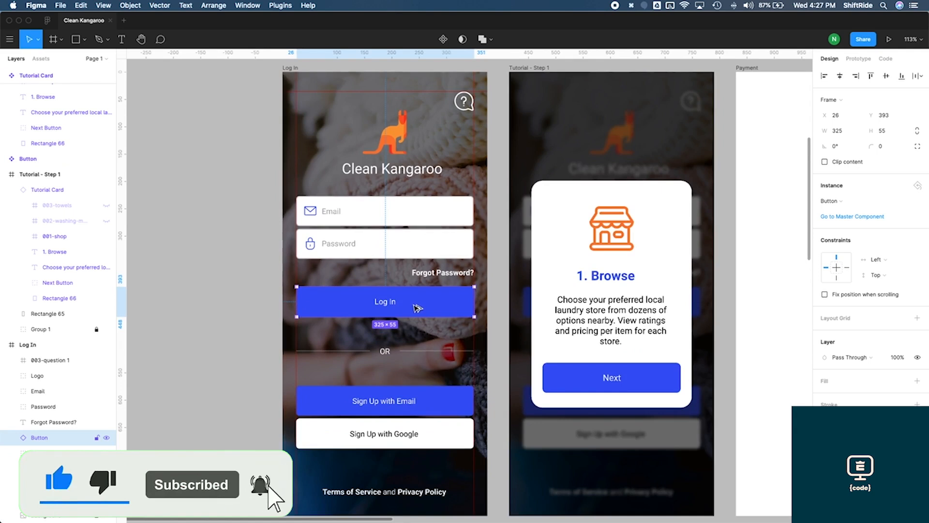
{"action": "left_click_drag", "start_coordinate": [417, 308], "coordinate": [411, 353]}
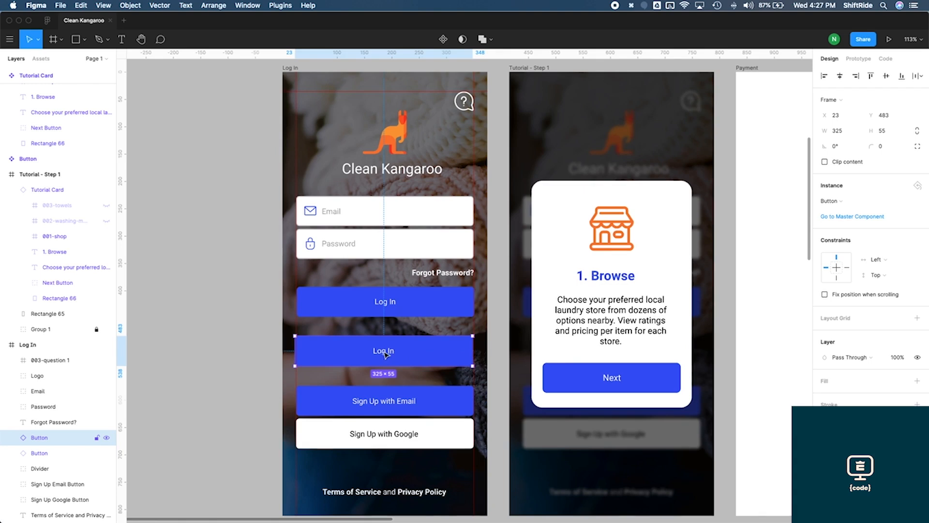
Change the duplicated button's label to Sign Up with Email
{"action": "double_click", "coordinate": [379, 350]}
{"action": "type", "text": "Sign "}
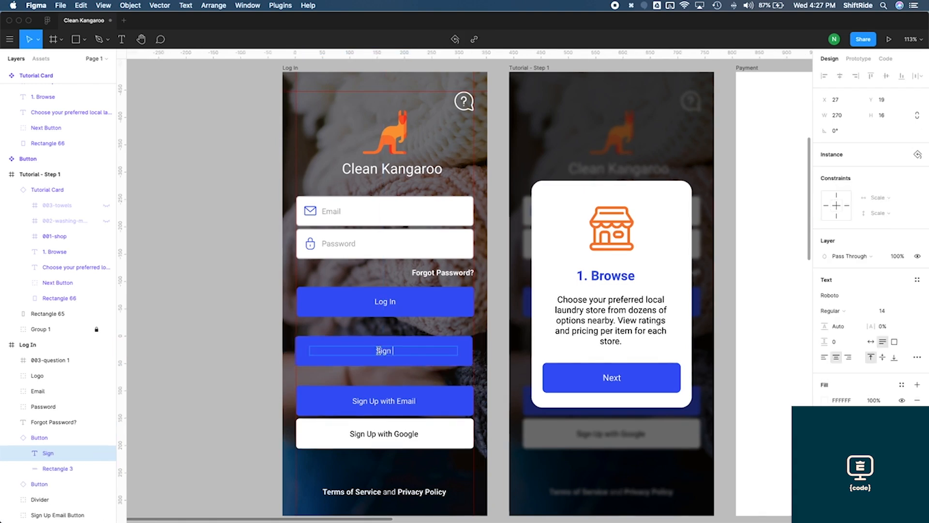
{"action": "type", "text": "Up with Email"}
{"action": "key", "text": "Escape"}
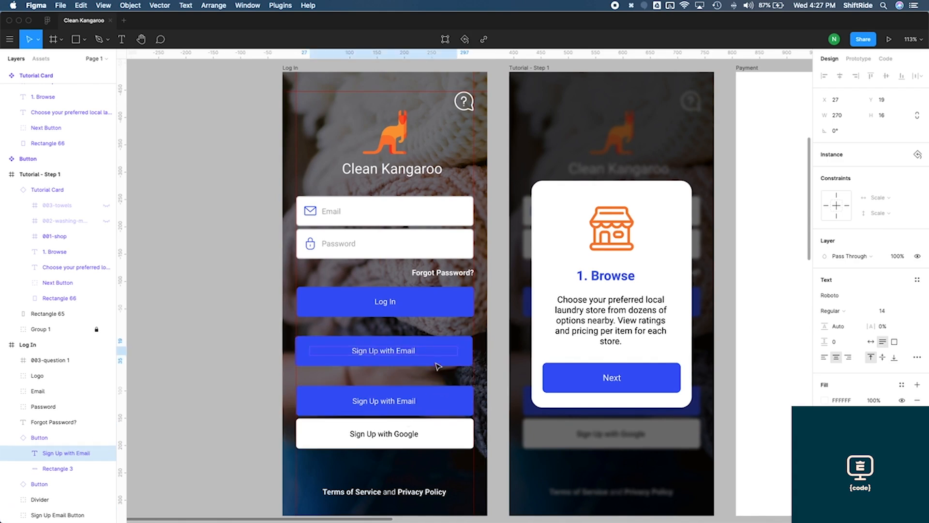
Move the new Sign Up with Email button over the old one and nudge it into alignment
{"action": "left_click_drag", "start_coordinate": [438, 365], "coordinate": [440, 415]}
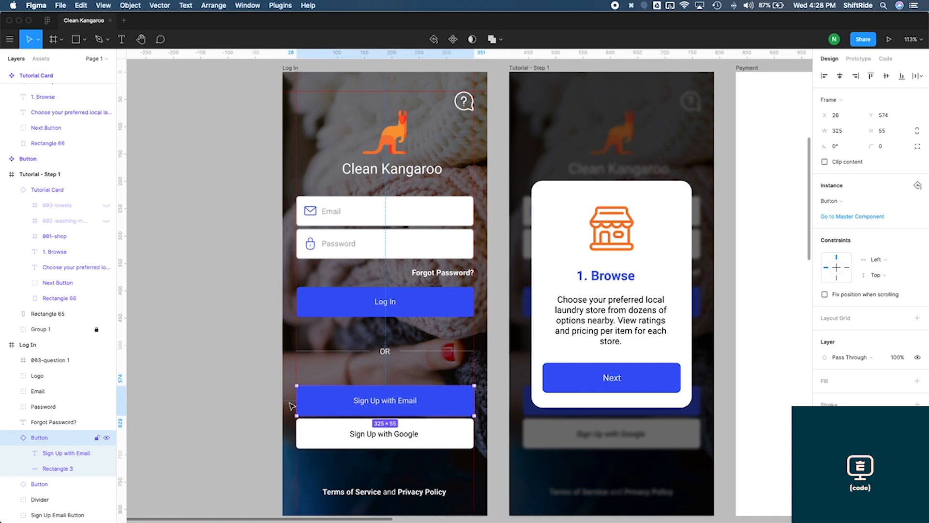
{"action": "key", "text": "Left"}
{"action": "key", "text": "Left"}
{"action": "key", "text": "Right"}
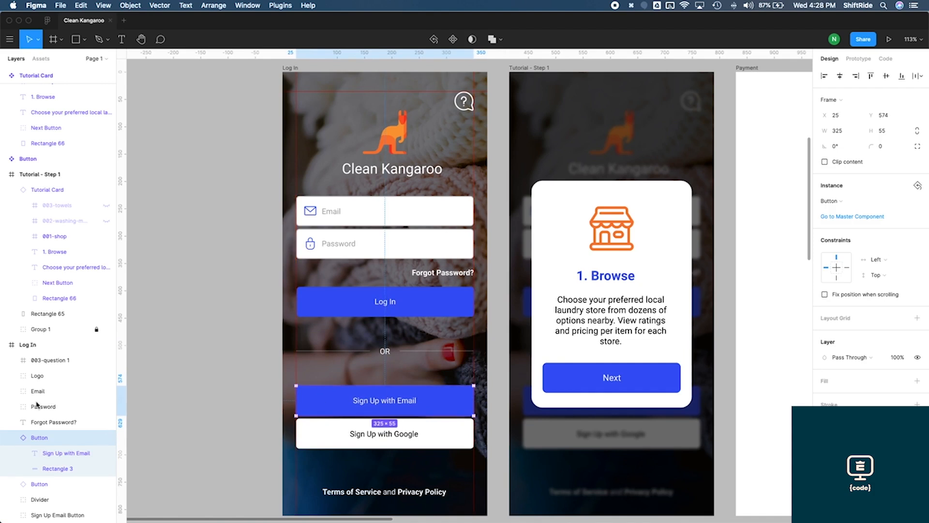
Delete the old Sign Up Email Button layer
{"action": "scroll", "coordinate": [63, 426], "scroll_direction": "down", "scroll_amount": 2}
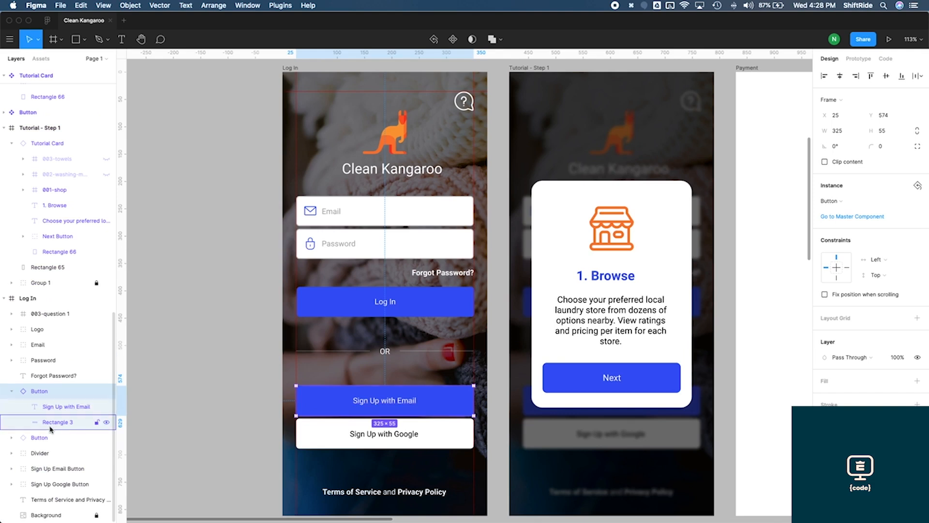
{"action": "left_click", "coordinate": [55, 468]}
{"action": "key", "text": "Delete"}
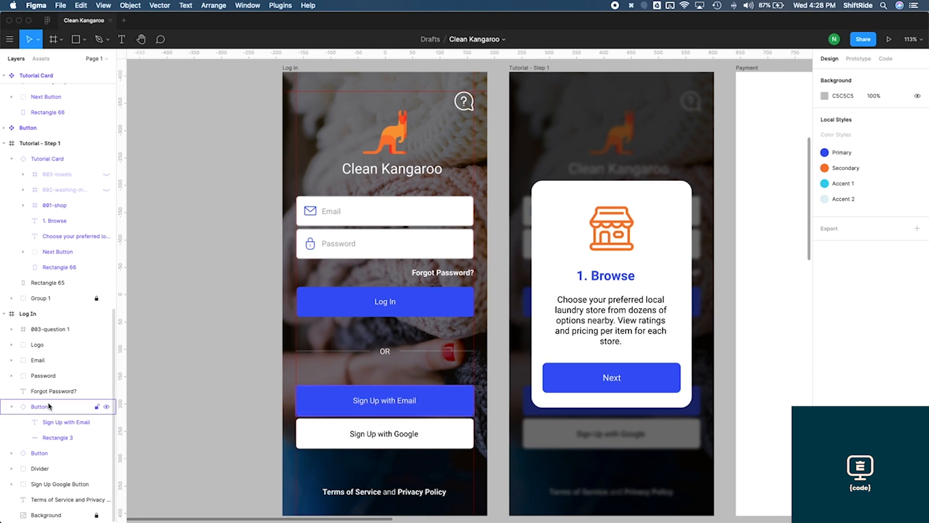
Move the new Sign Up with Email button's layer below the Divider layer
{"action": "left_click", "coordinate": [15, 409]}
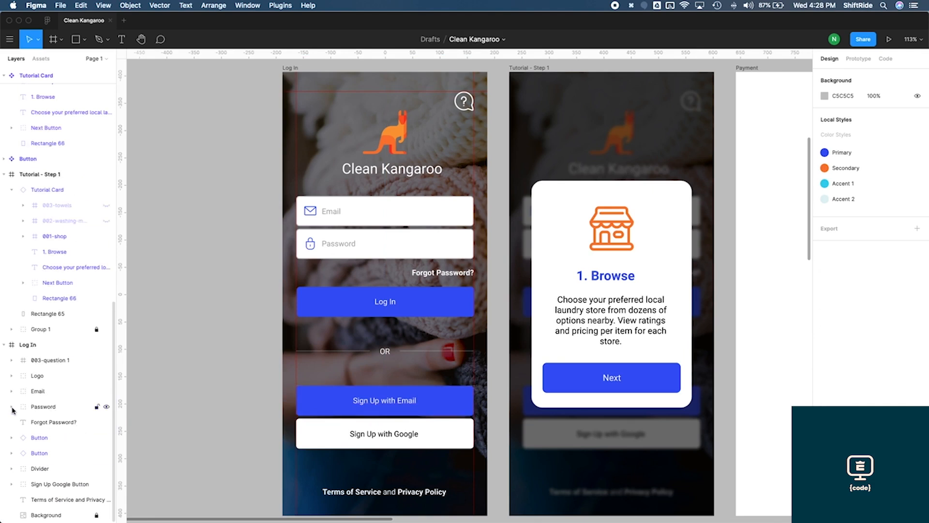
{"action": "left_click", "coordinate": [40, 445]}
{"action": "left_click_drag", "start_coordinate": [39, 442], "coordinate": [42, 480]}
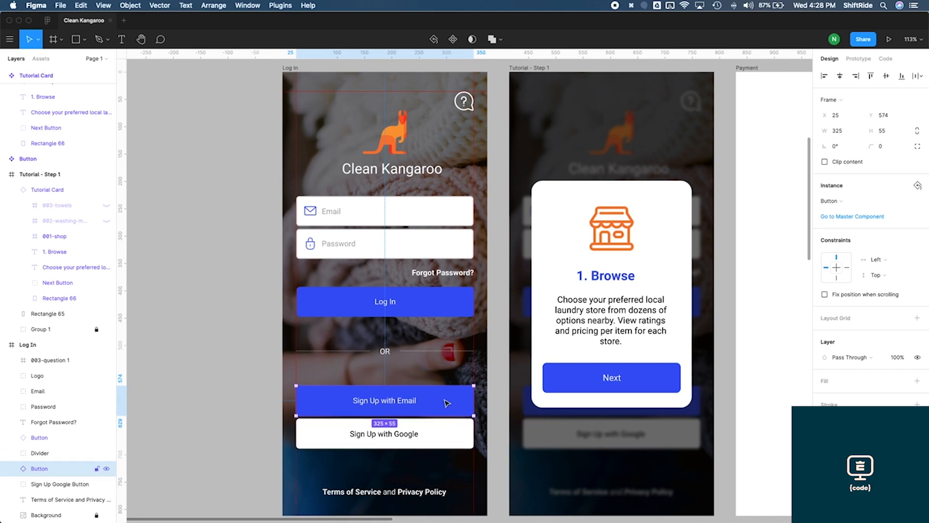
Duplicate the Sign Up with Email button and move the copy onto the Google button's position
{"action": "key", "text": "super+d"}
{"action": "scroll", "coordinate": [445, 387], "scroll_direction": "down", "scroll_amount": 4}
{"action": "scroll", "coordinate": [445, 387], "scroll_direction": "left", "scroll_amount": 1}
{"action": "left_click_drag", "start_coordinate": [462, 311], "coordinate": [462, 343]}
Change the copied button's label to Sign In with Google
{"action": "double_click", "coordinate": [431, 345]}
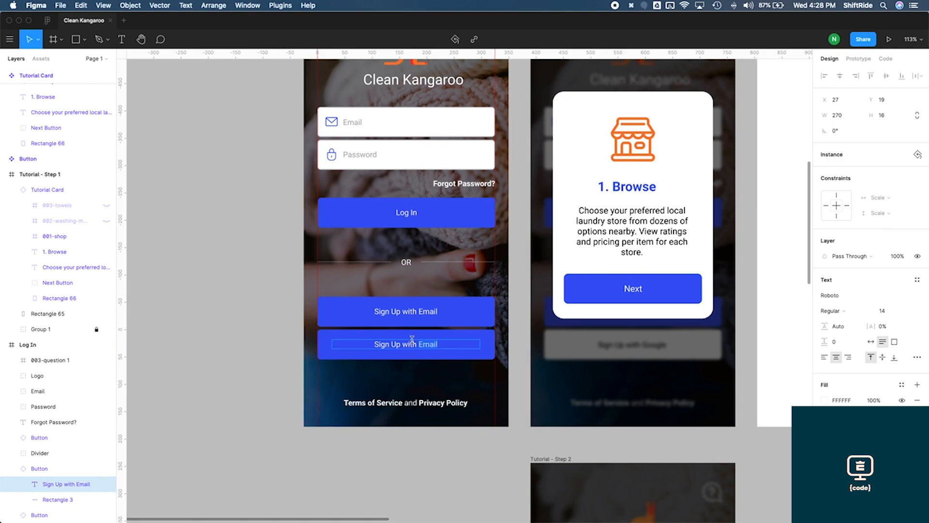
{"action": "double_click", "coordinate": [412, 342]}
{"action": "type", "text": "Sign In with"}
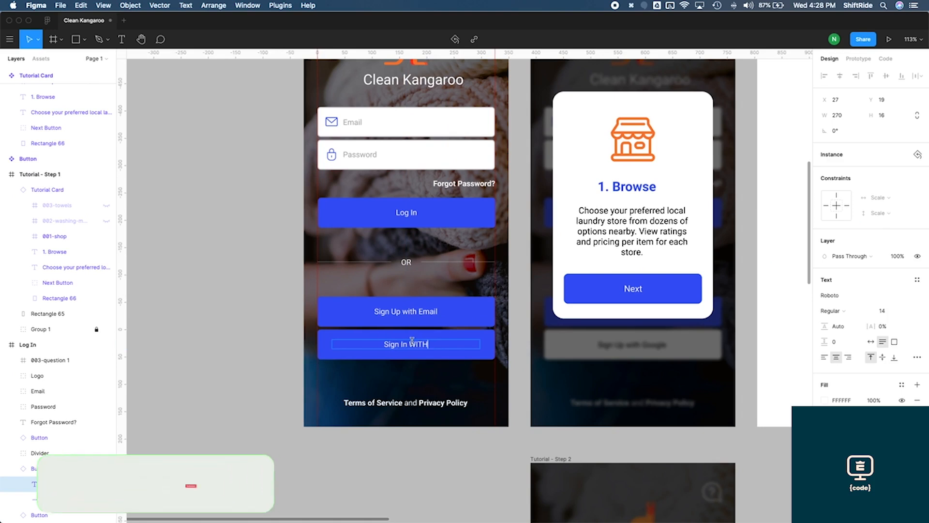
{"action": "type", "text": " Google"}
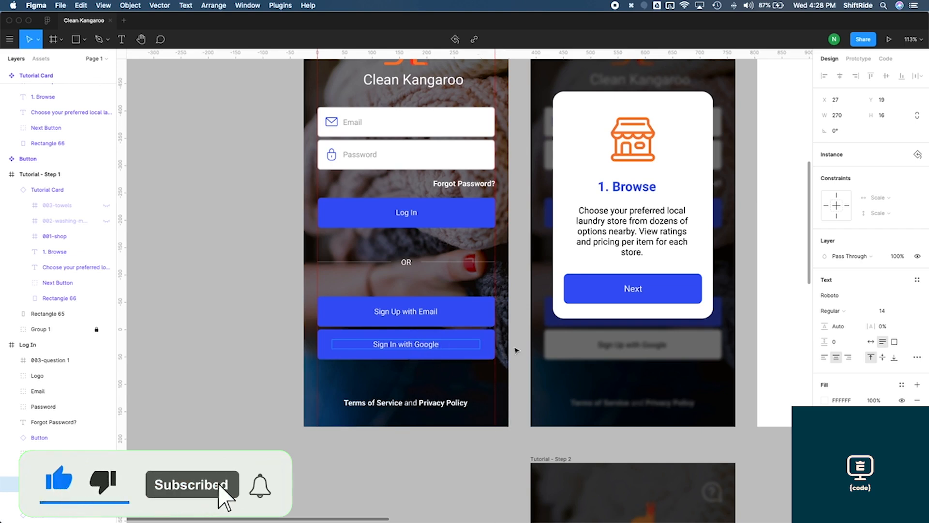
{"action": "key", "text": "Escape"}
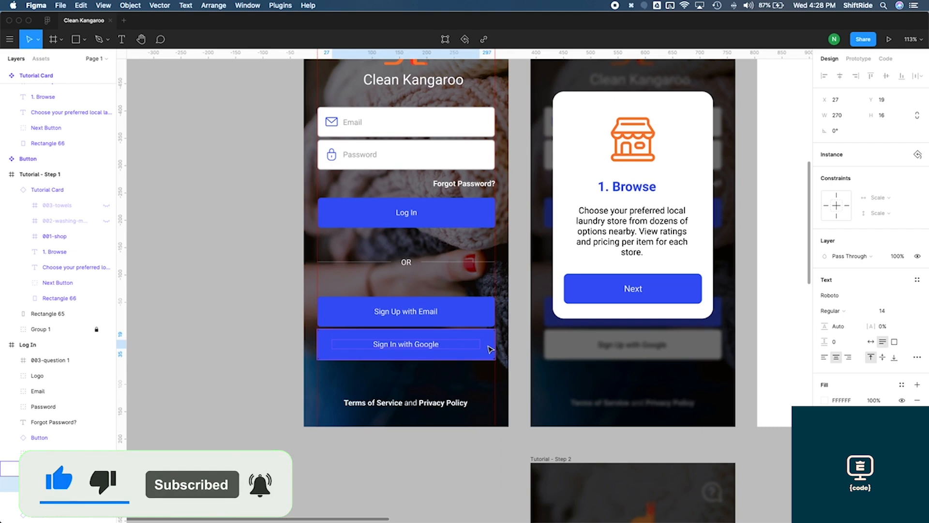
Set the Sign In with Google button's primary fill colour to white FFFFFF
{"action": "left_click", "coordinate": [490, 349]}
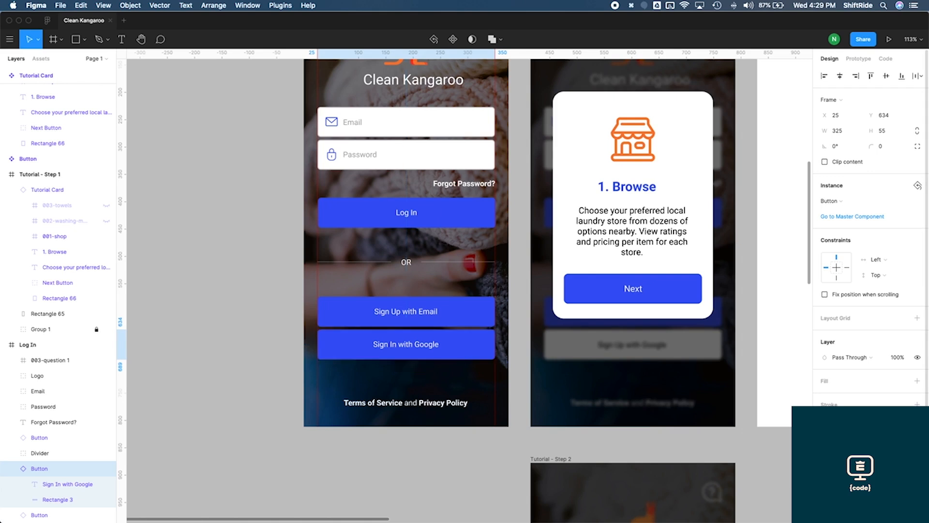
{"action": "left_click", "coordinate": [825, 444]}
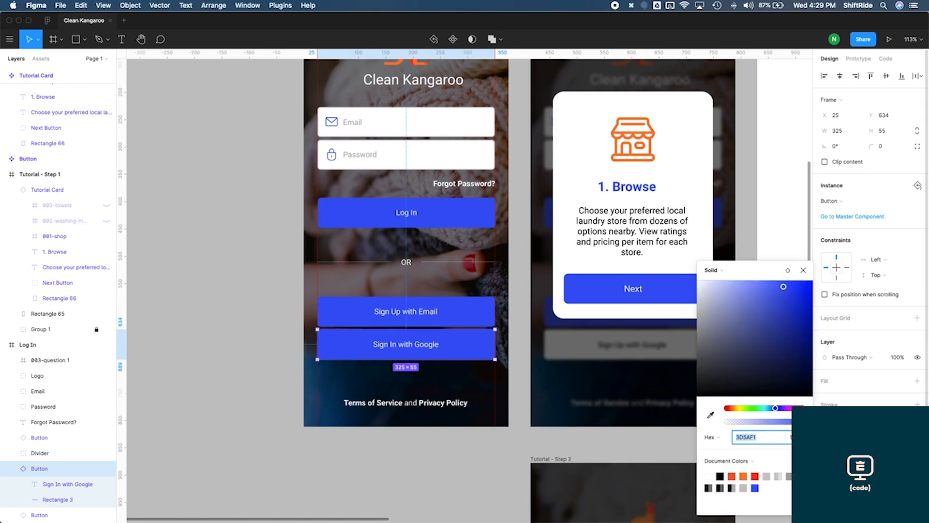
{"action": "left_click_drag", "start_coordinate": [729, 346], "coordinate": [697, 281]}
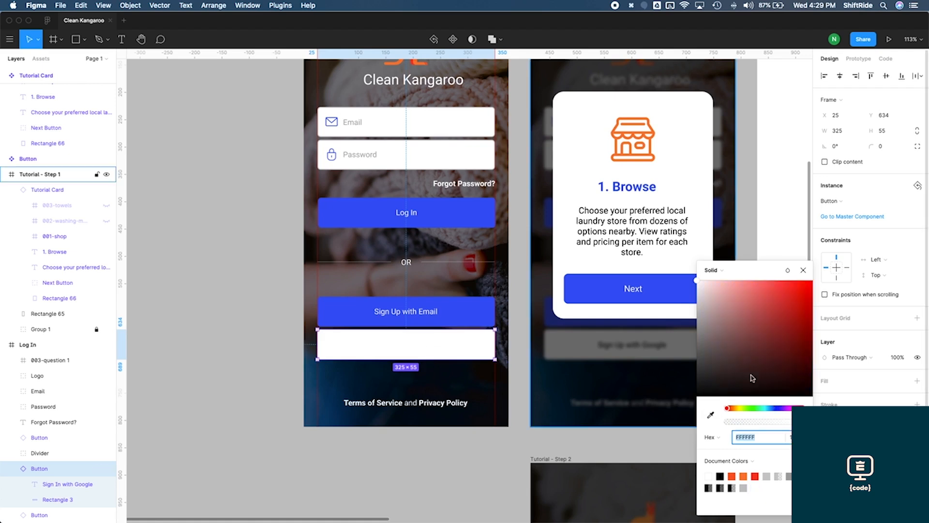
Set the Sign In with Google button's label colour to black 000000
{"action": "left_click_drag", "start_coordinate": [709, 365], "coordinate": [679, 406]}
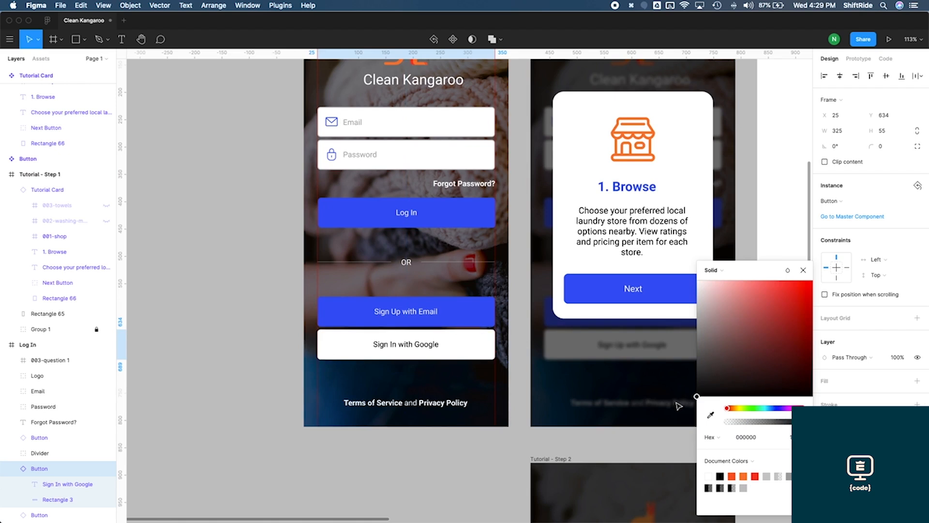
{"action": "left_click", "coordinate": [526, 368]}
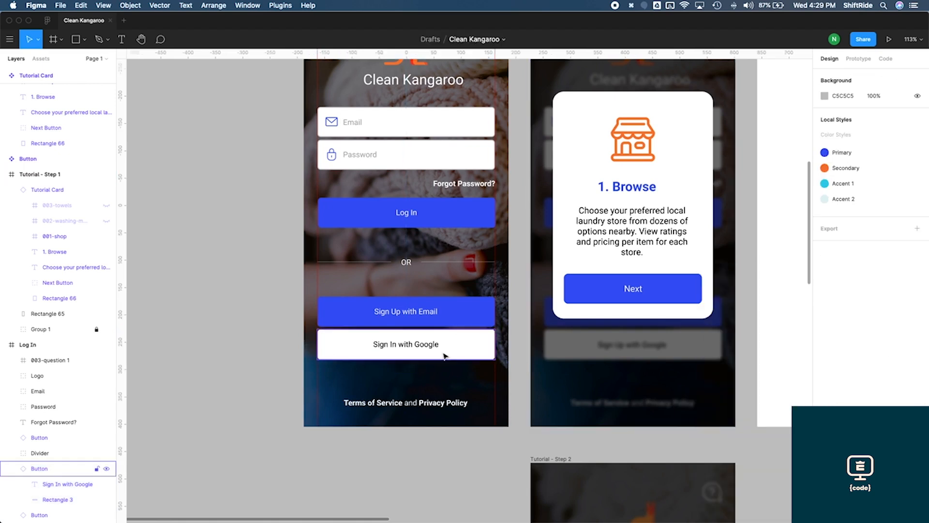
Delete the old Sign Up Google Button group from the Log In screen
{"action": "left_click", "coordinate": [68, 467]}
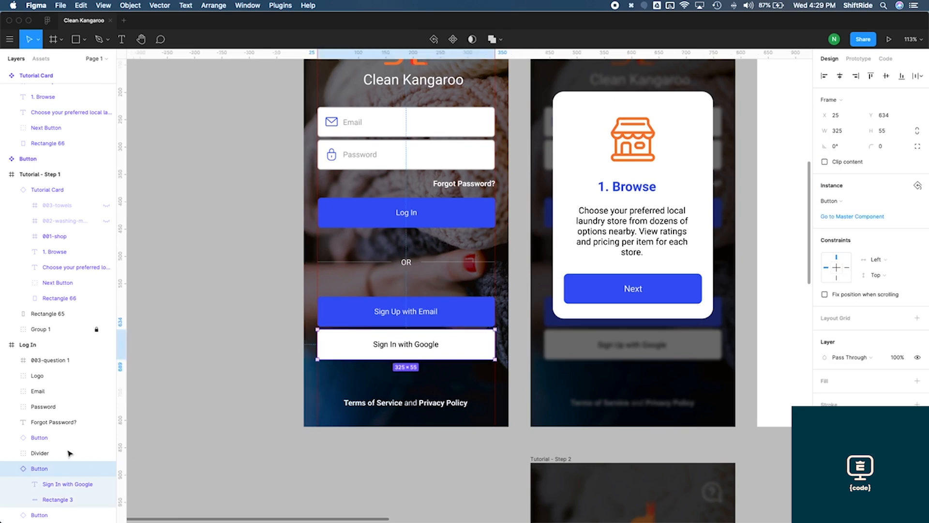
{"action": "scroll", "coordinate": [60, 460], "scroll_direction": "down", "scroll_amount": 2}
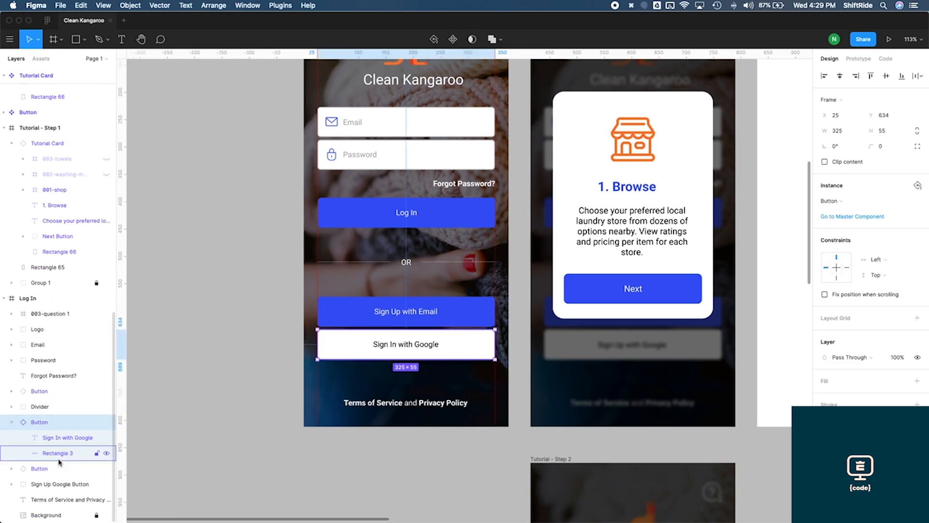
{"action": "left_click", "coordinate": [60, 485]}
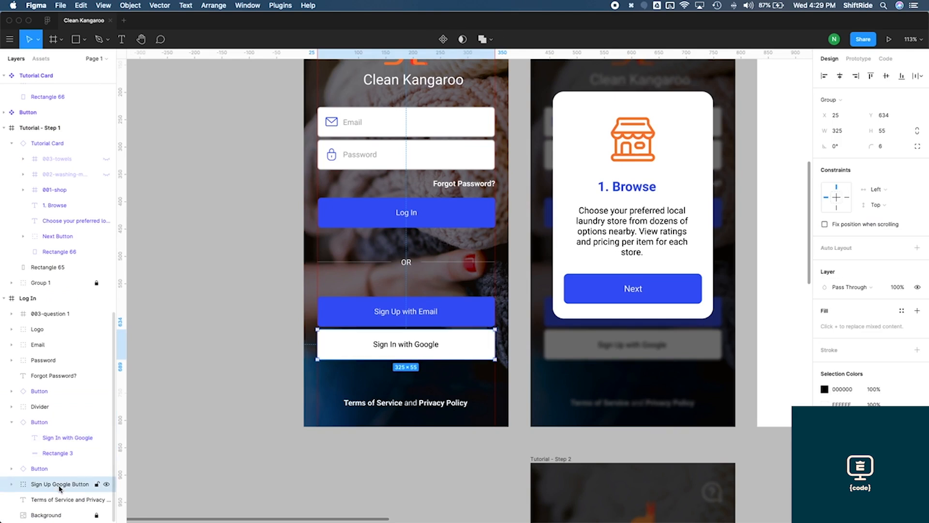
{"action": "key", "text": "Delete"}
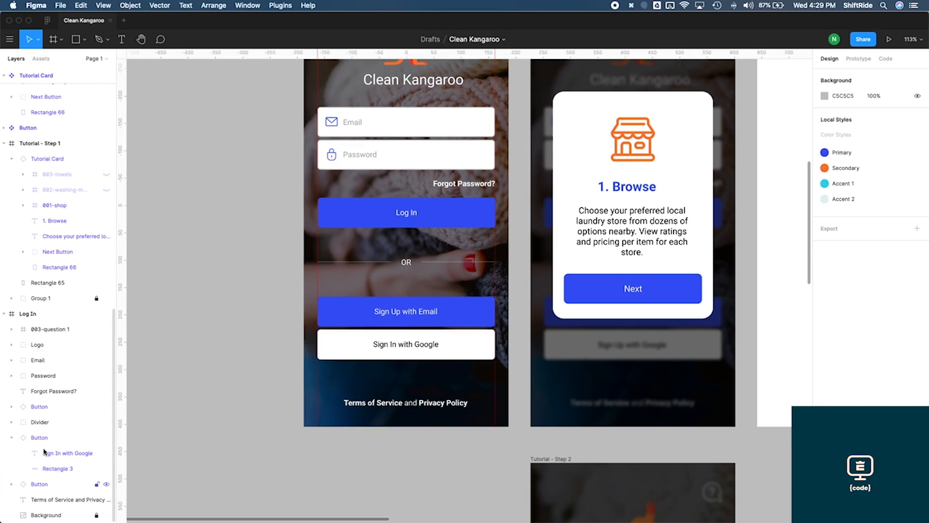
Collapse the Sign In with Google button's layer and move it below the Sign Up with Email button's layer
{"action": "left_click", "coordinate": [42, 438]}
{"action": "left_click", "coordinate": [12, 438]}
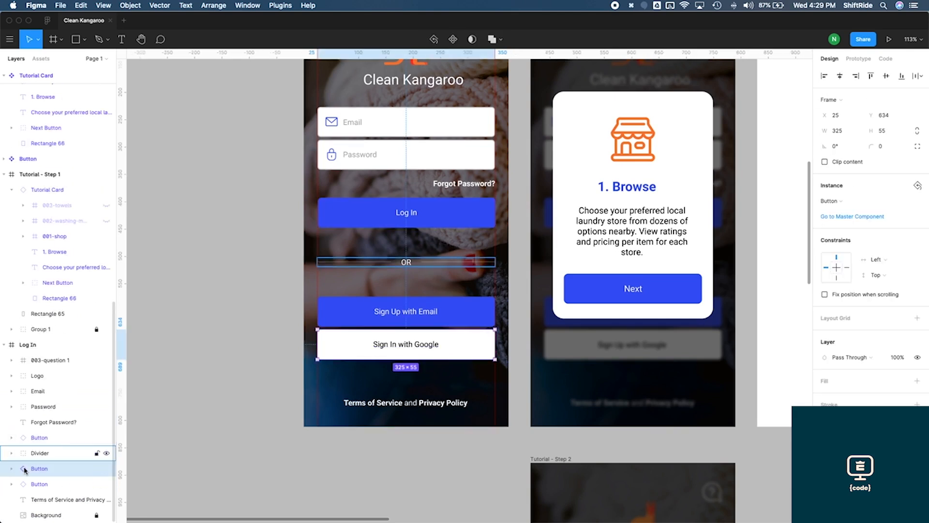
{"action": "left_click_drag", "start_coordinate": [38, 472], "coordinate": [26, 487]}
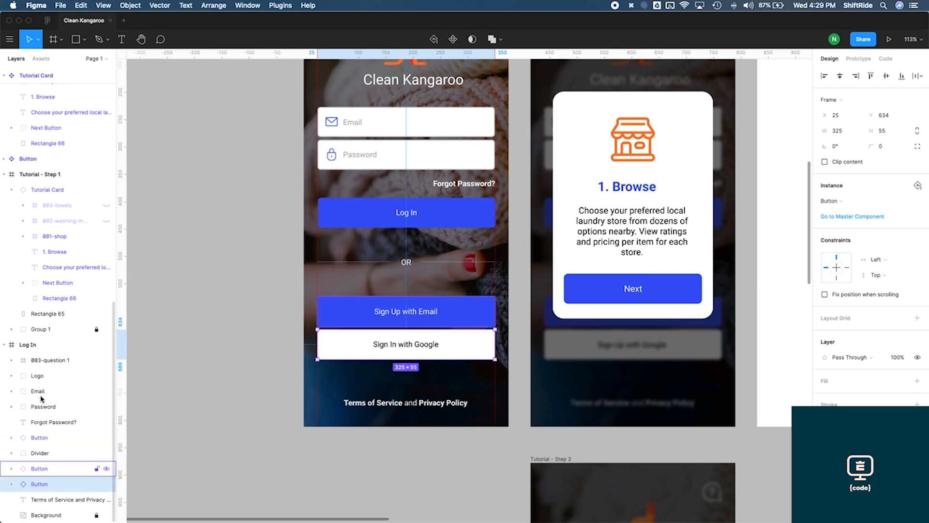
{"action": "left_click", "coordinate": [236, 385]}
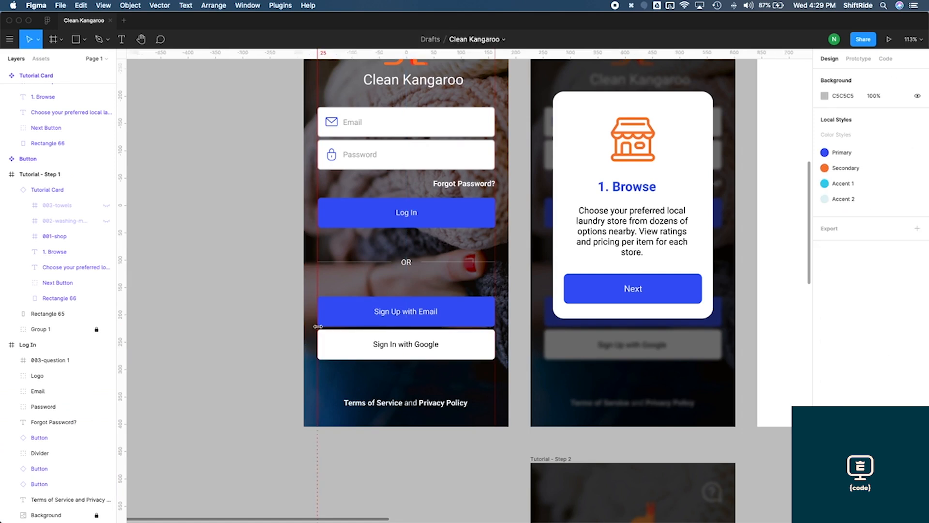
Make the master Button component's Log In label bold
{"action": "scroll", "coordinate": [477, 303], "scroll_direction": "down", "scroll_amount": 4}
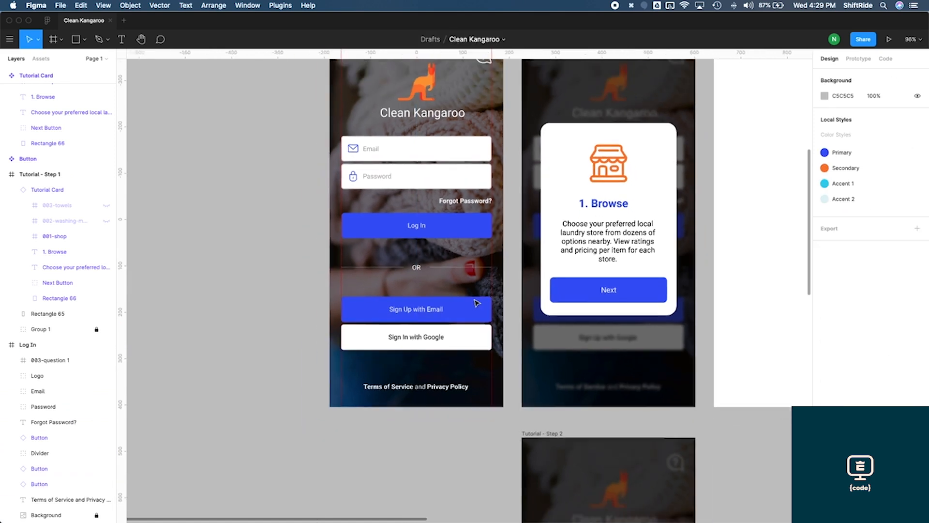
{"action": "scroll", "coordinate": [473, 347], "scroll_direction": "up", "scroll_amount": 3}
{"action": "scroll", "coordinate": [473, 348], "scroll_direction": "right", "scroll_amount": 2}
{"action": "scroll", "coordinate": [472, 347], "scroll_direction": "up", "scroll_amount": 4}
{"action": "scroll", "coordinate": [472, 347], "scroll_direction": "right", "scroll_amount": 4}
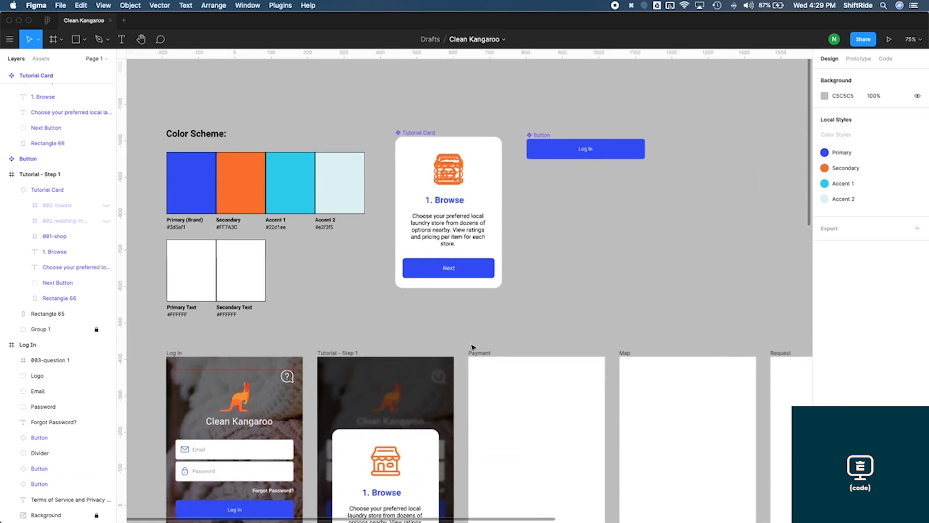
{"action": "left_click", "coordinate": [542, 182]}
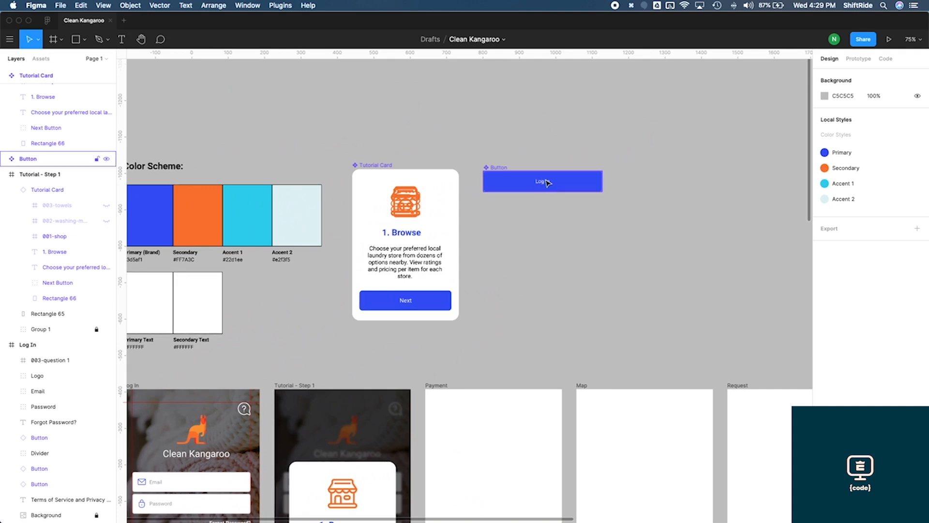
{"action": "left_click", "coordinate": [542, 183]}
{"action": "key", "text": "super+b"}
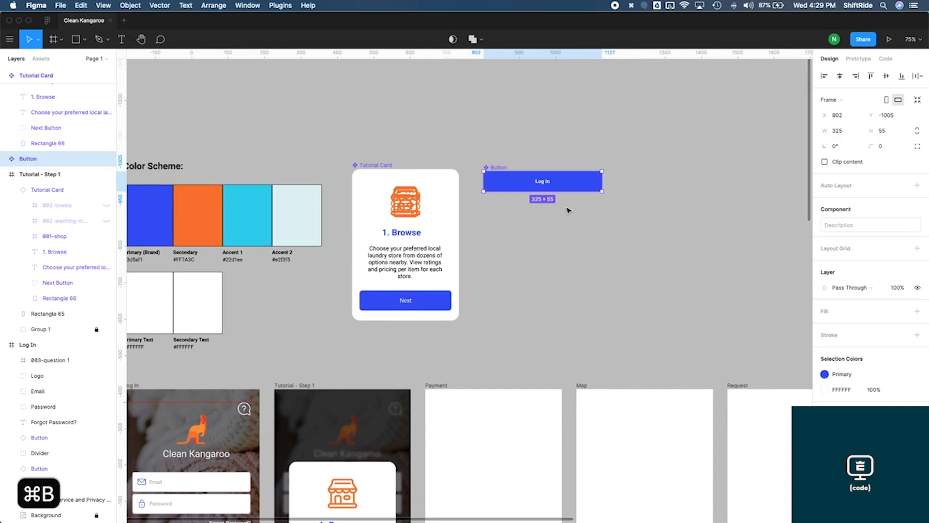
Inspect the Log In screen's button instances and return to the master Button component
{"action": "scroll", "coordinate": [569, 210], "scroll_direction": "down", "scroll_amount": 5}
{"action": "scroll", "coordinate": [569, 210], "scroll_direction": "left", "scroll_amount": 2}
{"action": "scroll", "coordinate": [569, 210], "scroll_direction": "down", "scroll_amount": 4}
{"action": "scroll", "coordinate": [569, 210], "scroll_direction": "left", "scroll_amount": 2}
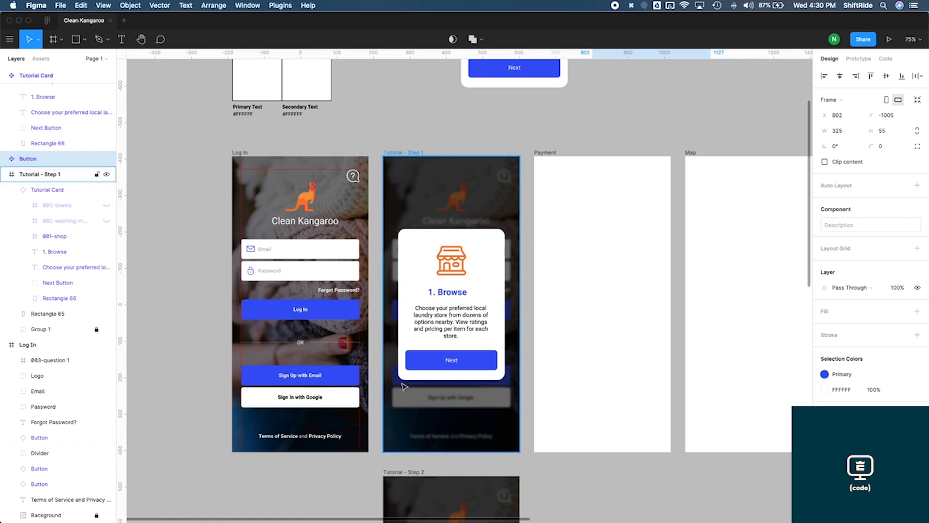
{"action": "scroll", "coordinate": [403, 386], "scroll_direction": "up", "scroll_amount": 4}
{"action": "scroll", "coordinate": [403, 385], "scroll_direction": "right", "scroll_amount": 2}
{"action": "scroll", "coordinate": [415, 347], "scroll_direction": "up", "scroll_amount": 4}
{"action": "scroll", "coordinate": [415, 347], "scroll_direction": "right", "scroll_amount": 3}
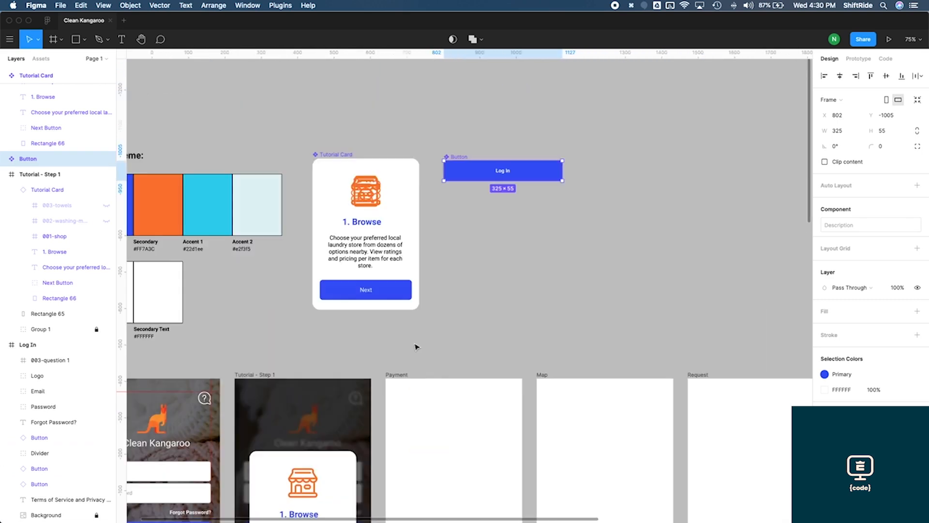
{"action": "scroll", "coordinate": [490, 224], "scroll_direction": "up", "scroll_amount": 2}
{"action": "scroll", "coordinate": [490, 224], "scroll_direction": "right", "scroll_amount": 1}
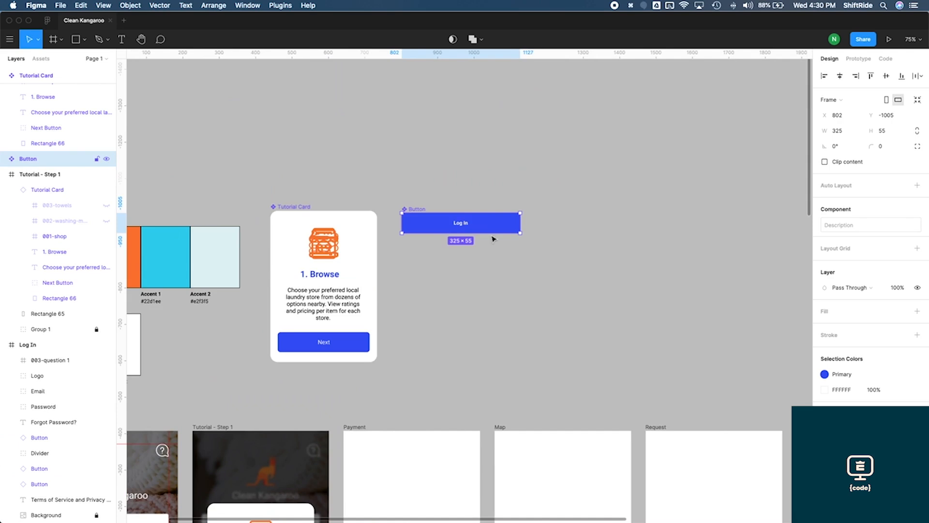
Set the master Button component's label font size to 16
{"action": "key", "text": "Return"}
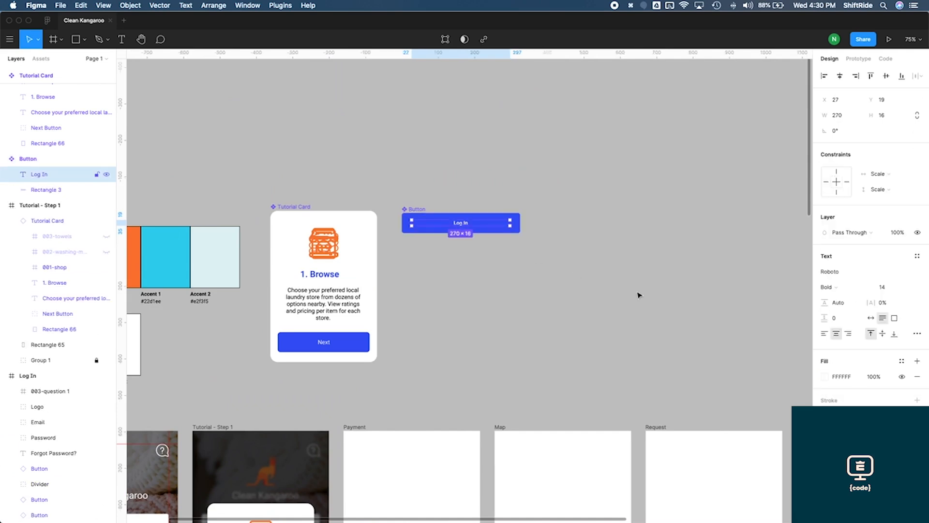
{"action": "left_click", "coordinate": [885, 287]}
{"action": "type", "text": "16"}
{"action": "key", "text": "Return"}
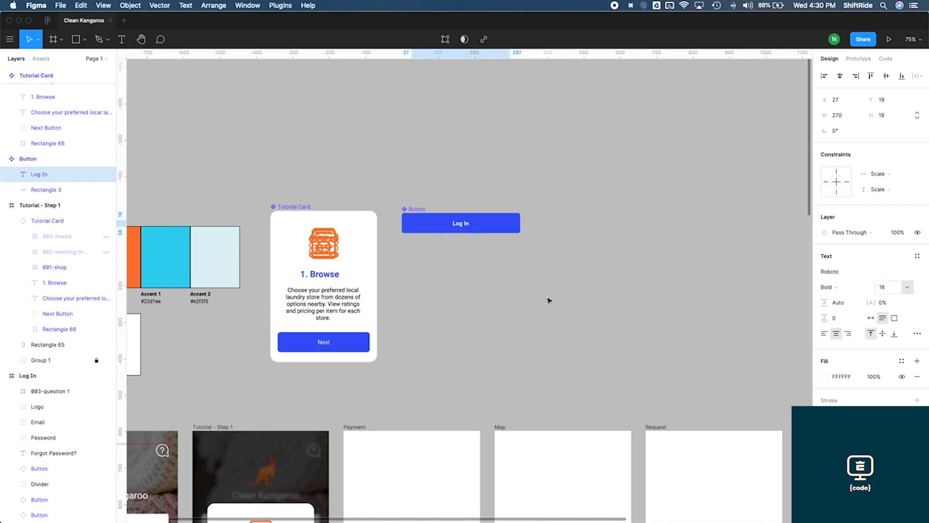
{"action": "left_click", "coordinate": [529, 305]}
Compare the Log In screen's buttons with the master Button component
{"action": "scroll", "coordinate": [479, 328], "scroll_direction": "down", "scroll_amount": 5}
{"action": "scroll", "coordinate": [480, 328], "scroll_direction": "left", "scroll_amount": 3}
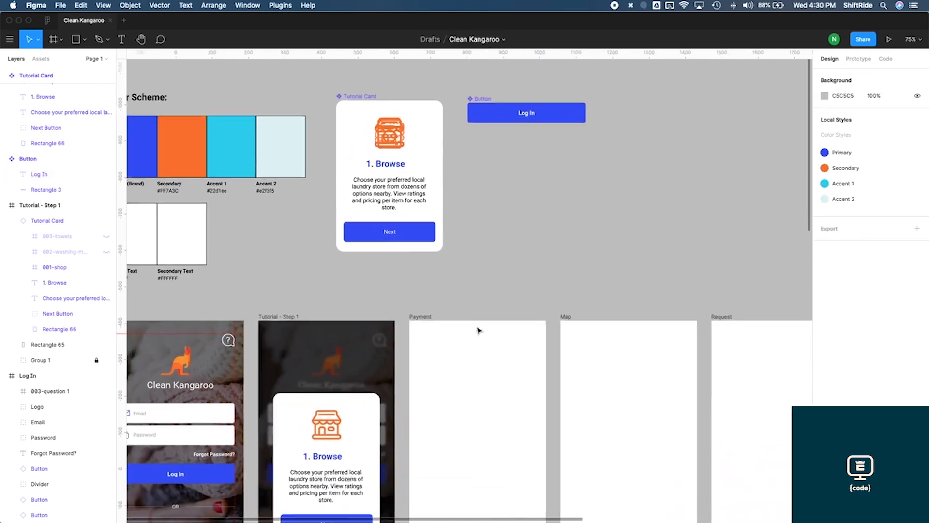
{"action": "scroll", "coordinate": [478, 330], "scroll_direction": "down", "scroll_amount": 4}
{"action": "scroll", "coordinate": [478, 330], "scroll_direction": "left", "scroll_amount": 3}
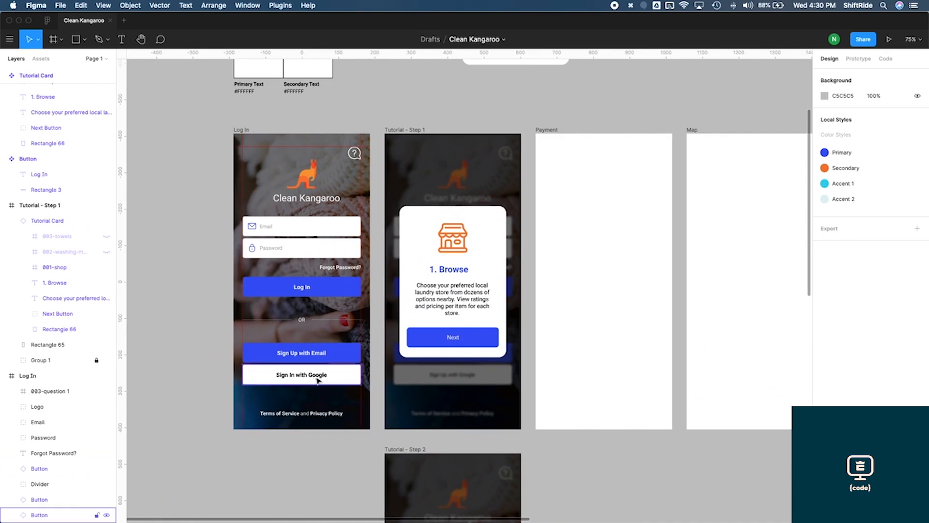
{"action": "scroll", "coordinate": [336, 301], "scroll_direction": "up", "scroll_amount": 5}
{"action": "scroll", "coordinate": [335, 301], "scroll_direction": "right", "scroll_amount": 2}
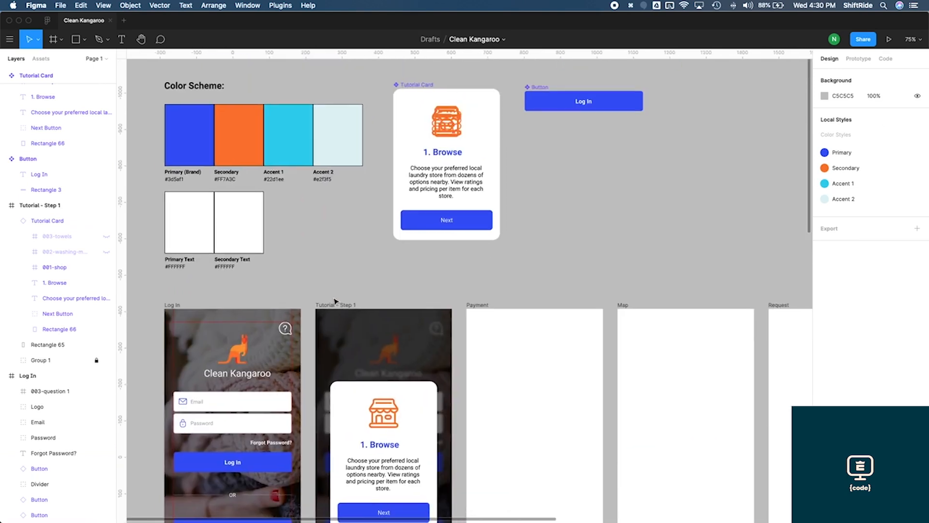
{"action": "scroll", "coordinate": [336, 301], "scroll_direction": "up", "scroll_amount": 3}
{"action": "scroll", "coordinate": [335, 301], "scroll_direction": "right", "scroll_amount": 3}
Remove the bold from the master button's label and set its font weight to Medium
{"action": "left_click", "coordinate": [542, 184]}
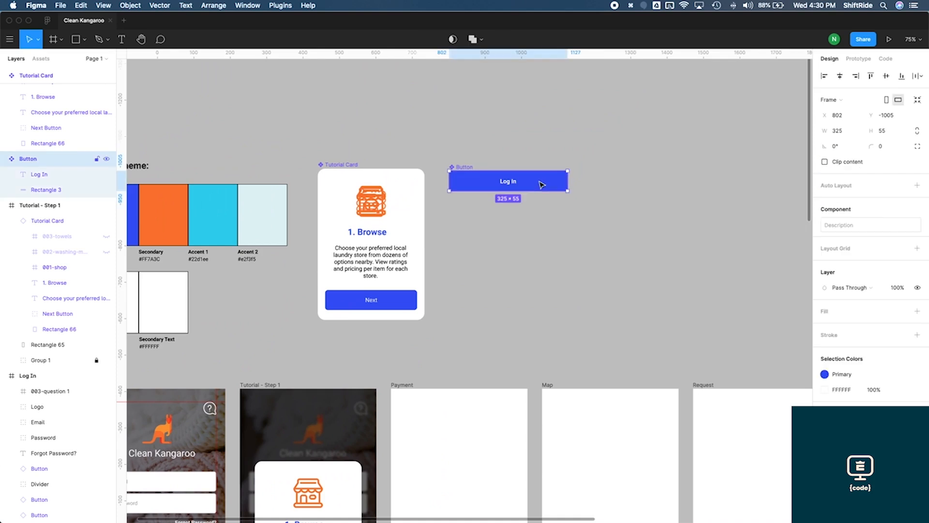
{"action": "key", "text": "super+b"}
{"action": "double_click", "coordinate": [522, 184]}
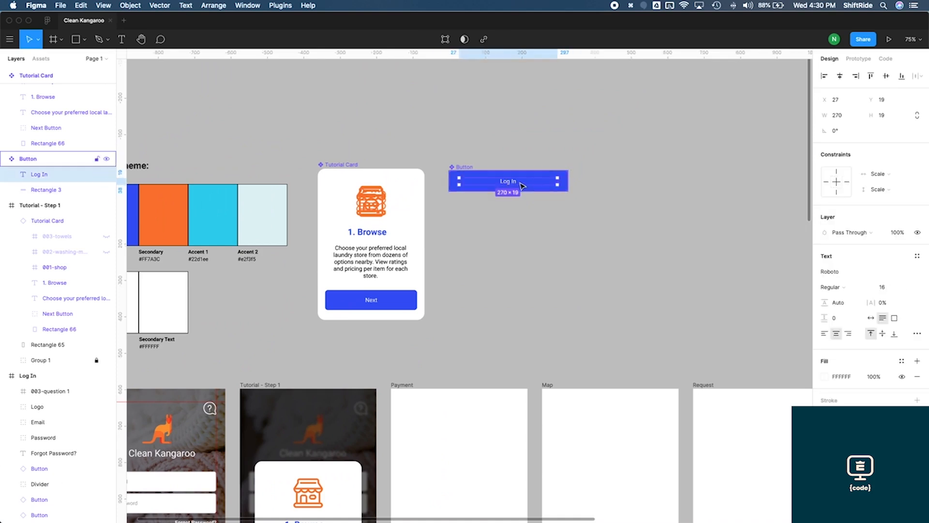
{"action": "left_click", "coordinate": [840, 290]}
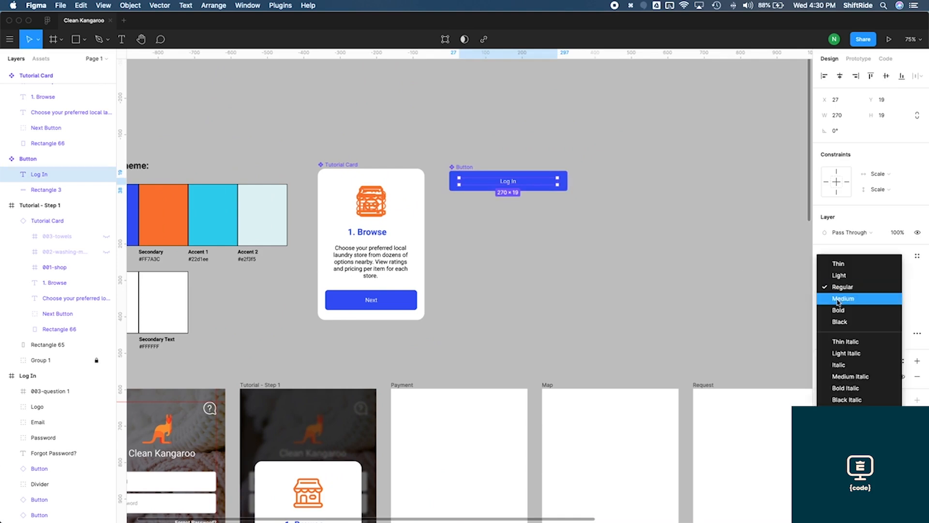
{"action": "left_click", "coordinate": [839, 299]}
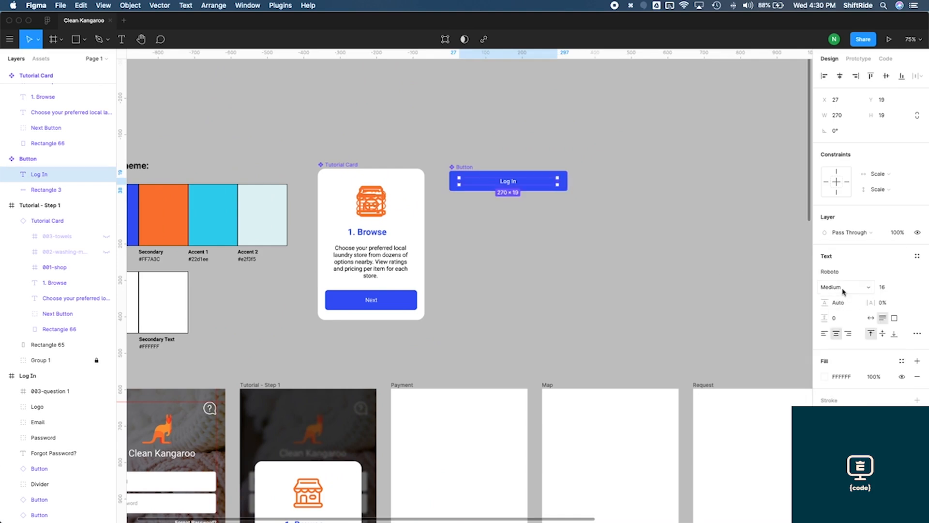
{"action": "left_click", "coordinate": [843, 290]}
{"action": "left_click", "coordinate": [845, 289]}
{"action": "left_click", "coordinate": [650, 286]}
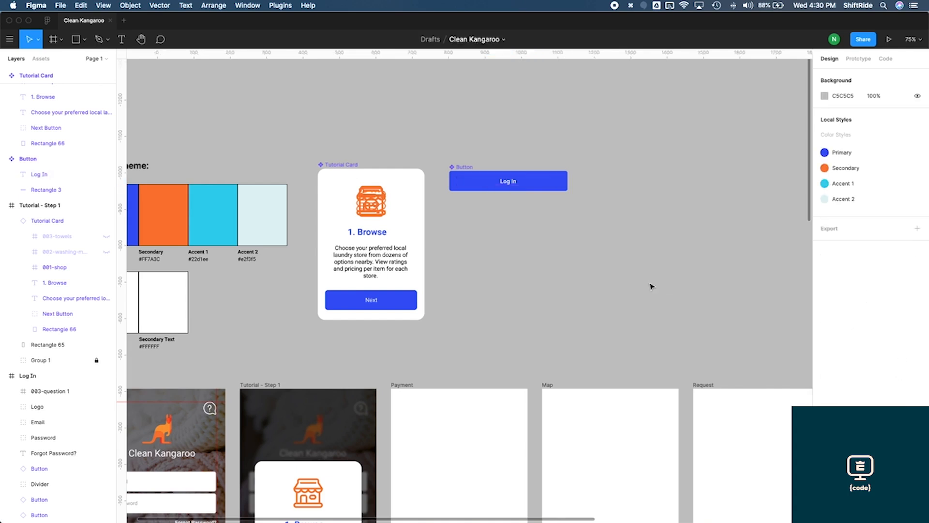
Inspect the Log In screen's Sign In with Google button
{"action": "scroll", "coordinate": [512, 298], "scroll_direction": "down", "scroll_amount": 8}
{"action": "scroll", "coordinate": [512, 299], "scroll_direction": "left", "scroll_amount": 3}
{"action": "scroll", "coordinate": [511, 299], "scroll_direction": "down", "scroll_amount": 3}
{"action": "scroll", "coordinate": [511, 299], "scroll_direction": "left", "scroll_amount": 2}
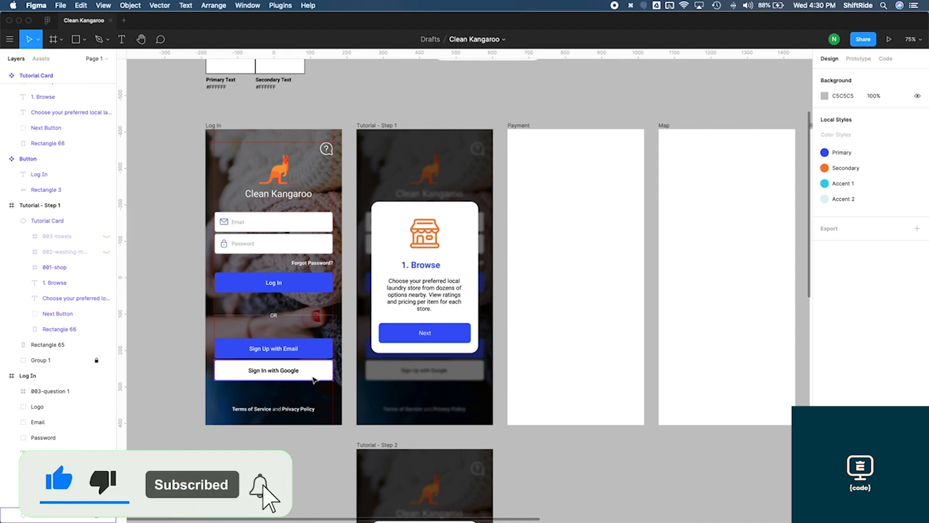
{"action": "scroll", "coordinate": [228, 398], "scroll_direction": "up", "scroll_amount": 2}
{"action": "scroll", "coordinate": [230, 400], "scroll_direction": "up", "scroll_amount": 2}
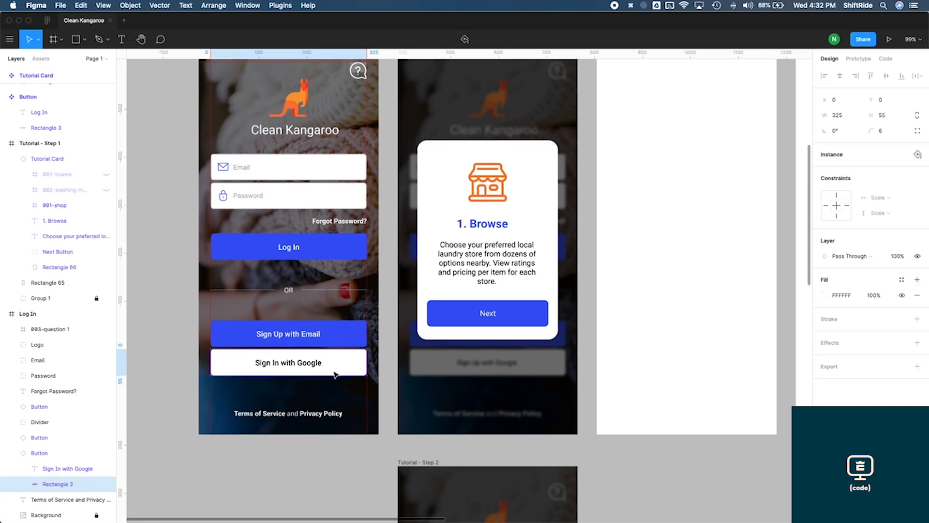
{"action": "key", "text": "Escape"}
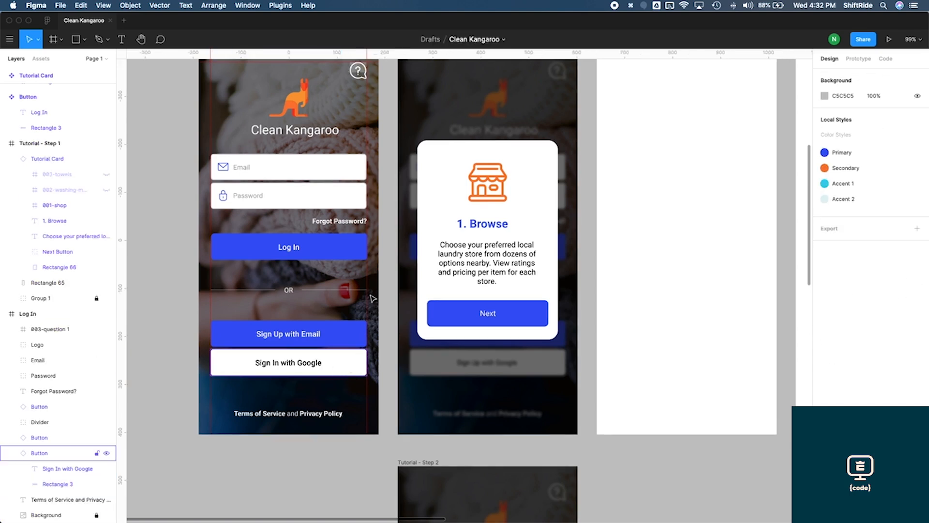
Try resetting all overrides on the Sign In with Google button, then undo the reset
{"action": "left_click", "coordinate": [346, 370]}
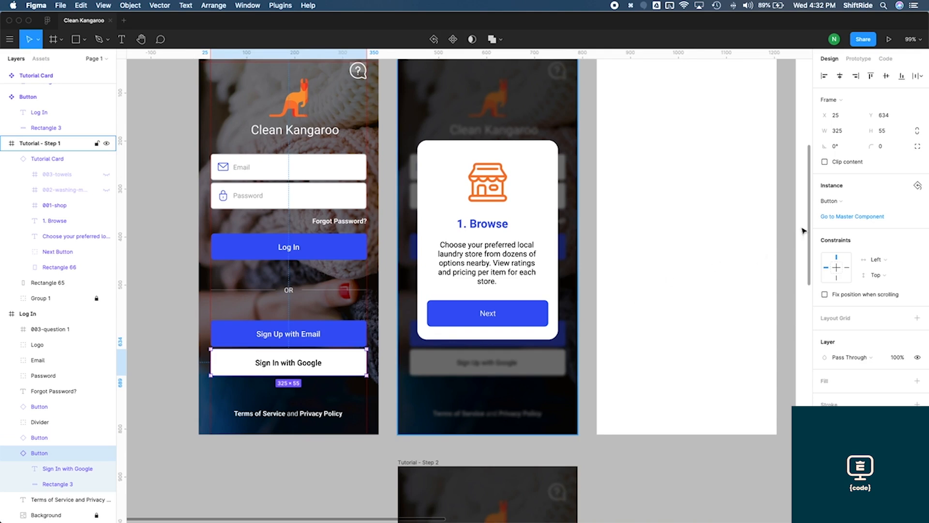
{"action": "left_click", "coordinate": [918, 186]}
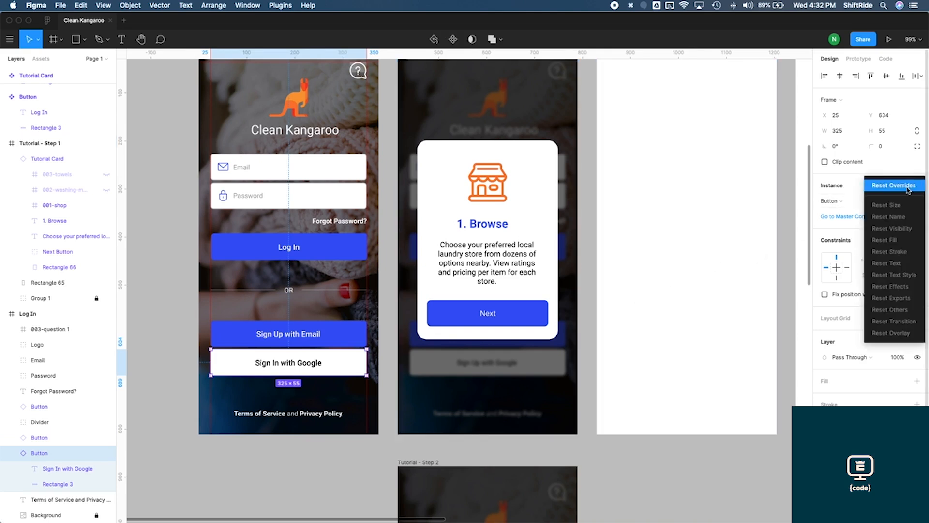
{"action": "left_click", "coordinate": [909, 188]}
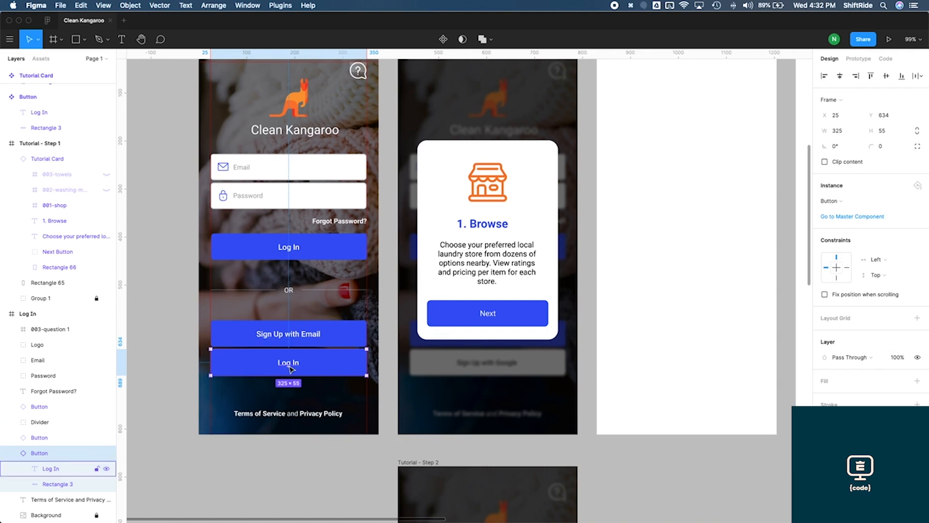
{"action": "key", "text": "super+z"}
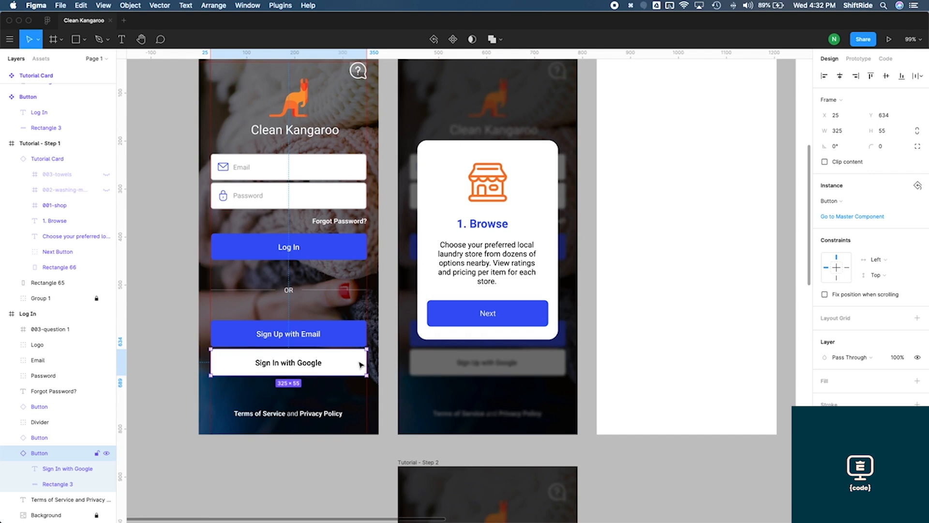
Try resetting the fill override on the Sign In with Google button's rectangle, then undo the reset
{"action": "double_click", "coordinate": [361, 364]}
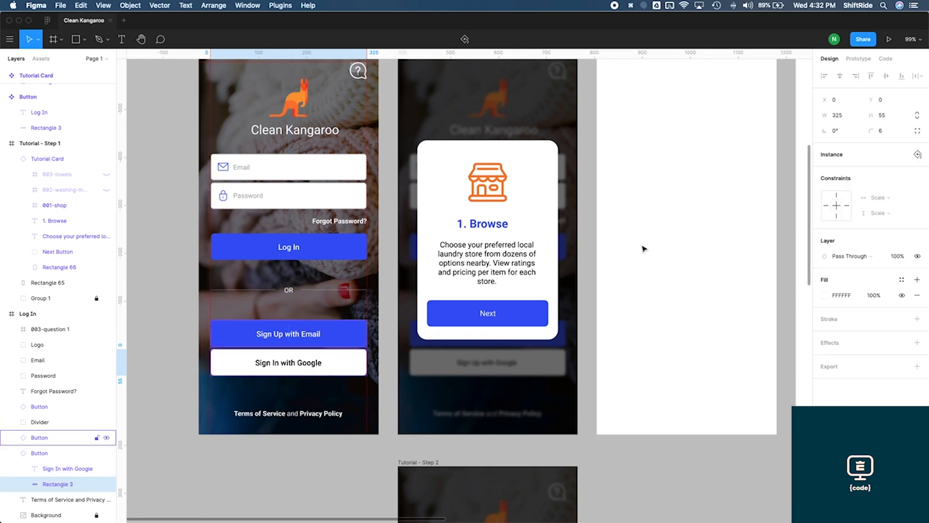
{"action": "left_click", "coordinate": [916, 155]}
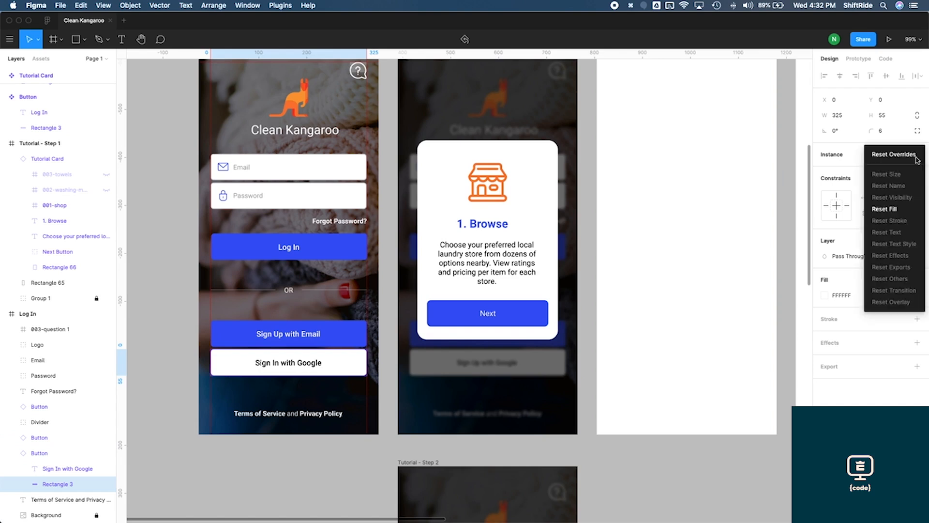
{"action": "left_click", "coordinate": [903, 216]}
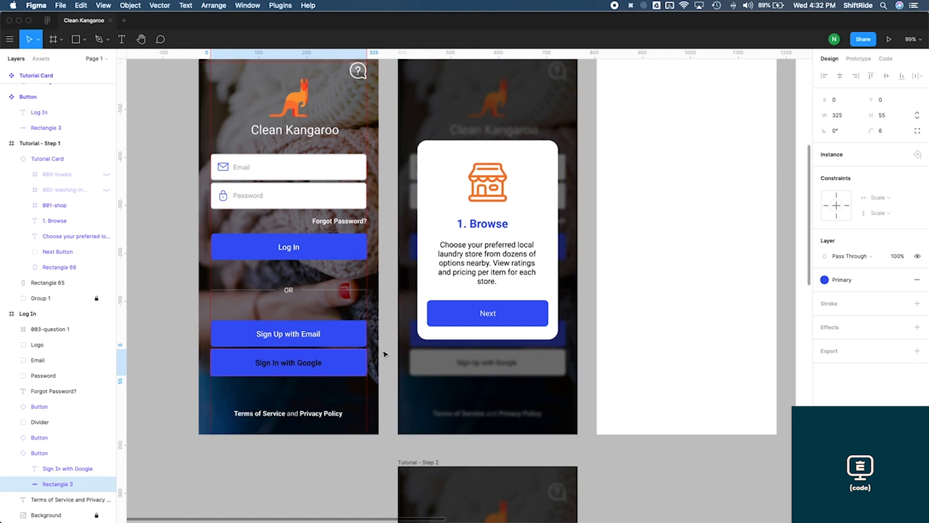
{"action": "key", "text": "super+z"}
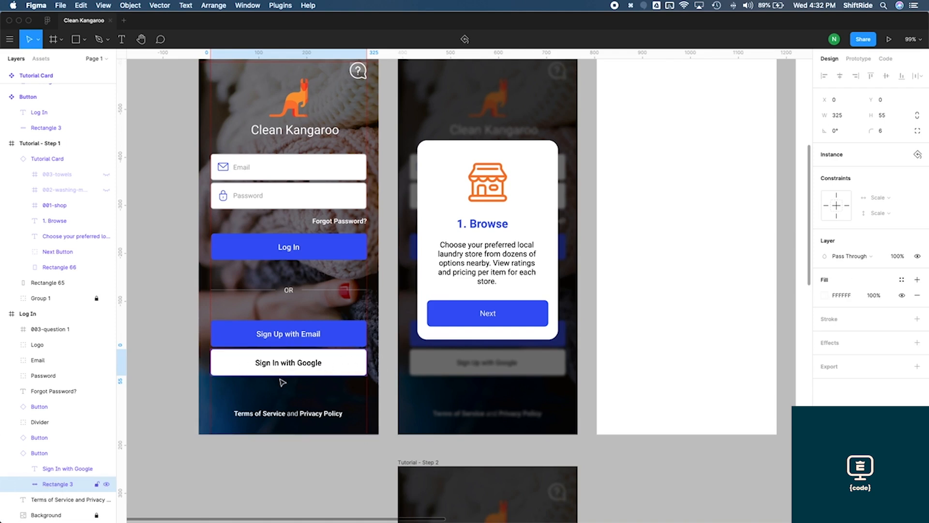
{"action": "left_click", "coordinate": [384, 366]}
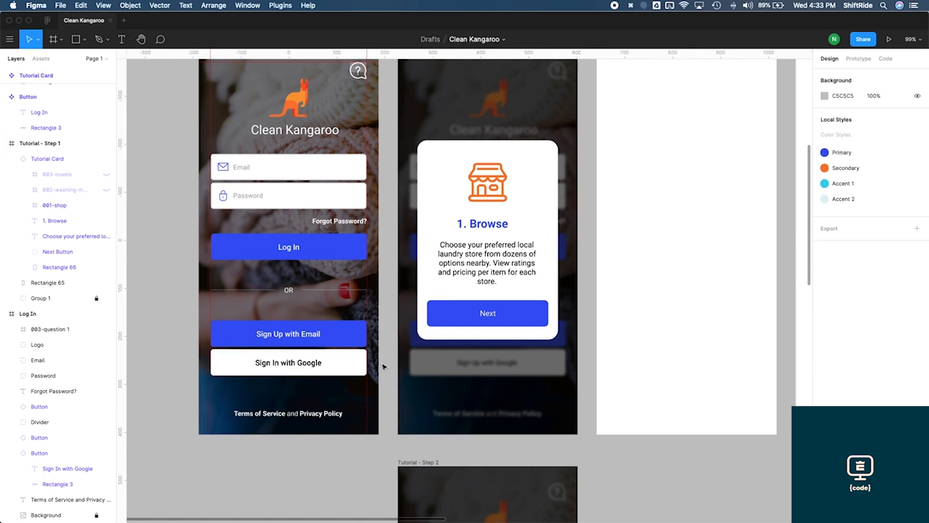
Rename the file's Page 1 as Mockups
{"action": "scroll", "coordinate": [384, 366], "scroll_direction": "down", "scroll_amount": 5}
{"action": "scroll", "coordinate": [384, 366], "scroll_direction": "up", "scroll_amount": 5}
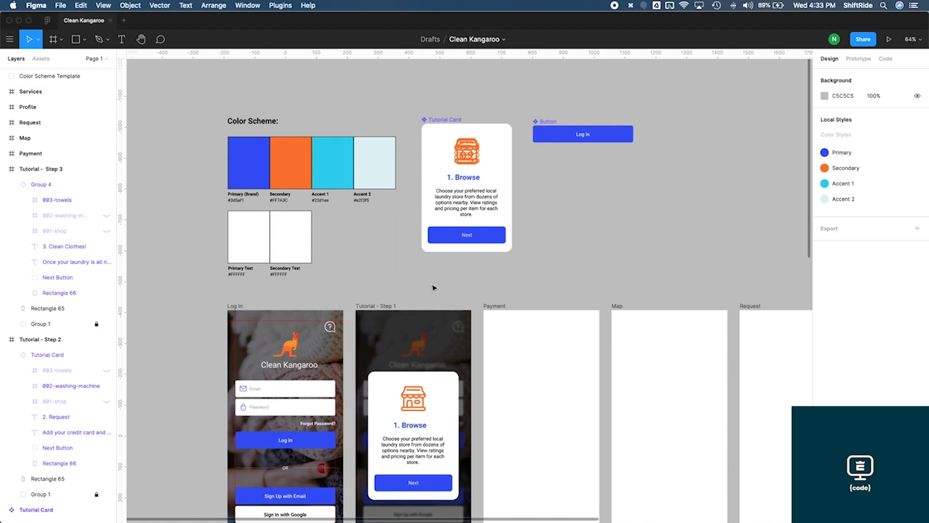
{"action": "left_click", "coordinate": [106, 59]}
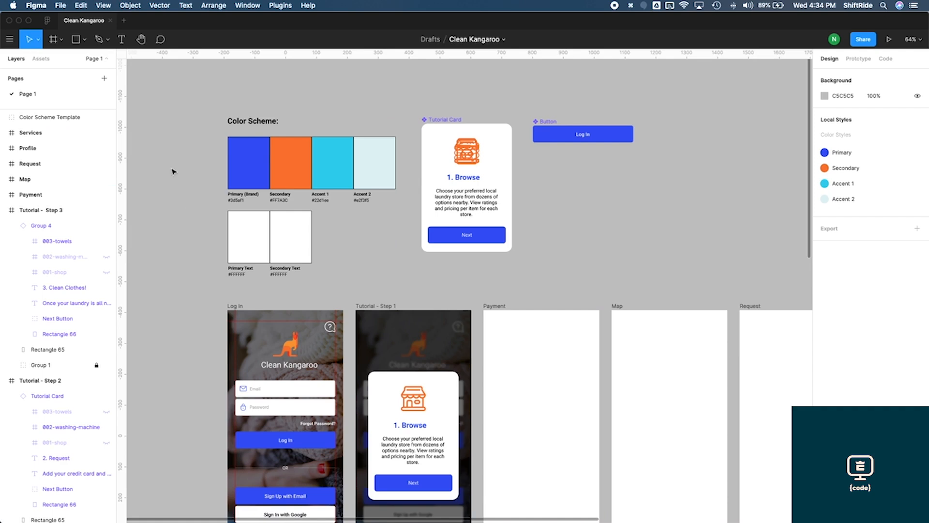
{"action": "right_click", "coordinate": [33, 97]}
{"action": "left_click", "coordinate": [51, 132]}
{"action": "type", "text": "Mockups"}
{"action": "key", "text": "Return"}
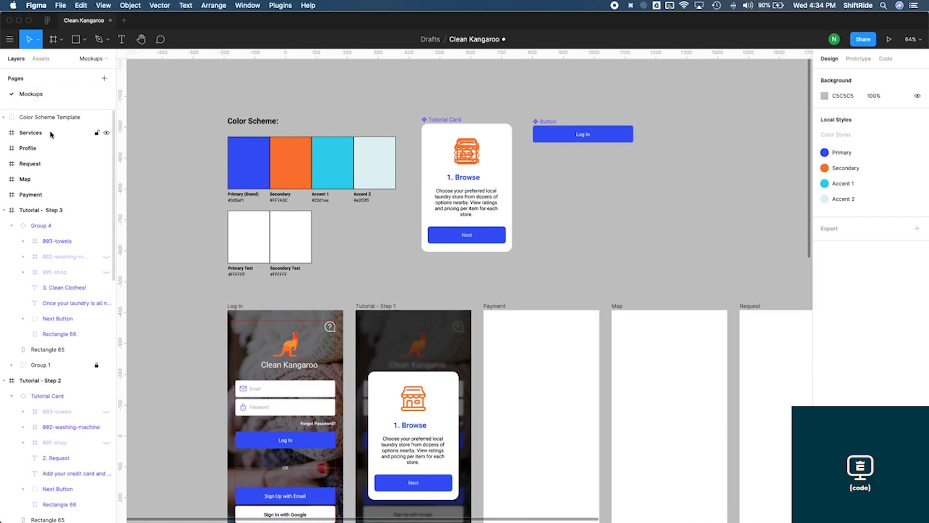
Add two new pages named Components and Styles
{"action": "left_click", "coordinate": [104, 79]}
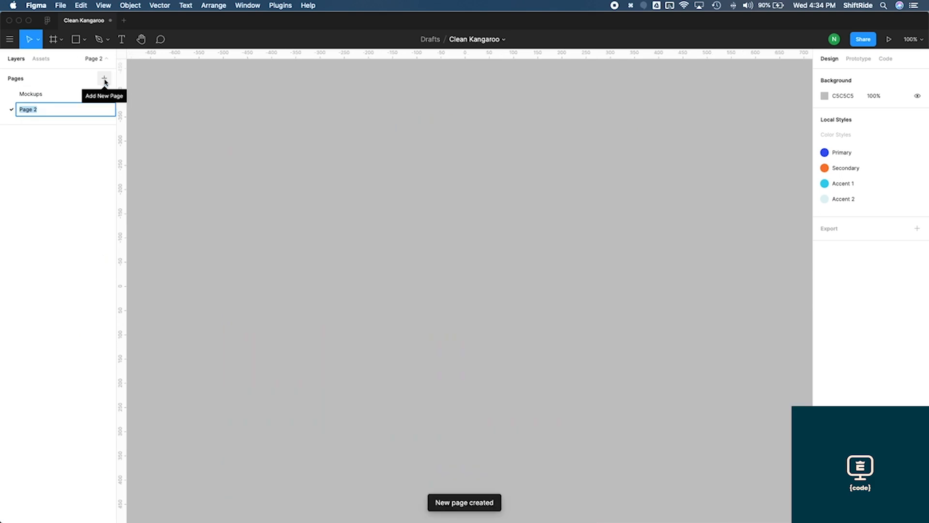
{"action": "type", "text": "Components"}
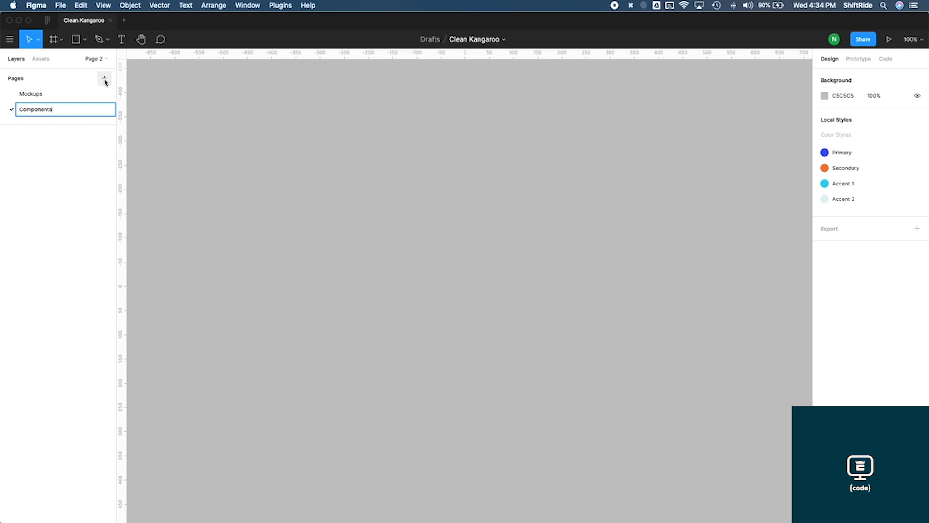
{"action": "left_click", "coordinate": [105, 79]}
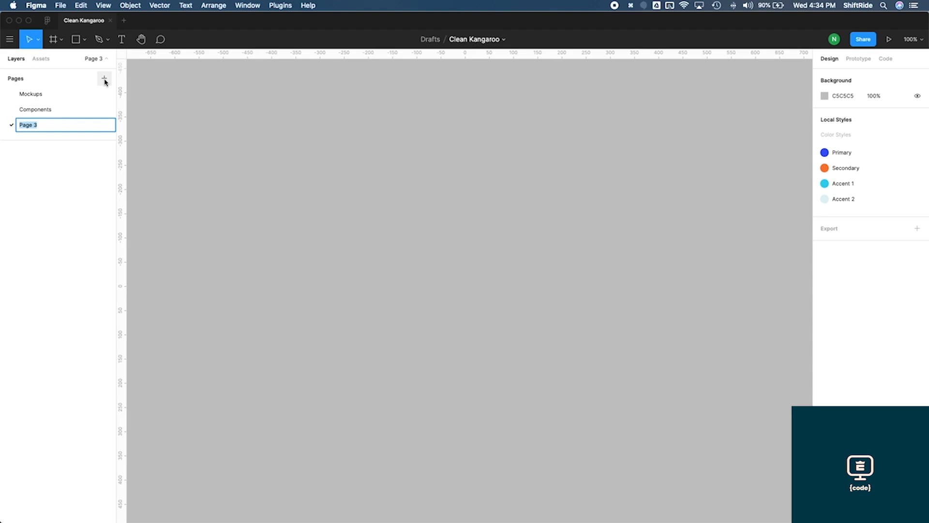
{"action": "type", "text": "Styles"}
{"action": "key", "text": "Return"}
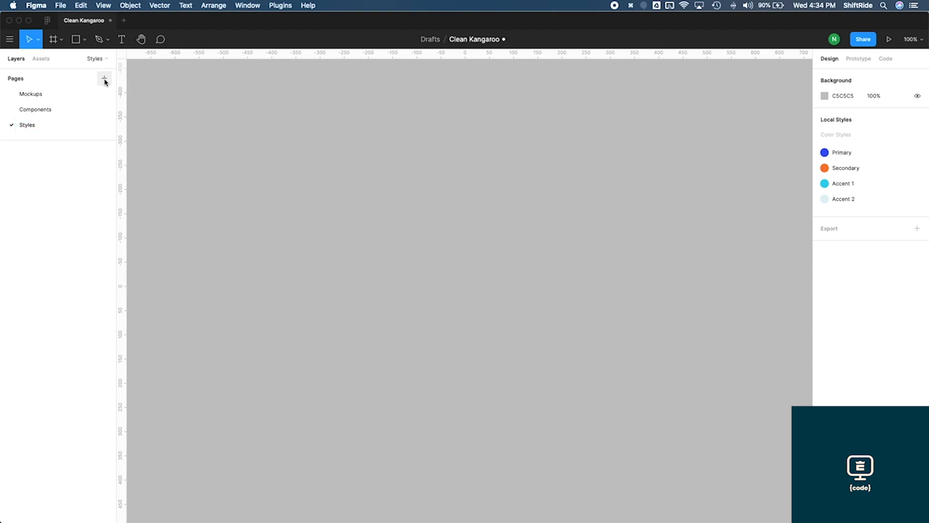
Move the Color Scheme Template group from the Mockups page onto the Styles page
{"action": "left_click", "coordinate": [48, 101]}
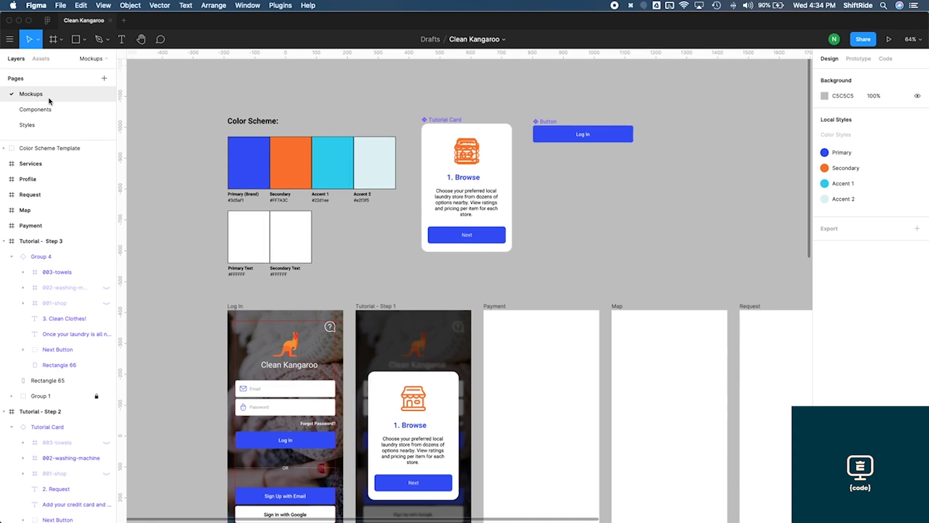
{"action": "left_click_drag", "start_coordinate": [191, 90], "coordinate": [408, 291]}
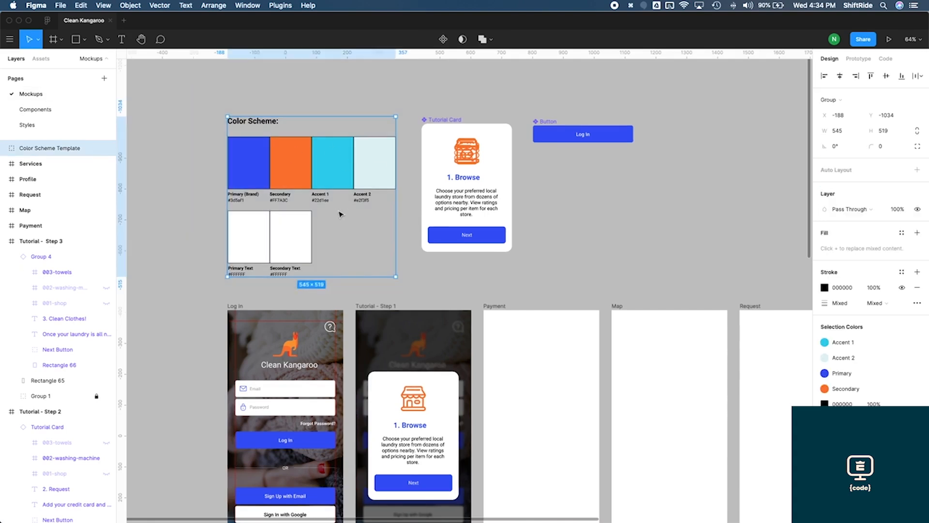
{"action": "key", "text": "Delete"}
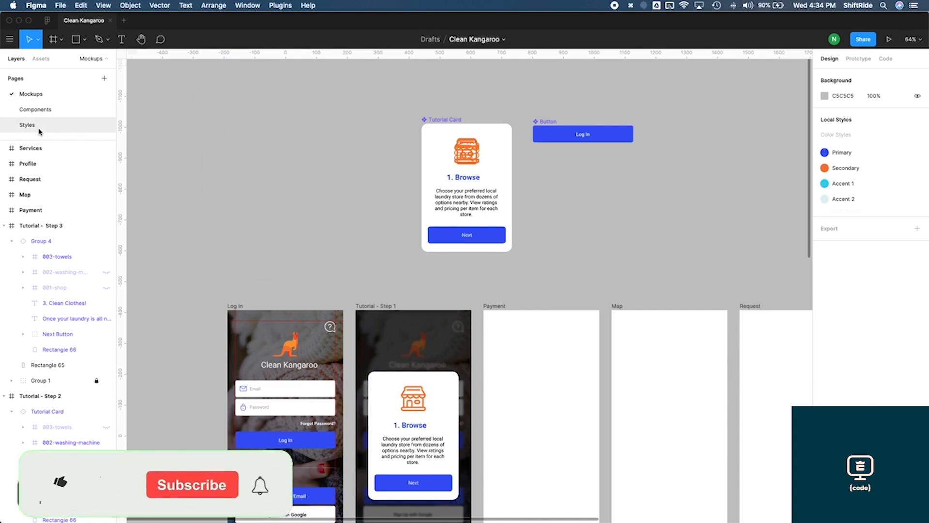
{"action": "left_click", "coordinate": [40, 130]}
{"action": "key", "text": "ctrl+z"}
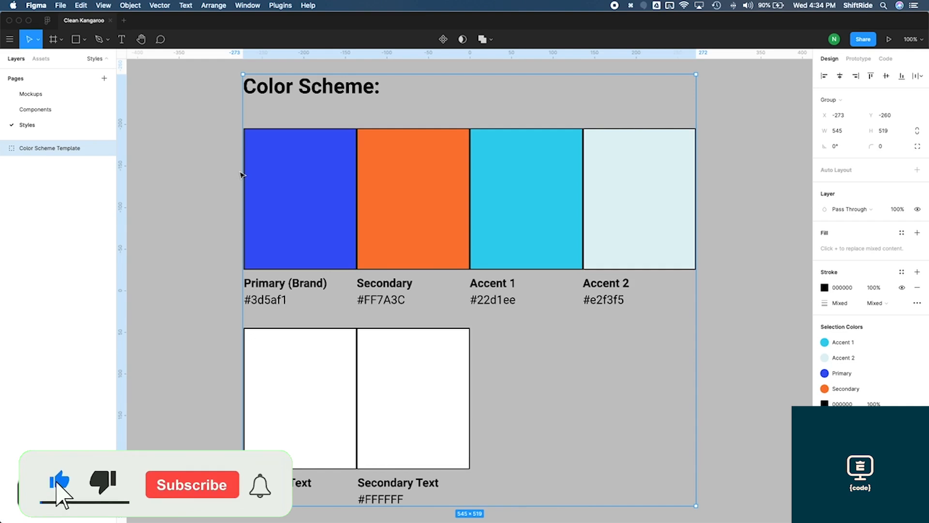
{"action": "scroll", "coordinate": [221, 199], "scroll_direction": "down", "scroll_amount": 2}
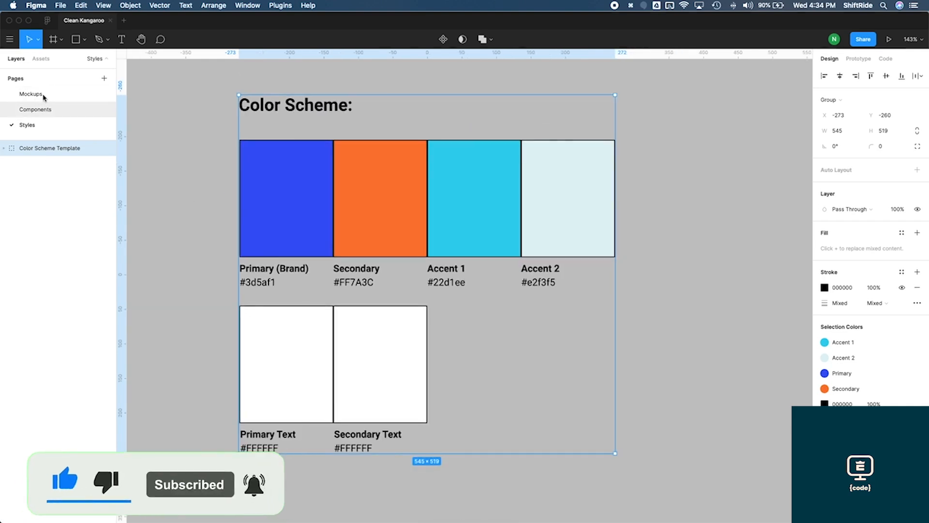
Move the Tutorial Card and Button master components from the Mockups page onto the Components page
{"action": "left_click", "coordinate": [43, 97]}
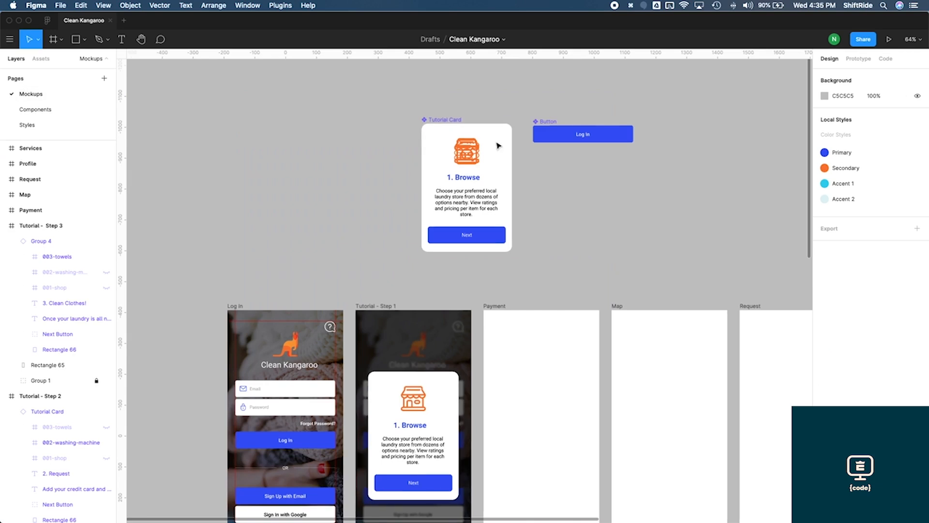
{"action": "left_click_drag", "start_coordinate": [401, 98], "coordinate": [663, 274]}
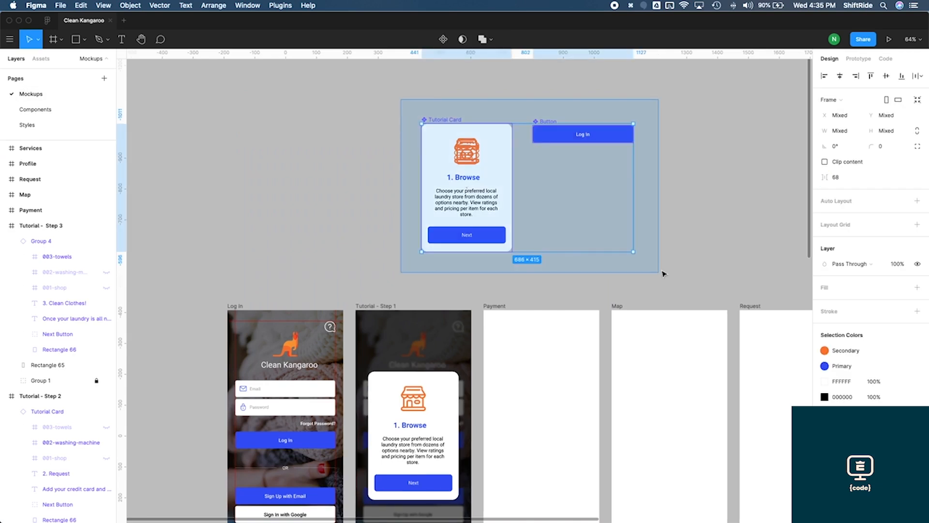
{"action": "key", "text": "super+x"}
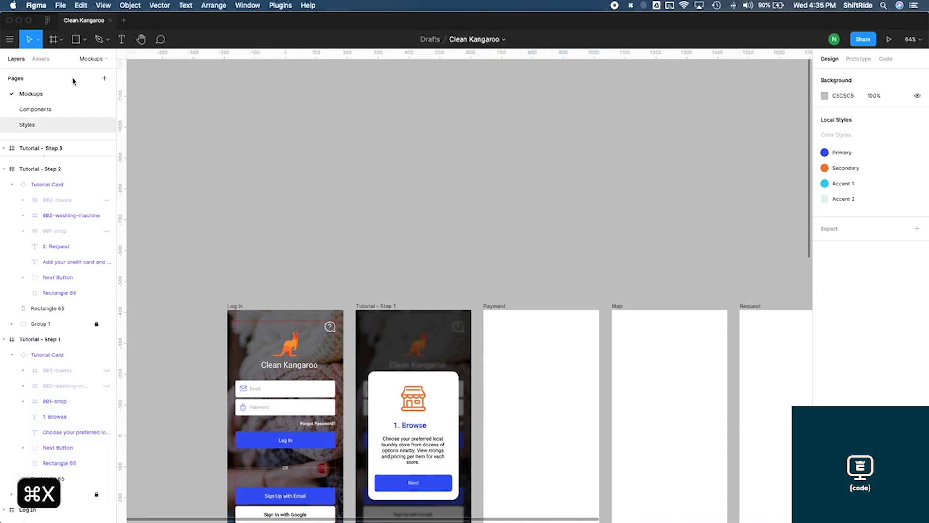
{"action": "left_click", "coordinate": [46, 111]}
{"action": "key", "text": "super+v"}
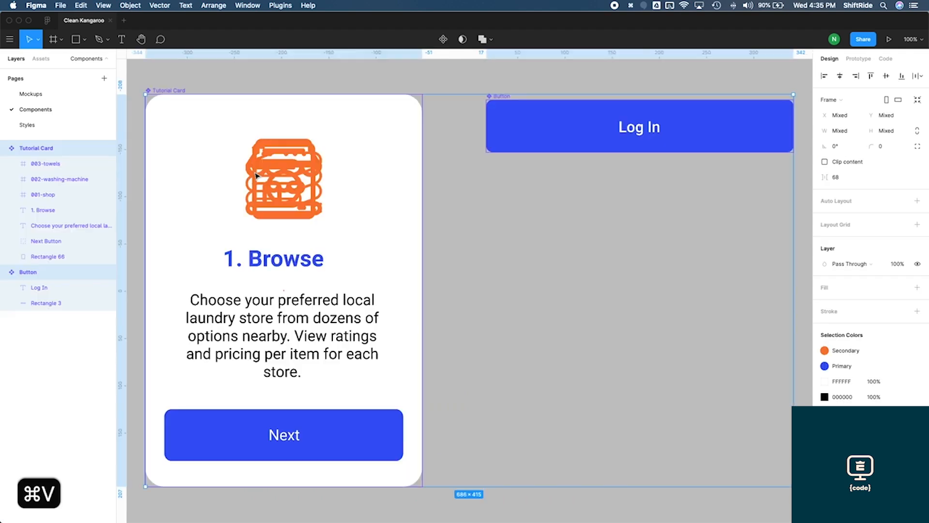
{"action": "scroll", "coordinate": [391, 233], "scroll_direction": "down", "scroll_amount": 5}
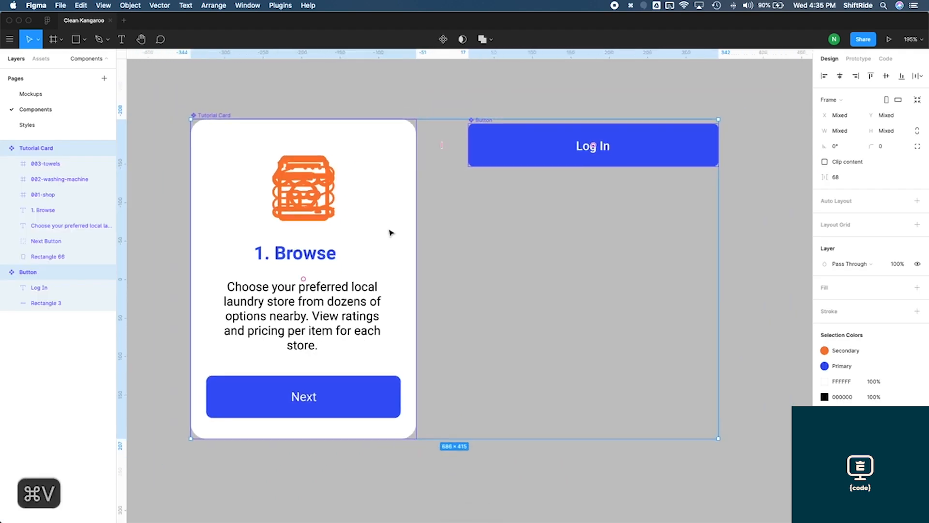
{"action": "left_click", "coordinate": [598, 254]}
{"action": "scroll", "coordinate": [597, 255], "scroll_direction": "right", "scroll_amount": 2}
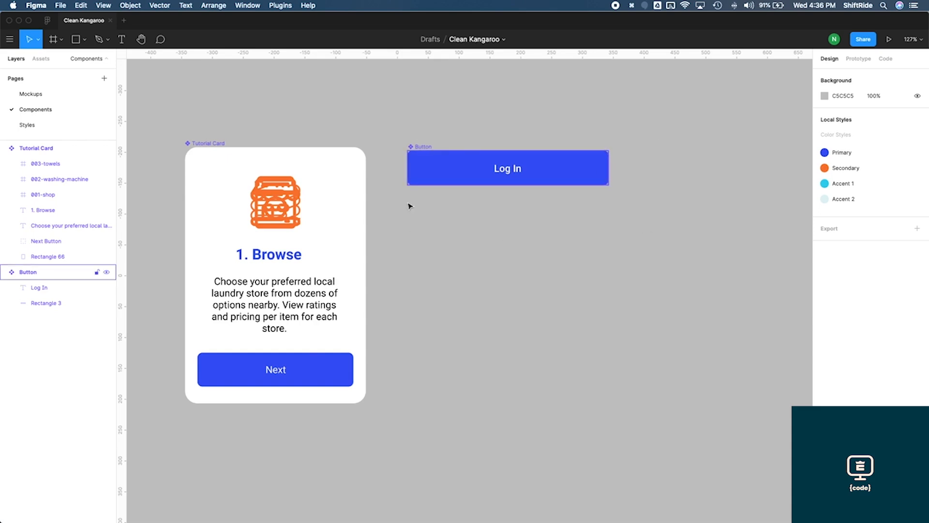
Duplicate the Button component just below itself and turn the copy into a separate component
{"action": "left_click", "coordinate": [428, 149]}
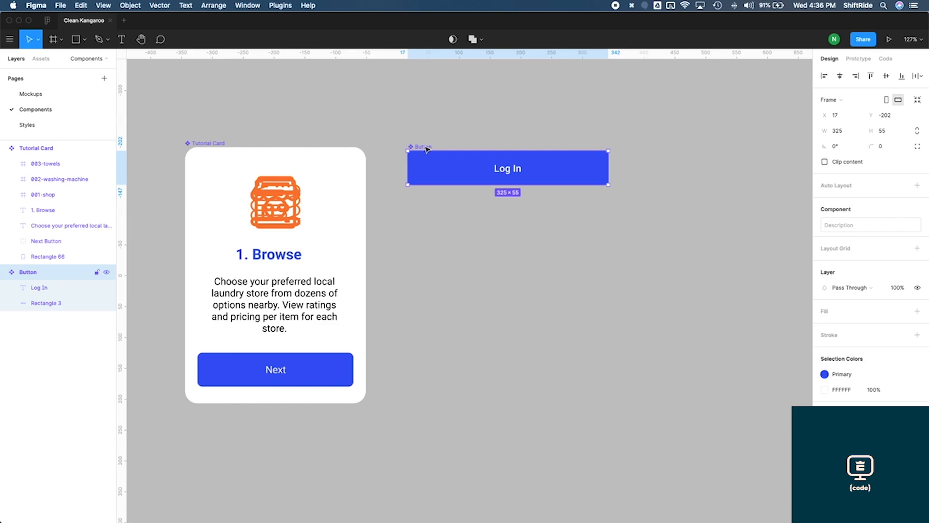
{"action": "left_click_drag", "start_coordinate": [428, 150], "coordinate": [425, 200]}
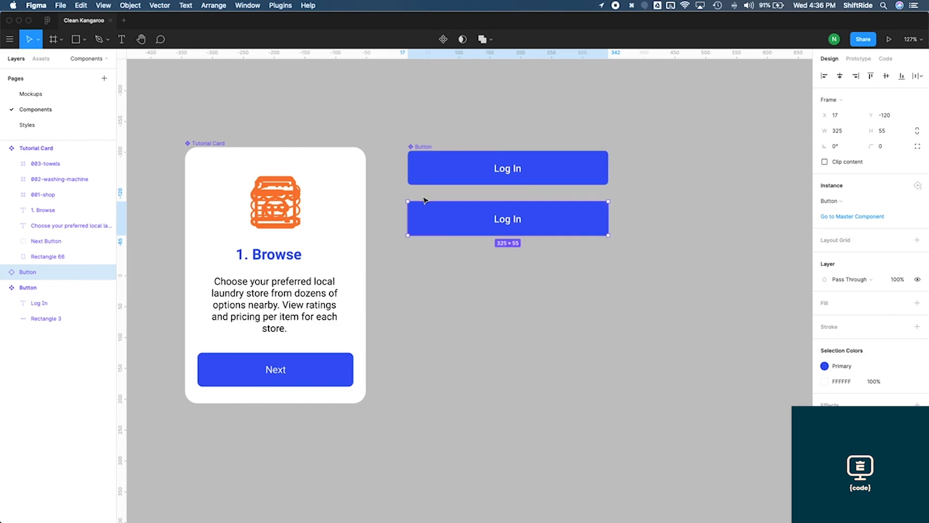
{"action": "left_click", "coordinate": [543, 264]}
{"action": "left_click", "coordinate": [544, 229]}
{"action": "left_click", "coordinate": [444, 40]}
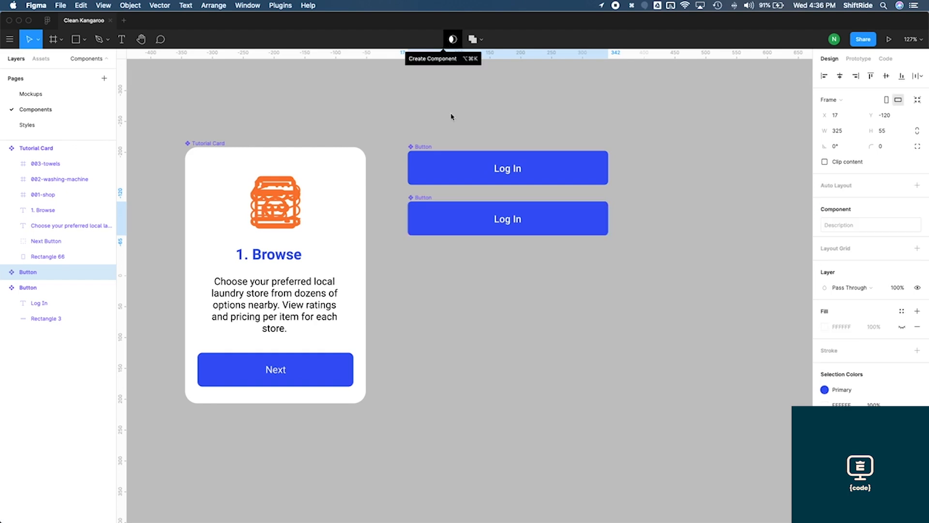
Rename the copied button component as Button/Disabled
{"action": "double_click", "coordinate": [35, 275]}
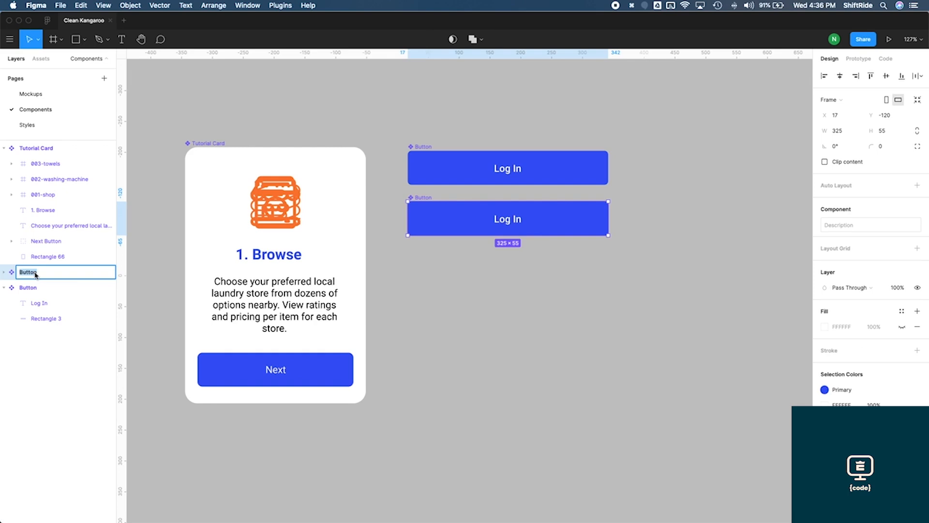
{"action": "key", "text": "Right"}
{"action": "type", "text": "/D"}
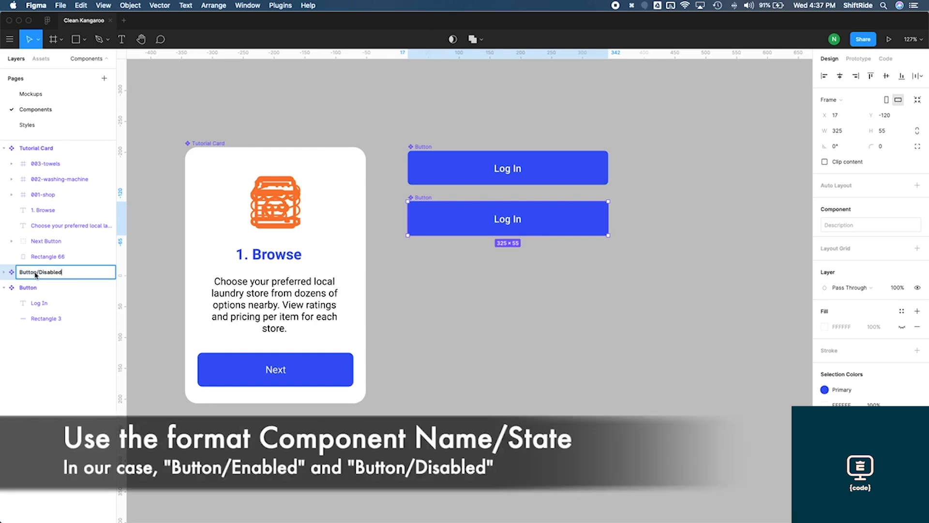
{"action": "type", "text": "isabled"}
{"action": "key", "text": "Return"}
Try to rename the original Button component as Button/Enabled
{"action": "double_click", "coordinate": [35, 287]}
{"action": "key", "text": "Right"}
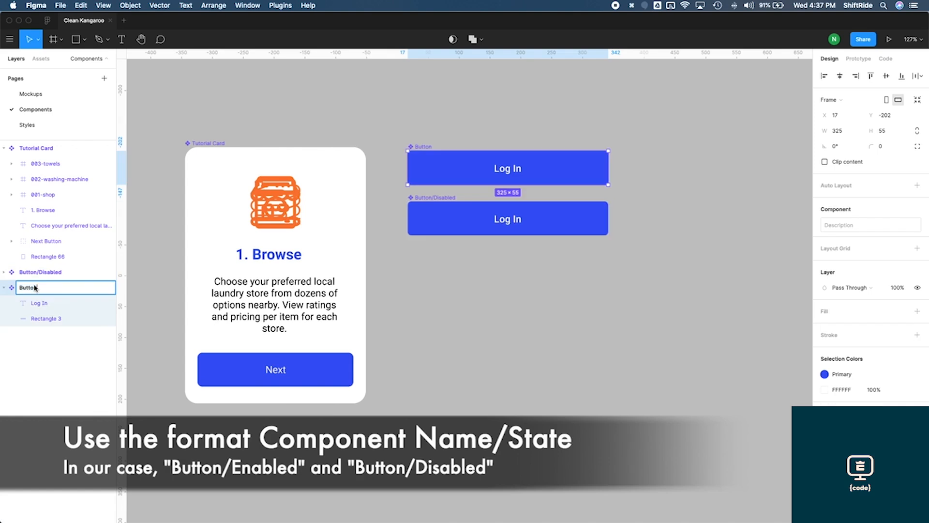
{"action": "type", "text": "/Enabled"}
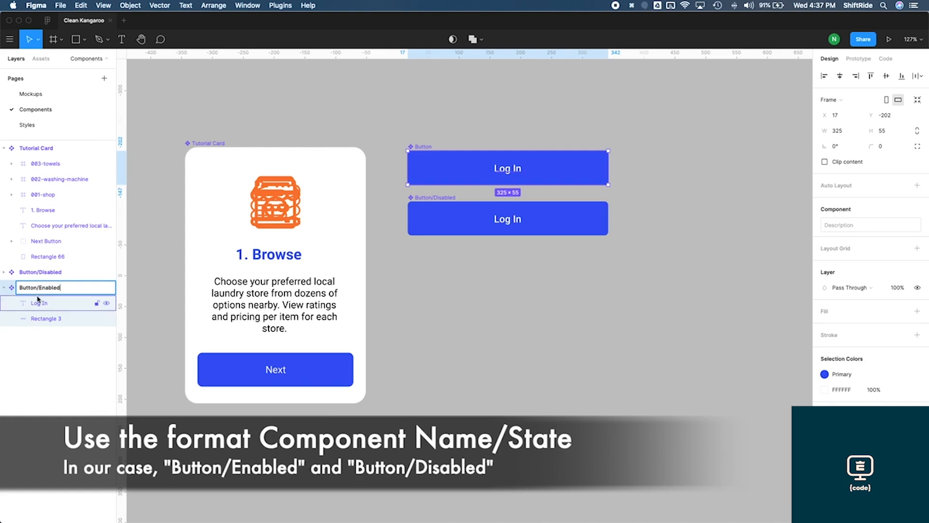
Detach the Primary color style from the Button/Disabled component and change its fill to gray A9A9A9
{"action": "left_click", "coordinate": [50, 277]}
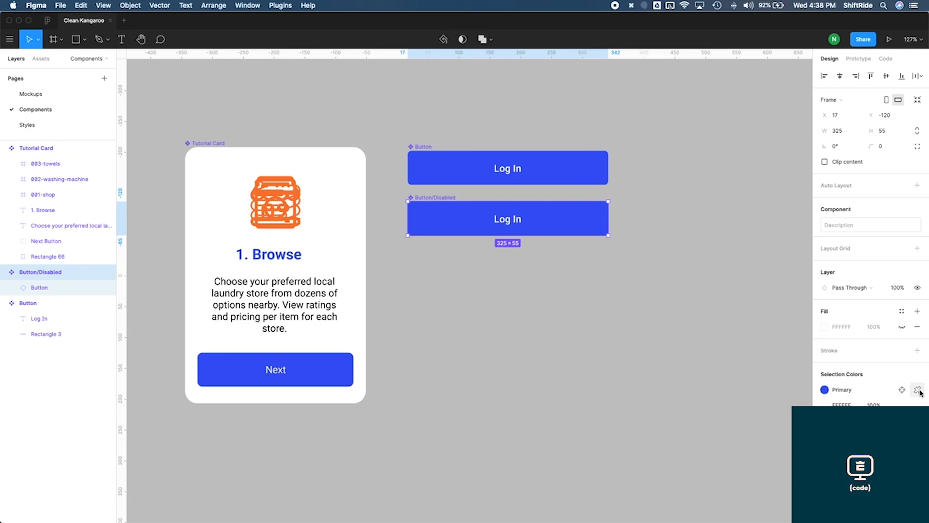
{"action": "left_click", "coordinate": [918, 390]}
{"action": "left_click", "coordinate": [825, 390]}
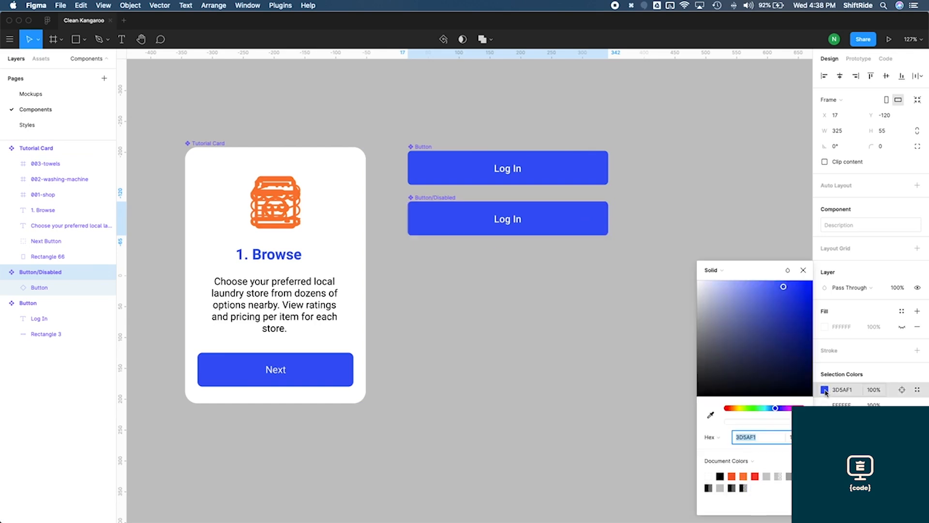
{"action": "mouse_move", "coordinate": [709, 307]}
{"action": "left_mouse_down"}
{"action": "mouse_move", "coordinate": [668, 309]}
{"action": "mouse_move", "coordinate": [662, 326]}
{"action": "left_mouse_up"}
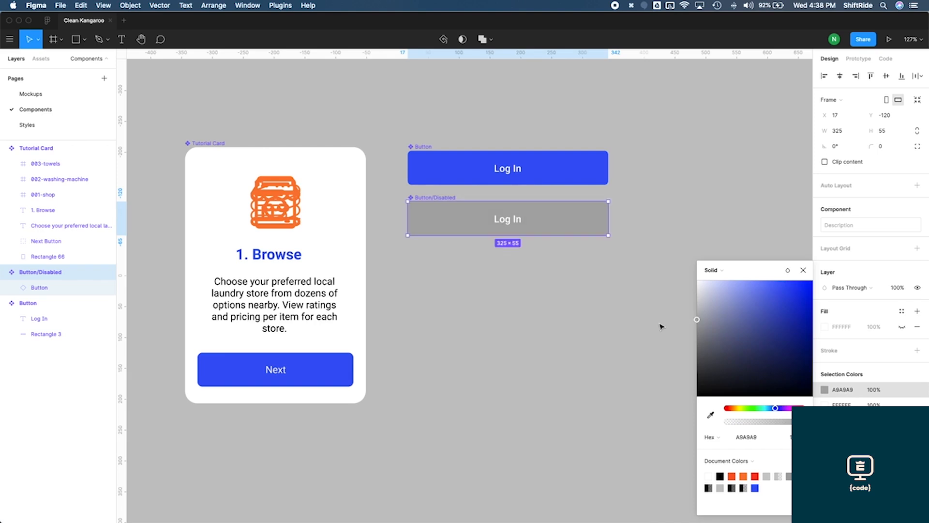
{"action": "left_click", "coordinate": [804, 270]}
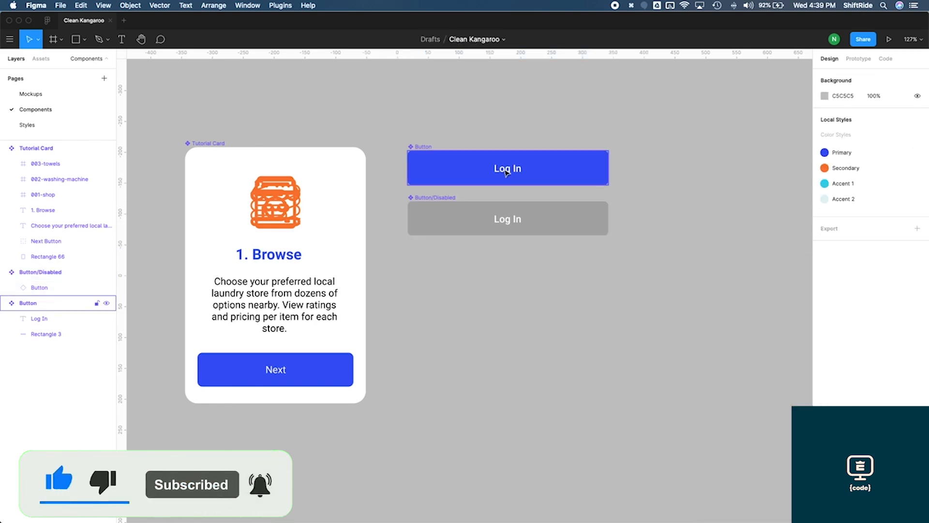
Change the master button's label text from Log In to Button
{"action": "double_click", "coordinate": [505, 170]}
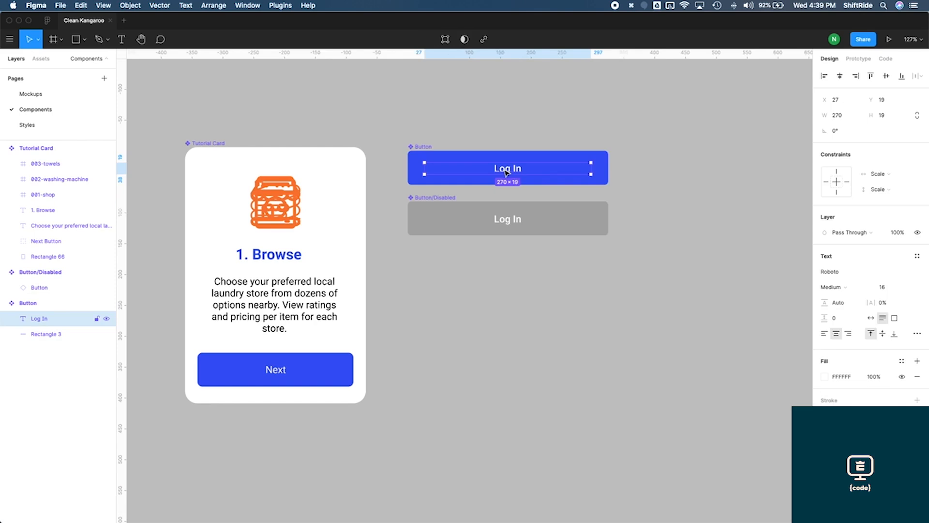
{"action": "double_click", "coordinate": [505, 170]}
{"action": "type", "text": "Button"}
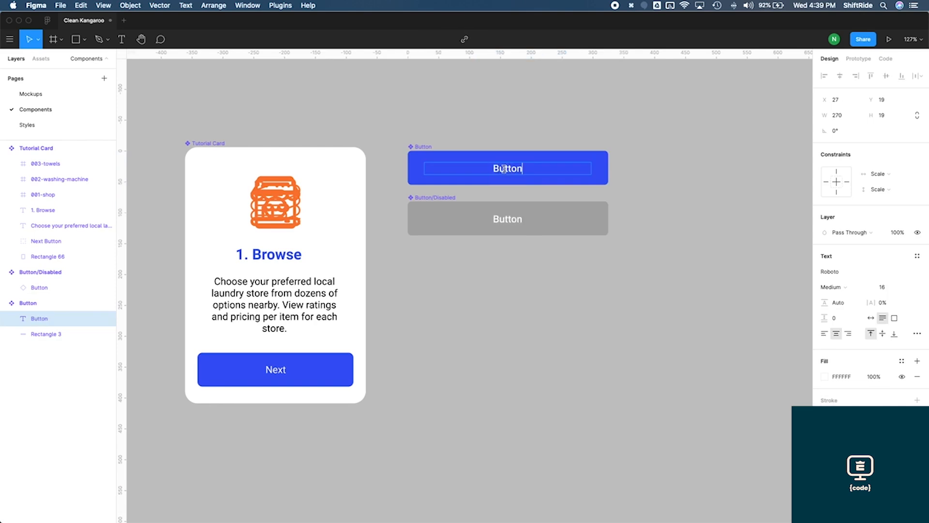
Finish editing the master button's label and open the Log In screen on the Mockups page
{"action": "left_click", "coordinate": [507, 140]}
{"action": "left_click", "coordinate": [507, 140]}
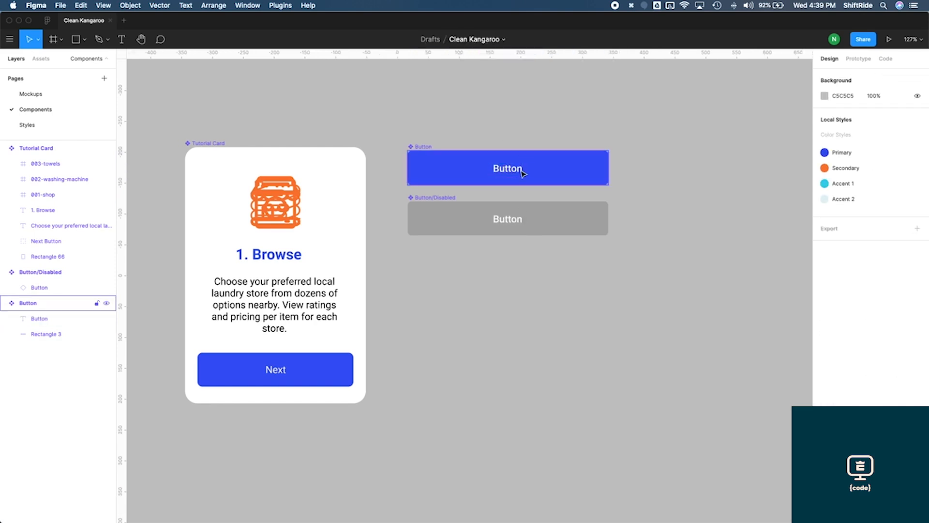
{"action": "left_click", "coordinate": [525, 212]}
{"action": "left_click", "coordinate": [518, 166]}
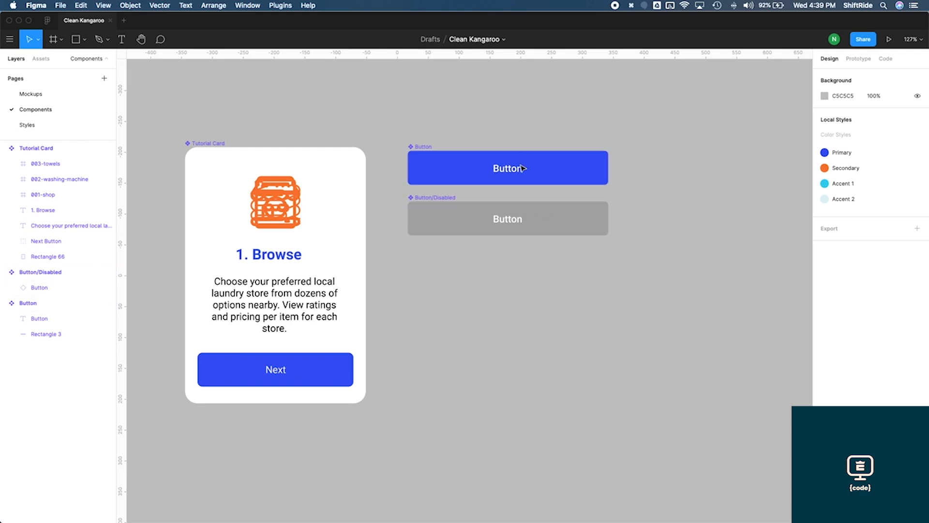
{"action": "left_click", "coordinate": [530, 228]}
{"action": "left_click", "coordinate": [452, 193]}
{"action": "left_click", "coordinate": [451, 198]}
{"action": "left_click", "coordinate": [44, 95]}
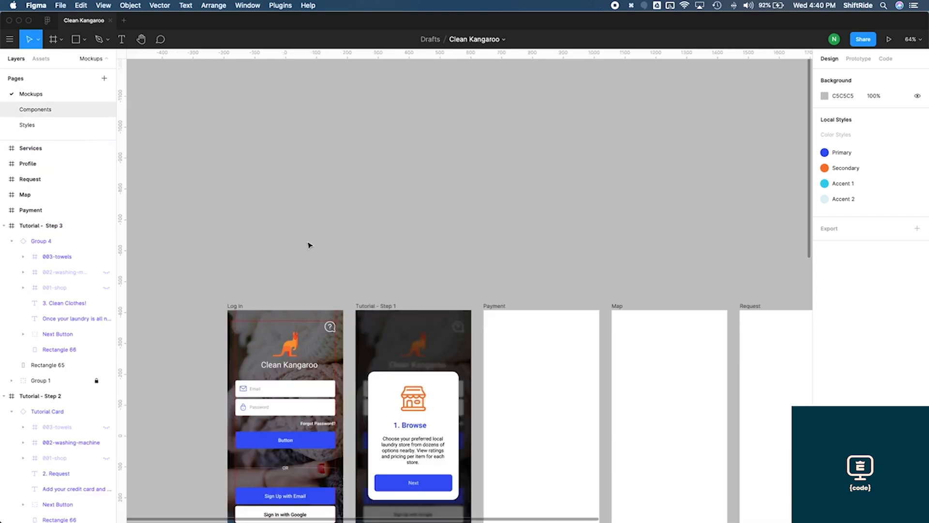
{"action": "scroll", "coordinate": [309, 245], "scroll_direction": "down", "scroll_amount": 7}
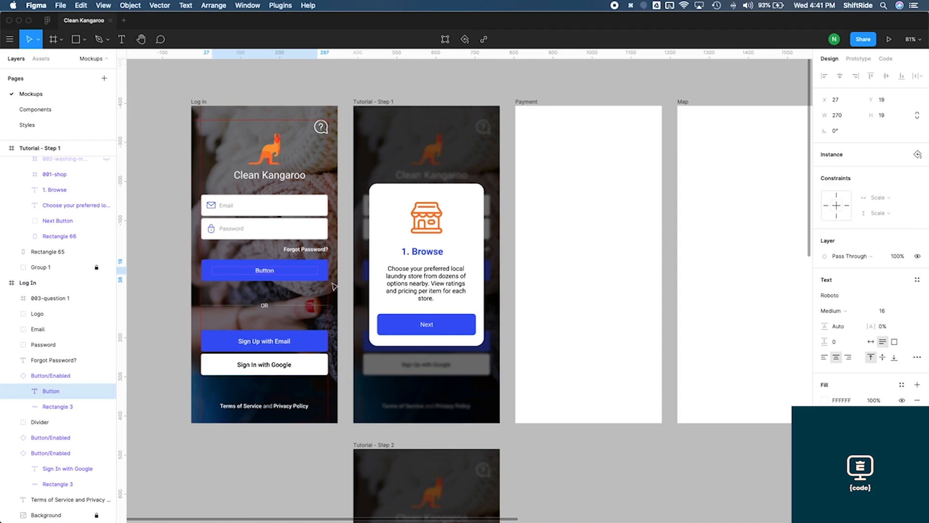
Change the Log In screen's main button label to Log In
{"action": "left_click", "coordinate": [269, 274]}
{"action": "double_click", "coordinate": [269, 274]}
{"action": "type", "text": "L"}
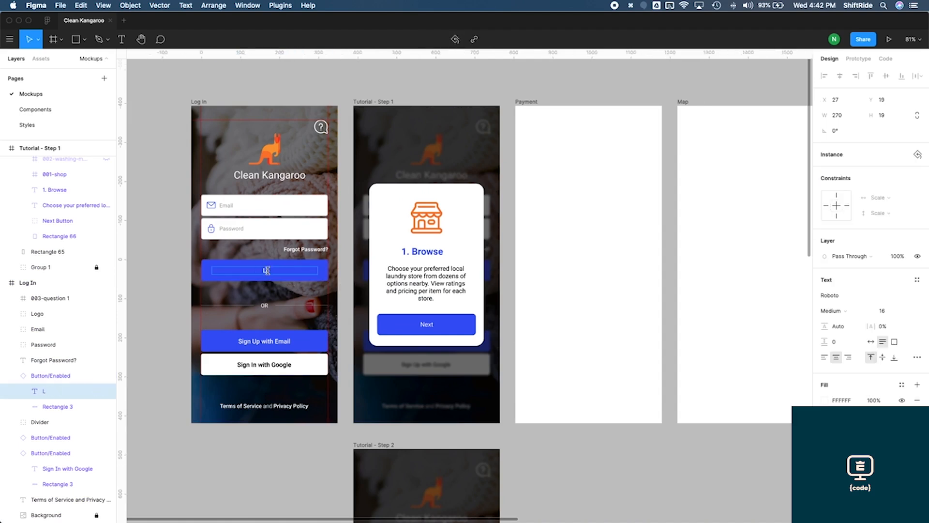
{"action": "type", "text": "og In"}
{"action": "key", "text": "Escape"}
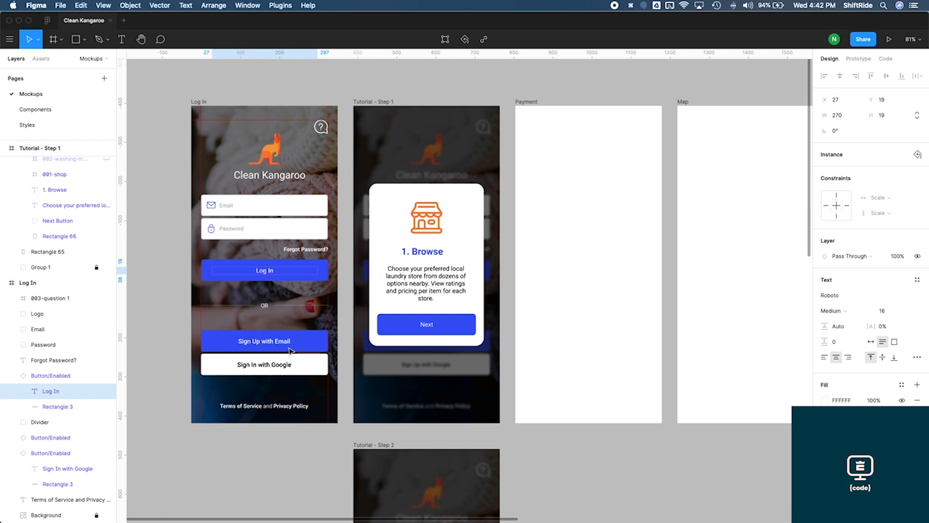
Switch the Log In button instance to the Disabled state and back to Enabled
{"action": "left_click", "coordinate": [352, 315]}
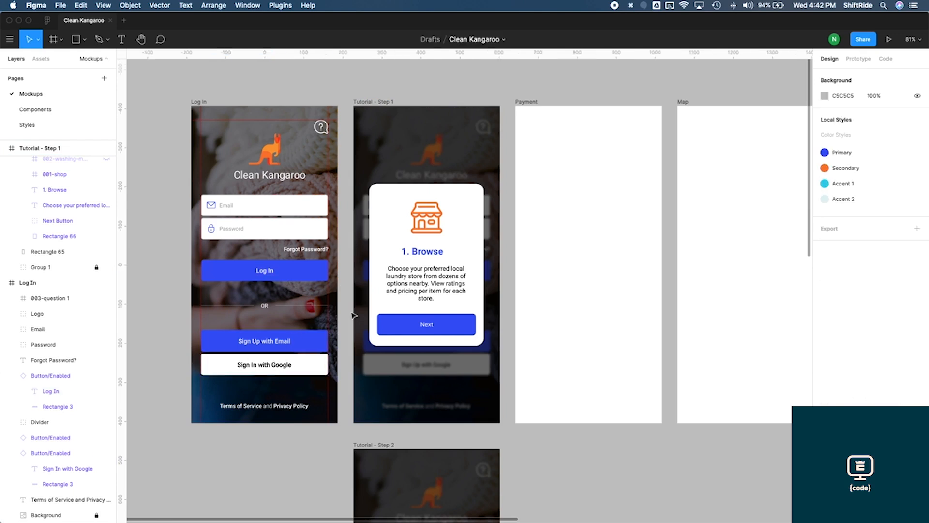
{"action": "left_click", "coordinate": [302, 272]}
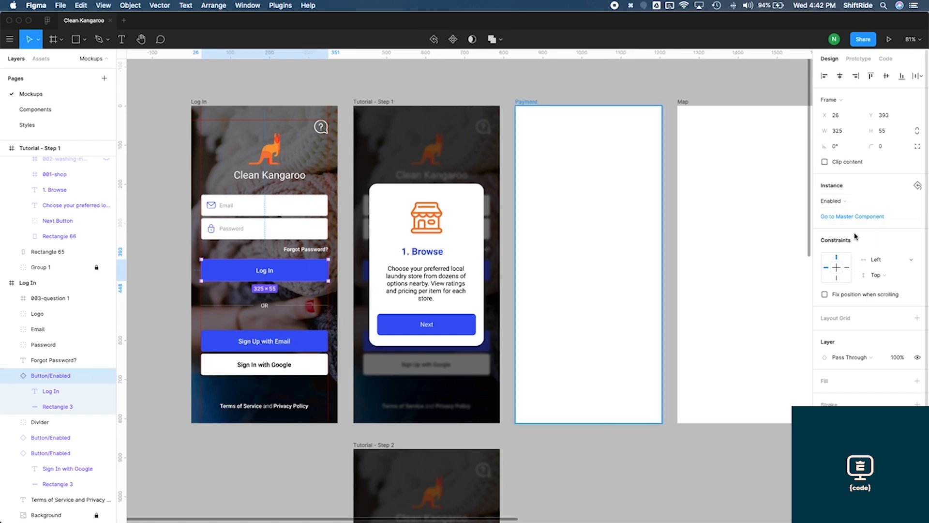
{"action": "left_click", "coordinate": [851, 201]}
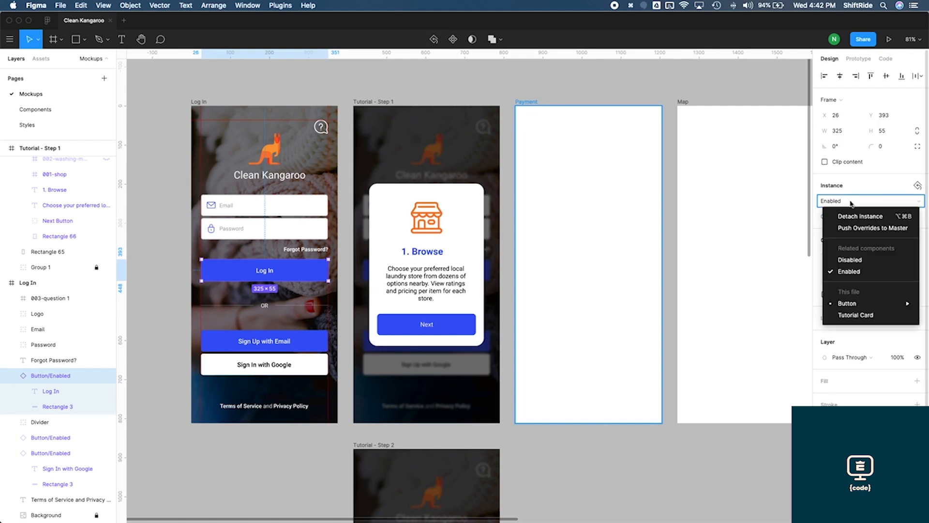
{"action": "left_click", "coordinate": [861, 260]}
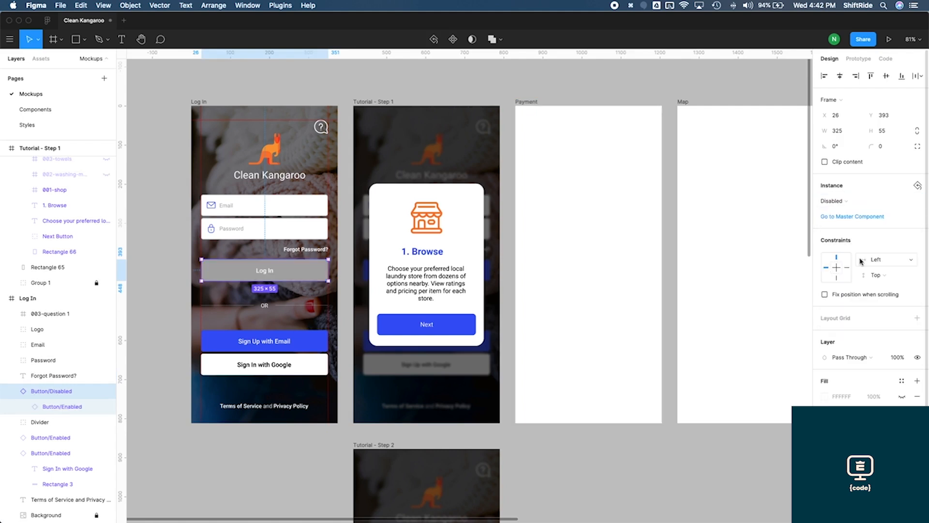
{"action": "left_click", "coordinate": [861, 201]}
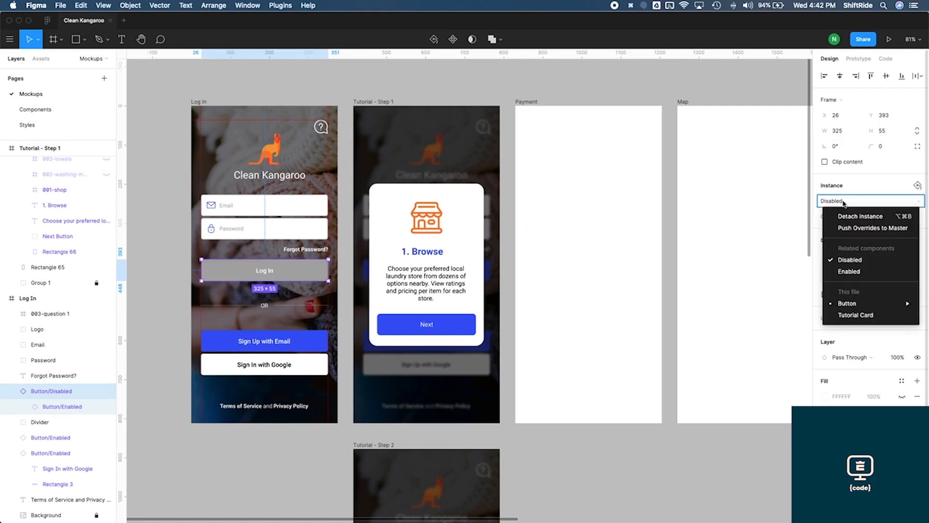
{"action": "left_click", "coordinate": [843, 272]}
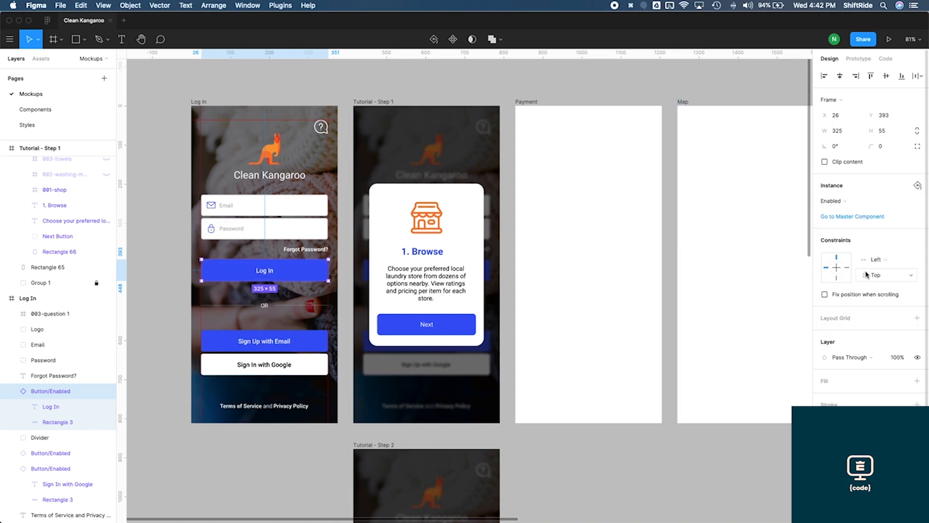
Copy the Button/Enabled component on the Components page and paste an instance into the Tutorial Card
{"action": "left_click", "coordinate": [348, 288]}
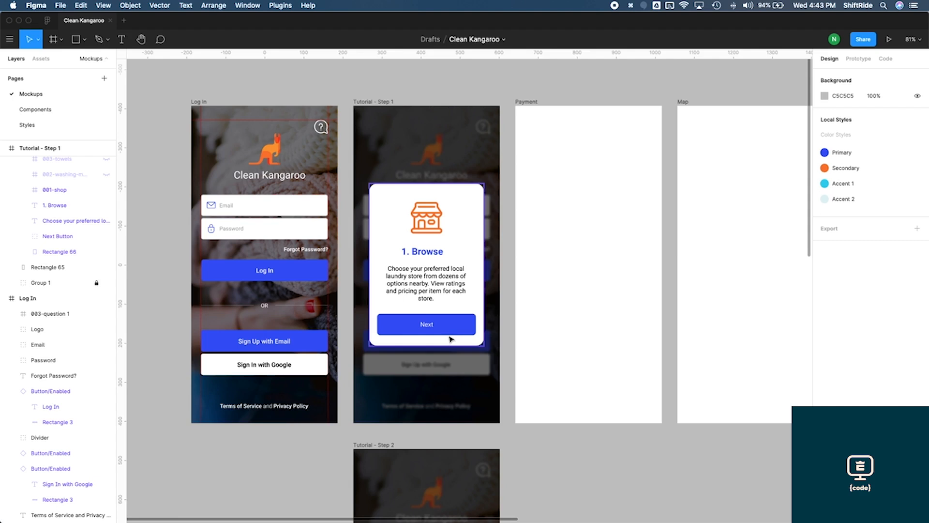
{"action": "left_click", "coordinate": [37, 109]}
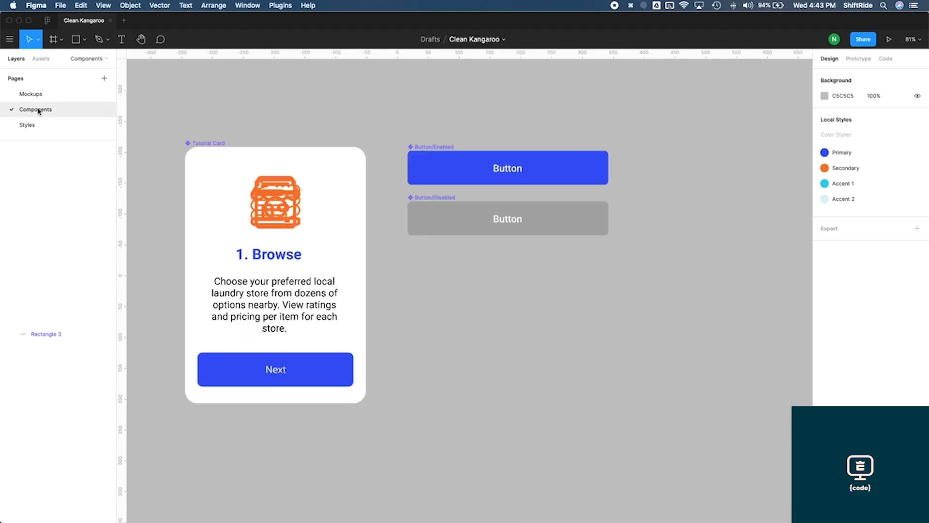
{"action": "left_click", "coordinate": [448, 151]}
{"action": "key", "text": "super+c"}
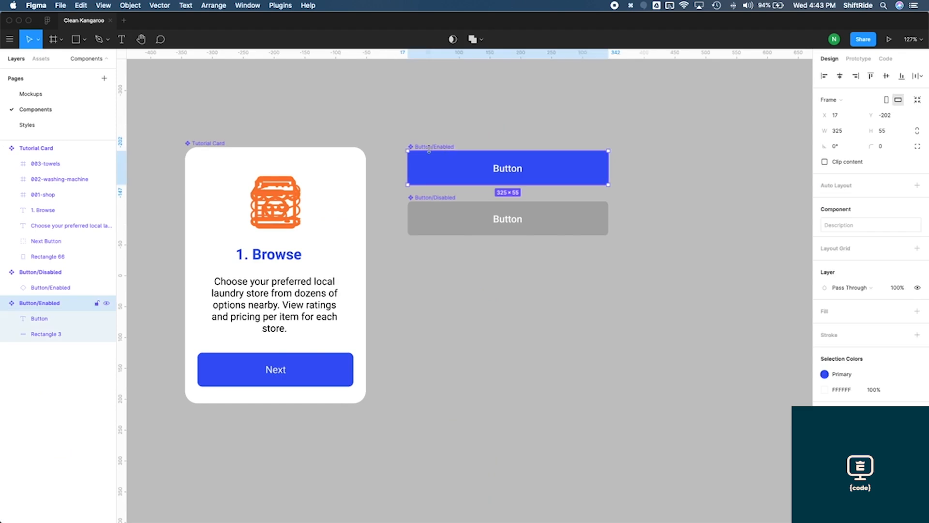
{"action": "left_click", "coordinate": [215, 144]}
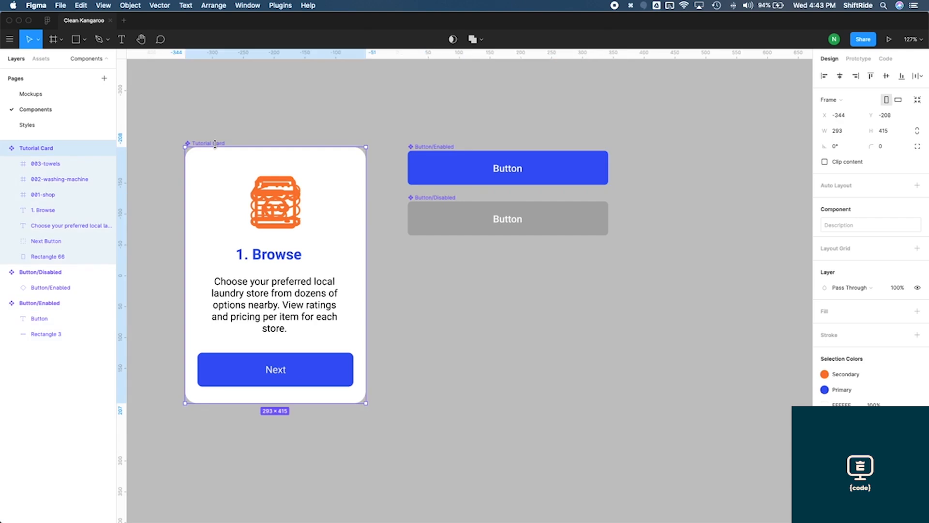
{"action": "key", "text": "super+v"}
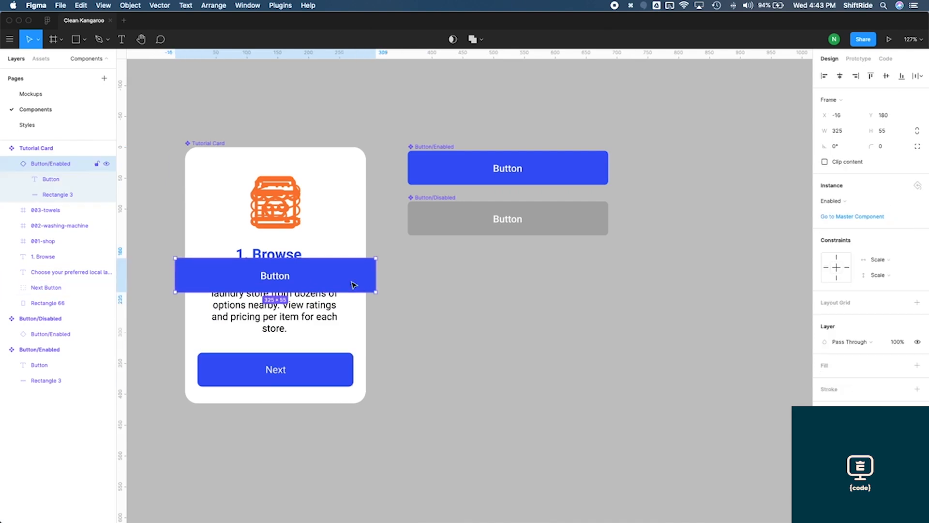
Set the pasted button instance's width to 253
{"action": "left_click", "coordinate": [838, 131]}
{"action": "type", "text": "2"}
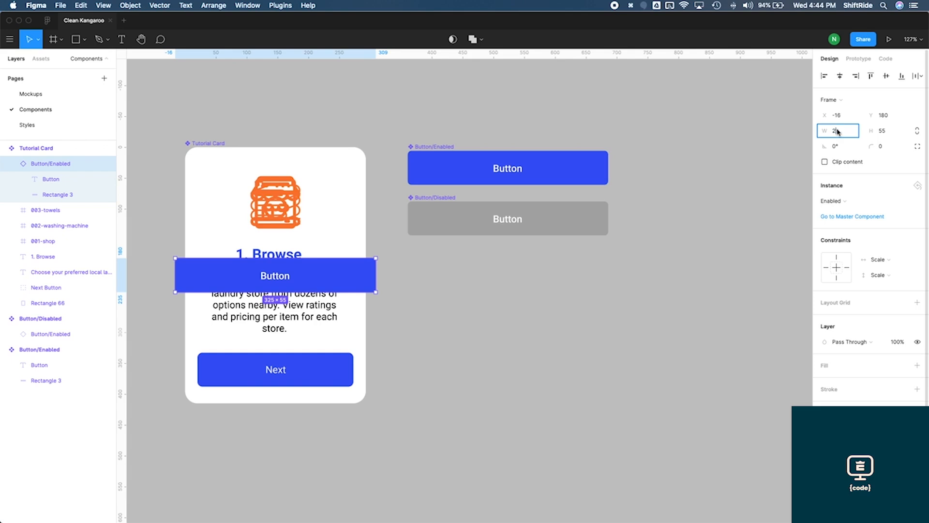
{"action": "type", "text": "53"}
{"action": "key", "text": "Return"}
Move the pasted button onto the card's bottom and delete the old Next Button group
{"action": "left_click_drag", "start_coordinate": [318, 276], "coordinate": [314, 373]}
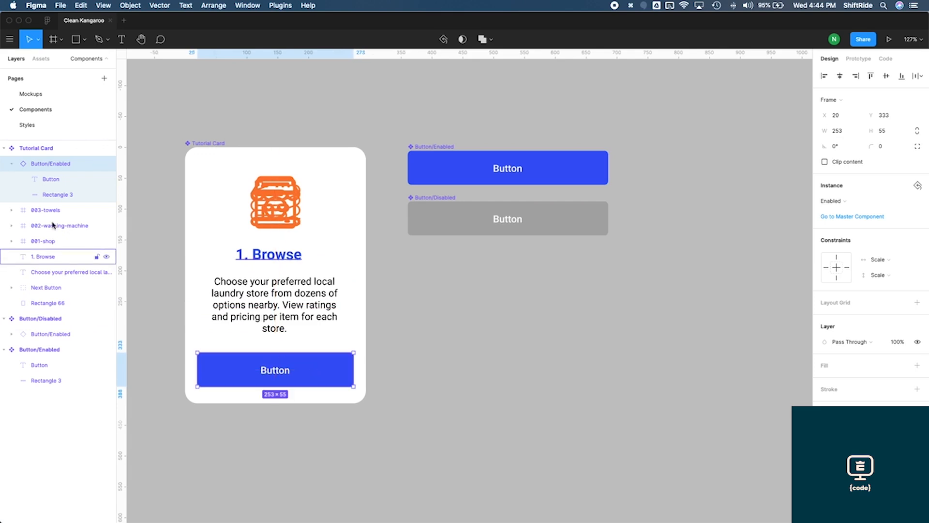
{"action": "left_click", "coordinate": [55, 289]}
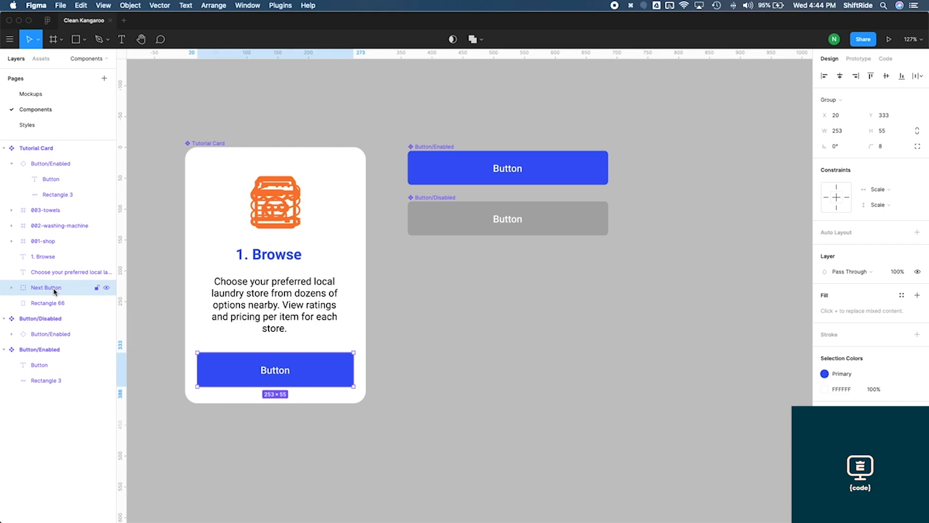
{"action": "key", "text": "Delete"}
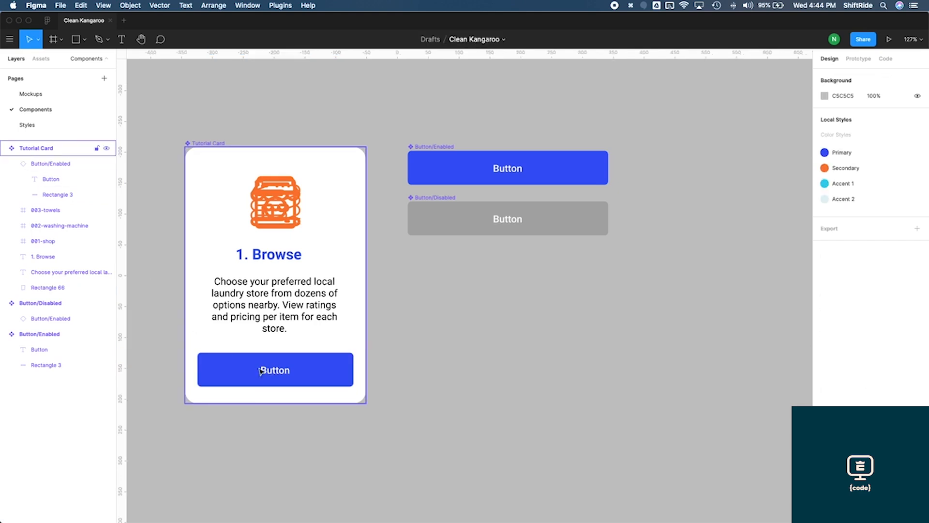
Change the Tutorial Card button's label to Next
{"action": "left_click", "coordinate": [290, 373]}
{"action": "left_click", "coordinate": [289, 373]}
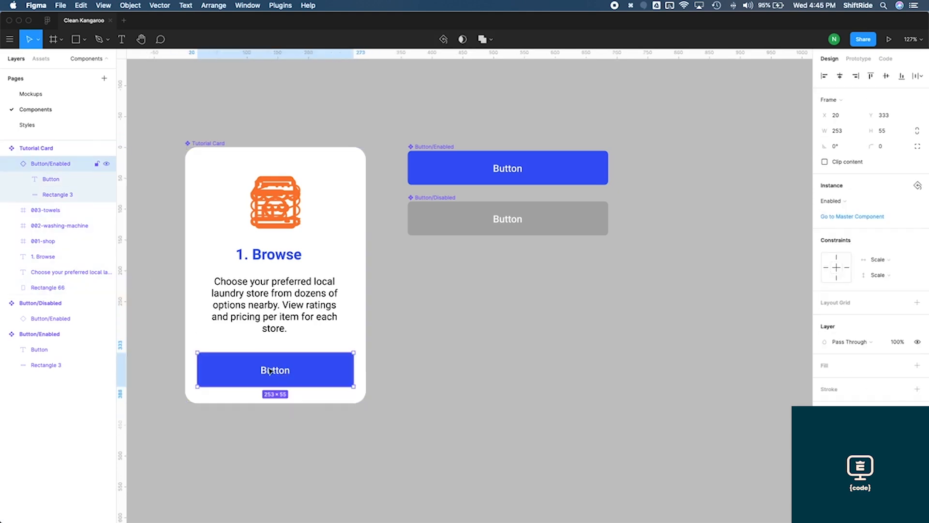
{"action": "double_click", "coordinate": [279, 373]}
{"action": "double_click", "coordinate": [279, 373]}
{"action": "type", "text": "Next"}
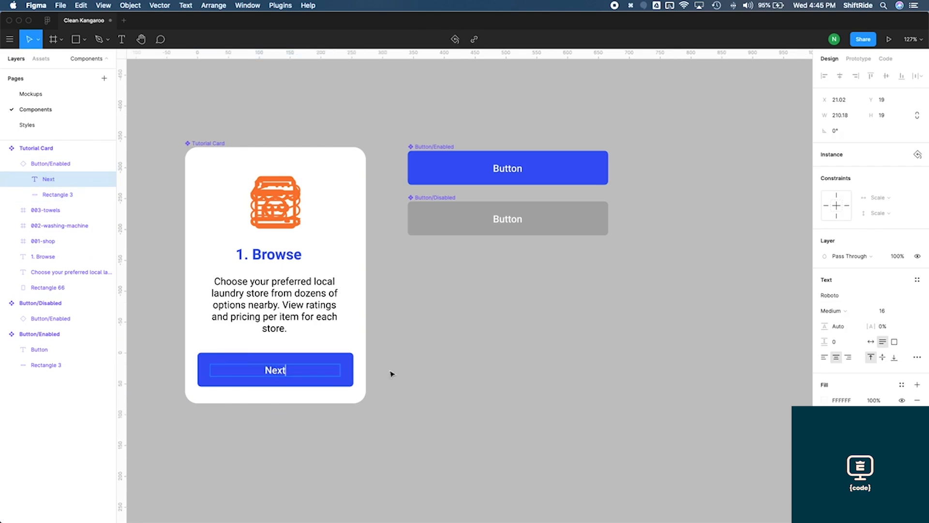
{"action": "key", "text": "Escape"}
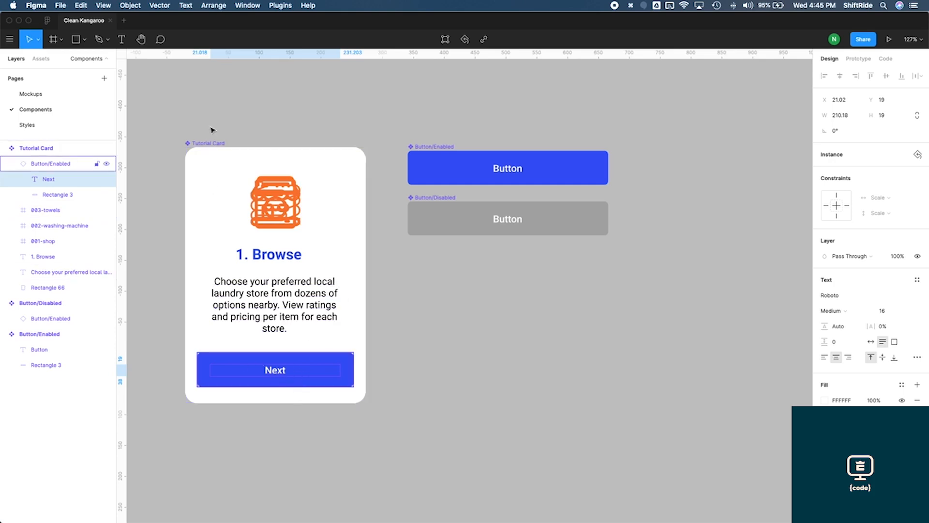
On the Mockups page, change the Tutorial - Step 3 card's button label to Done
{"action": "left_click", "coordinate": [43, 98]}
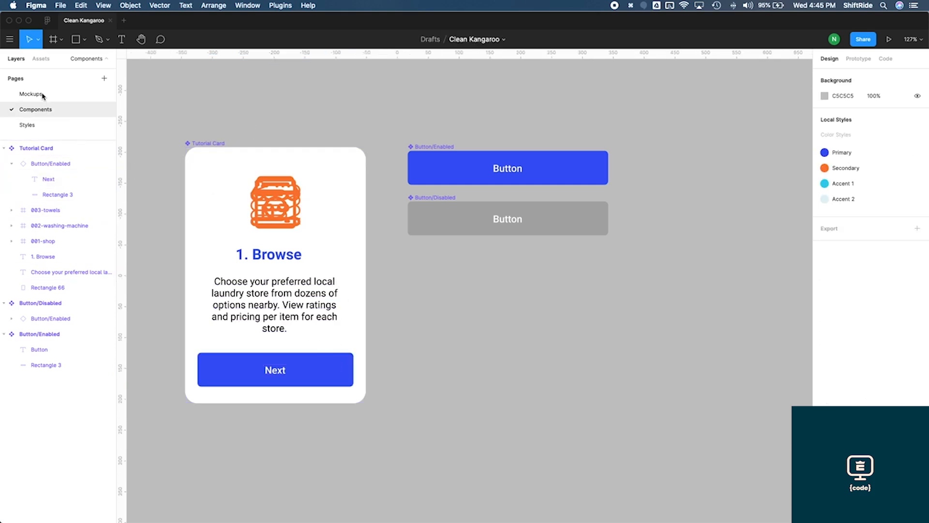
{"action": "left_click", "coordinate": [42, 95]}
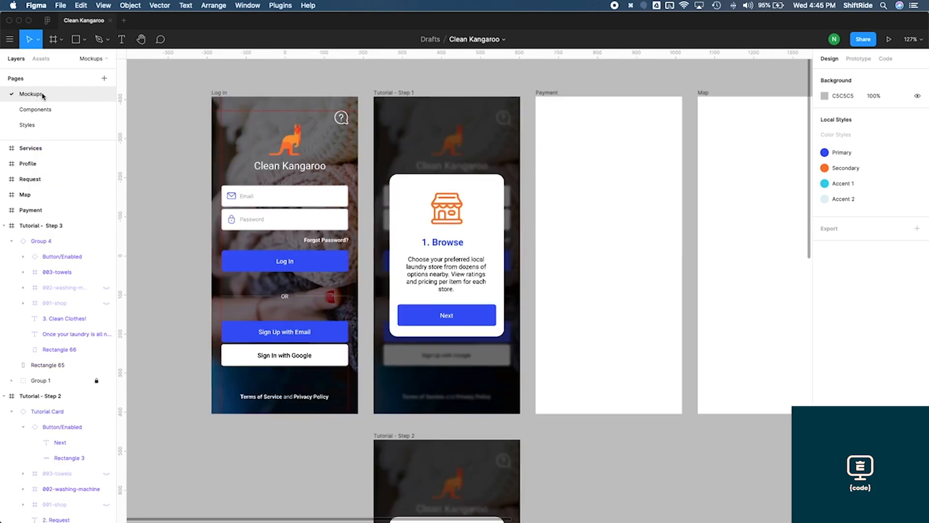
{"action": "scroll", "coordinate": [415, 288], "scroll_direction": "down", "scroll_amount": 5}
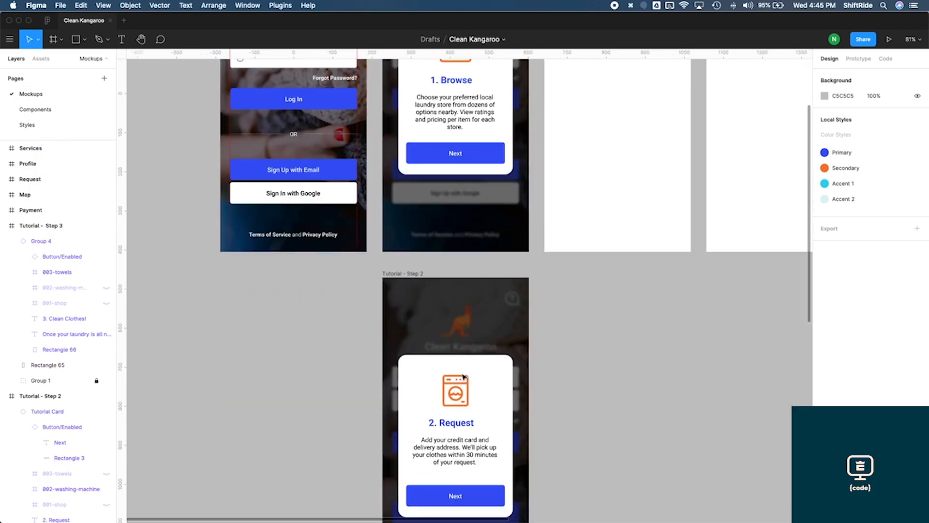
{"action": "scroll", "coordinate": [463, 377], "scroll_direction": "down", "scroll_amount": 12}
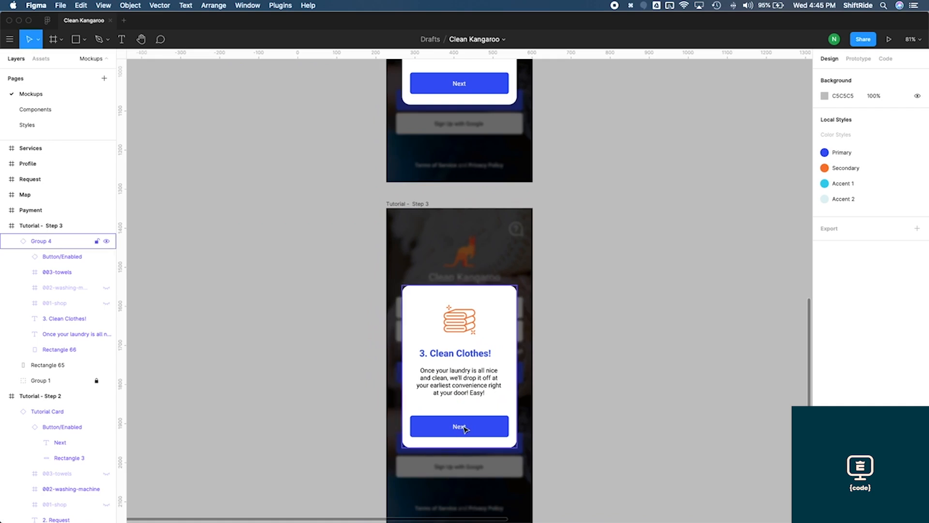
{"action": "double_click", "coordinate": [464, 429]}
{"action": "double_click", "coordinate": [460, 426]}
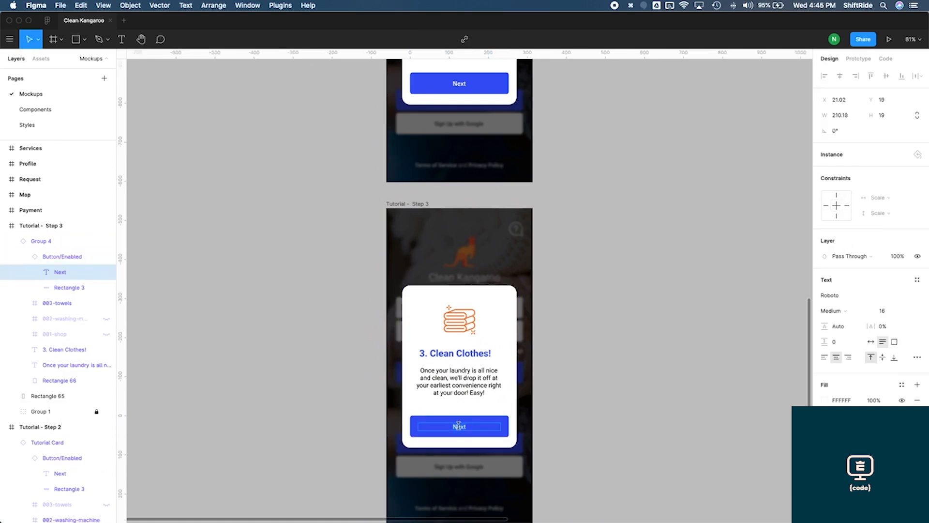
{"action": "type", "text": "Done"}
{"action": "key", "text": "Escape"}
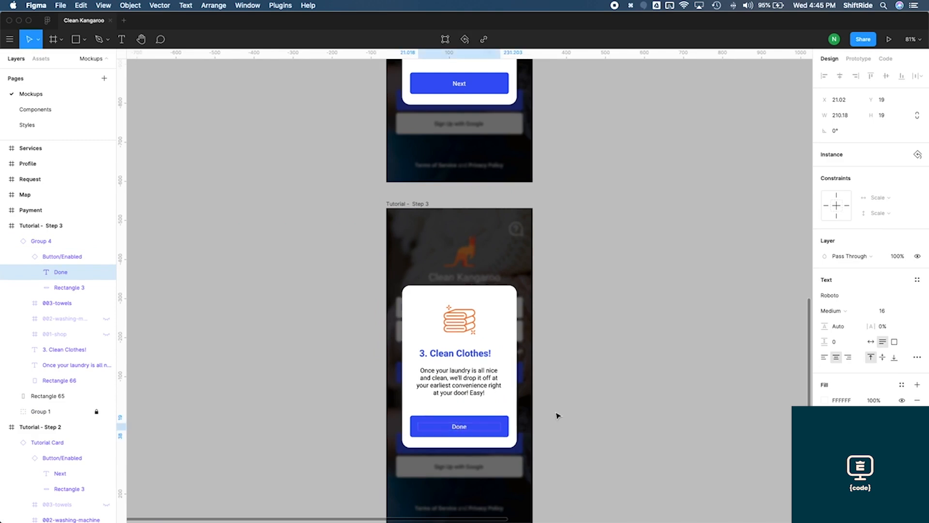
{"action": "left_click", "coordinate": [556, 453]}
{"action": "scroll", "coordinate": [554, 513], "scroll_direction": "down", "scroll_amount": 2}
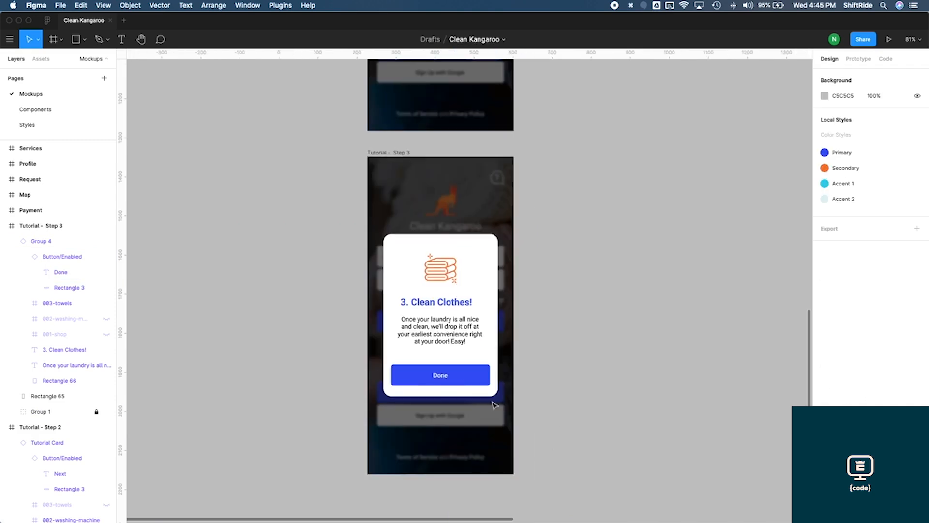
{"action": "scroll", "coordinate": [590, 374], "scroll_direction": "up", "scroll_amount": 10}
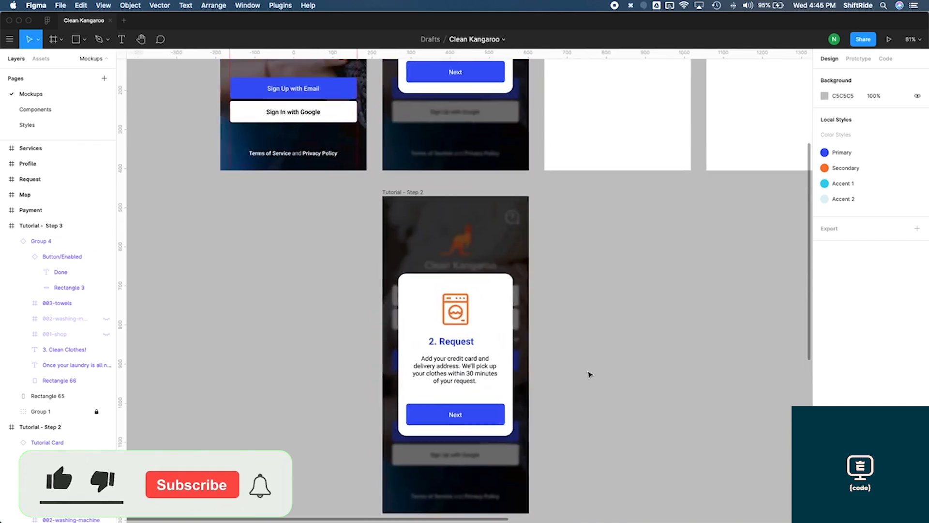
{"action": "scroll", "coordinate": [590, 375], "scroll_direction": "up", "scroll_amount": 2}
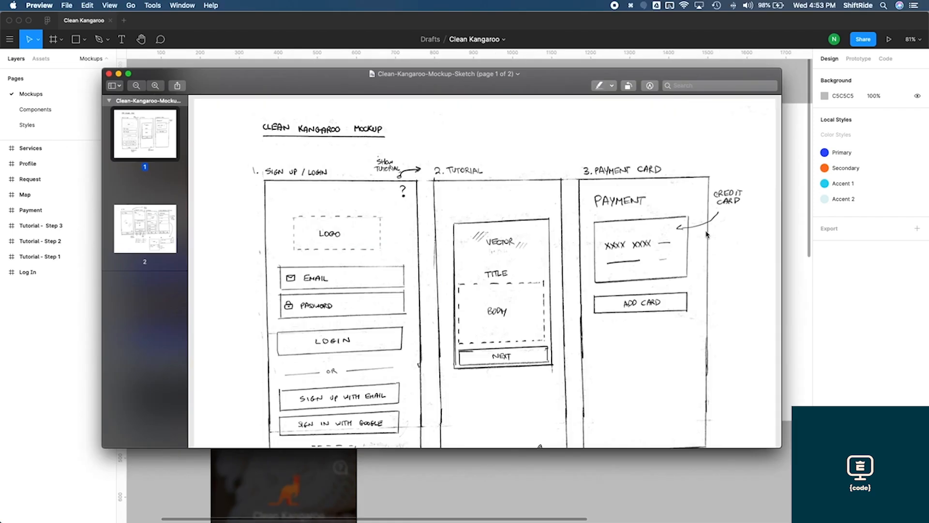
Examine the Clean Kangaroo mockup sketch in Preview and switch to Firefox
{"action": "scroll", "coordinate": [706, 234], "scroll_direction": "down", "scroll_amount": 3}
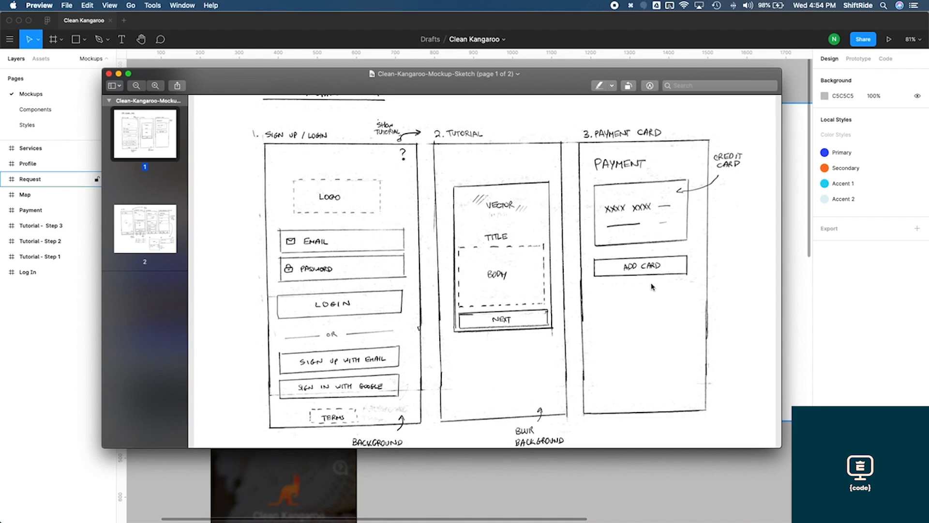
{"action": "scroll", "coordinate": [653, 288], "scroll_direction": "down", "scroll_amount": 2}
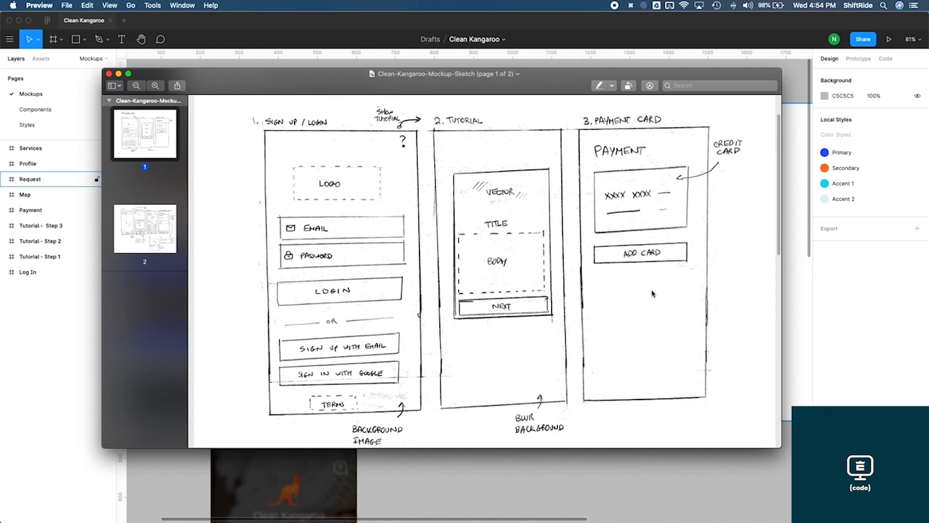
{"action": "key", "text": "super+Tab"}
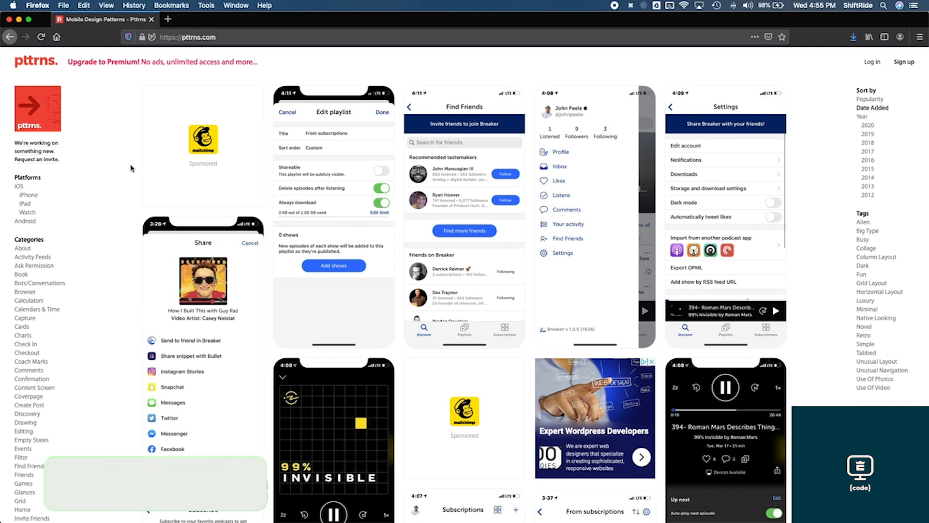
Scroll through the mobile design pattern gallery on pttrns.com for inspiration
{"action": "scroll", "coordinate": [131, 168], "scroll_direction": "down", "scroll_amount": 1}
{"action": "scroll", "coordinate": [131, 168], "scroll_direction": "down", "scroll_amount": 5}
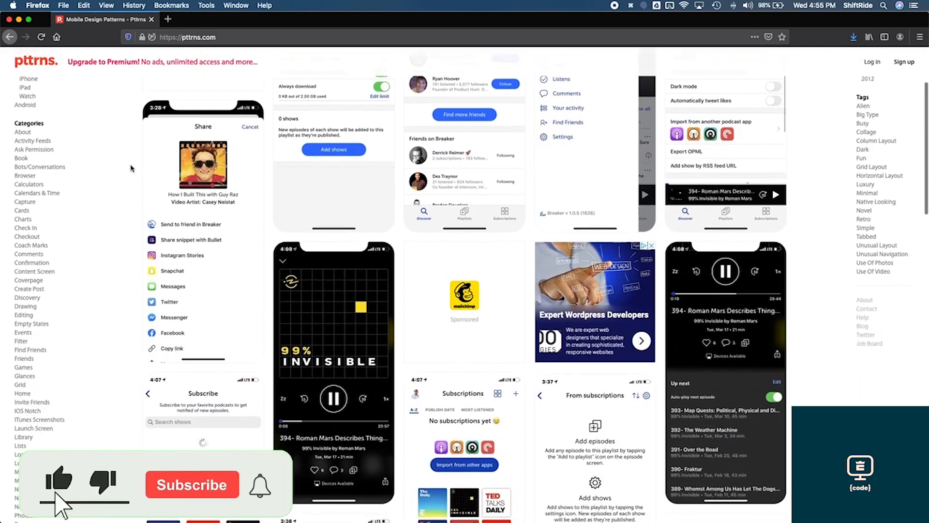
{"action": "scroll", "coordinate": [130, 168], "scroll_direction": "down", "scroll_amount": 3}
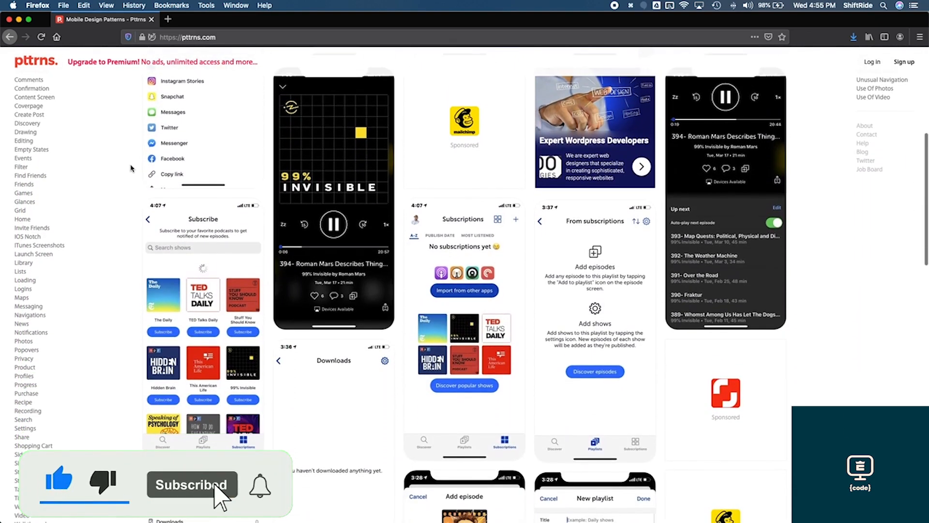
{"action": "scroll", "coordinate": [130, 168], "scroll_direction": "down", "scroll_amount": 10}
{"action": "scroll", "coordinate": [131, 168], "scroll_direction": "down", "scroll_amount": 3}
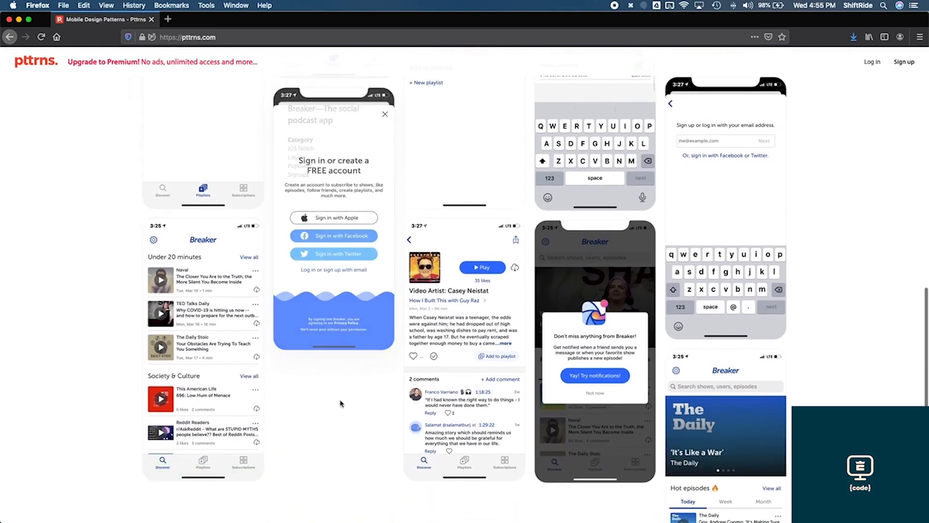
{"action": "scroll", "coordinate": [101, 295], "scroll_direction": "down", "scroll_amount": 7}
{"action": "scroll", "coordinate": [103, 293], "scroll_direction": "up", "scroll_amount": 6}
{"action": "scroll", "coordinate": [101, 290], "scroll_direction": "up", "scroll_amount": 15}
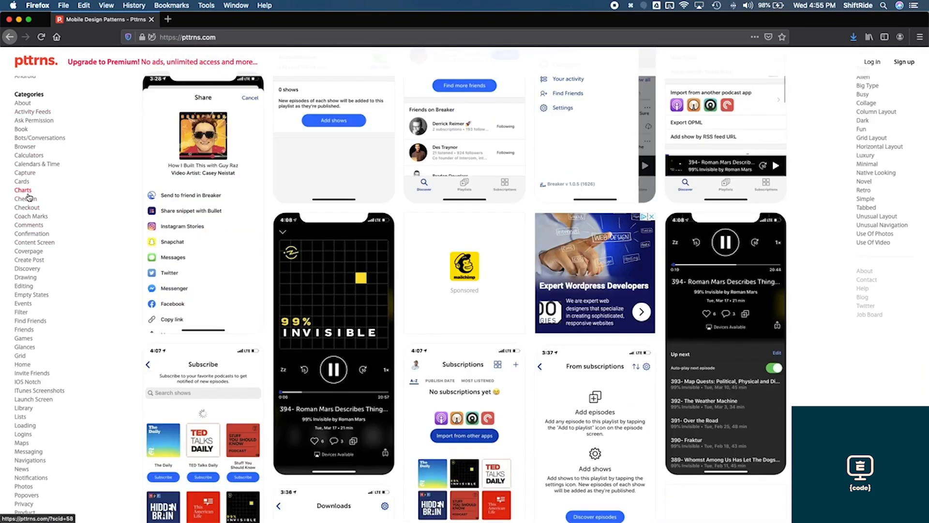
{"action": "scroll", "coordinate": [28, 196], "scroll_direction": "down", "scroll_amount": 2}
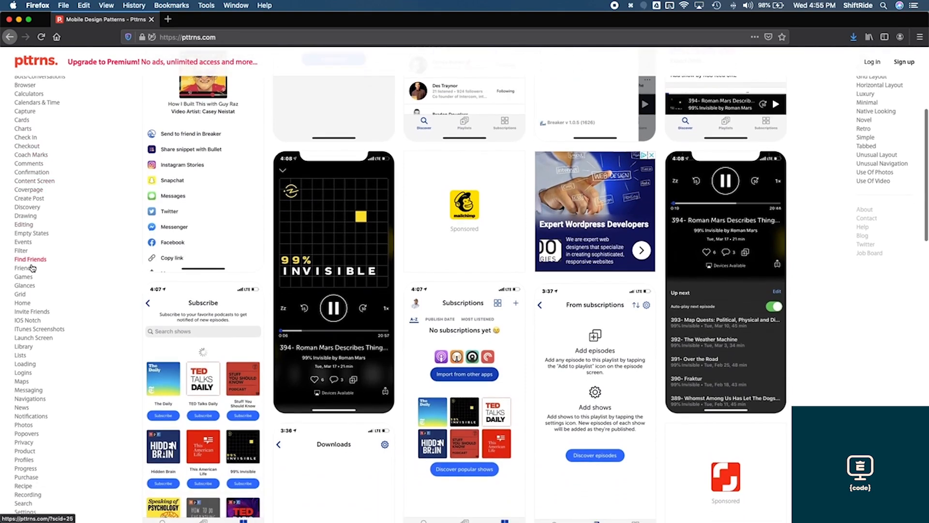
{"action": "scroll", "coordinate": [24, 371], "scroll_direction": "down", "scroll_amount": 4}
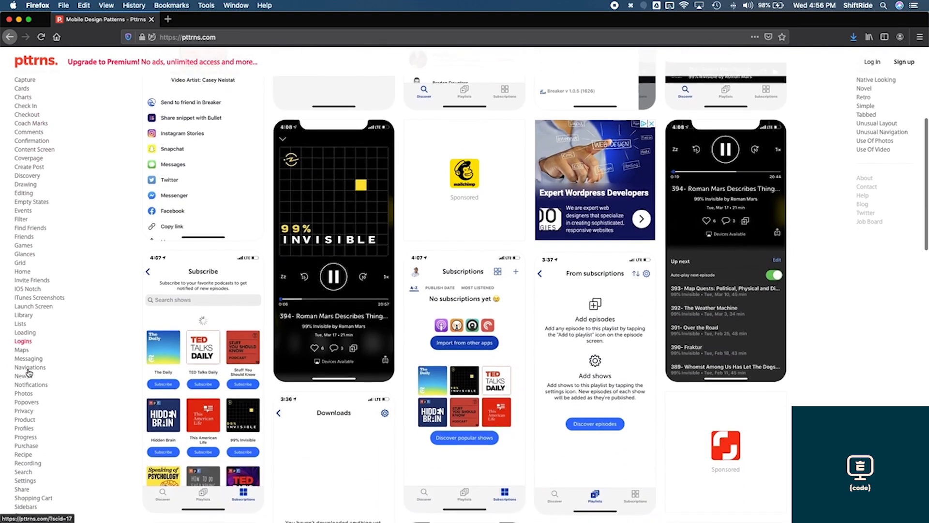
Open the Purchase category and browse its payment screen patterns
{"action": "left_click", "coordinate": [20, 377]}
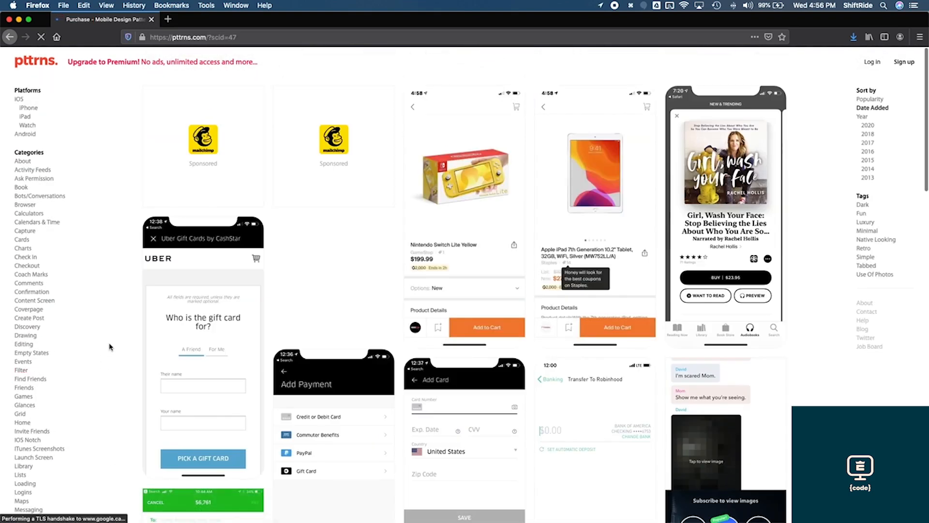
{"action": "scroll", "coordinate": [63, 375], "scroll_direction": "down", "scroll_amount": 5}
{"action": "scroll", "coordinate": [63, 377], "scroll_direction": "up", "scroll_amount": 4}
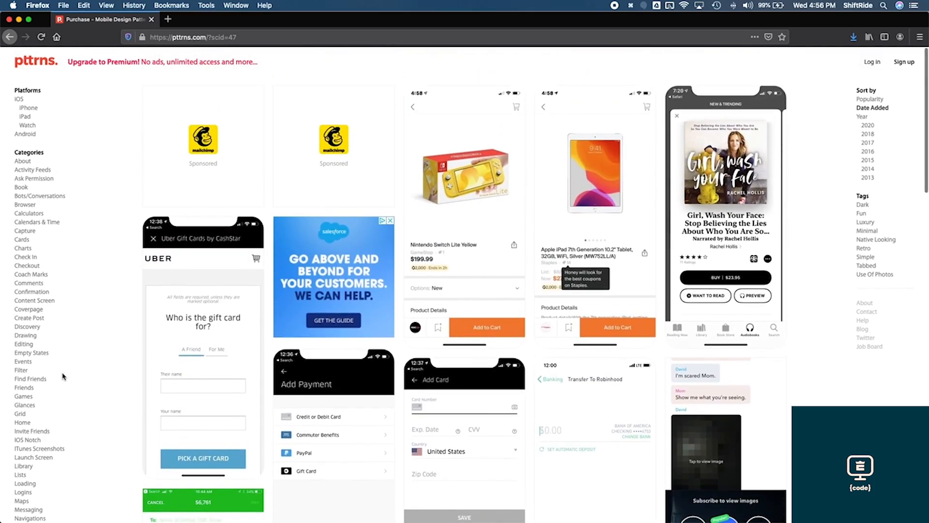
{"action": "scroll", "coordinate": [62, 376], "scroll_direction": "down", "scroll_amount": 5}
{"action": "scroll", "coordinate": [62, 376], "scroll_direction": "down", "scroll_amount": 1}
{"action": "mouse_move", "coordinate": [311, 307]}
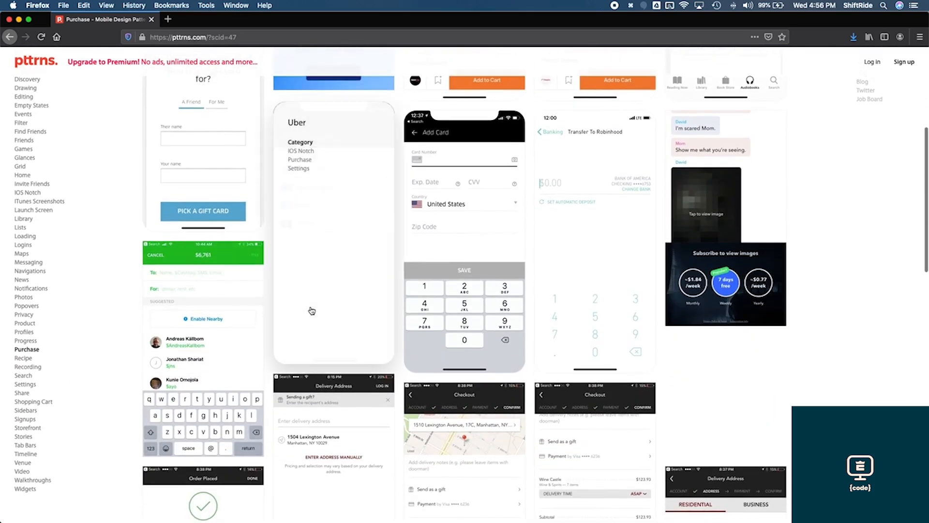
{"action": "scroll", "coordinate": [339, 275], "scroll_direction": "up", "scroll_amount": 1}
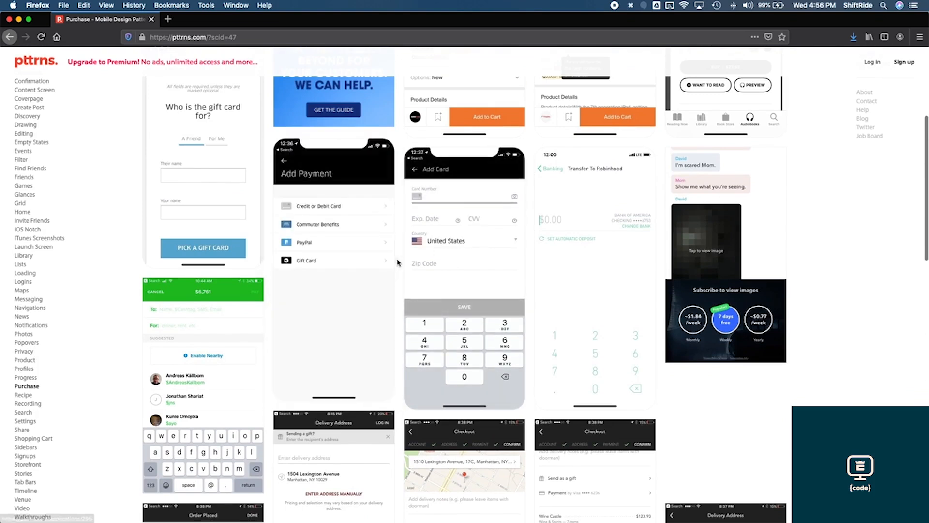
{"action": "scroll", "coordinate": [399, 261], "scroll_direction": "down", "scroll_amount": 1}
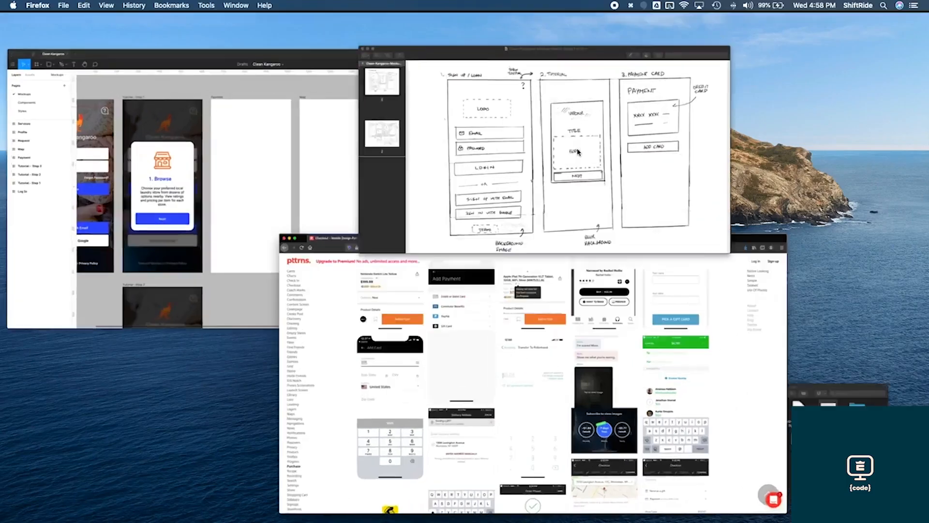
Review the Payment Card screen in the mockup sketch and return to the Figma file
{"action": "left_click", "coordinate": [577, 152]}
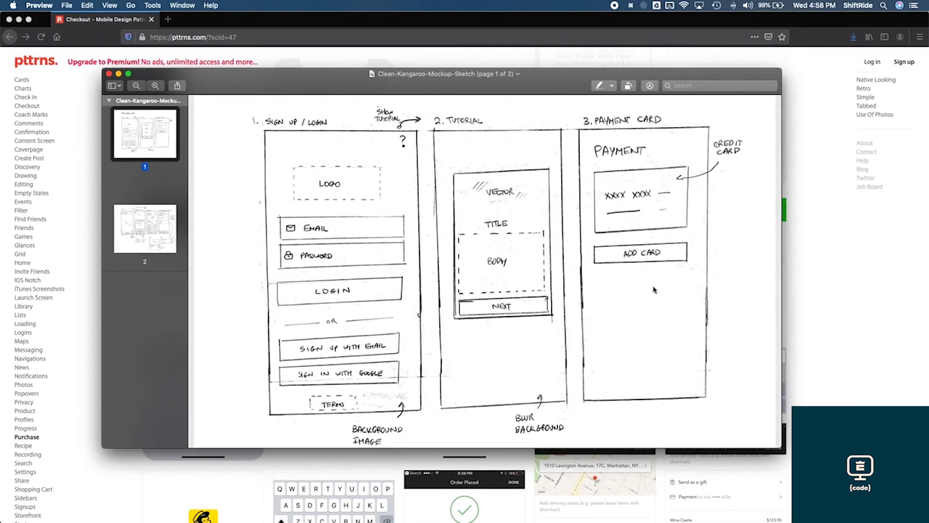
{"action": "left_click", "coordinate": [87, 281]}
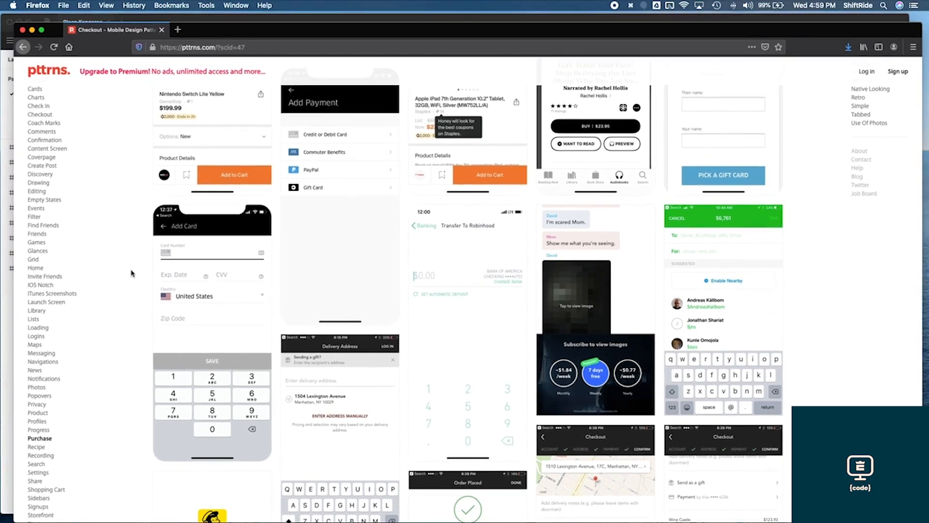
{"action": "key", "text": "ctrl+Up"}
{"action": "left_click", "coordinate": [311, 164]}
{"action": "left_click", "coordinate": [436, 153]}
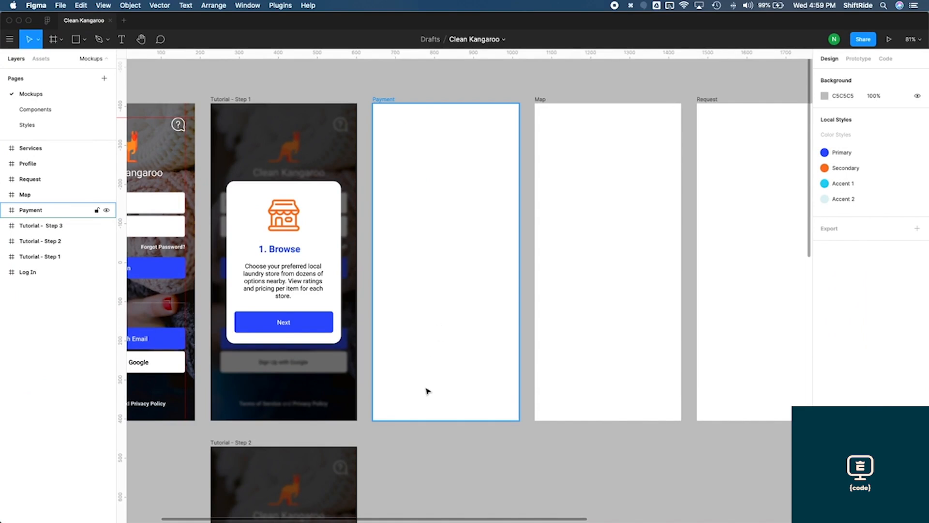
Add a left-aligned text note reading Payment Requirements: beneath the Payment frame
{"action": "key", "text": "t"}
{"action": "left_click", "coordinate": [378, 438]}
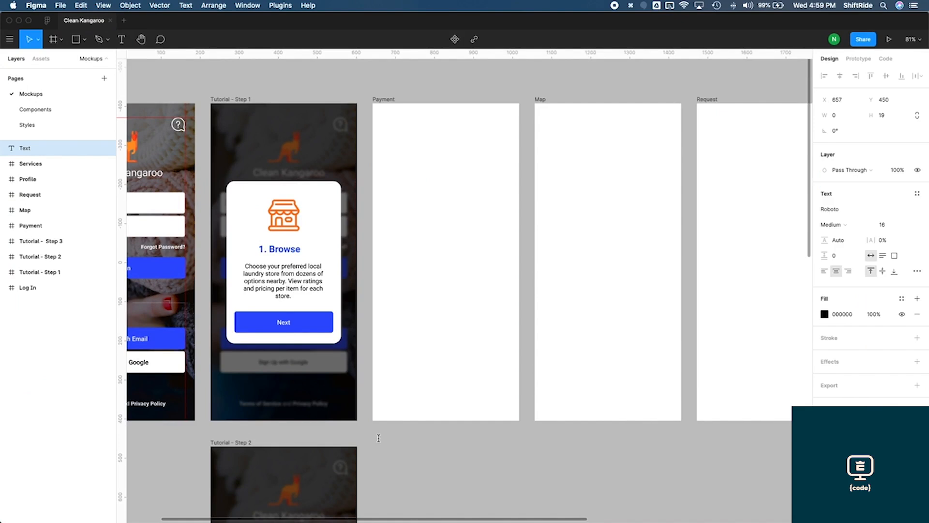
{"action": "type", "text": "Payment Requirements:"}
{"action": "key", "text": "Return"}
{"action": "left_click", "coordinate": [825, 271]}
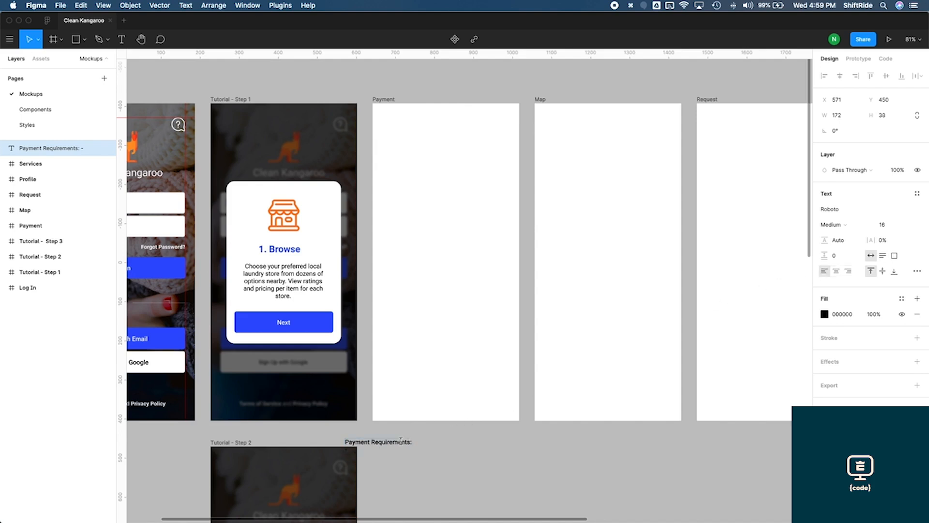
{"action": "left_click_drag", "start_coordinate": [401, 441], "coordinate": [421, 439]}
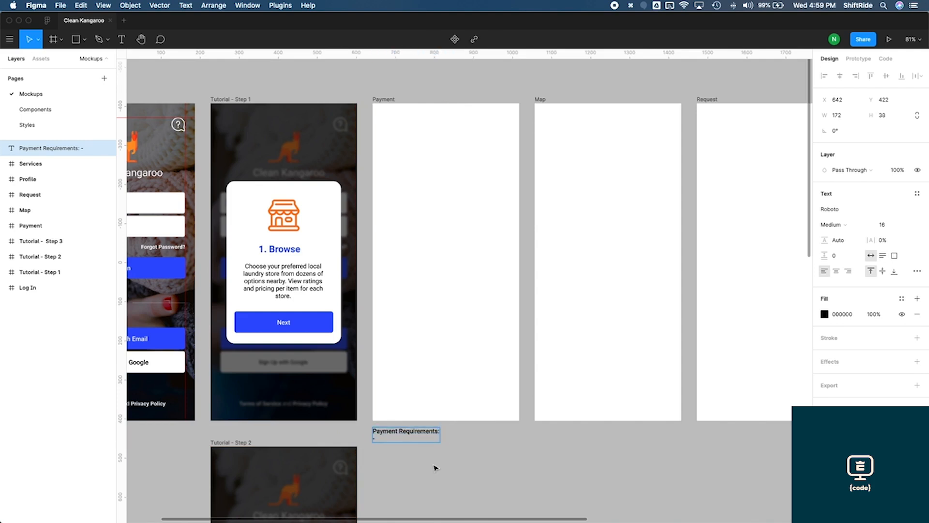
List - Credit Card Number, - CVV and - Expiry Date under the Payment Requirements note
{"action": "type", "text": "redit Card Number"}
{"action": "key", "text": "Return"}
{"action": "type", "text": "- CVV"}
{"action": "key", "text": "Return"}
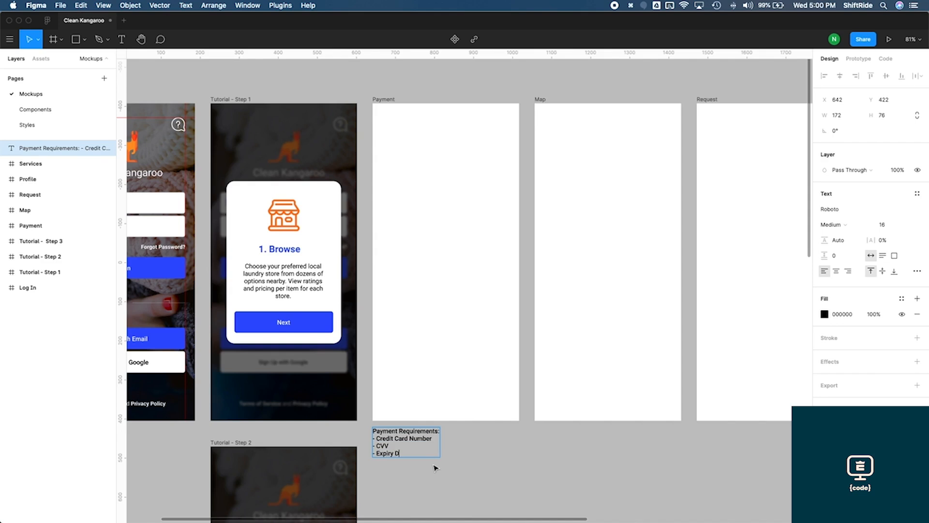
{"action": "left_click", "coordinate": [436, 468]}
{"action": "scroll", "coordinate": [474, 457], "scroll_direction": "down", "scroll_amount": 1}
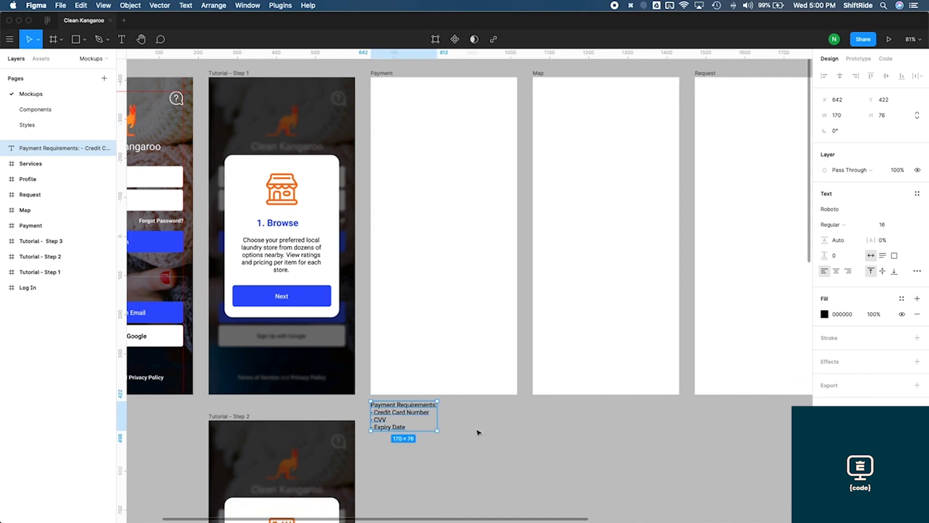
{"action": "left_click", "coordinate": [480, 432]}
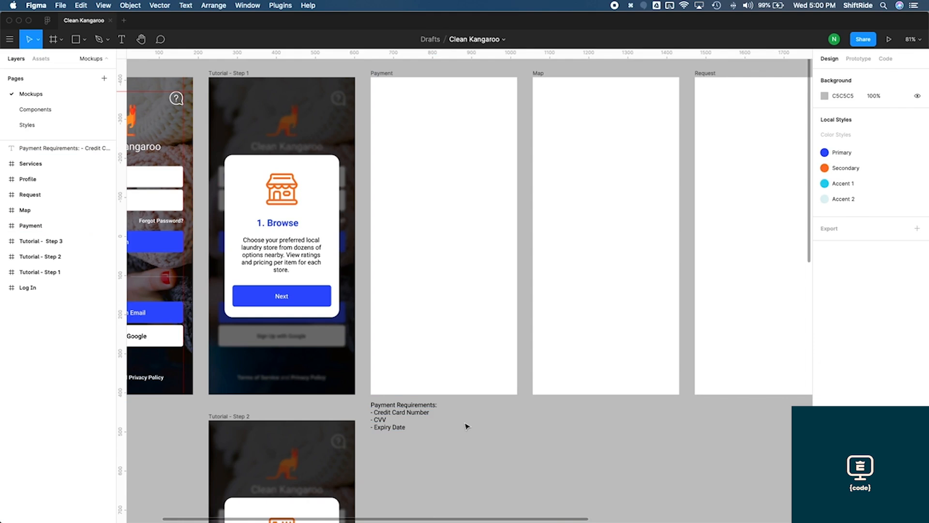
Add an Add Payment title inside the Payment frame and set its font size to 26
{"action": "scroll", "coordinate": [504, 329], "scroll_direction": "up", "scroll_amount": 1}
{"action": "left_click", "coordinate": [525, 270]}
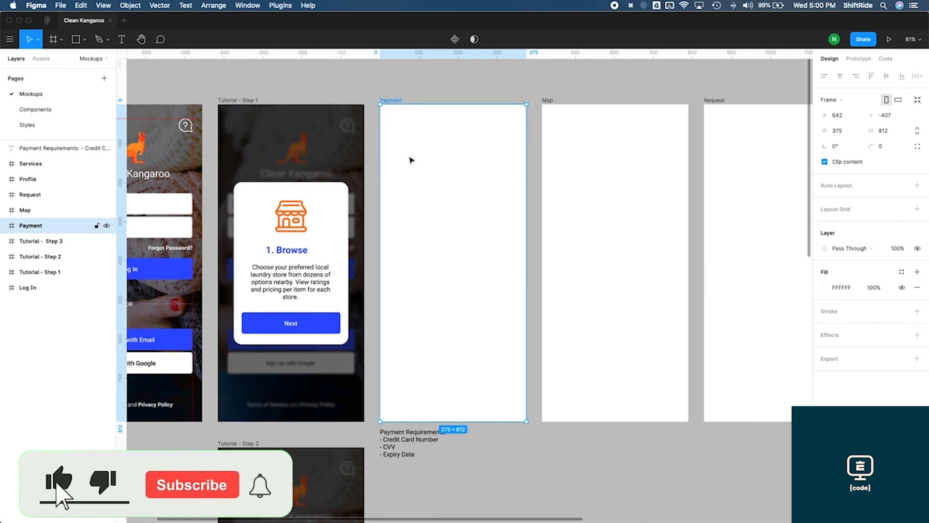
{"action": "key", "text": "t"}
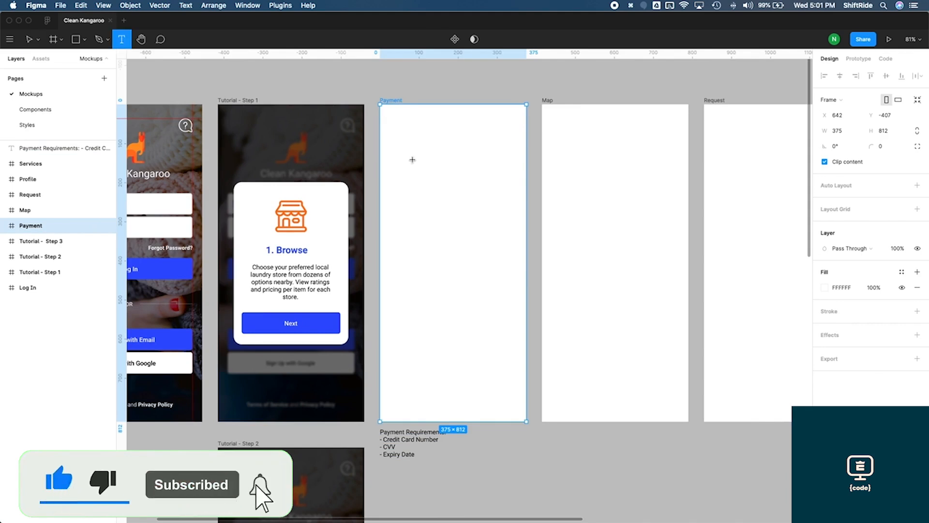
{"action": "left_click", "coordinate": [412, 160]}
{"action": "type", "text": "Payment"}
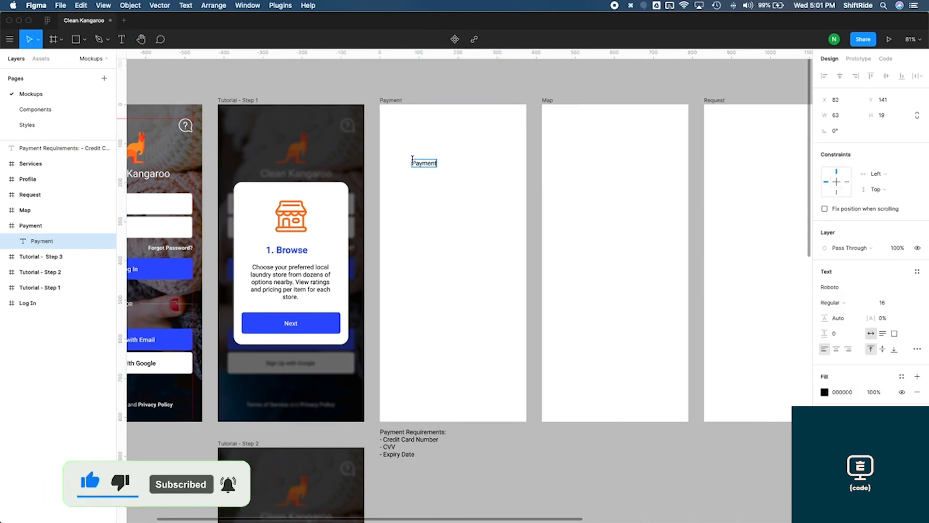
{"action": "key", "text": "super+Return"}
{"action": "type", "text": "Add"}
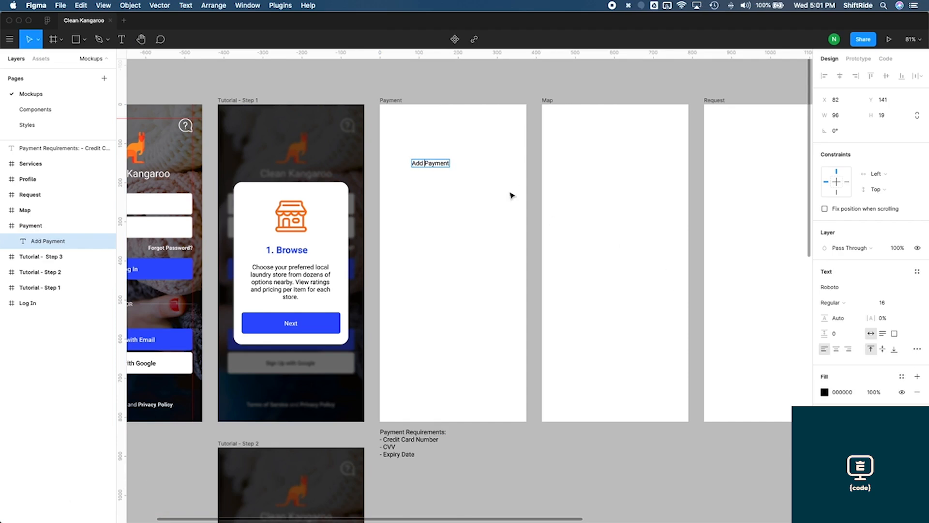
{"action": "left_click", "coordinate": [882, 303]}
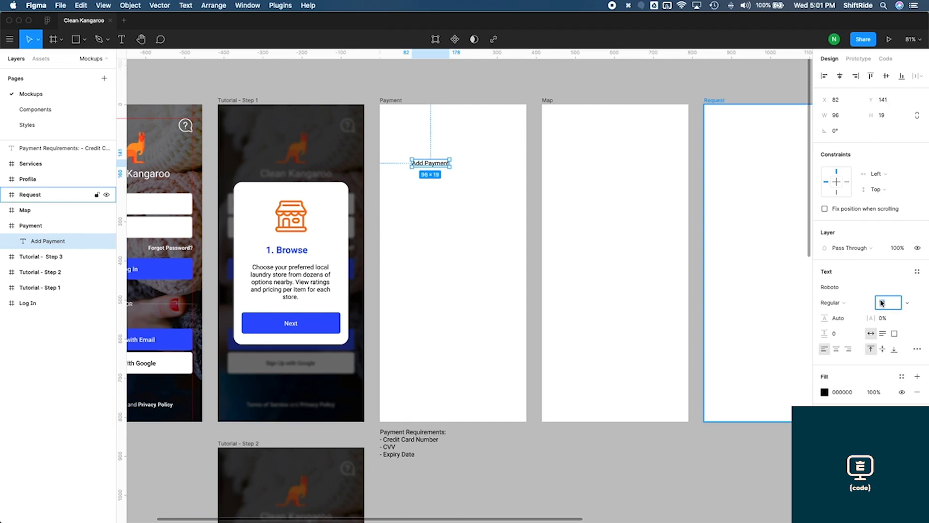
{"action": "type", "text": "26"}
{"action": "key", "text": "Return"}
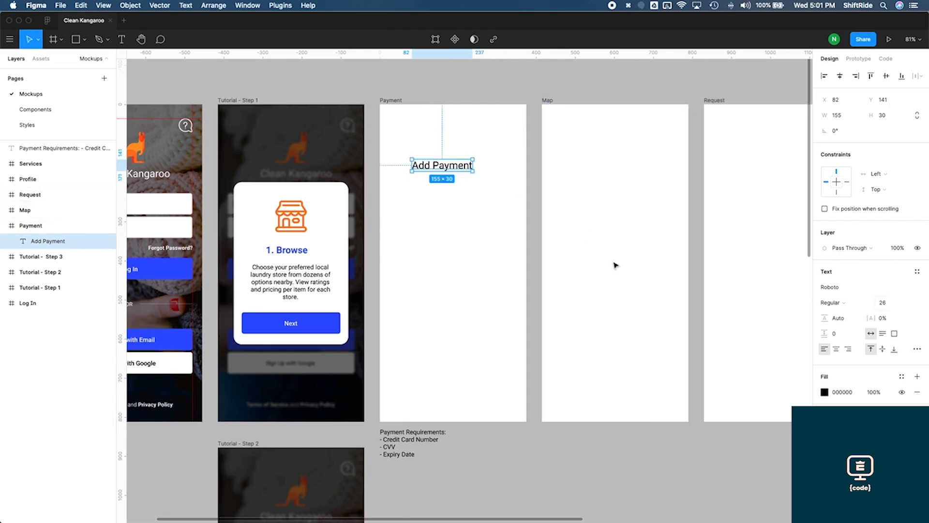
Move the Add Payment title toward the frame's top-left corner
{"action": "left_click_drag", "start_coordinate": [454, 169], "coordinate": [438, 139]}
{"action": "key", "text": "alt"}
{"action": "key", "text": "alt+Up"}
{"action": "key", "text": "alt+Up"}
{"action": "key", "text": "alt+Up"}
{"action": "key", "text": "alt+Up"}
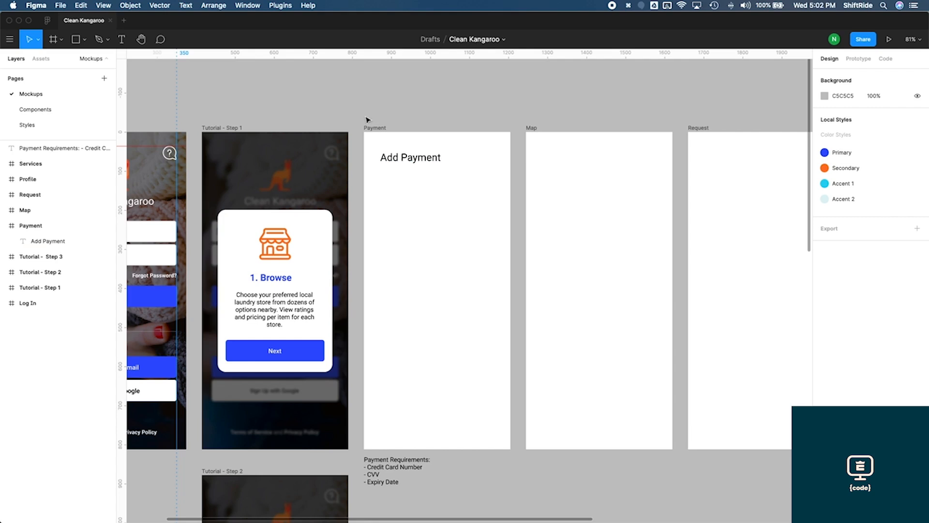
Draw a card rectangle below the title and size it to 289 × 185, 43 px from each side
{"action": "left_click_drag", "start_coordinate": [357, 115], "coordinate": [518, 492]}
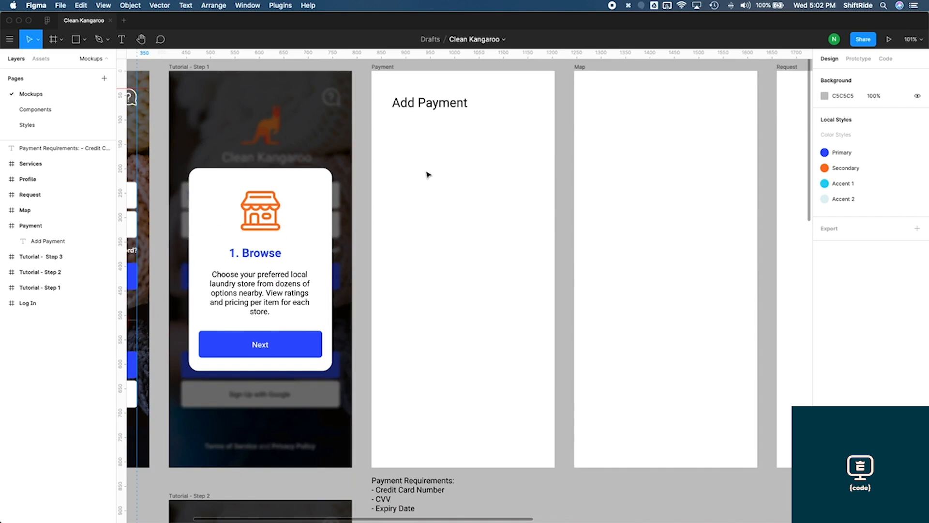
{"action": "key", "text": "r"}
{"action": "mouse_move", "coordinate": [394, 132]}
{"action": "left_mouse_down"}
{"action": "mouse_move", "coordinate": [488, 193]}
{"action": "mouse_move", "coordinate": [538, 211]}
{"action": "left_mouse_up"}
{"action": "key", "text": "alt"}
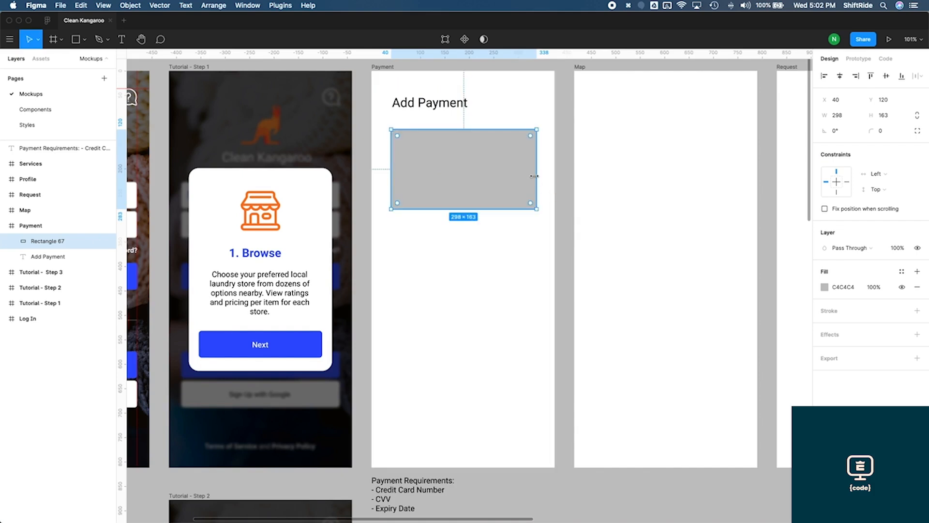
{"action": "left_click_drag", "start_coordinate": [533, 175], "coordinate": [530, 174]}
{"action": "key", "text": "alt"}
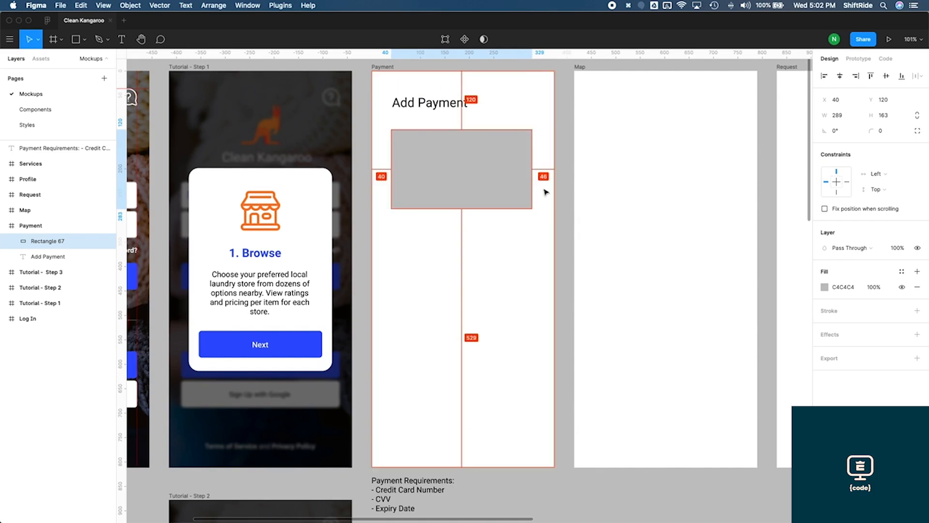
{"action": "key", "text": "alt+Right"}
{"action": "key", "text": "alt+Right"}
{"action": "key", "text": "alt+Right"}
{"action": "key", "text": "alt+Right"}
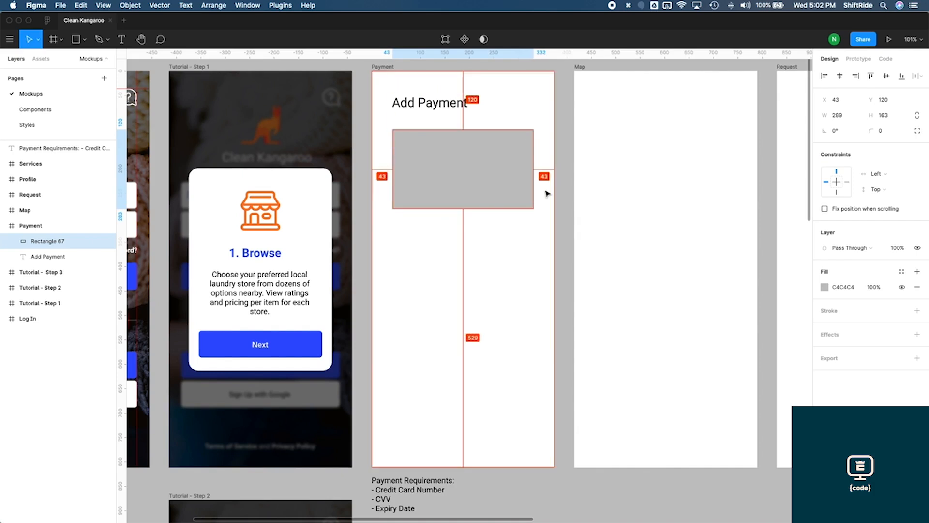
{"action": "key", "text": "alt+Left"}
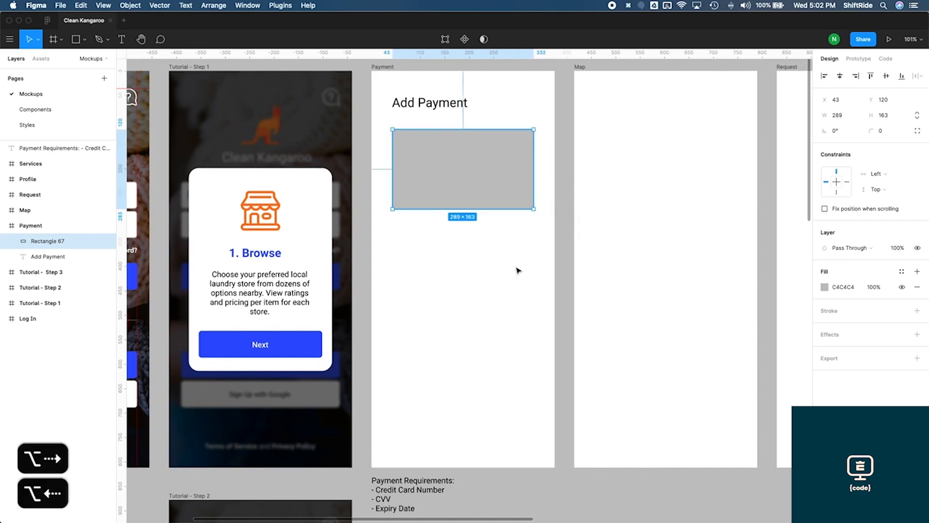
{"action": "left_click_drag", "start_coordinate": [465, 209], "coordinate": [465, 220]}
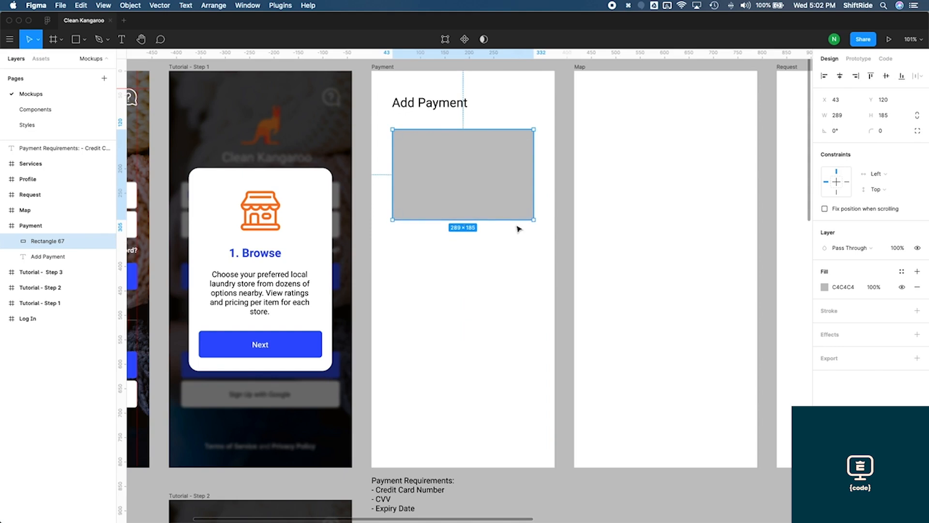
Give the card rectangle a linear gradient fill running from the Secondary orange to a darker orange B65021
{"action": "left_click", "coordinate": [825, 288]}
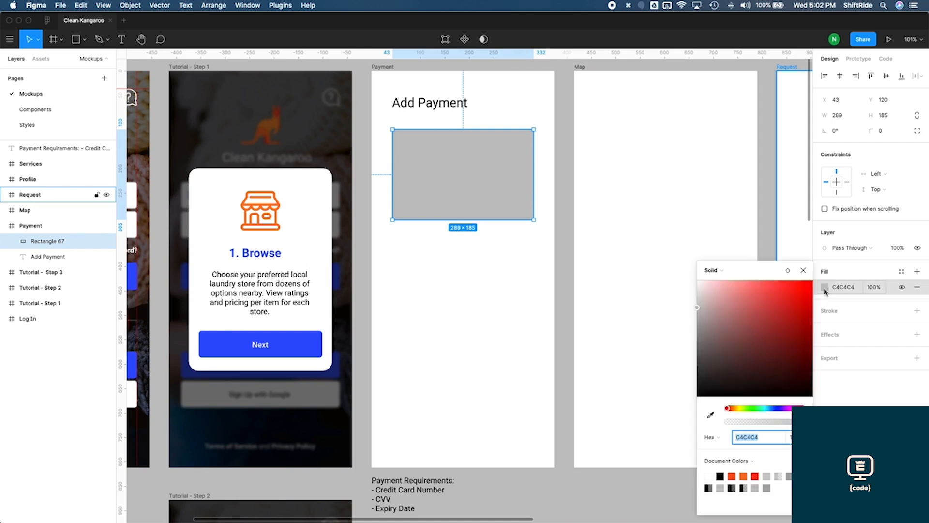
{"action": "left_click", "coordinate": [712, 271]}
{"action": "left_click", "coordinate": [732, 281]}
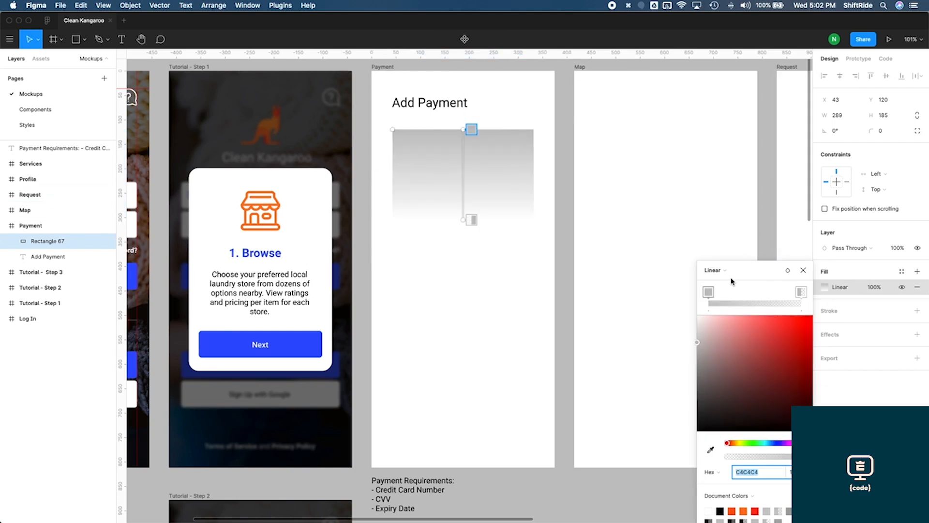
{"action": "left_click", "coordinate": [756, 488]}
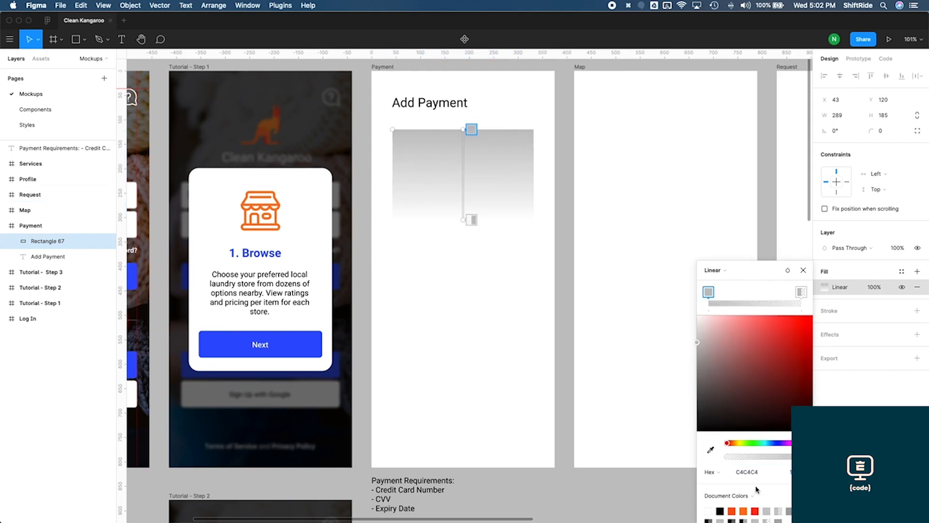
{"action": "left_click_drag", "start_coordinate": [755, 267], "coordinate": [752, 192]}
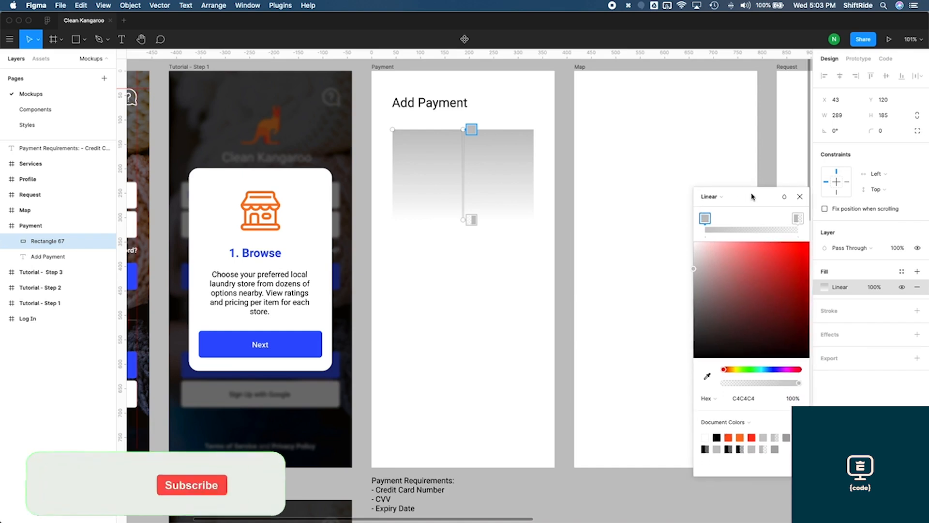
{"action": "left_click", "coordinate": [753, 423]}
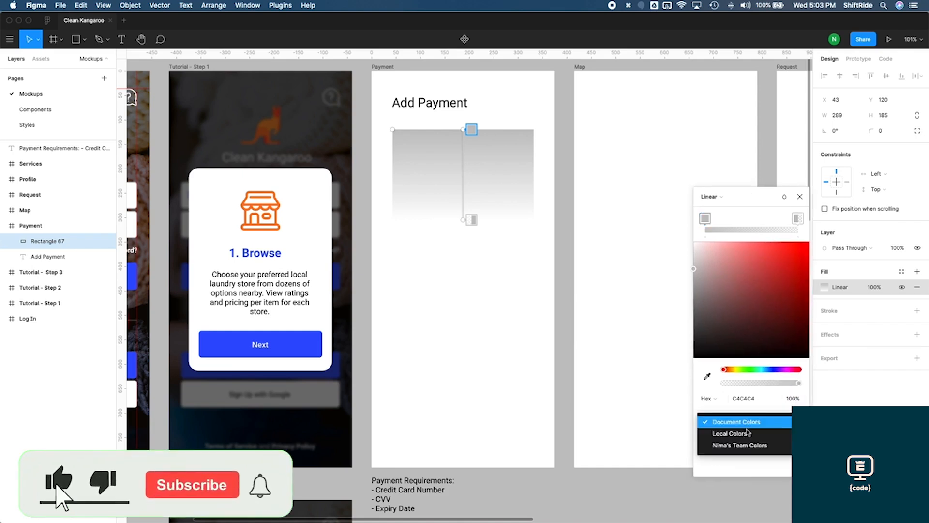
{"action": "left_click", "coordinate": [752, 437]}
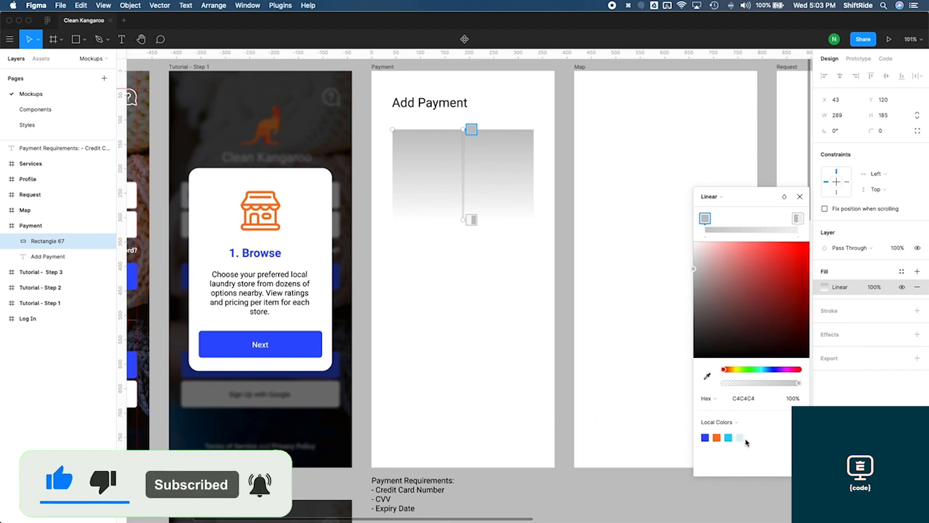
{"action": "left_click", "coordinate": [717, 437]}
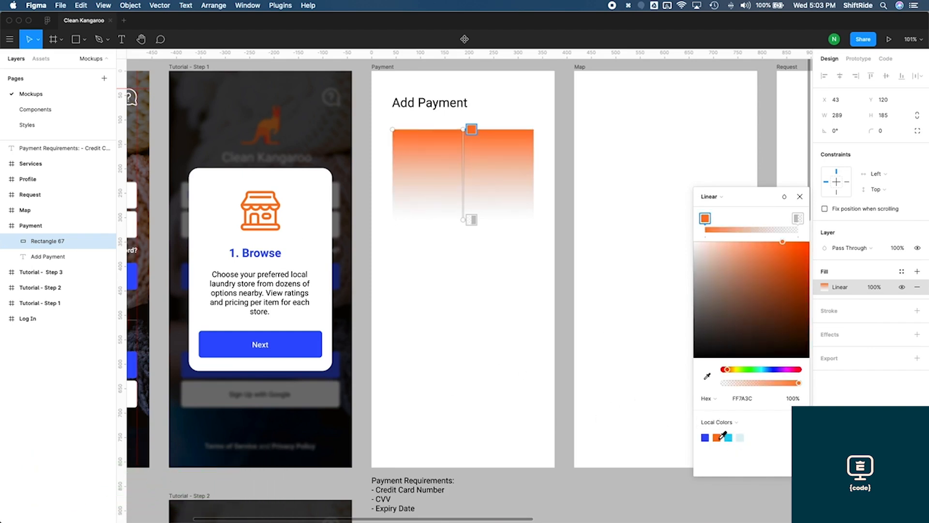
{"action": "left_click", "coordinate": [797, 219]}
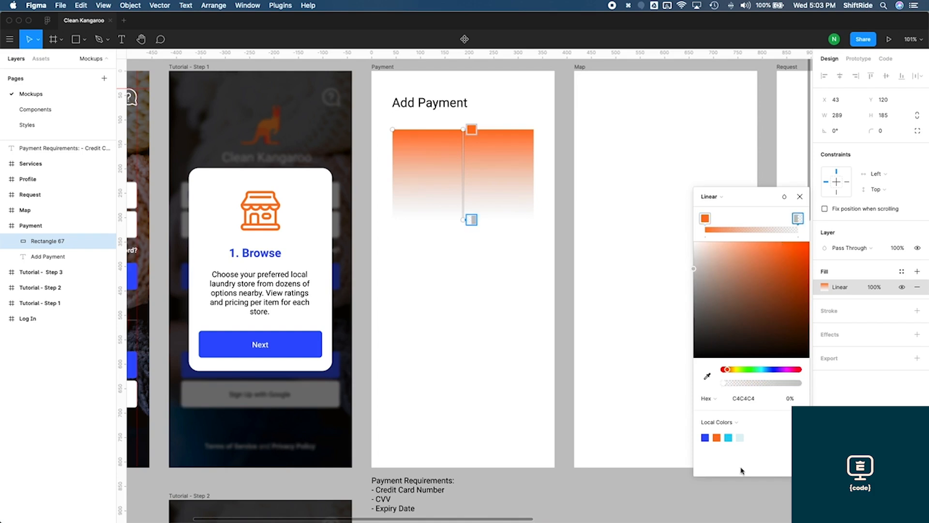
{"action": "left_click", "coordinate": [718, 437]}
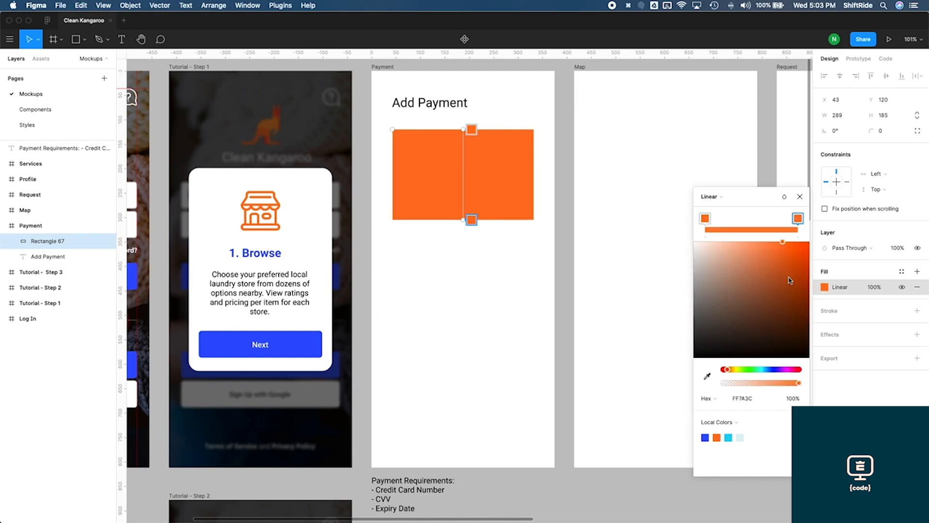
{"action": "left_click_drag", "start_coordinate": [786, 271], "coordinate": [788, 276]}
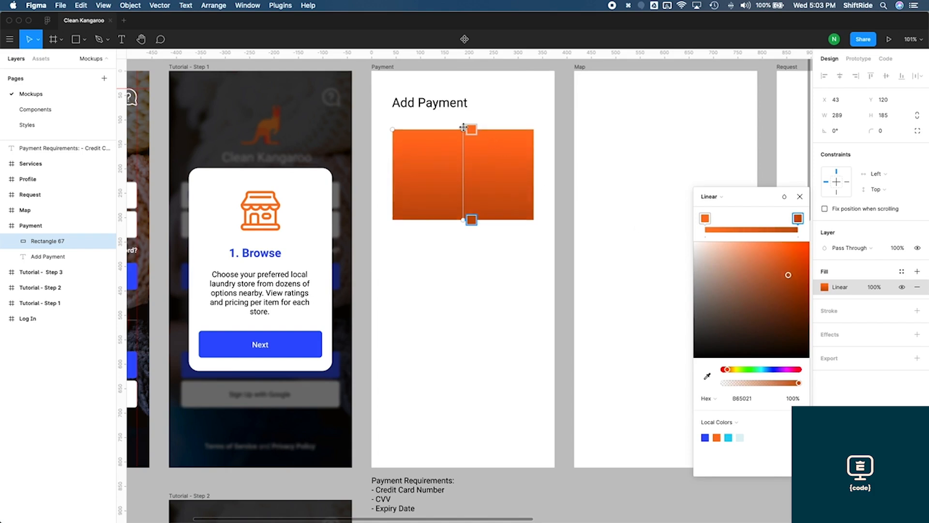
Angle the gradient diagonally from the card's bottom-left corner to its top-right corner
{"action": "left_click_drag", "start_coordinate": [463, 129], "coordinate": [534, 131]}
{"action": "left_click_drag", "start_coordinate": [463, 221], "coordinate": [395, 217]}
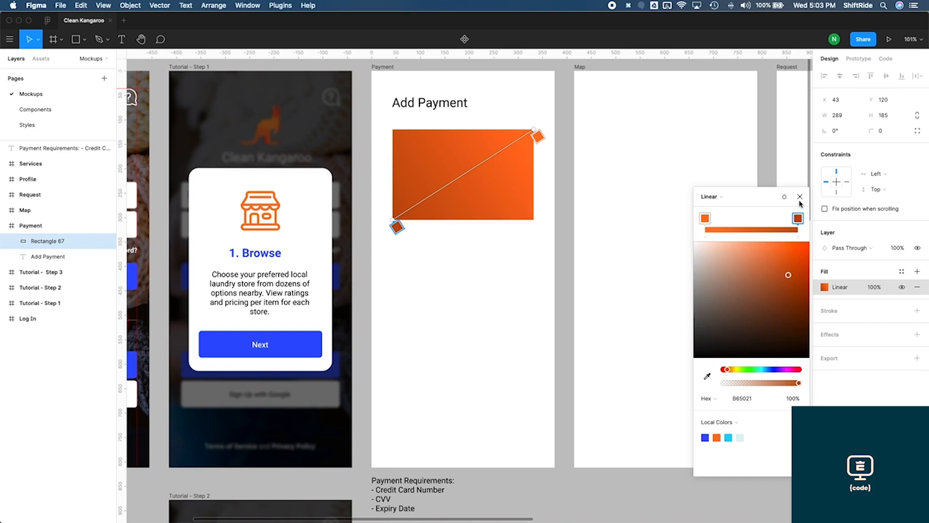
{"action": "left_click", "coordinate": [800, 196]}
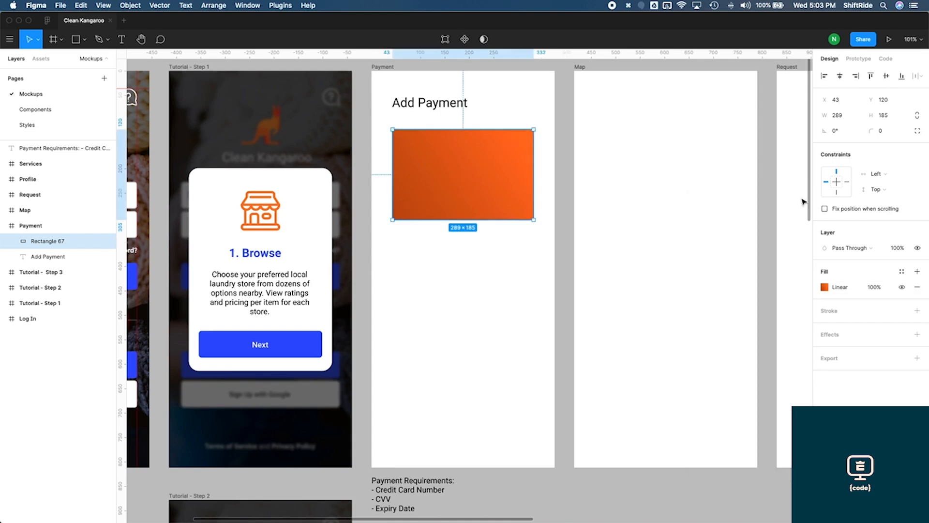
Set the card's corner radius to 20
{"action": "key", "text": "super+z"}
{"action": "key", "text": "super+z"}
{"action": "key", "text": "super+z"}
{"action": "left_click", "coordinate": [881, 131]}
{"action": "type", "text": "20"}
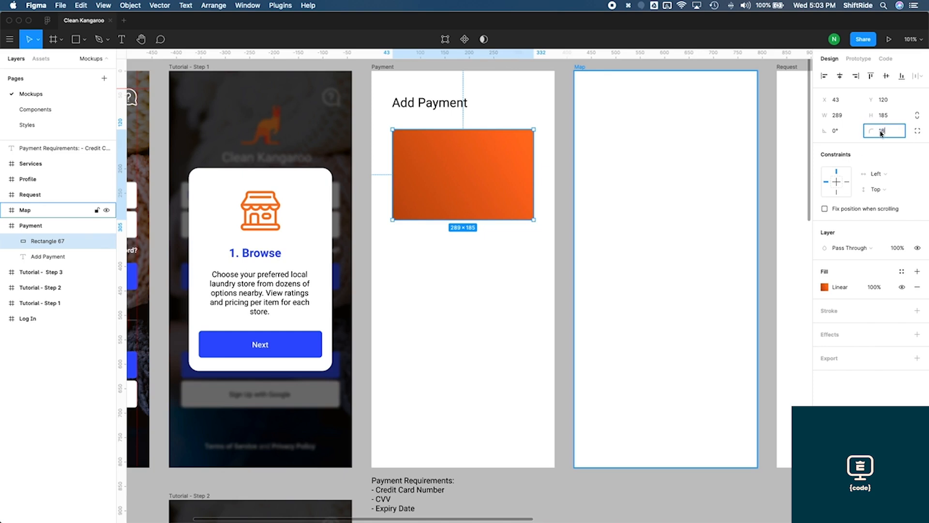
{"action": "key", "text": "Return"}
Center the Add Payment title horizontally in the Payment frame
{"action": "left_click", "coordinate": [591, 232]}
{"action": "scroll", "coordinate": [569, 232], "scroll_direction": "up", "scroll_amount": 3}
{"action": "scroll", "coordinate": [569, 232], "scroll_direction": "left", "scroll_amount": 2}
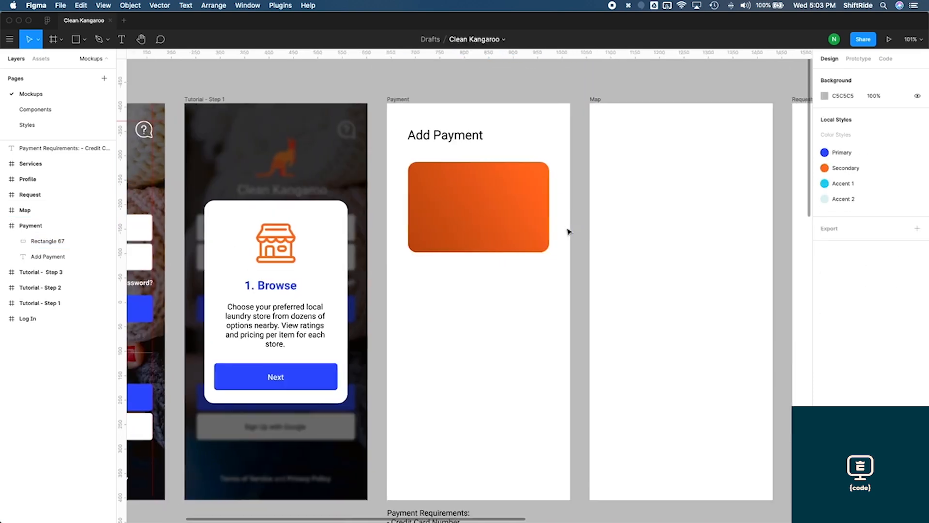
{"action": "left_click", "coordinate": [465, 140]}
{"action": "left_click_drag", "start_coordinate": [474, 140], "coordinate": [508, 142]}
{"action": "left_click", "coordinate": [577, 183]}
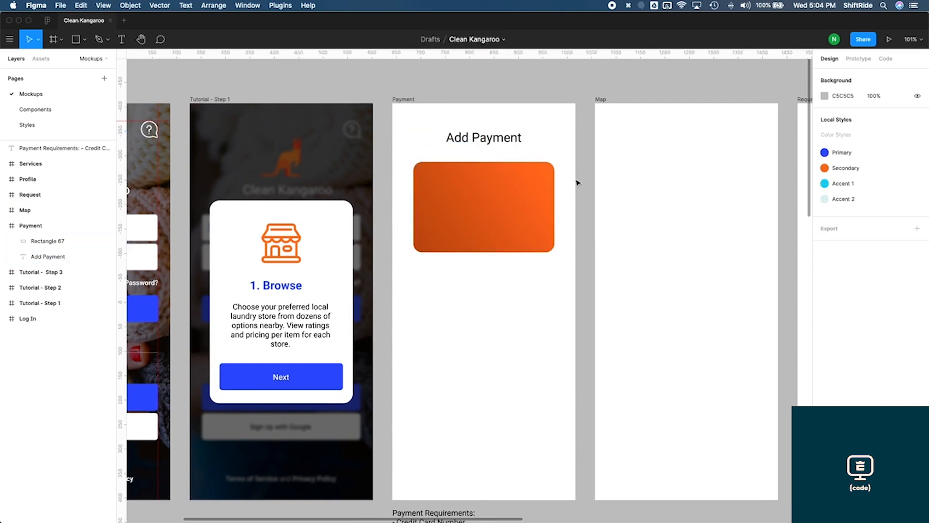
{"action": "key", "text": "t"}
{"action": "left_click", "coordinate": [452, 283]}
{"action": "type", "text": "1234 567"}
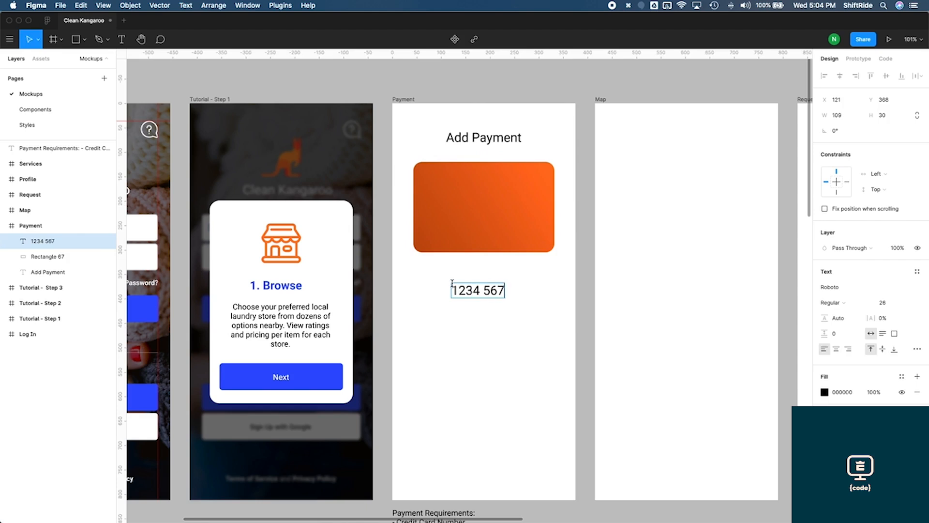
{"action": "type", "text": "8 90123"}
{"action": "key", "text": "BackSpace"}
{"action": "type", "text": "3456"}
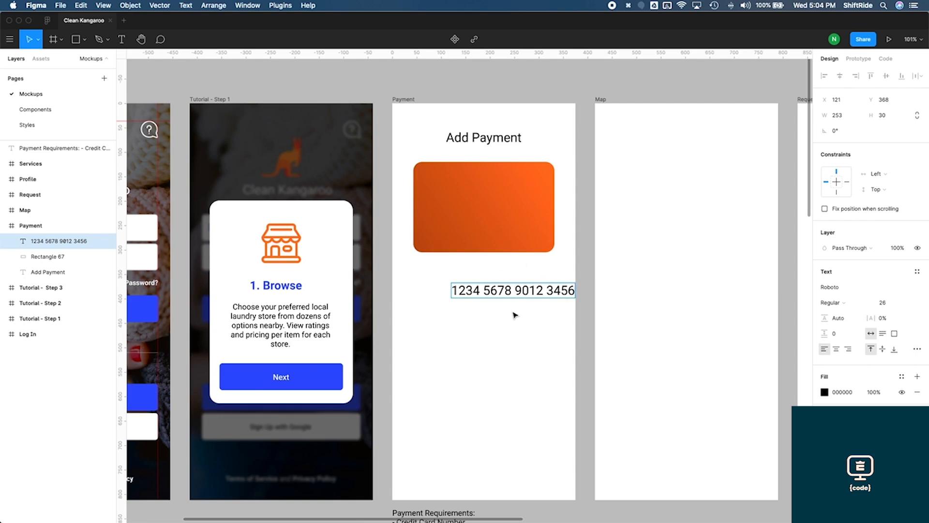
{"action": "left_click", "coordinate": [550, 290]}
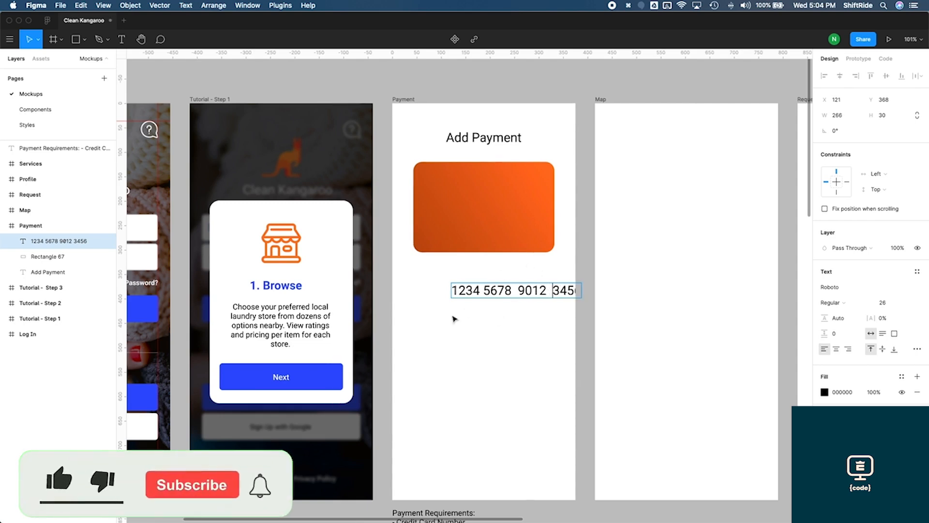
{"action": "left_click", "coordinate": [483, 291]}
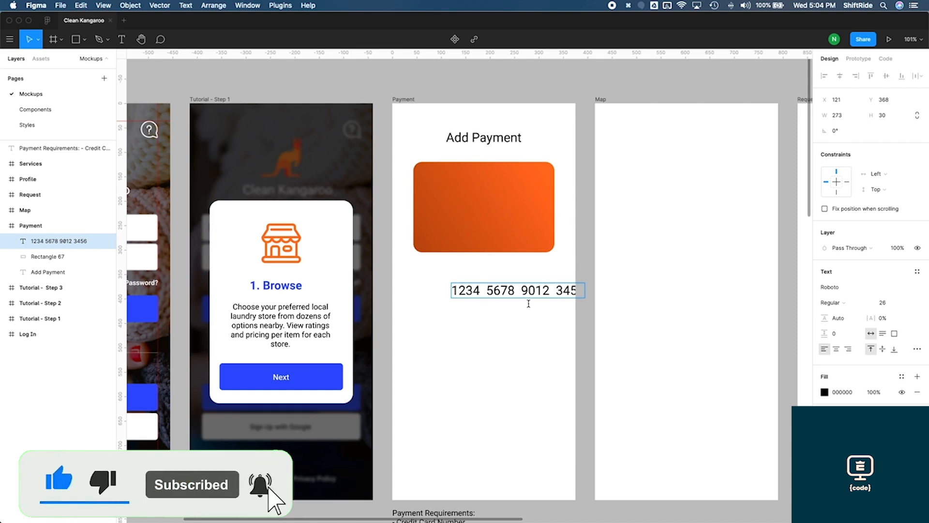
{"action": "key", "text": "Escape"}
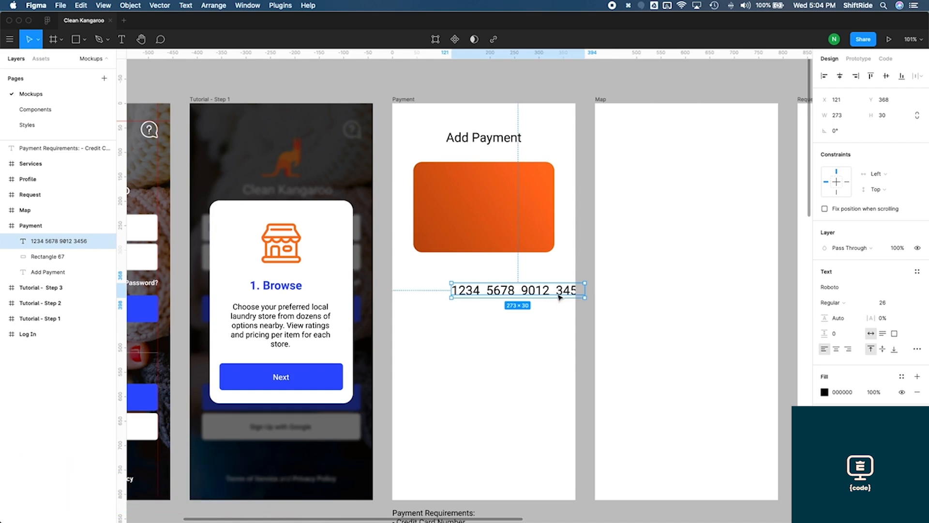
Make the card number text white and move it onto the card
{"action": "left_click", "coordinate": [824, 392]}
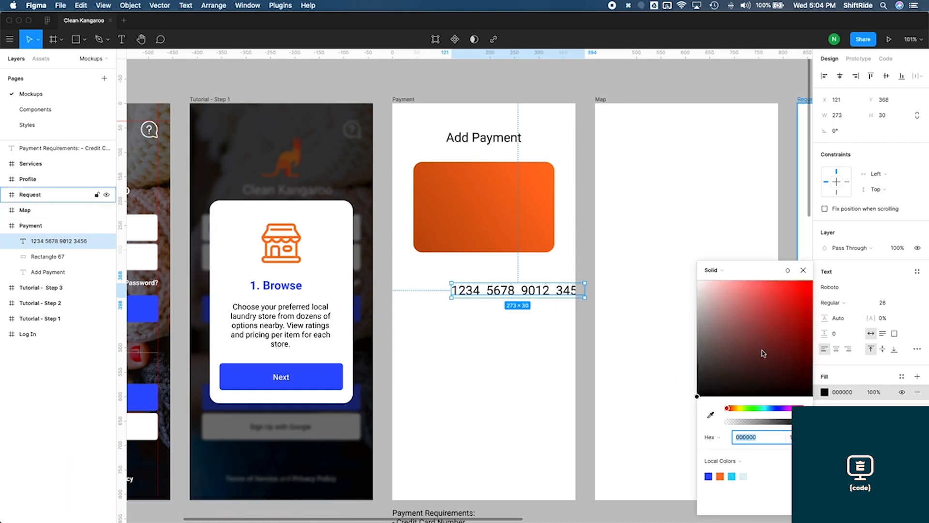
{"action": "left_click_drag", "start_coordinate": [763, 354], "coordinate": [638, 230]}
{"action": "left_click_drag", "start_coordinate": [531, 290], "coordinate": [505, 199]}
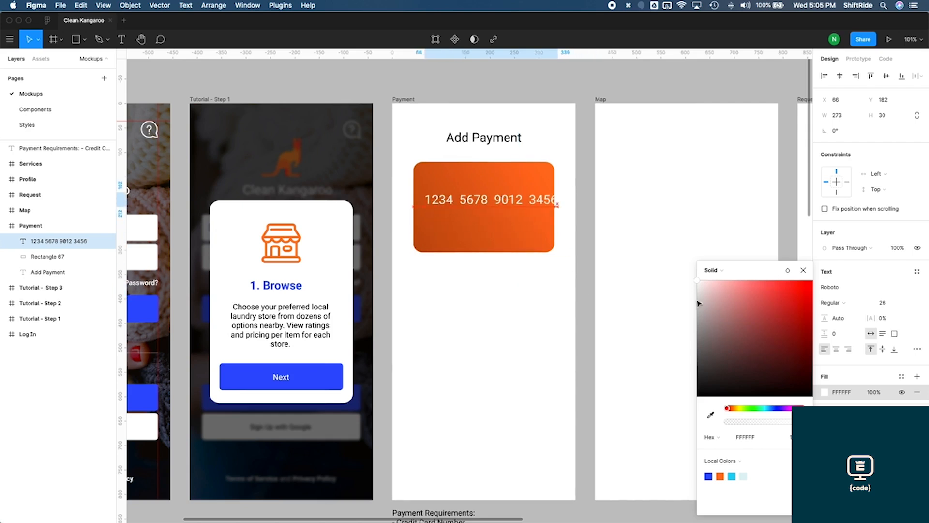
Set the card number's font weight to Bold and its size to 16
{"action": "left_click", "coordinate": [851, 306]}
{"action": "left_click", "coordinate": [841, 326]}
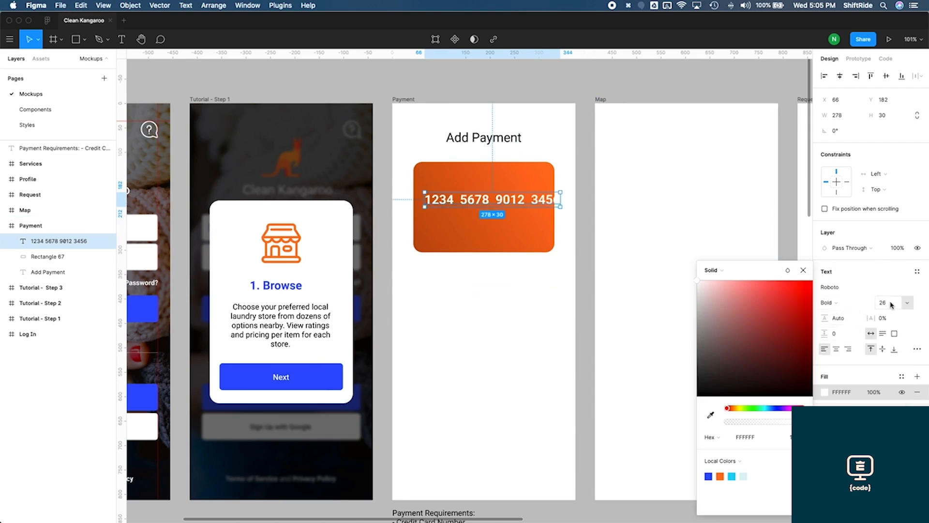
{"action": "left_click", "coordinate": [893, 305]}
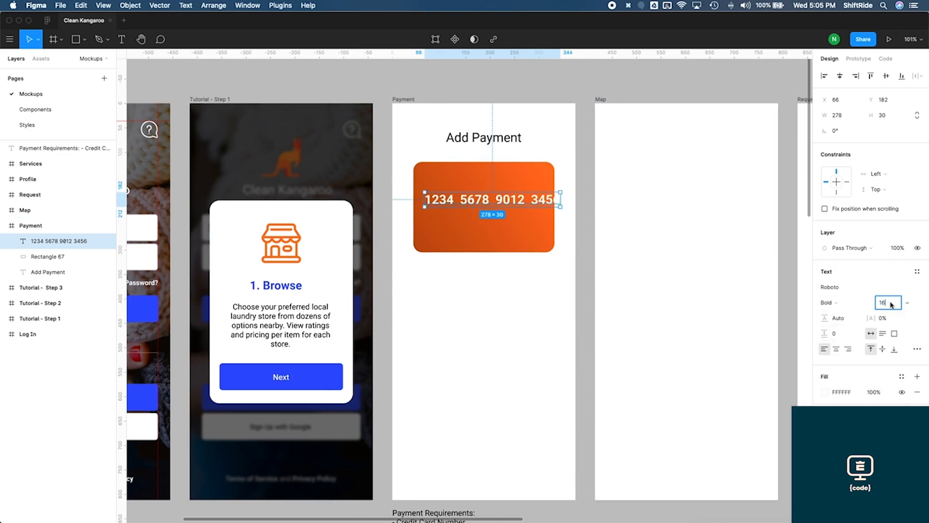
{"action": "key", "text": "Return"}
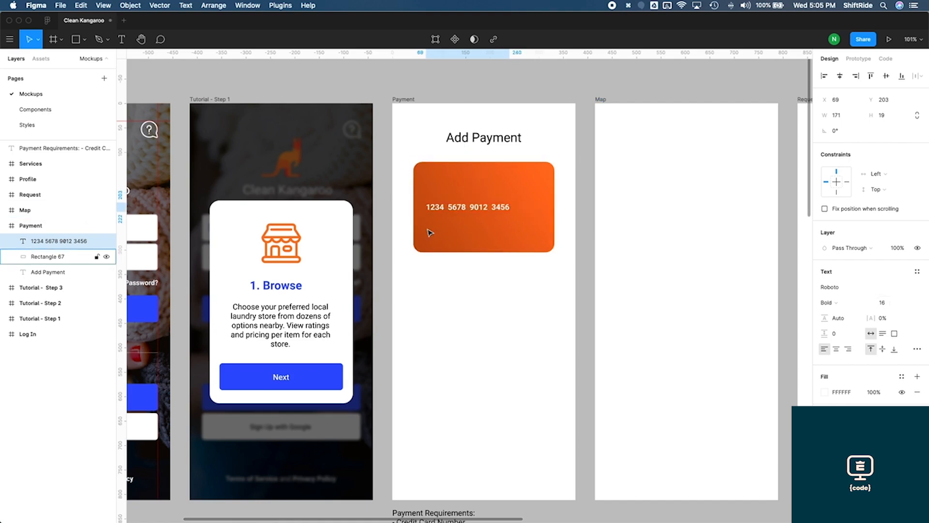
Nudge the card number 4 px to the right and set its font size to 18
{"action": "key", "text": "Right"}
{"action": "key", "text": "Right"}
{"action": "key", "text": "Right"}
{"action": "key", "text": "Right"}
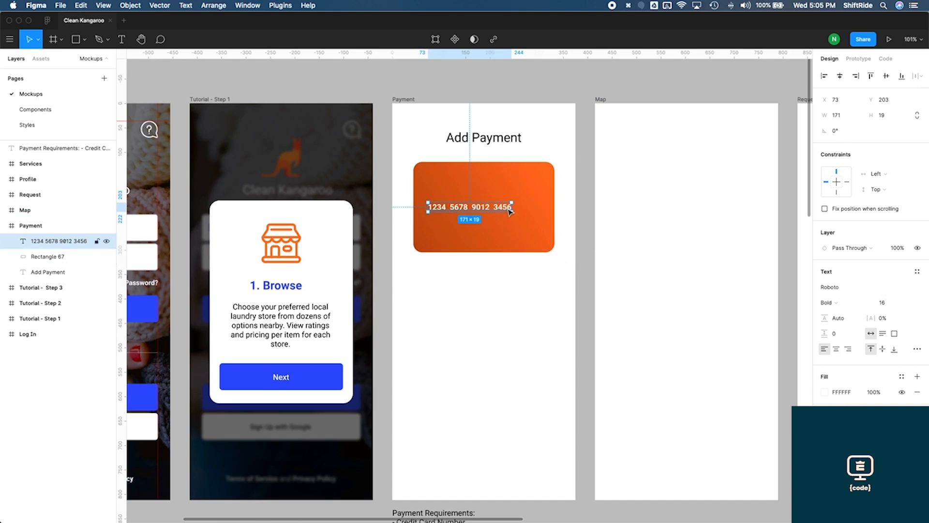
{"action": "left_click", "coordinate": [889, 303]}
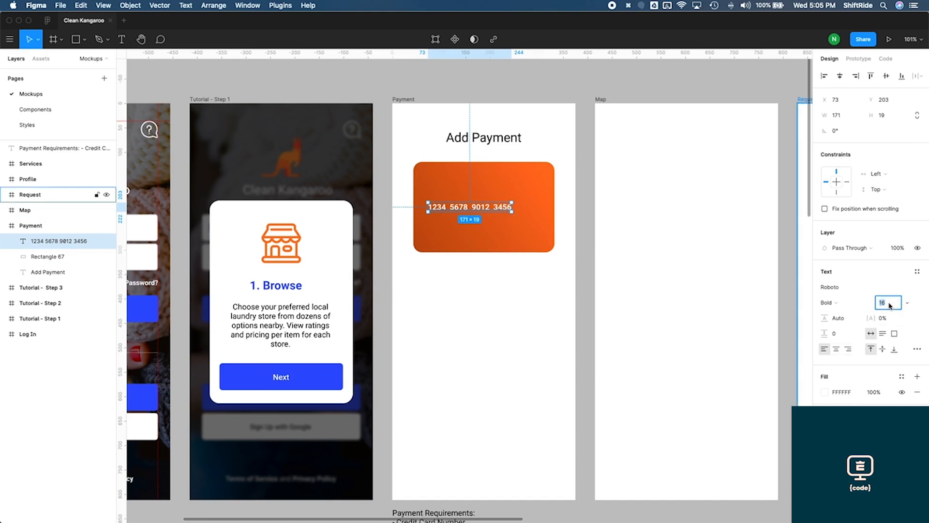
{"action": "type", "text": "18"}
{"action": "key", "text": "Return"}
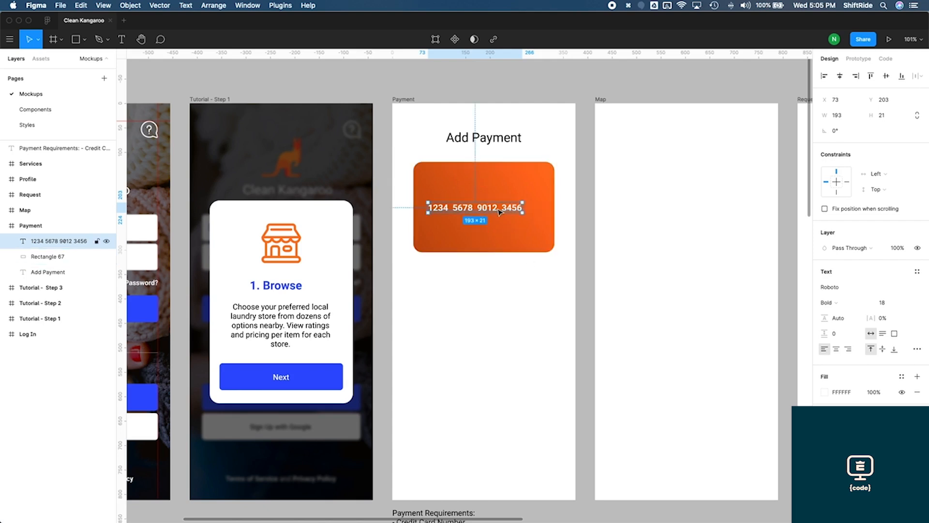
Move the card number up 10 px and set its letter spacing to 2%
{"action": "key", "text": "shift+Up"}
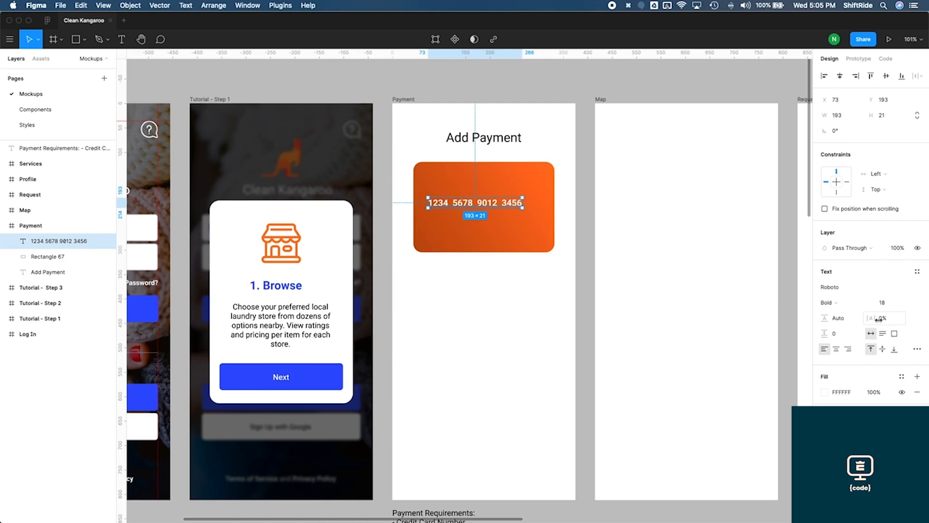
{"action": "left_click", "coordinate": [879, 318]}
{"action": "type", "text": "5"}
{"action": "key", "text": "Return"}
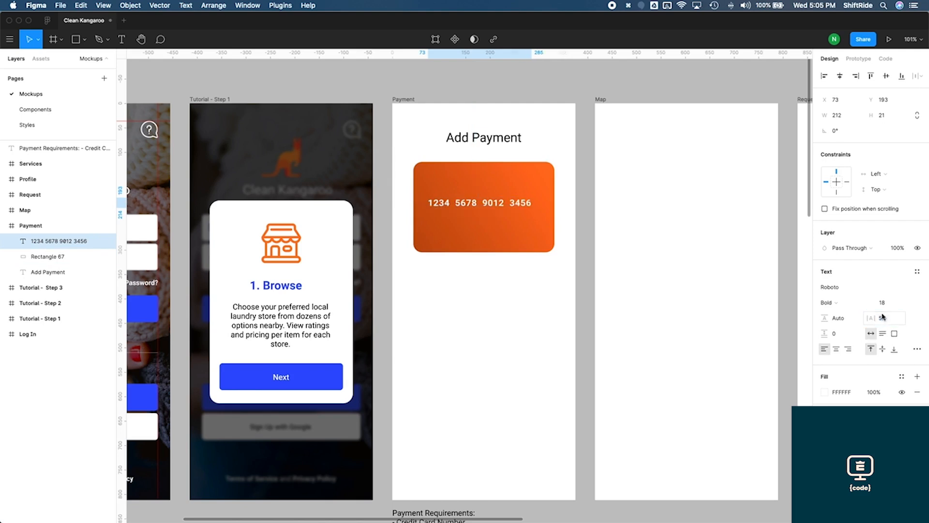
{"action": "left_click", "coordinate": [883, 318]}
{"action": "type", "text": "2"}
{"action": "key", "text": "Return"}
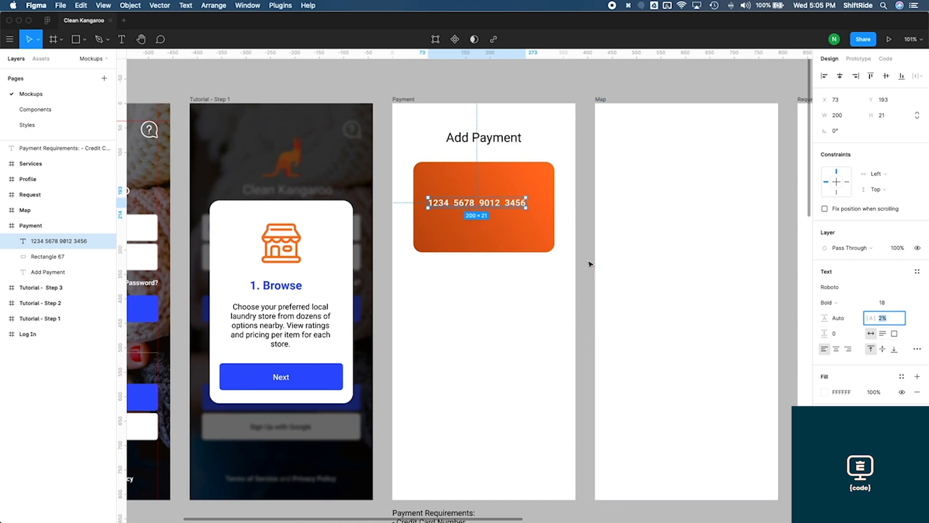
{"action": "key", "text": "Escape"}
Duplicate the card number text on the card
{"action": "left_click", "coordinate": [509, 208]}
{"action": "key", "text": "super+d"}
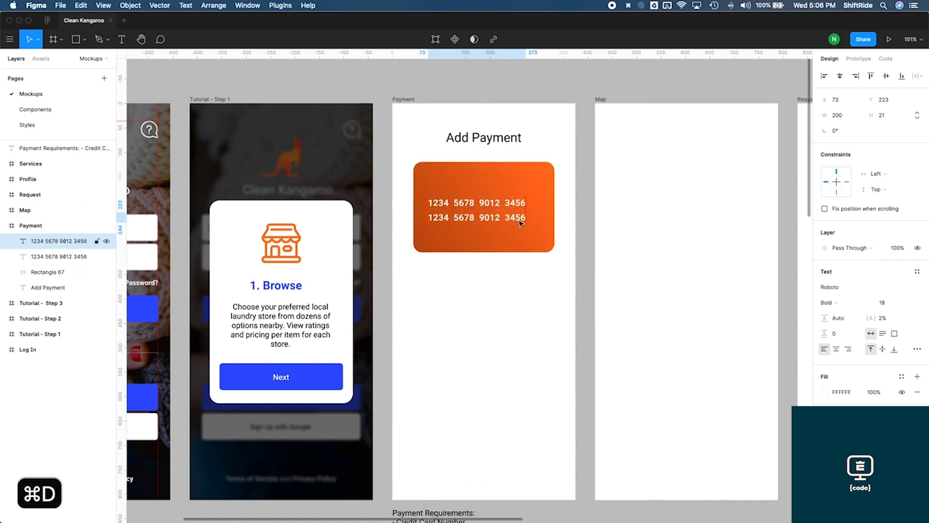
{"action": "key", "text": "super+z"}
{"action": "key", "text": "super+z"}
{"action": "key", "text": "super+z"}
{"action": "scroll", "coordinate": [576, 176], "scroll_direction": "down", "scroll_amount": 4}
{"action": "scroll", "coordinate": [578, 176], "scroll_direction": "up", "scroll_amount": 2}
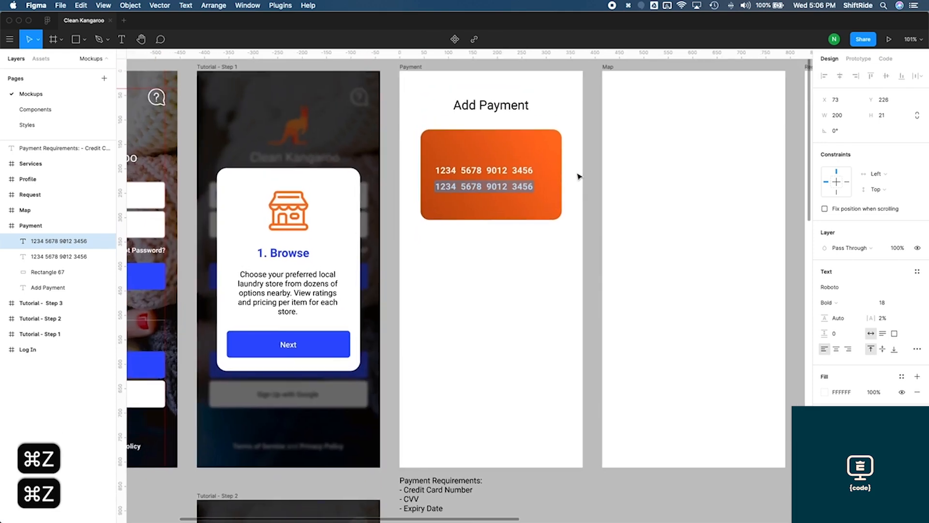
Replace the duplicate's text with MM/YY and move it 30 px down toward the card's bottom edge
{"action": "key", "text": "Return"}
{"action": "key", "text": "BackSpace"}
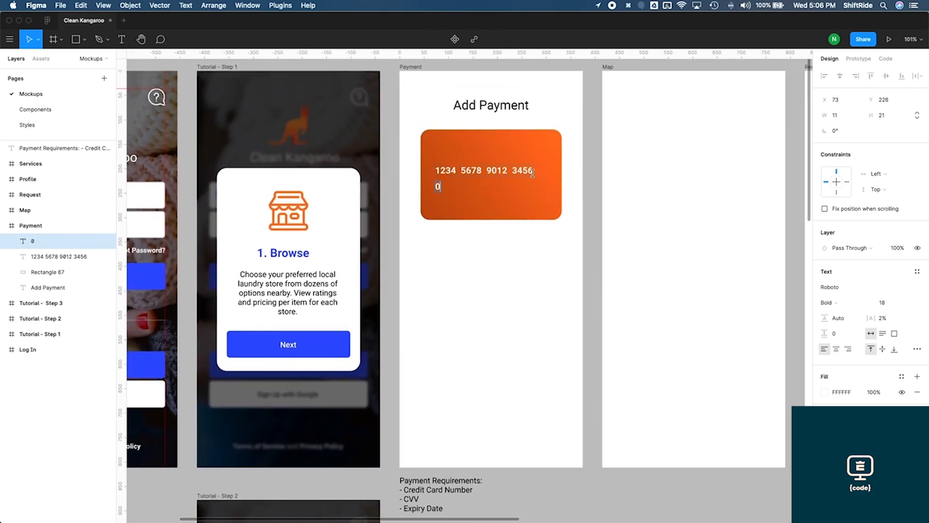
{"action": "type", "text": "MM/"}
{"action": "key", "text": "Escape"}
{"action": "key", "text": "shift+Down"}
{"action": "key", "text": "shift+Down"}
{"action": "key", "text": "shift+Down"}
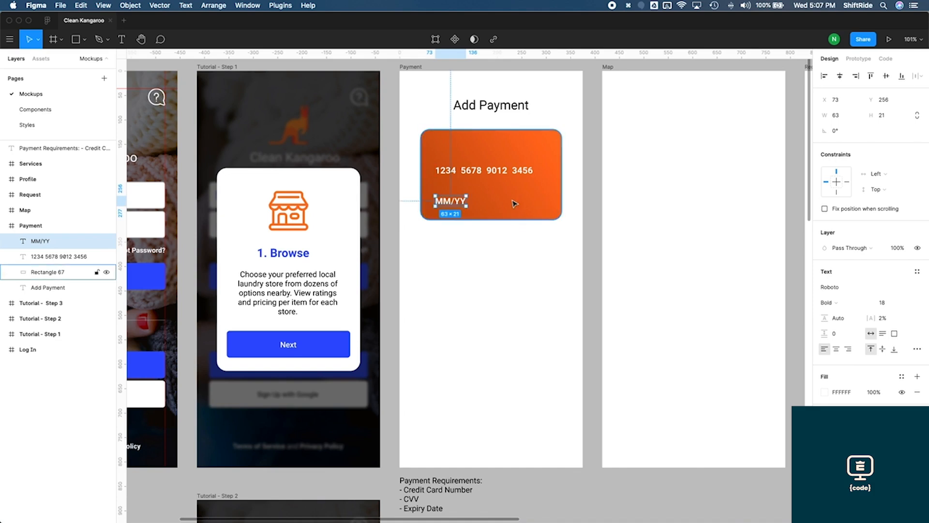
Duplicate the MM/YY text, change the copy to CVV and place it toward the card's right side
{"action": "key", "text": "super+d"}
{"action": "left_click_drag", "start_coordinate": [461, 206], "coordinate": [529, 206]}
{"action": "double_click", "coordinate": [525, 202]}
{"action": "type", "text": "c"}
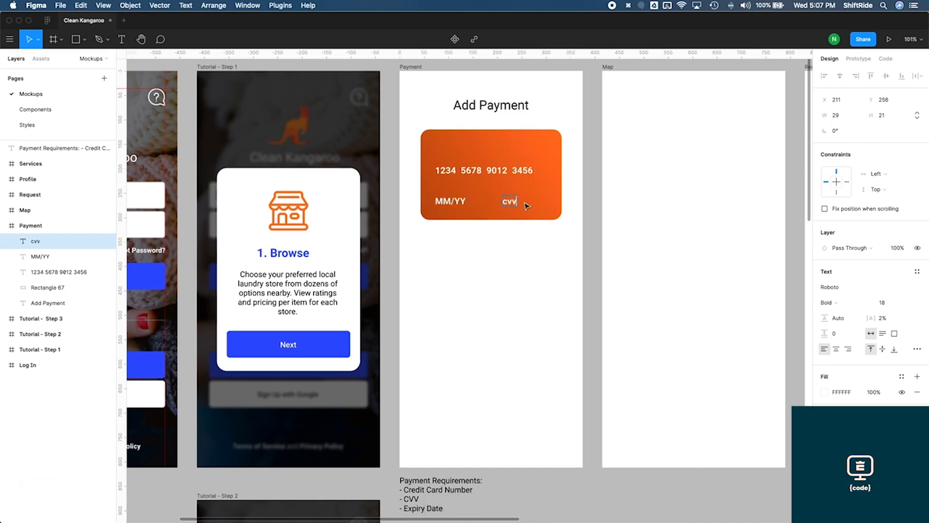
{"action": "type", "text": "VV"}
{"action": "key", "text": "Escape"}
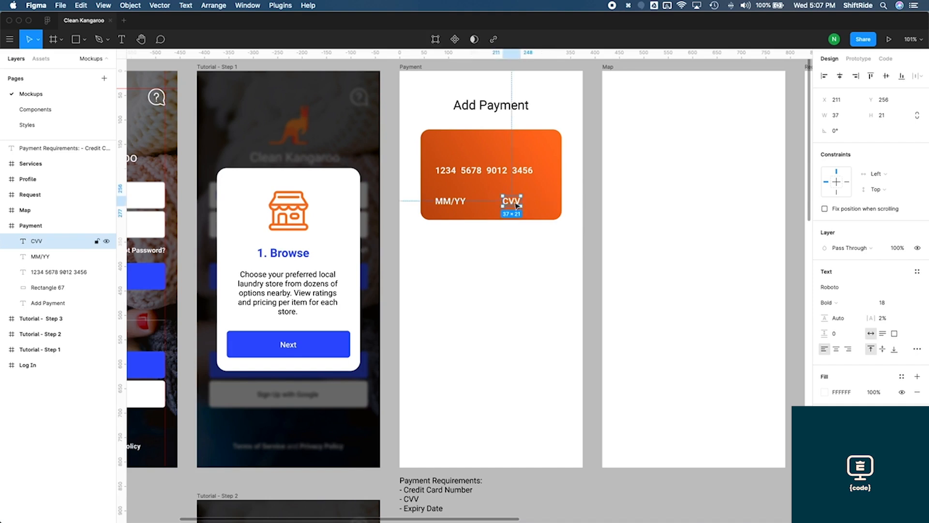
{"action": "left_click_drag", "start_coordinate": [516, 205], "coordinate": [528, 205]}
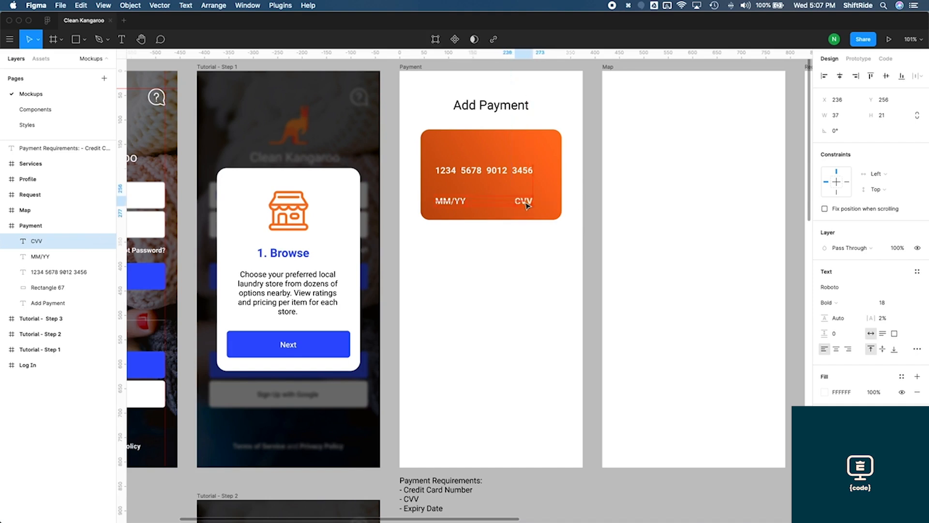
{"action": "left_click", "coordinate": [562, 264]}
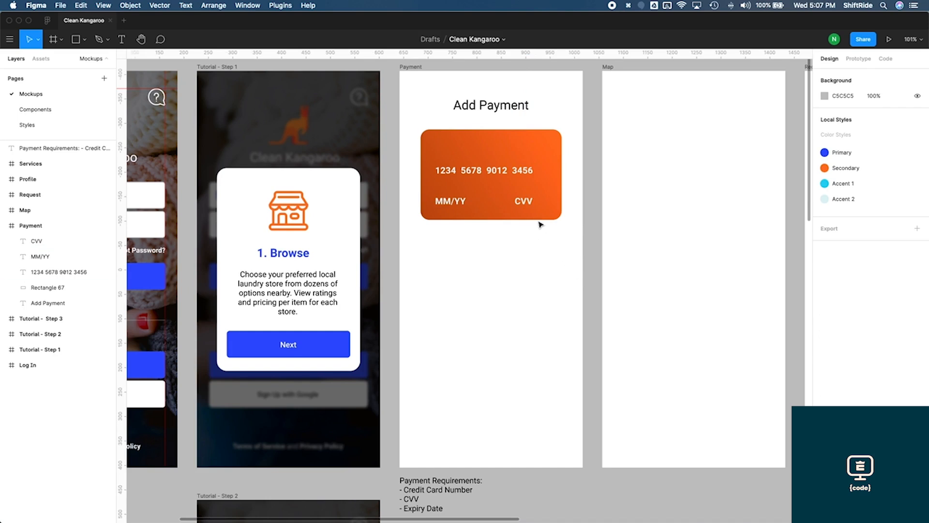
Nudge the card number and CVV texts together slightly right and up
{"action": "left_click", "coordinate": [524, 201]}
{"action": "left_click", "coordinate": [477, 172], "text": "shift"}
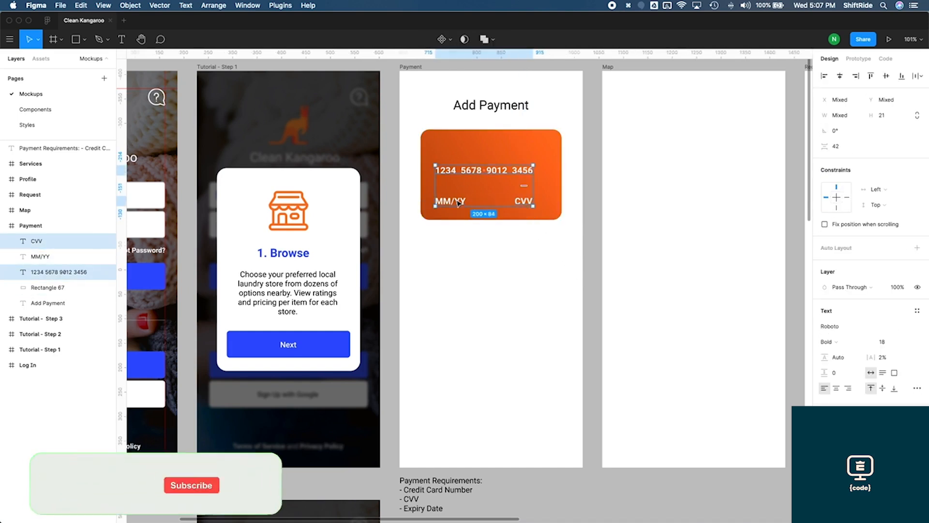
{"action": "key", "text": "Right"}
{"action": "key", "text": "Right"}
{"action": "key", "text": "Up"}
{"action": "key", "text": "Up"}
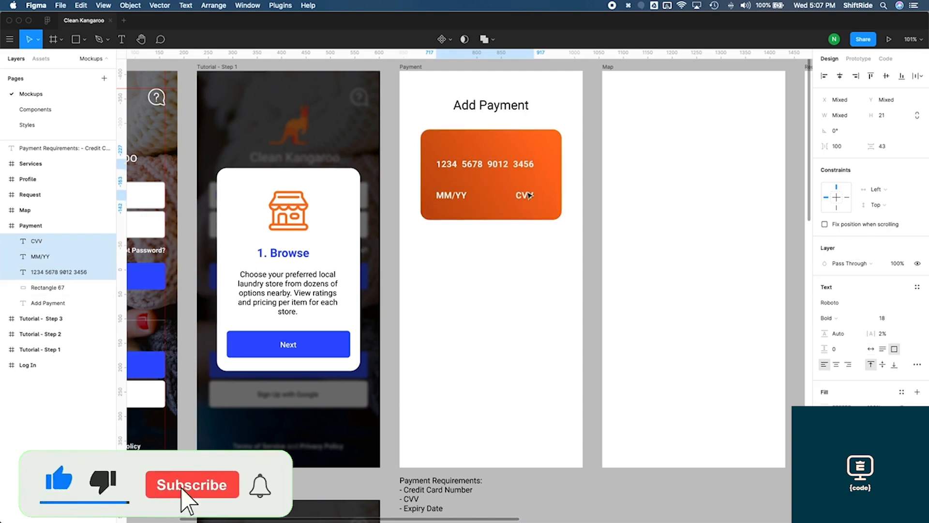
Move the MM/YY and CVV labels up 10 px and the card number down 10 px
{"action": "left_click", "coordinate": [527, 196]}
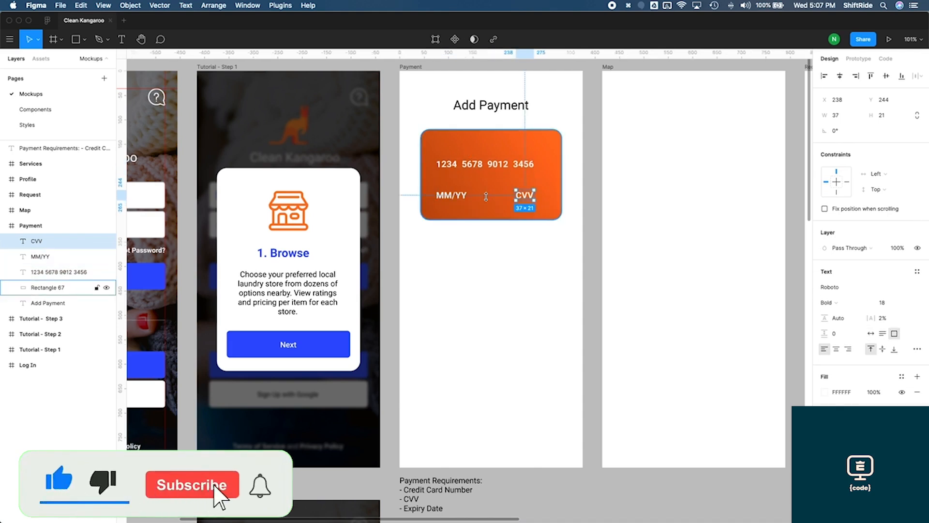
{"action": "left_click", "coordinate": [462, 198], "text": "shift"}
{"action": "key", "text": "shift+Up"}
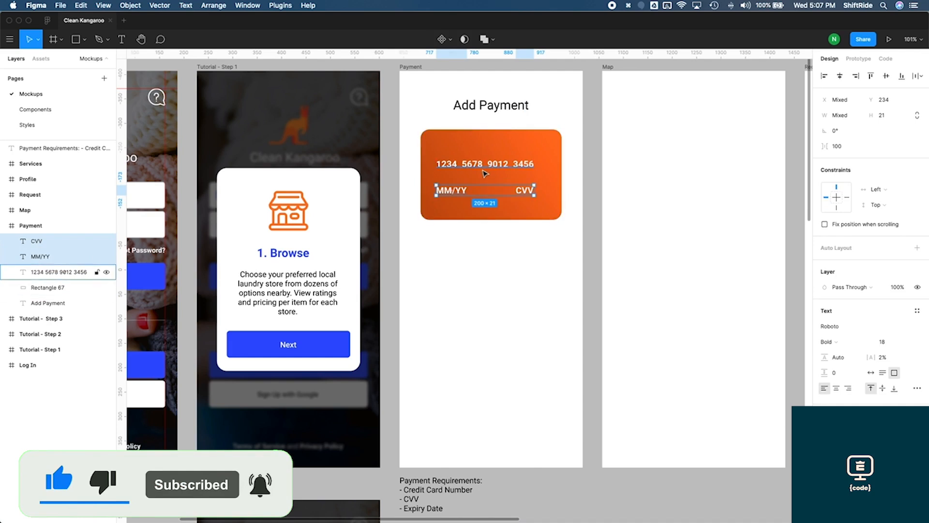
{"action": "left_click", "coordinate": [476, 166], "text": "shift"}
{"action": "key", "text": "shift+Down"}
Recolor the card's linear gradient with the Primary blue for both stops, darkening the second stop
{"action": "left_click", "coordinate": [552, 156]}
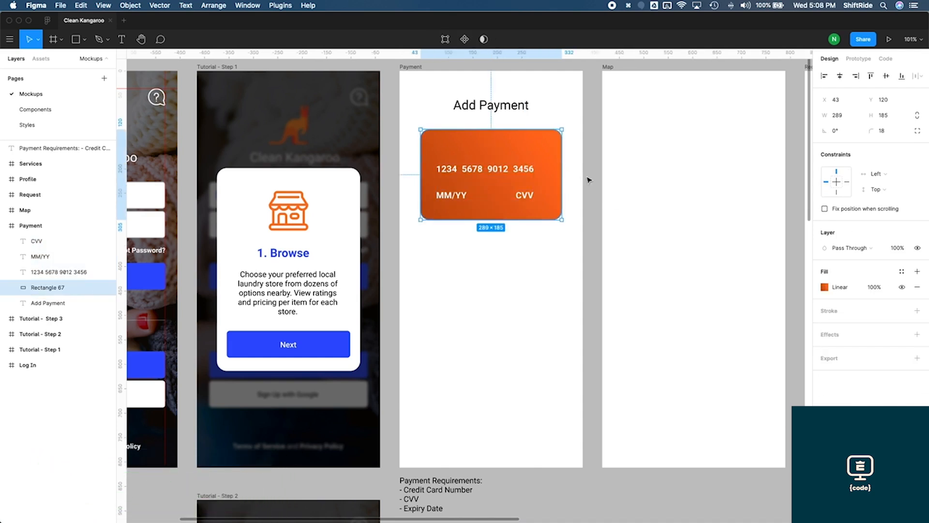
{"action": "left_click", "coordinate": [589, 180]}
{"action": "left_click", "coordinate": [535, 146]}
{"action": "left_click", "coordinate": [825, 288]}
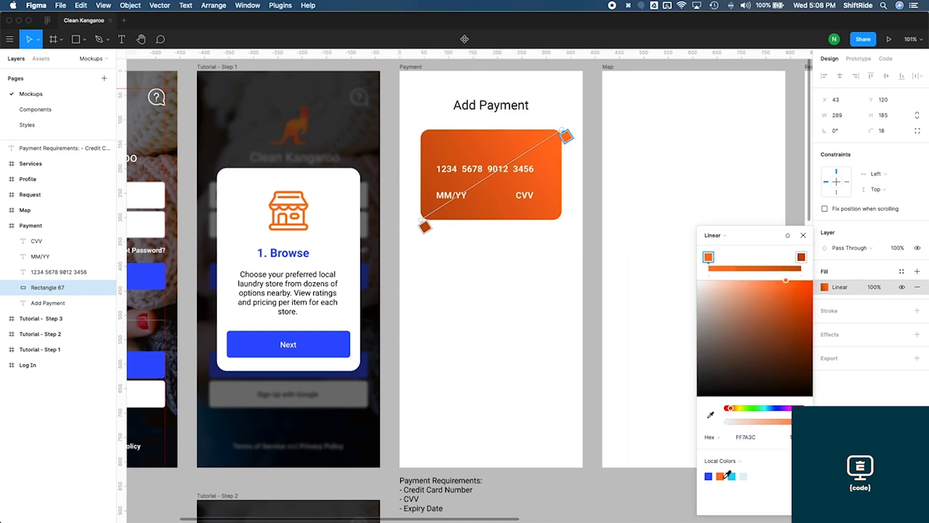
{"action": "left_click", "coordinate": [709, 476]}
{"action": "left_click", "coordinate": [802, 258]}
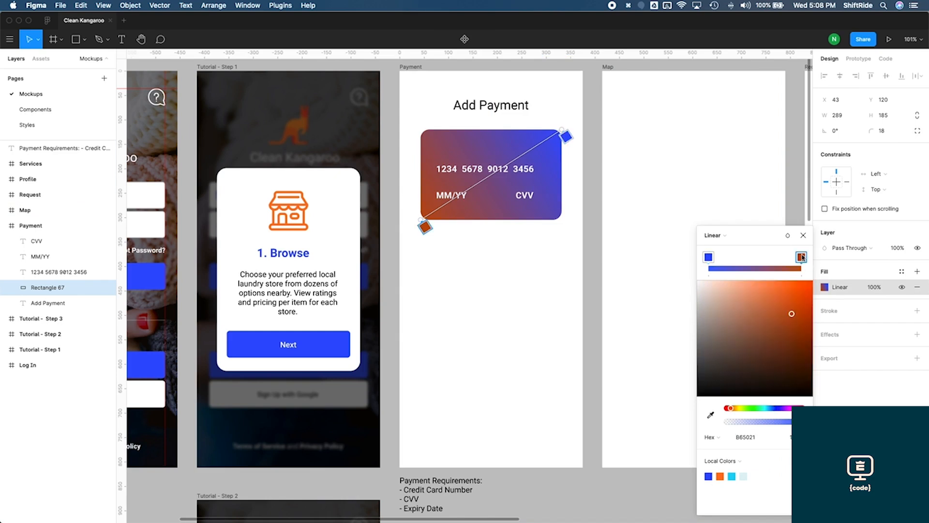
{"action": "left_click", "coordinate": [709, 476]}
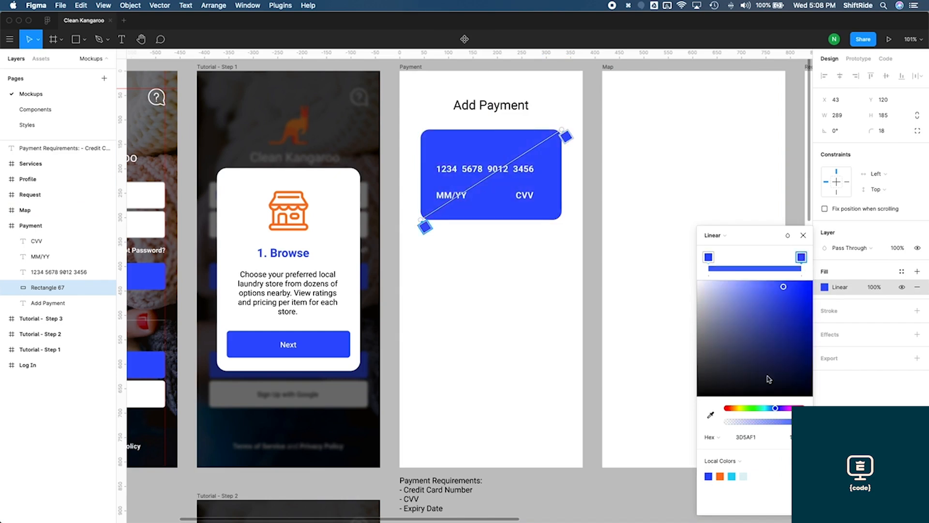
{"action": "left_click", "coordinate": [792, 312]}
{"action": "left_click_drag", "start_coordinate": [792, 313], "coordinate": [794, 338]}
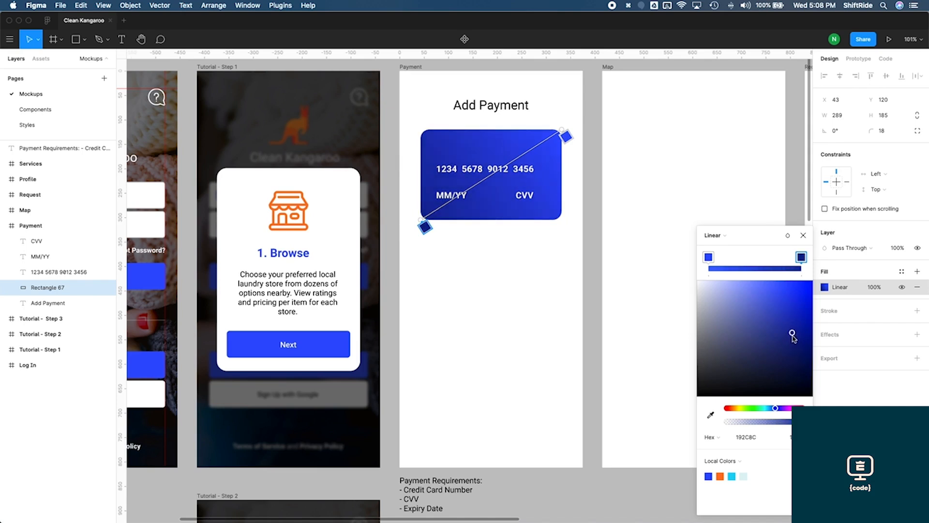
{"action": "left_click", "coordinate": [803, 236]}
{"action": "left_click", "coordinate": [595, 222]}
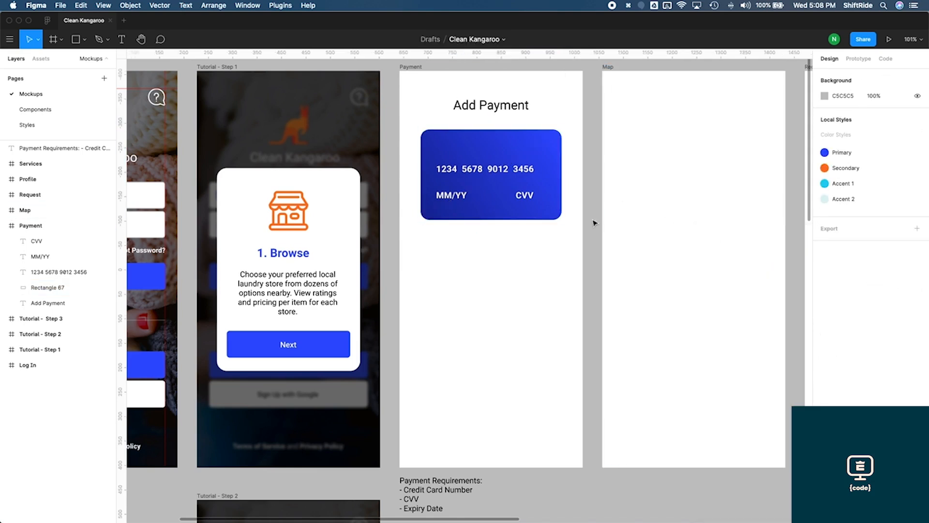
Move the CVV label further right to line up with the end of the card number
{"action": "left_click", "coordinate": [526, 195]}
{"action": "left_click_drag", "start_coordinate": [526, 195], "coordinate": [536, 196]}
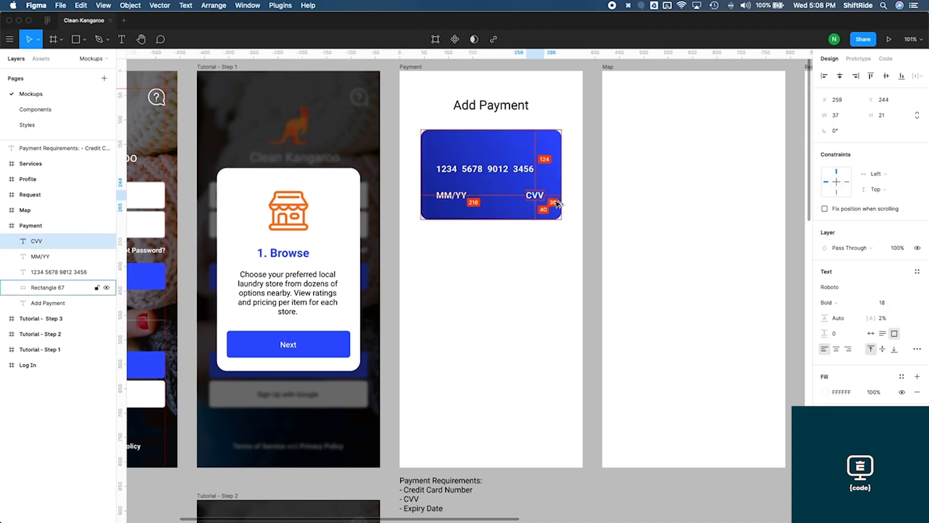
{"action": "key", "text": "Right"}
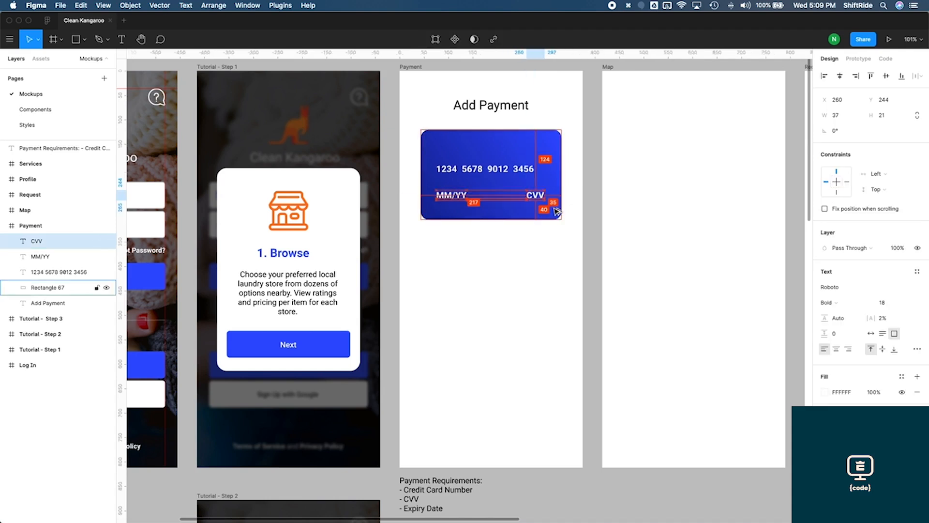
Group the card rectangle with its three text layers and name the group Credit Card
{"action": "left_click", "coordinate": [529, 173]}
{"action": "left_click", "coordinate": [550, 207]}
{"action": "scroll", "coordinate": [552, 213], "scroll_direction": "up", "scroll_amount": 1}
{"action": "left_click", "coordinate": [565, 248]}
{"action": "left_click_drag", "start_coordinate": [565, 248], "coordinate": [438, 161]}
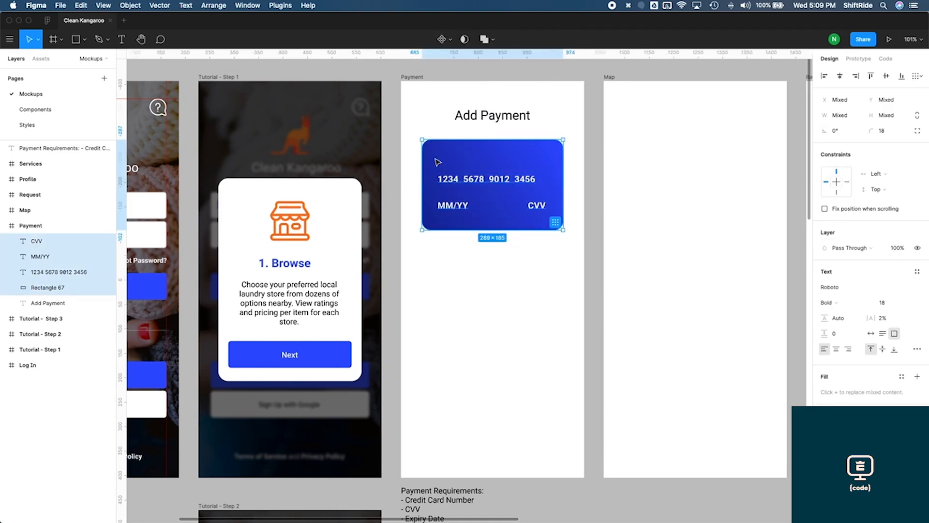
{"action": "key", "text": "super+g"}
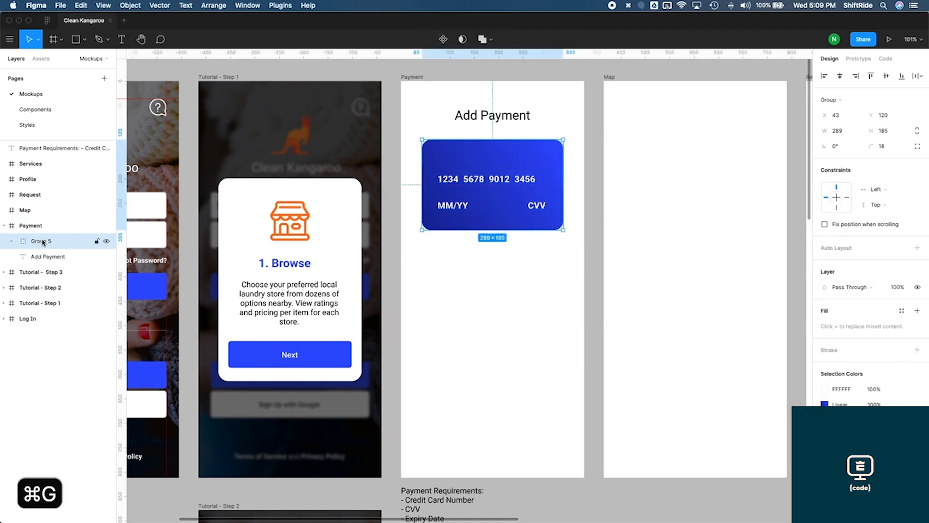
{"action": "double_click", "coordinate": [43, 241]}
{"action": "type", "text": "Credit Card"}
{"action": "key", "text": "Return"}
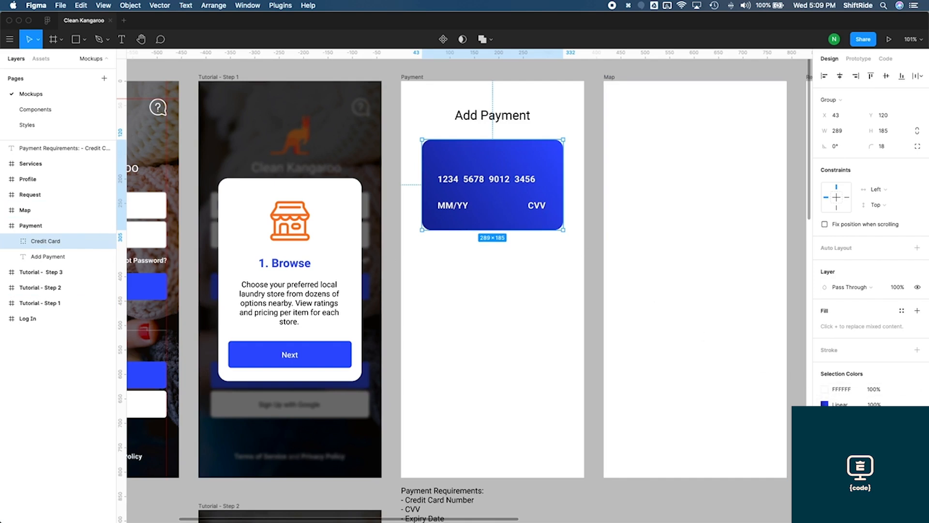
Add a drop shadow to the Credit Card group with Y 5, blur 12 and 20% opacity
{"action": "left_click", "coordinate": [917, 429]}
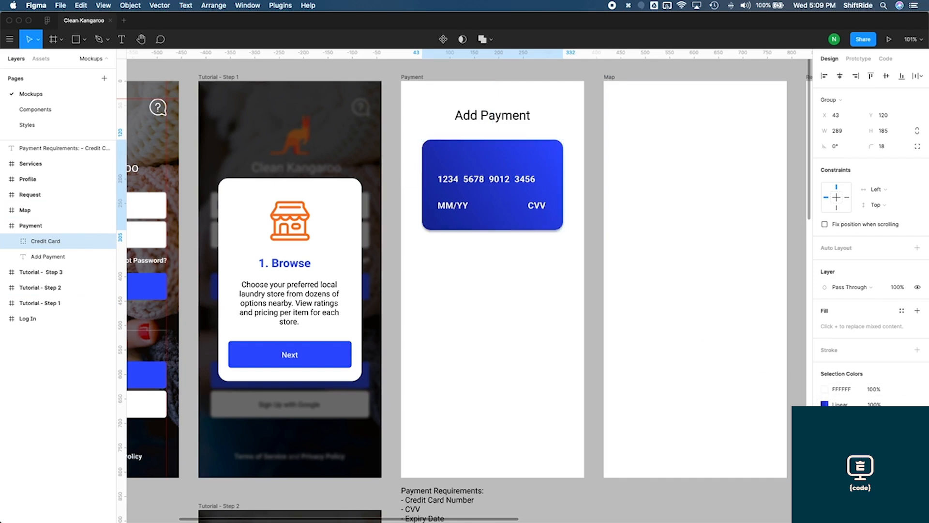
{"action": "left_click", "coordinate": [825, 444]}
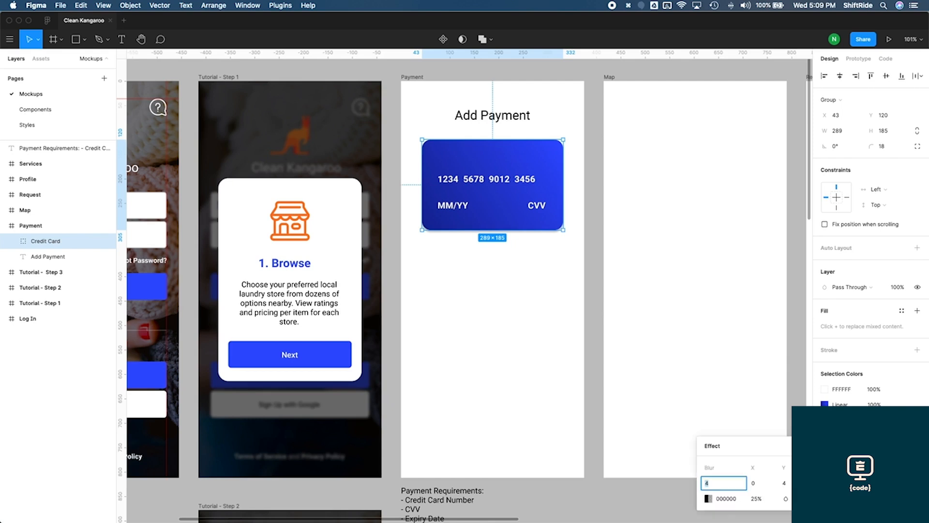
{"action": "left_click", "coordinate": [784, 483]}
{"action": "type", "text": "5"}
{"action": "left_click", "coordinate": [723, 483]}
{"action": "type", "text": "10"}
{"action": "key", "text": "Return"}
{"action": "left_click", "coordinate": [723, 483]}
{"action": "type", "text": "12"}
{"action": "key", "text": "Return"}
{"action": "left_click", "coordinate": [754, 499]}
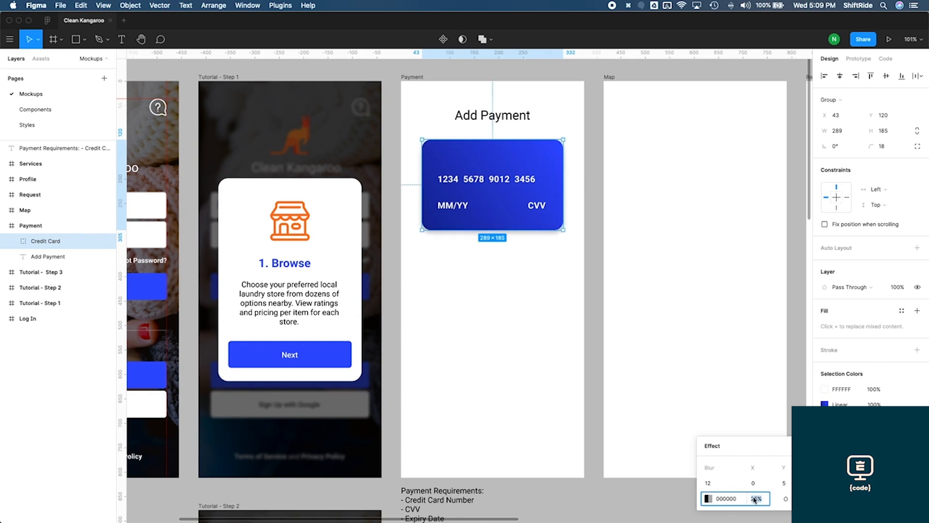
{"action": "type", "text": "20"}
{"action": "key", "text": "Return"}
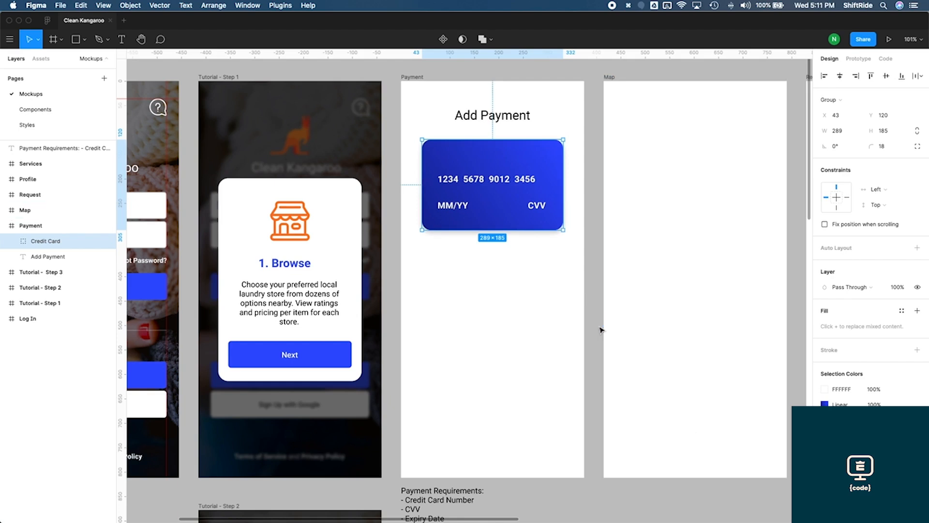
{"action": "left_click", "coordinate": [600, 329]}
{"action": "left_click", "coordinate": [496, 225]}
Set the card's drop shadow to blur 20, Y offset 8 and 15% opacity
{"action": "left_click", "coordinate": [825, 443]}
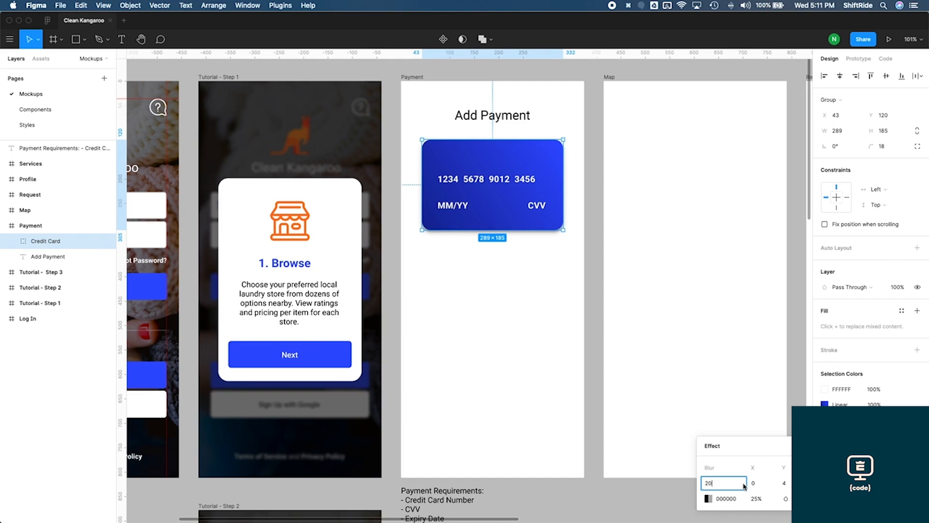
{"action": "type", "text": "20"}
{"action": "key", "text": "Return"}
{"action": "left_click", "coordinate": [785, 483]}
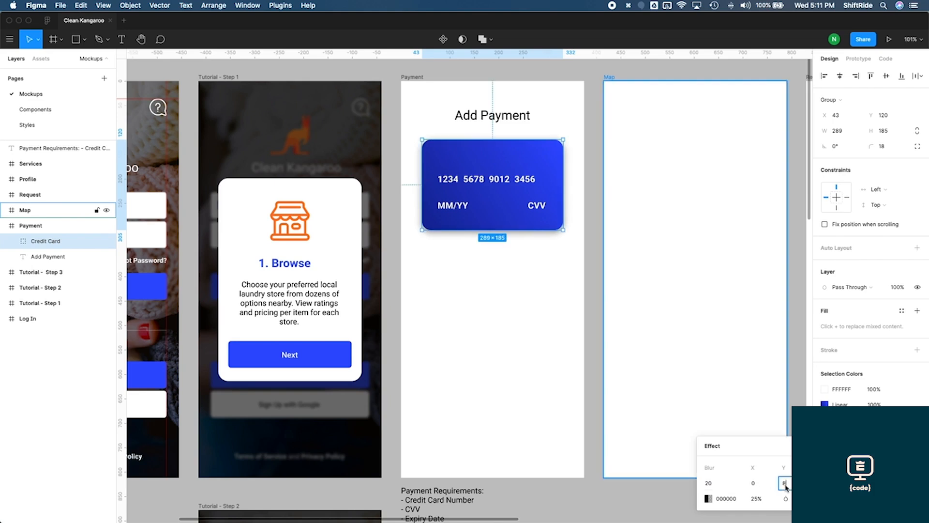
{"action": "type", "text": "8"}
{"action": "left_click", "coordinate": [756, 499]}
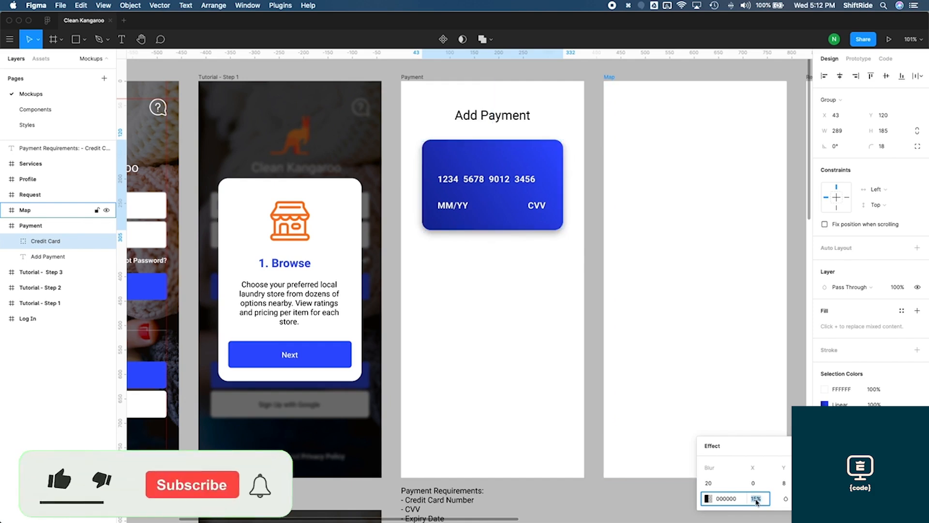
{"action": "type", "text": "15"}
{"action": "key", "text": "Return"}
{"action": "type", "text": "5"}
{"action": "key", "text": "Return"}
{"action": "left_click", "coordinate": [424, 105]}
{"action": "key", "text": "ctrl+Up"}
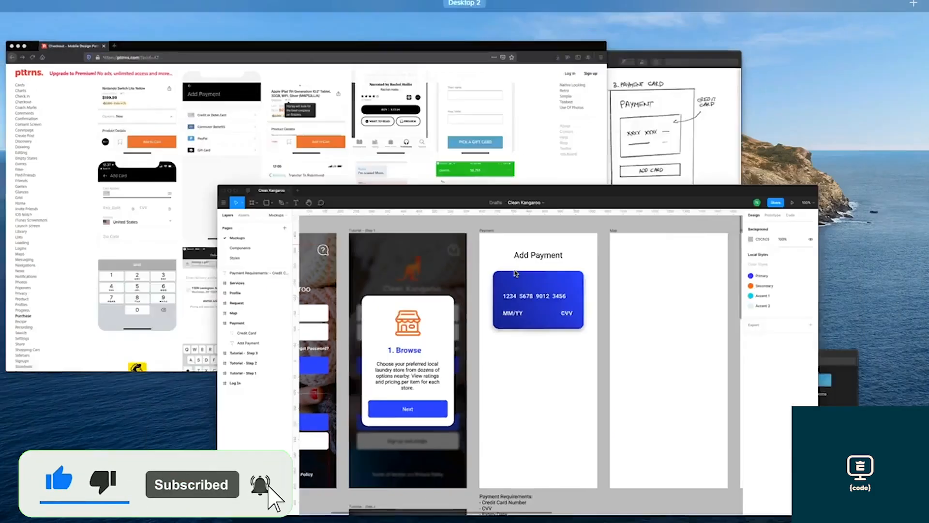
{"action": "left_click", "coordinate": [591, 184]}
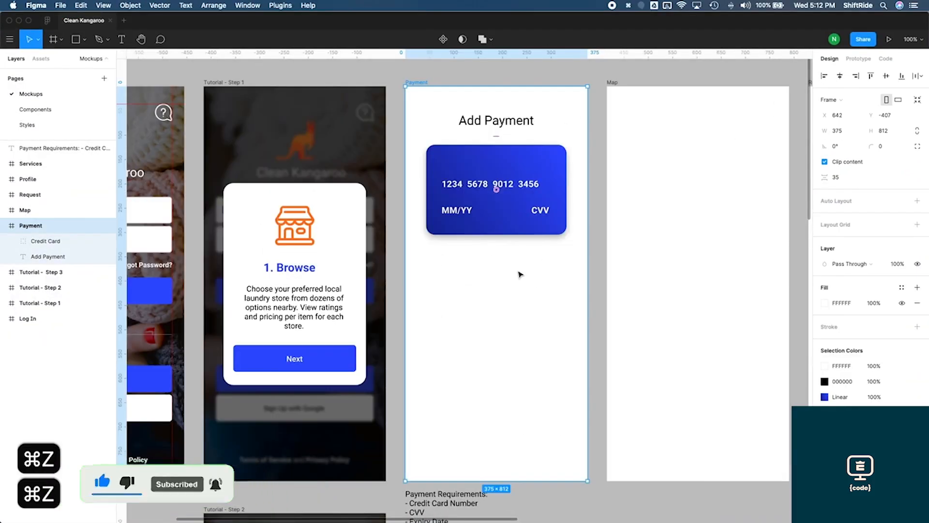
{"action": "left_click", "coordinate": [520, 274]}
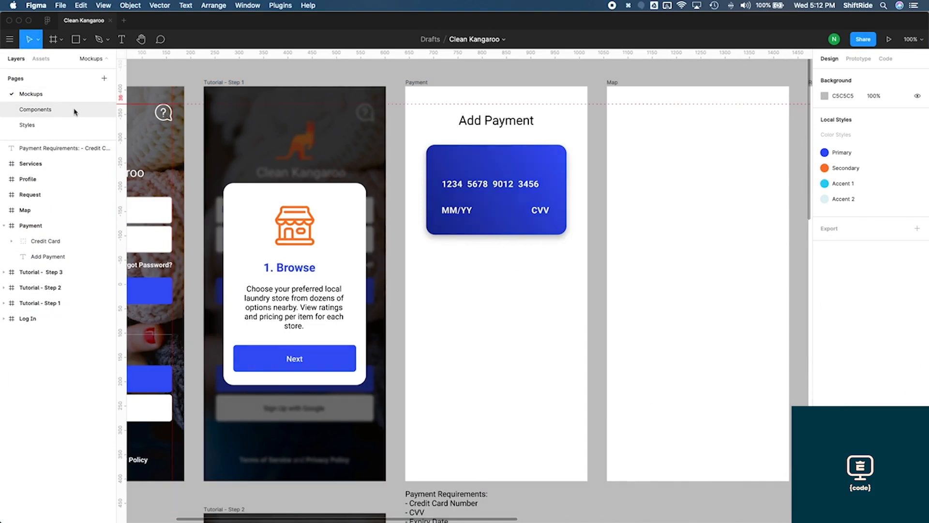
Place an enabled Button component instance below the card and center it horizontally in the Payment frame
{"action": "left_click", "coordinate": [43, 59]}
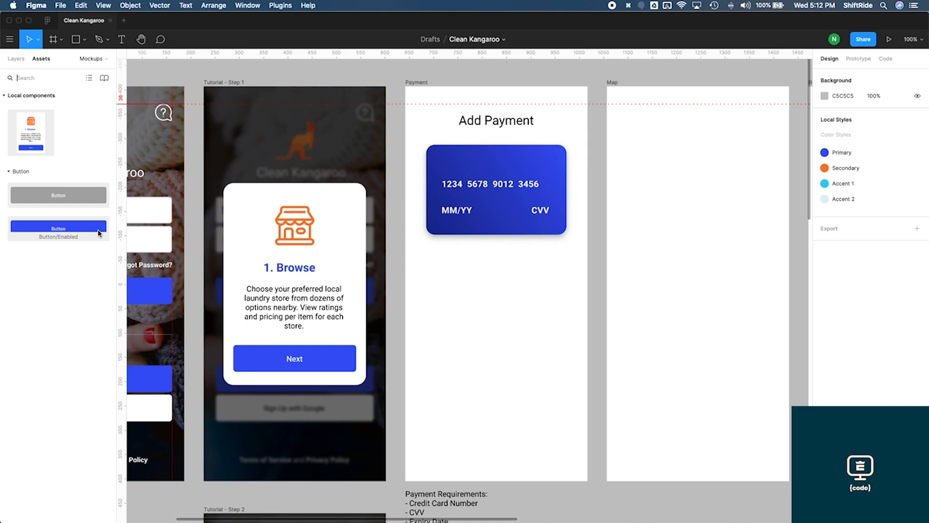
{"action": "left_click_drag", "start_coordinate": [99, 233], "coordinate": [521, 283]}
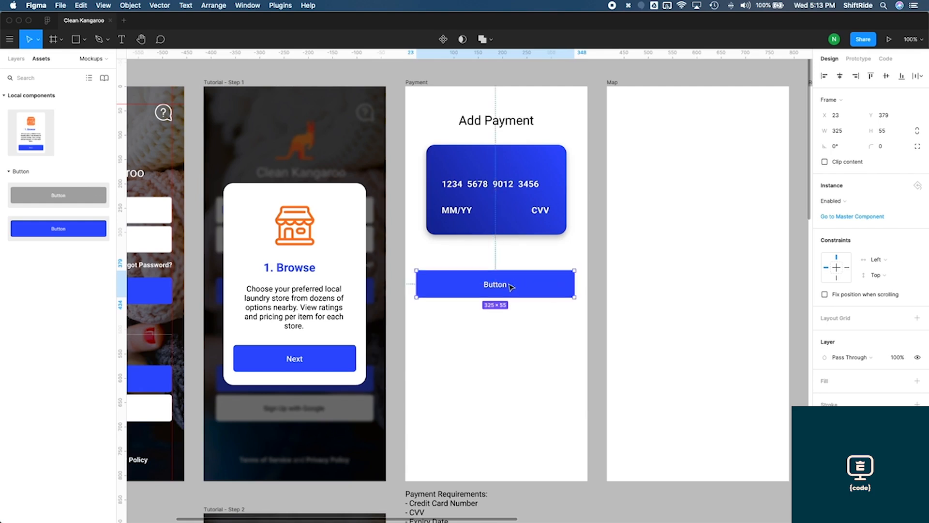
{"action": "left_click", "coordinate": [840, 76]}
{"action": "left_click", "coordinate": [517, 199]}
{"action": "left_click", "coordinate": [548, 249]}
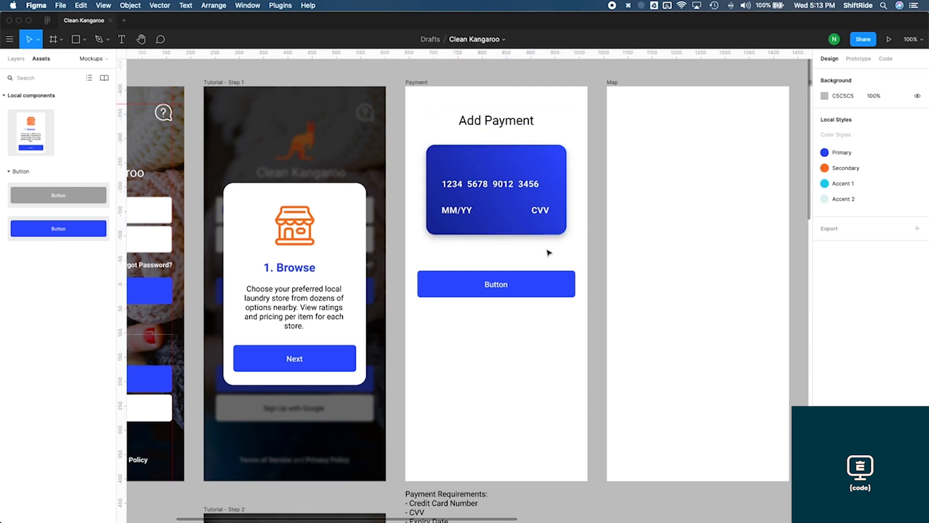
Change the button's label to Add Card
{"action": "double_click", "coordinate": [507, 288]}
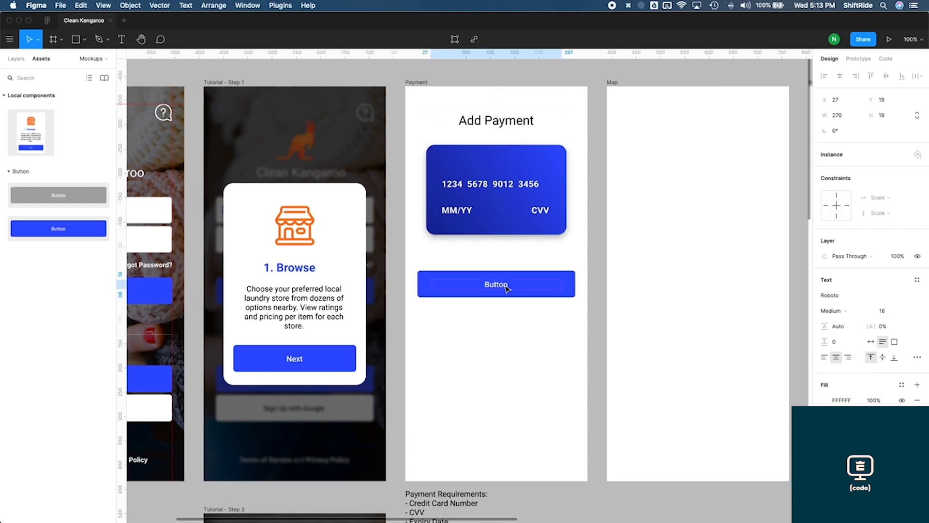
{"action": "key", "text": "Return"}
{"action": "type", "text": "Add Card"}
Shorten the Add Payment title to Payment by deleting the word Add
{"action": "left_click", "coordinate": [474, 120]}
{"action": "double_click", "coordinate": [474, 121]}
{"action": "double_click", "coordinate": [474, 120]}
{"action": "key", "text": "BackSpace"}
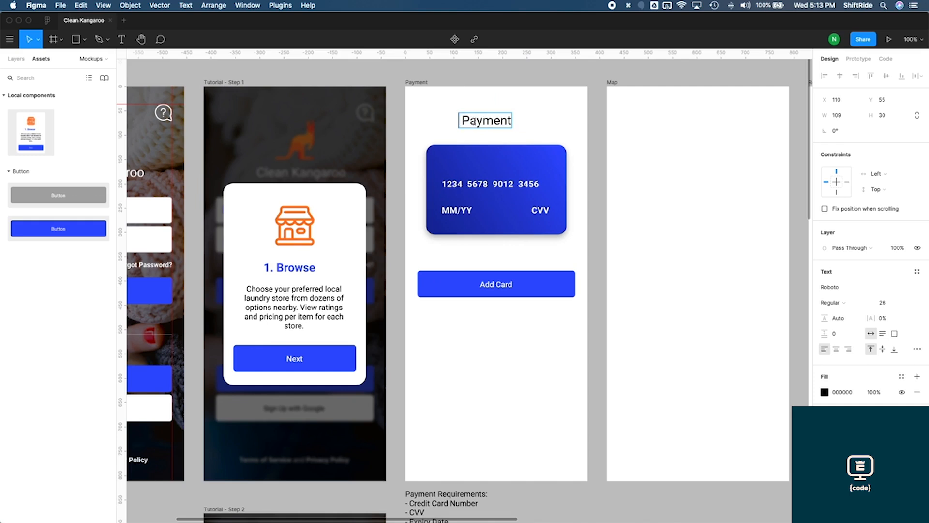
Remove the leftover space from the Payment title and move the title to center it above the card
{"action": "key", "text": "Delete"}
{"action": "key", "text": "Escape"}
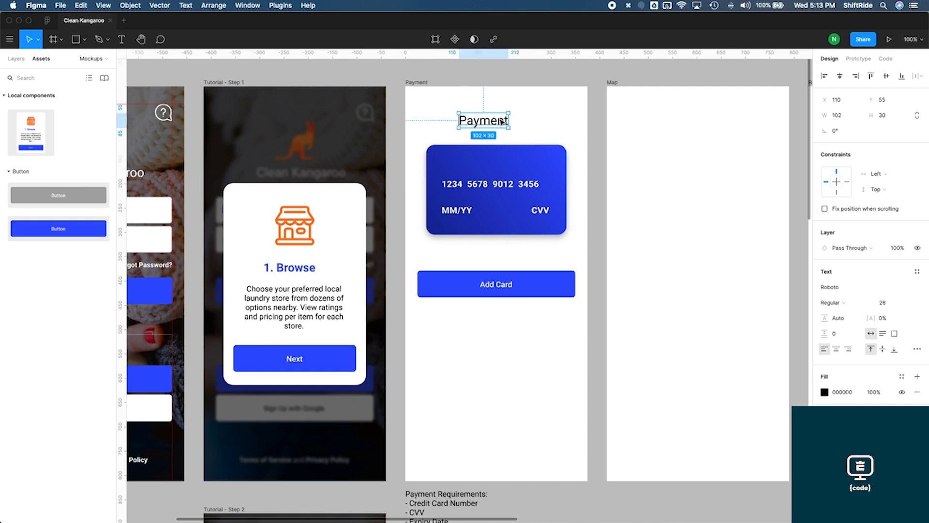
{"action": "left_click_drag", "start_coordinate": [503, 121], "coordinate": [511, 122]}
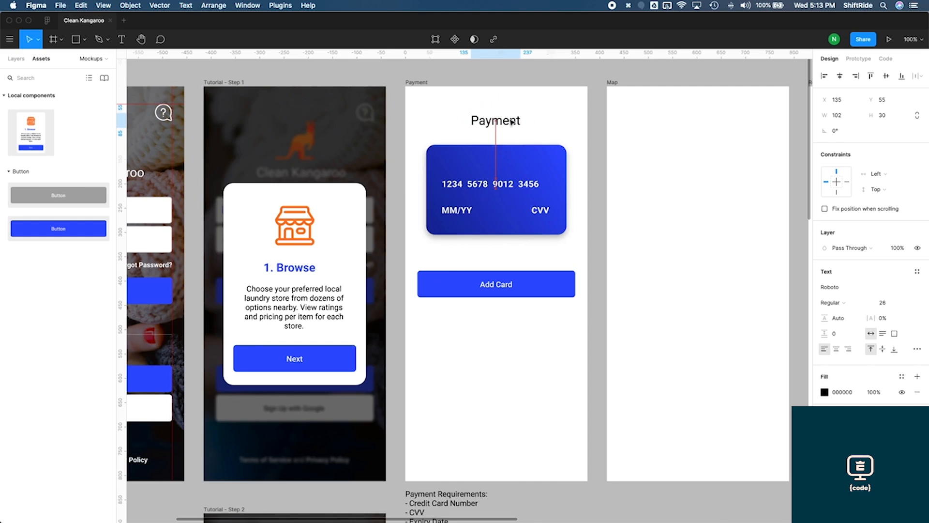
{"action": "left_click", "coordinate": [598, 232]}
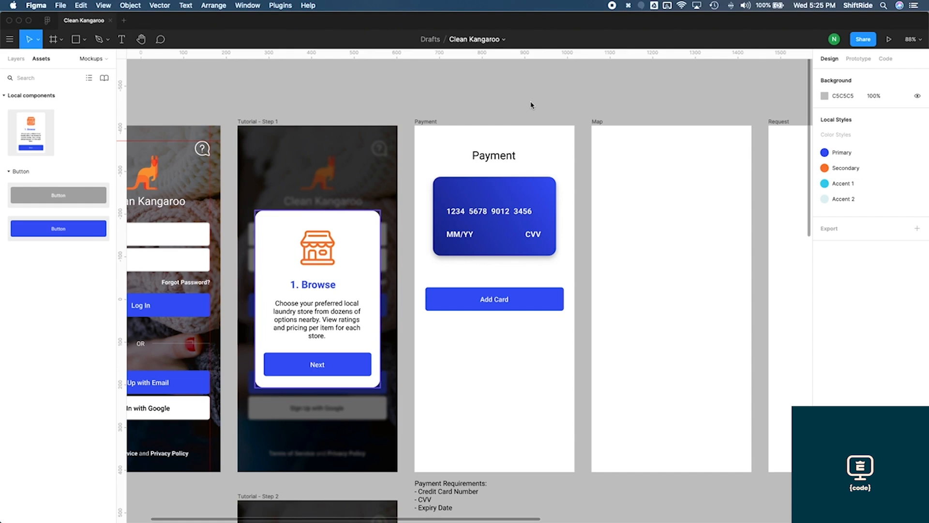
Try resizing the Log In frame to the iPhone 11 Pro Max preset and adjusting its corner
{"action": "scroll", "coordinate": [616, 179], "scroll_direction": "left", "scroll_amount": 4}
{"action": "scroll", "coordinate": [616, 179], "scroll_direction": "down", "scroll_amount": 2}
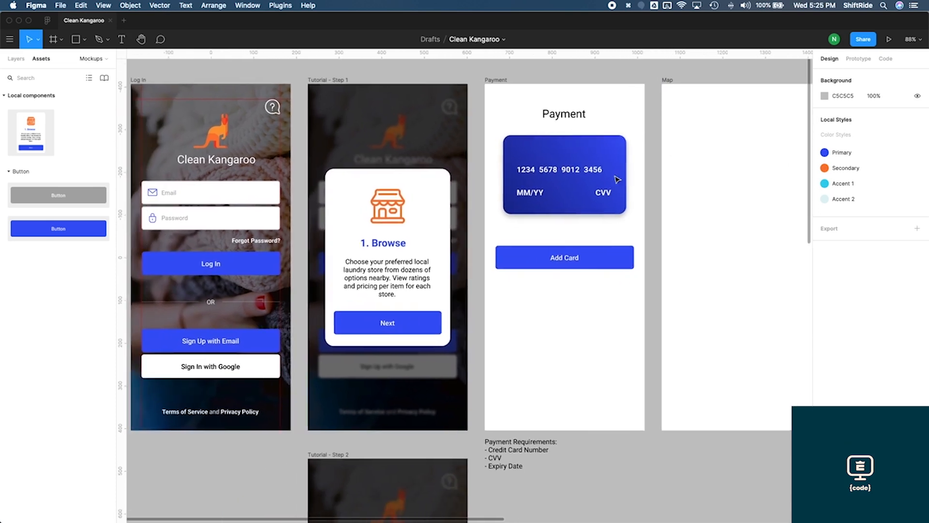
{"action": "scroll", "coordinate": [616, 178], "scroll_direction": "left", "scroll_amount": 1}
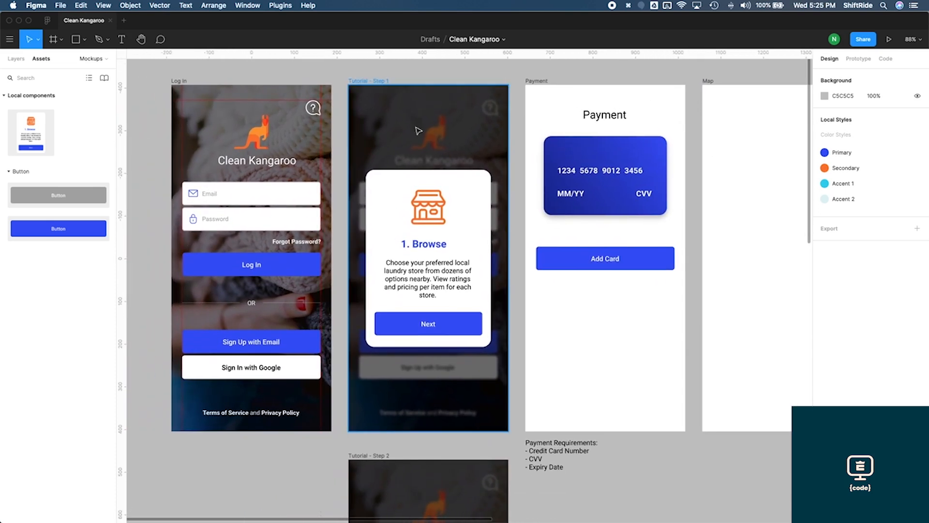
{"action": "scroll", "coordinate": [591, 129], "scroll_direction": "up", "scroll_amount": 2}
{"action": "scroll", "coordinate": [591, 129], "scroll_direction": "right", "scroll_amount": 1}
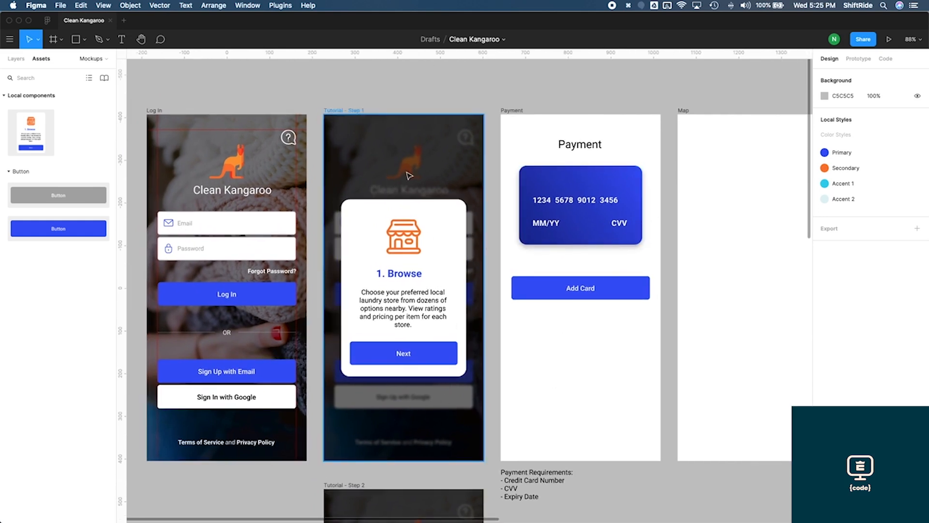
{"action": "scroll", "coordinate": [286, 385], "scroll_direction": "left", "scroll_amount": 3}
{"action": "scroll", "coordinate": [286, 385], "scroll_direction": "down", "scroll_amount": 1}
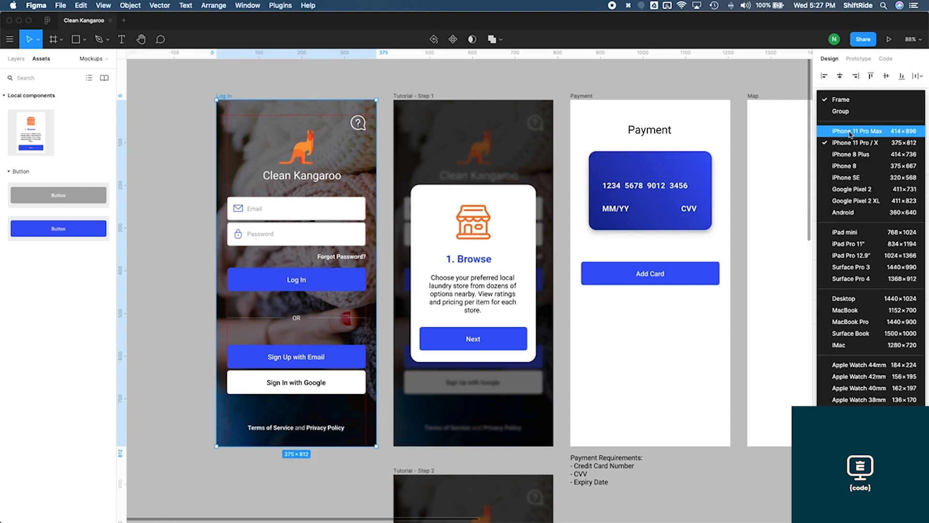
{"action": "left_click", "coordinate": [764, 269]}
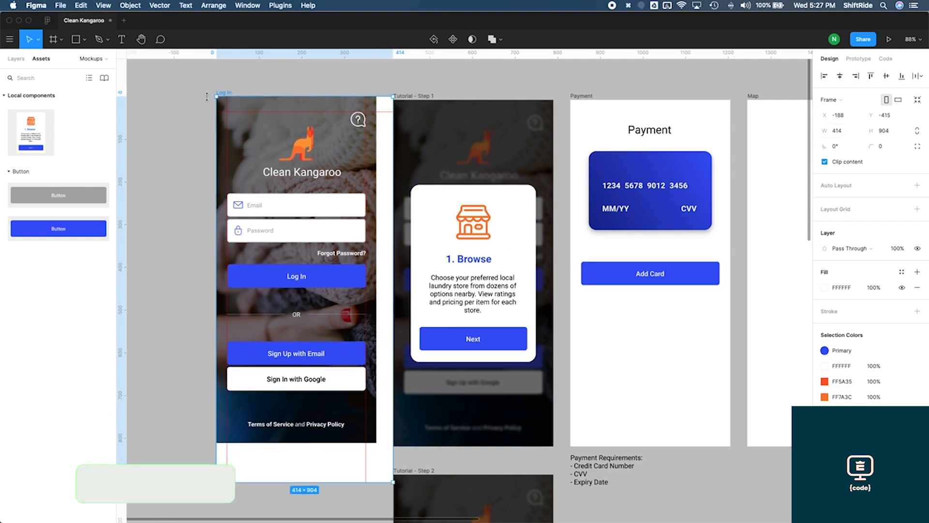
{"action": "left_click_drag", "start_coordinate": [226, 96], "coordinate": [205, 90]}
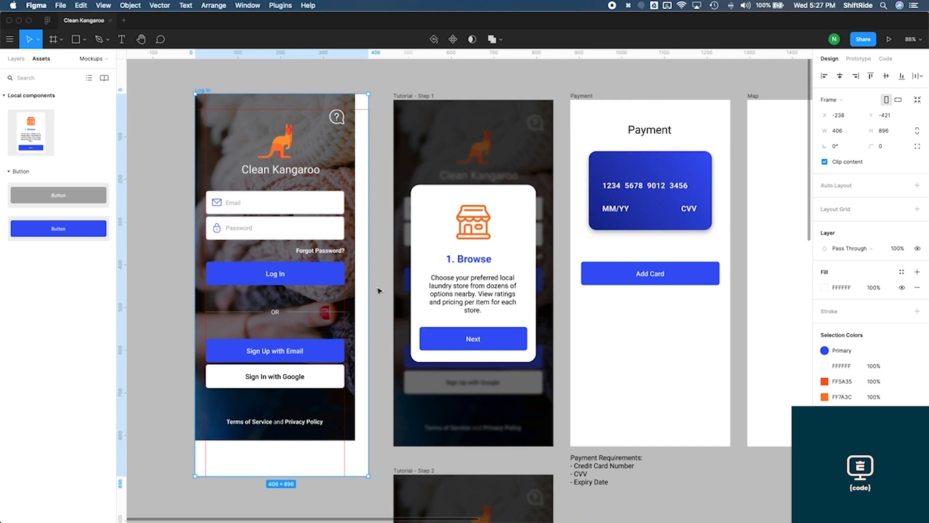
Undo the Log In frame resizes
{"action": "key", "text": "super+z"}
{"action": "key", "text": "super+z"}
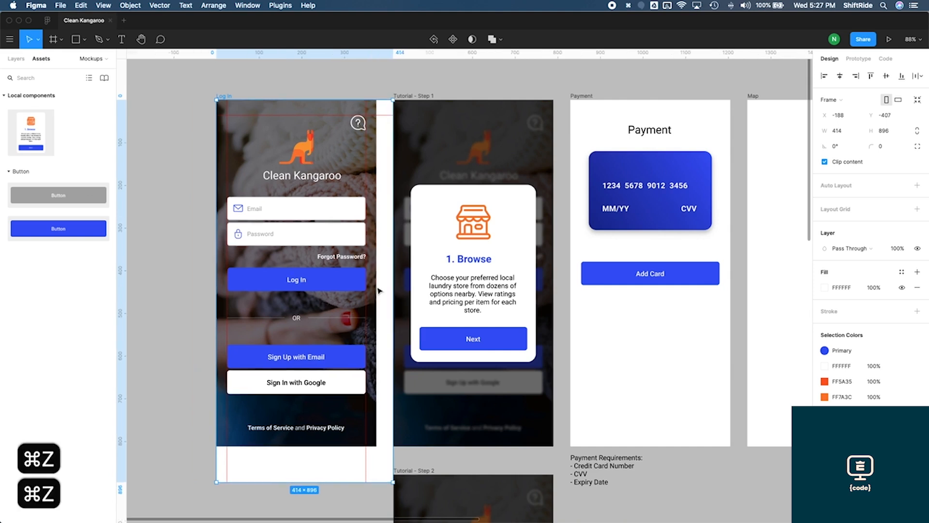
{"action": "key", "text": "super+z"}
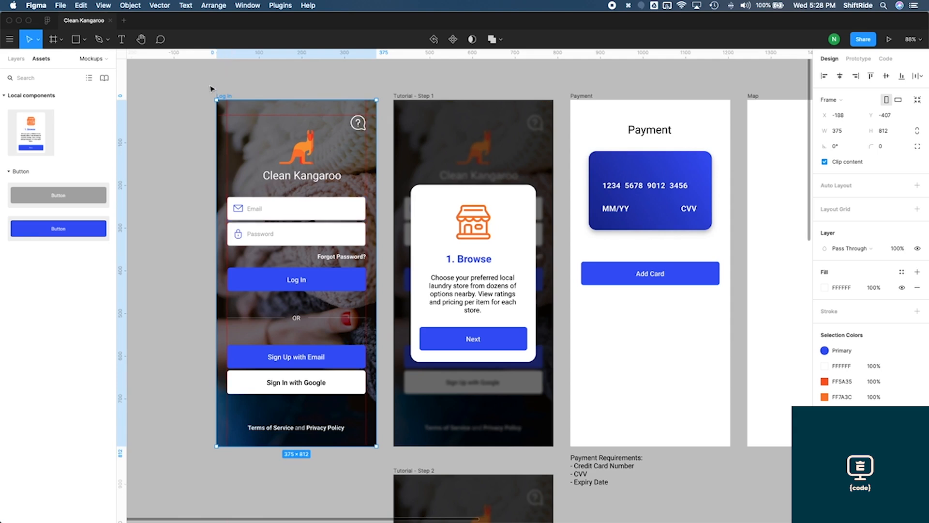
Select the Email field group on the Log In screen
{"action": "left_click_drag", "start_coordinate": [209, 85], "coordinate": [383, 458]}
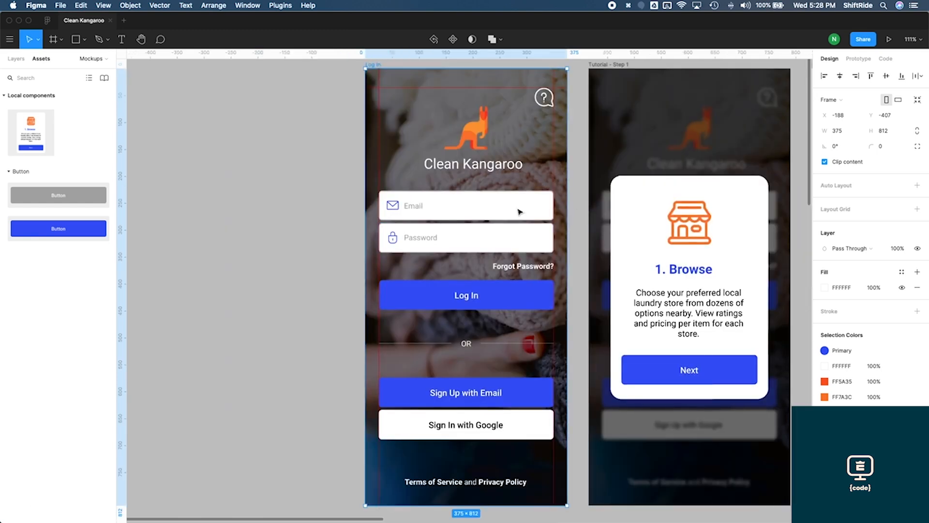
{"action": "left_click", "coordinate": [502, 217]}
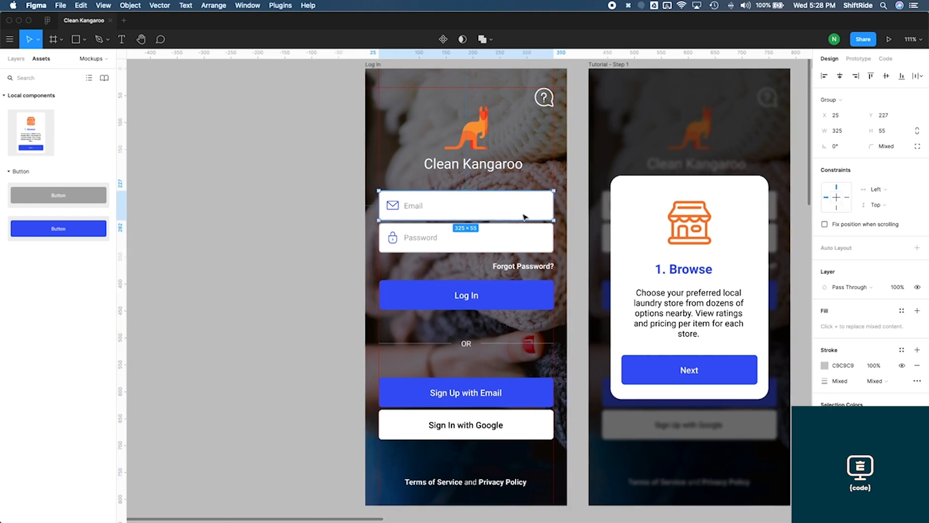
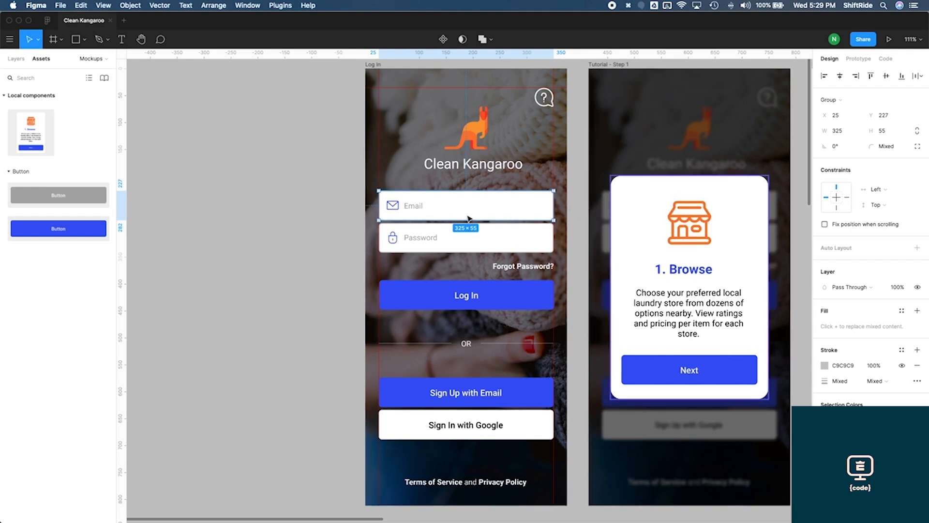
Try resizing the Log In frame narrower and undo the resize
{"action": "left_click", "coordinate": [571, 211]}
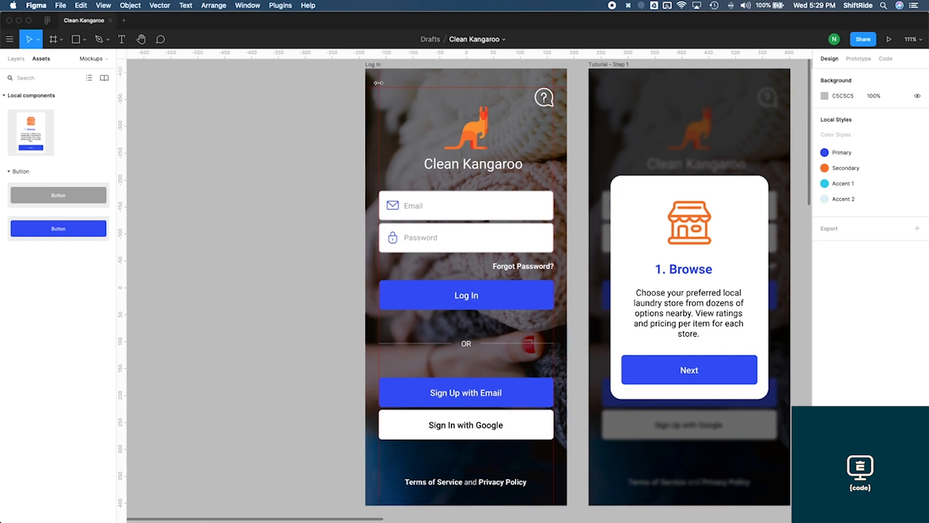
{"action": "left_click", "coordinate": [376, 66]}
{"action": "mouse_move", "coordinate": [568, 214]}
{"action": "left_mouse_down"}
{"action": "mouse_move", "coordinate": [545, 214]}
{"action": "mouse_move", "coordinate": [554, 214]}
{"action": "left_mouse_up"}
{"action": "key", "text": "super+z"}
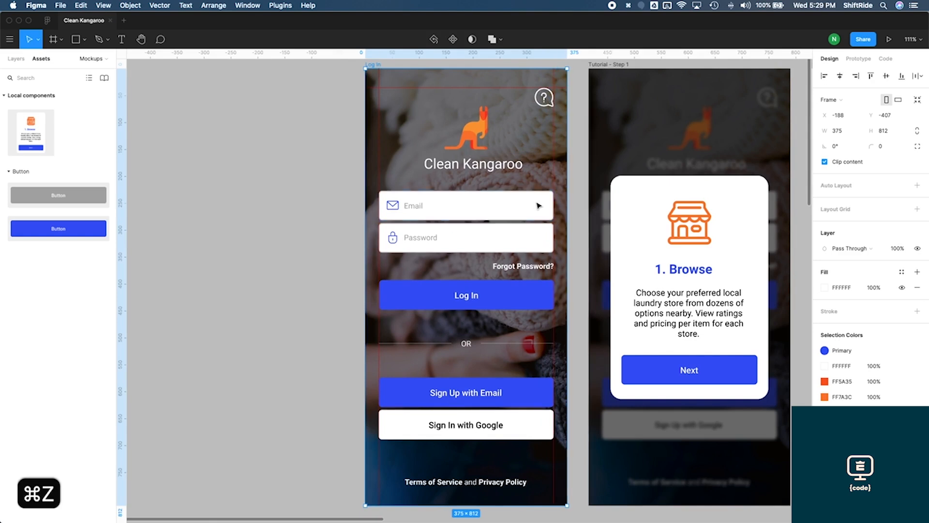
Set the Email field group's constraints to Left & Right horizontally and Center vertically
{"action": "left_click", "coordinate": [538, 206]}
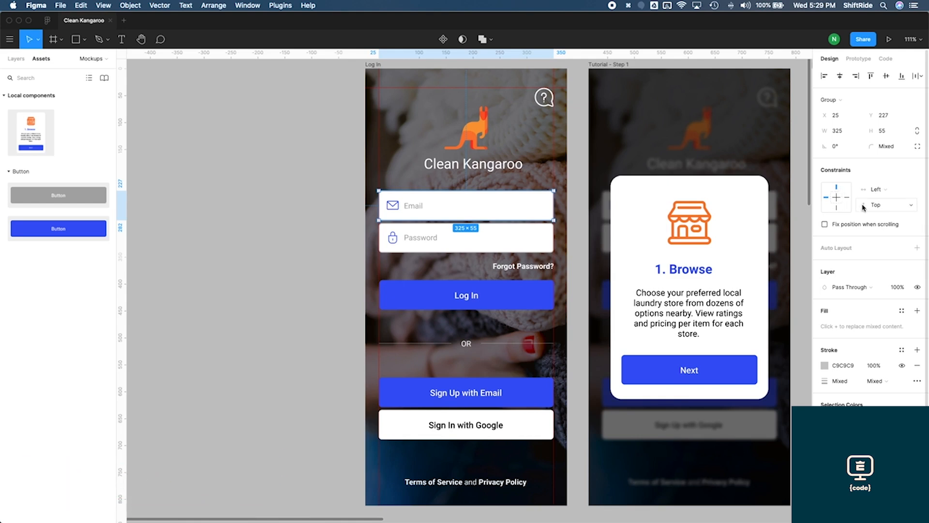
{"action": "left_click", "coordinate": [886, 208]}
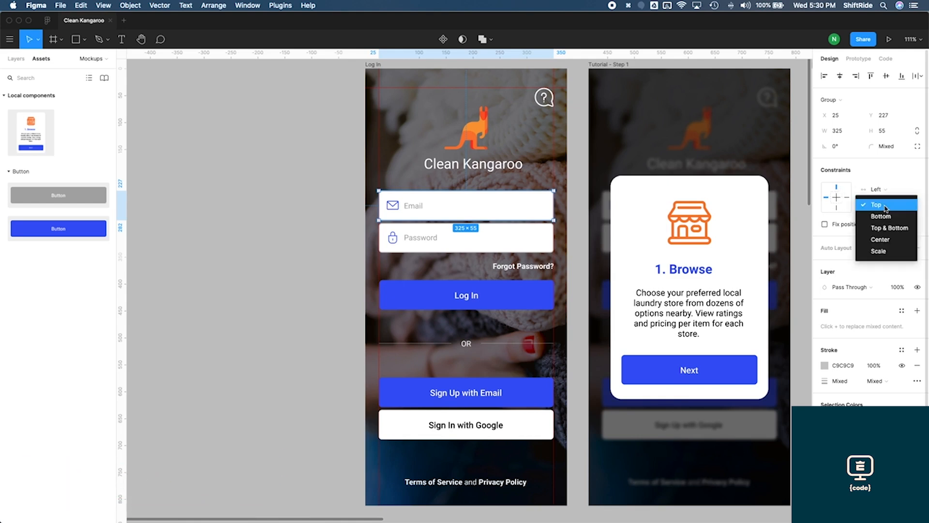
{"action": "left_click", "coordinate": [887, 240]}
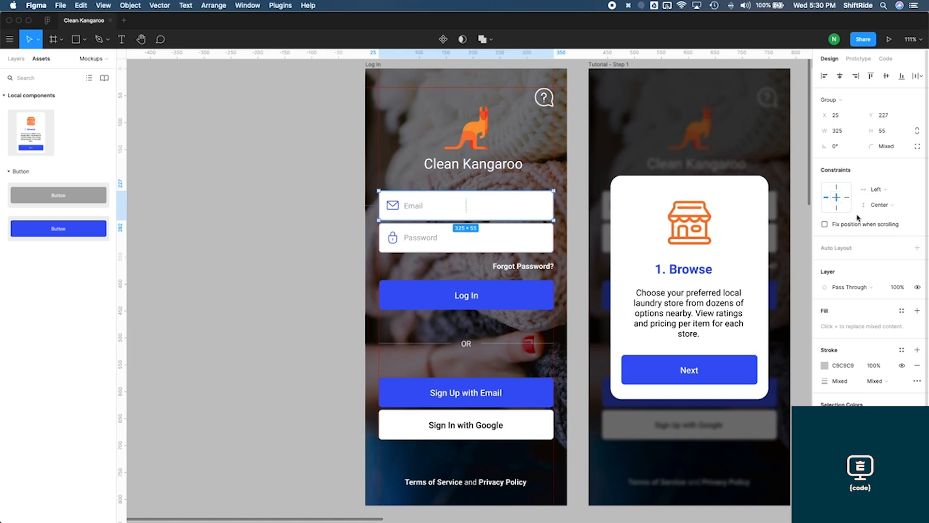
{"action": "left_click", "coordinate": [879, 207]}
{"action": "left_click", "coordinate": [880, 207]}
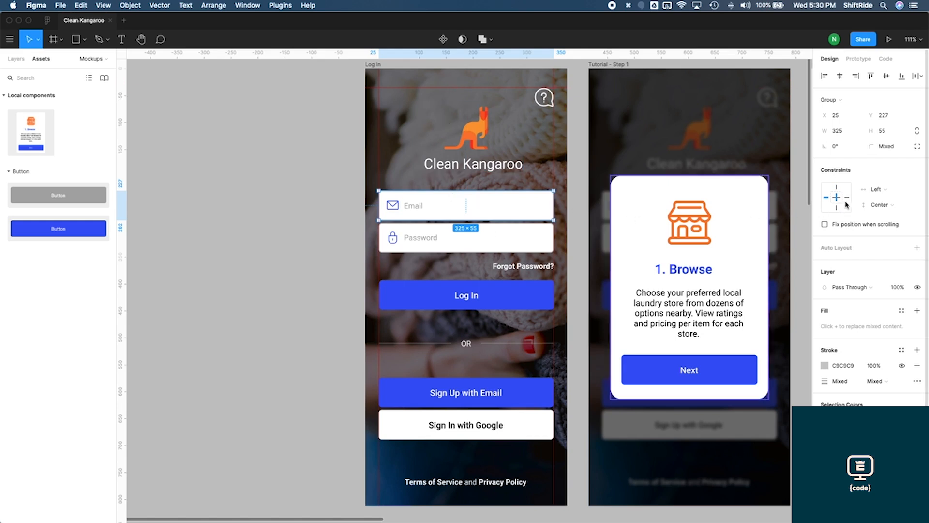
{"action": "left_click", "coordinate": [877, 190]}
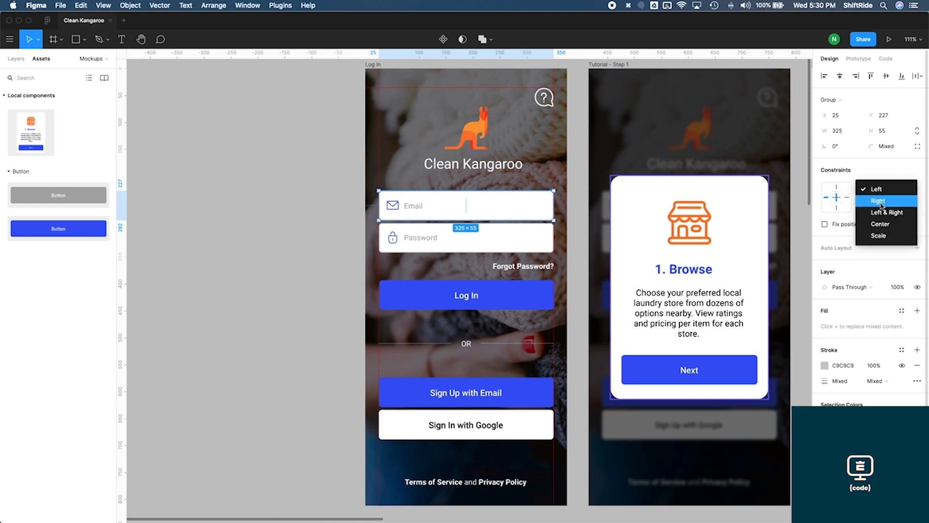
{"action": "left_click", "coordinate": [895, 214]}
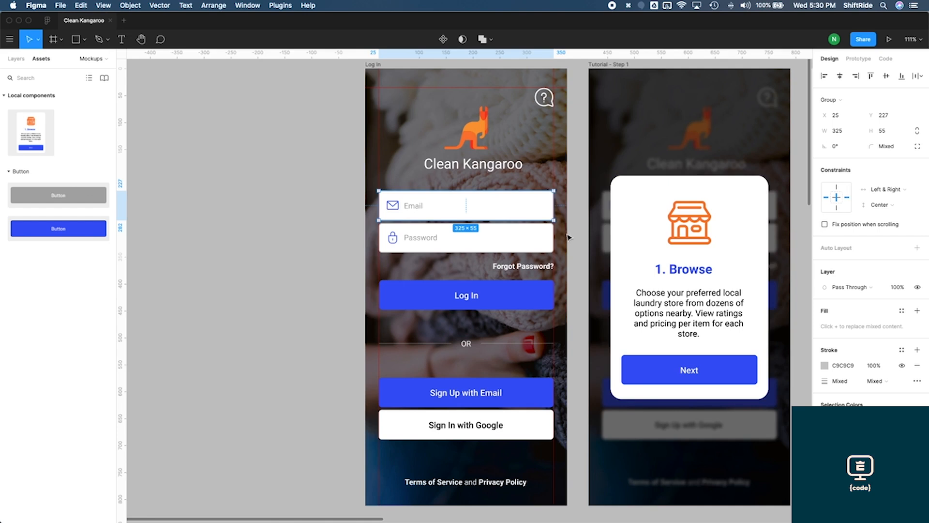
Test the constraints by resizing the Log In frame slightly narrower, then undo the resize
{"action": "key", "text": "Escape"}
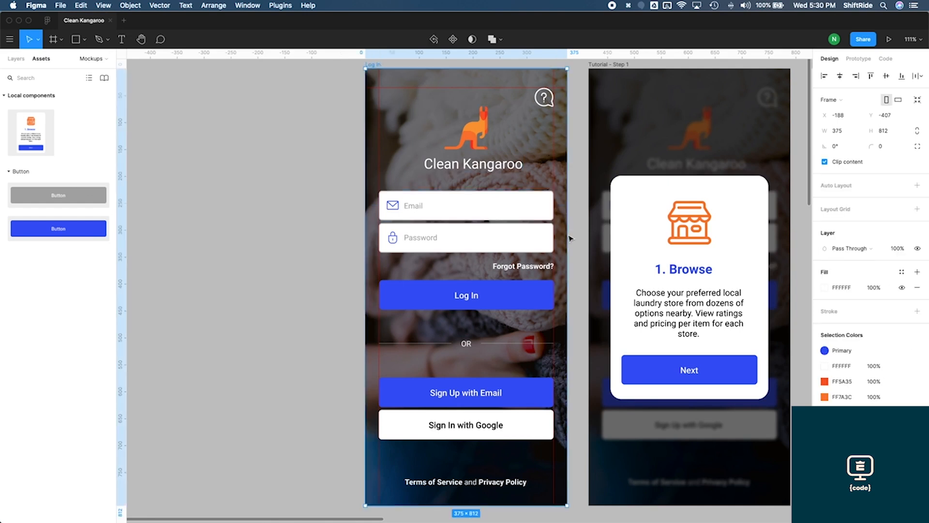
{"action": "mouse_move", "coordinate": [559, 239]}
{"action": "left_mouse_down"}
{"action": "mouse_move", "coordinate": [534, 240]}
{"action": "mouse_move", "coordinate": [562, 241]}
{"action": "left_mouse_up"}
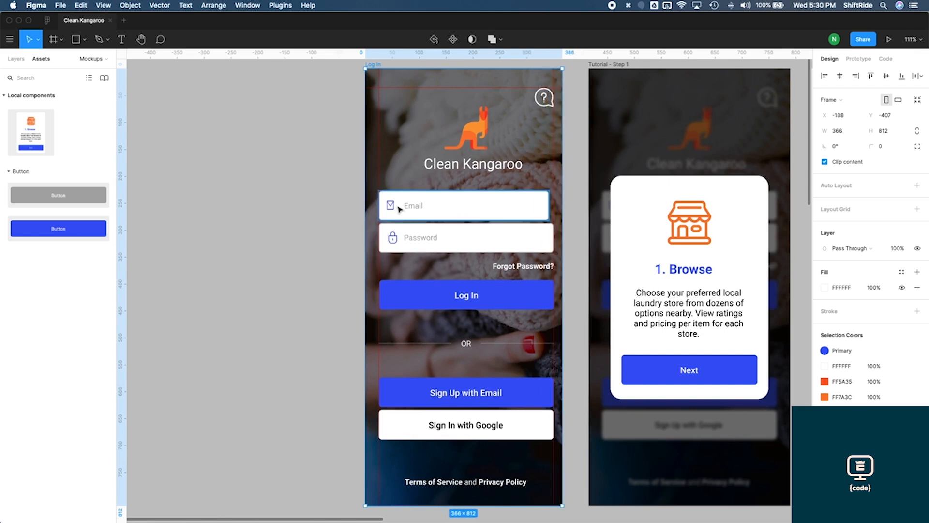
{"action": "key", "text": "super+z"}
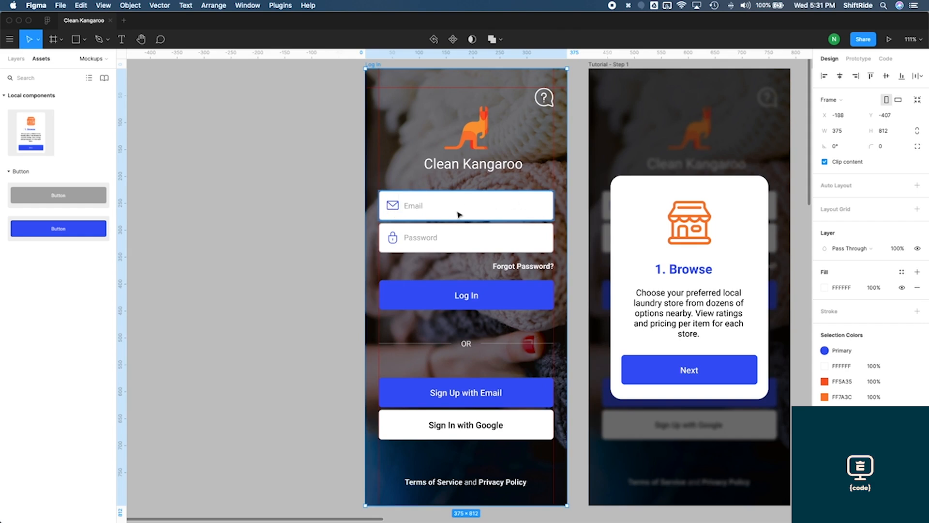
Set the envelope icon inside the Email field to a Left horizontal constraint
{"action": "left_click", "coordinate": [393, 207]}
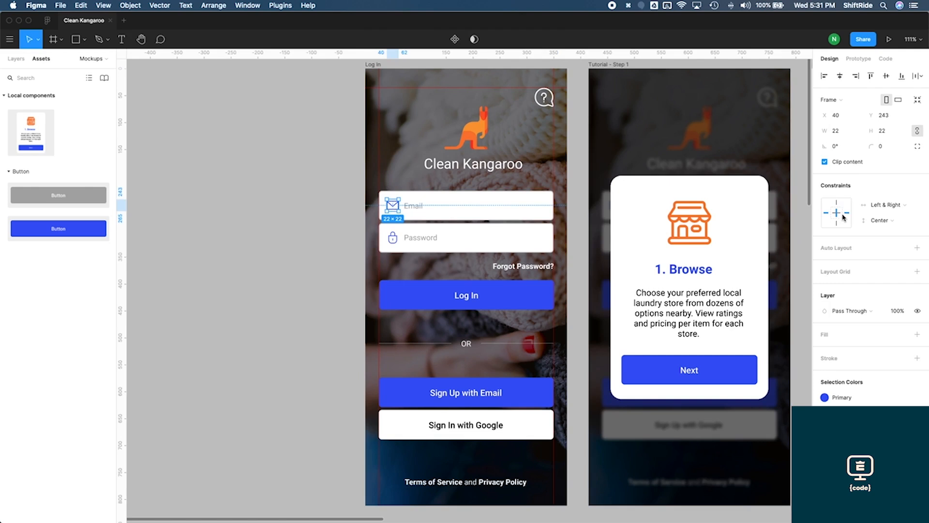
{"action": "left_click", "coordinate": [884, 210]}
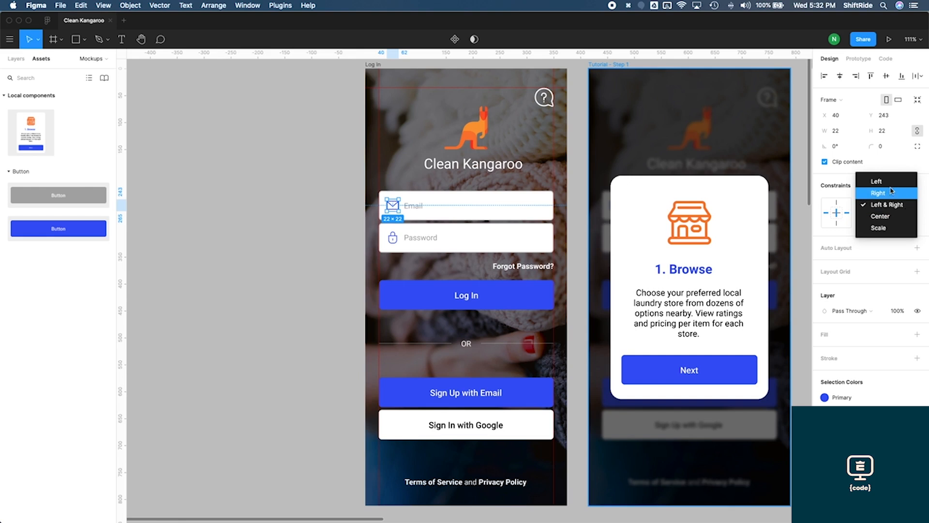
{"action": "left_click", "coordinate": [873, 182]}
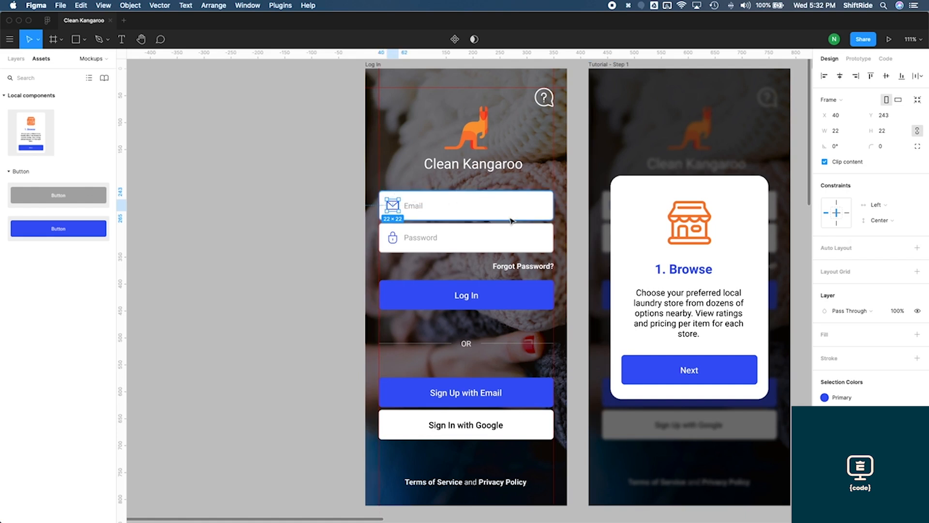
Check the layout by shrinking the Log In frame to 300 wide, then undo it
{"action": "key", "text": "Escape"}
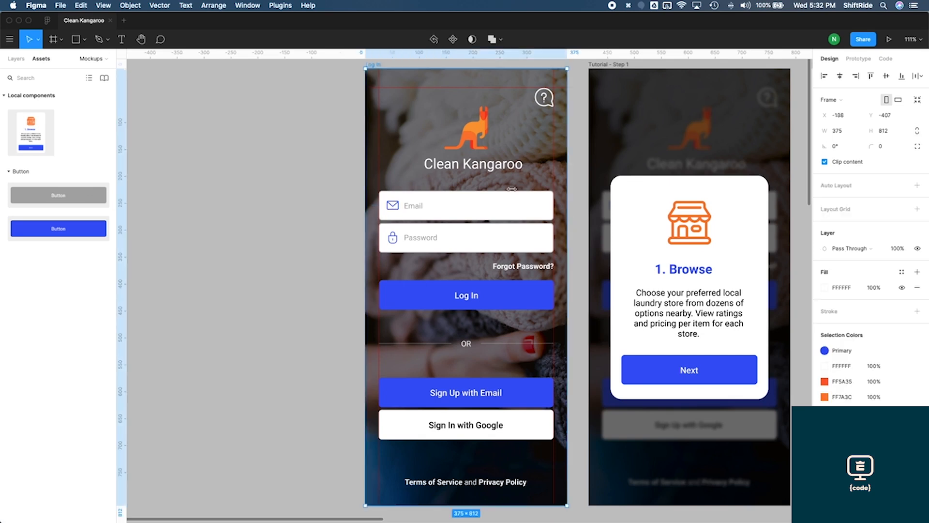
{"action": "left_click_drag", "start_coordinate": [552, 214], "coordinate": [525, 219]}
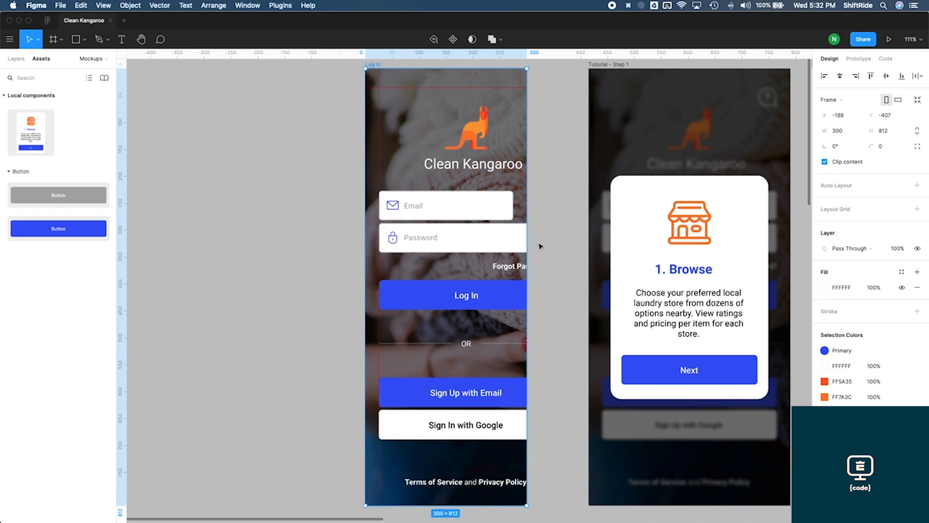
{"action": "key", "text": "super+z"}
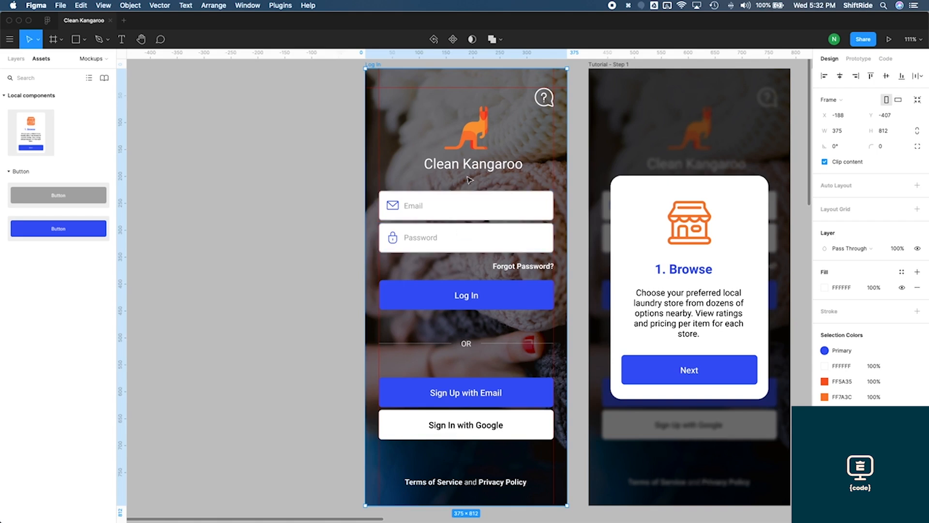
Set the help icon in the frame's corner to a Right horizontal constraint
{"action": "left_click", "coordinate": [548, 99]}
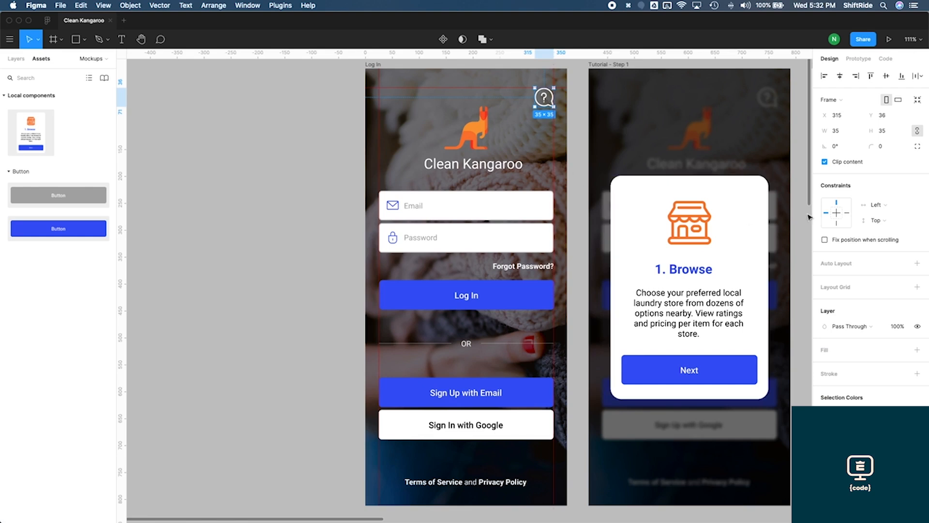
{"action": "left_click", "coordinate": [883, 211]}
{"action": "left_click", "coordinate": [882, 214]}
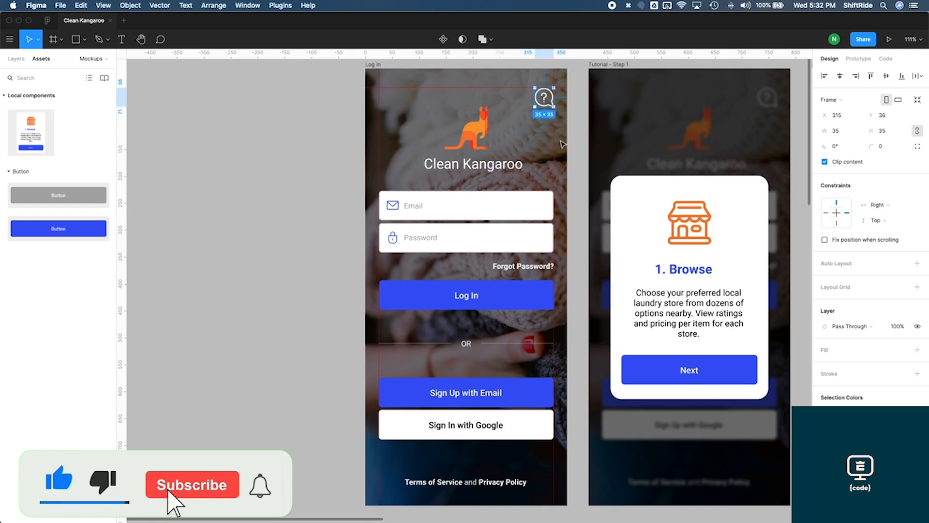
Set the kangaroo logo and title group's constraints to Center horizontally and Center vertically
{"action": "left_click", "coordinate": [489, 160]}
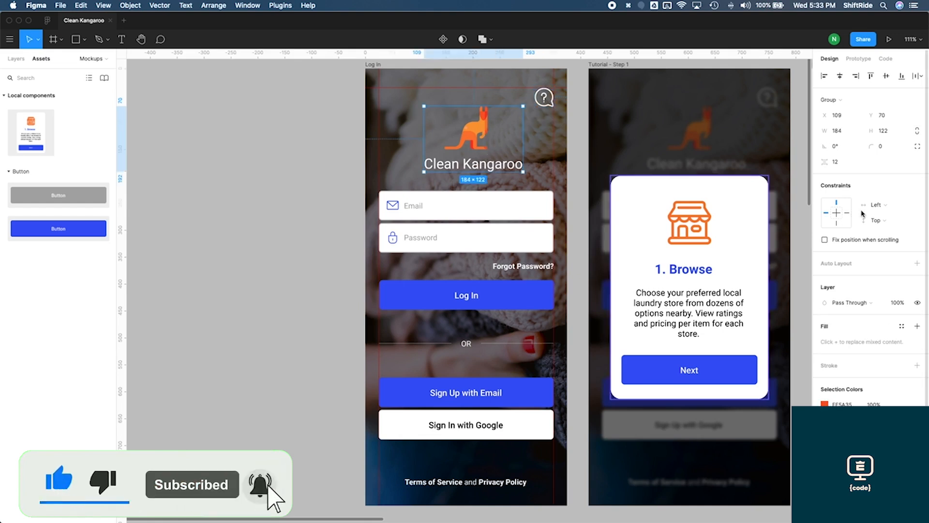
{"action": "left_click", "coordinate": [877, 205]}
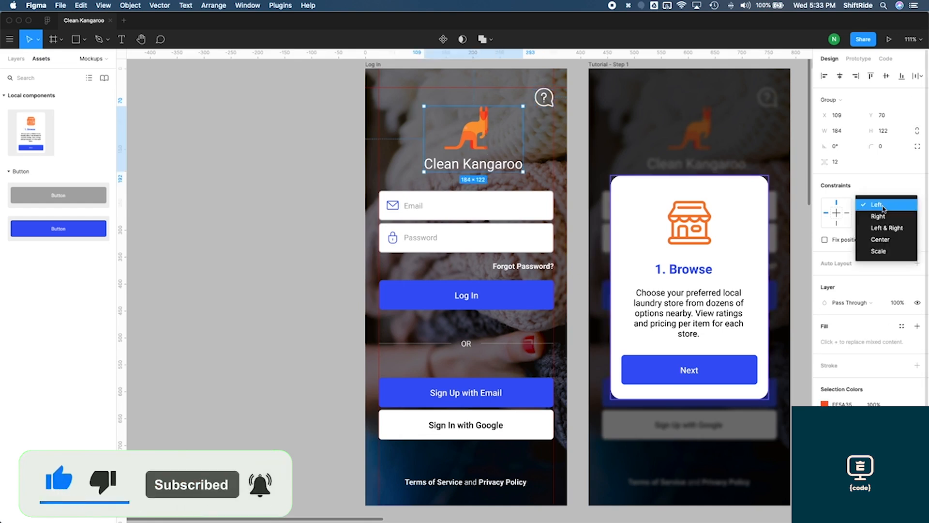
{"action": "left_click", "coordinate": [889, 239]}
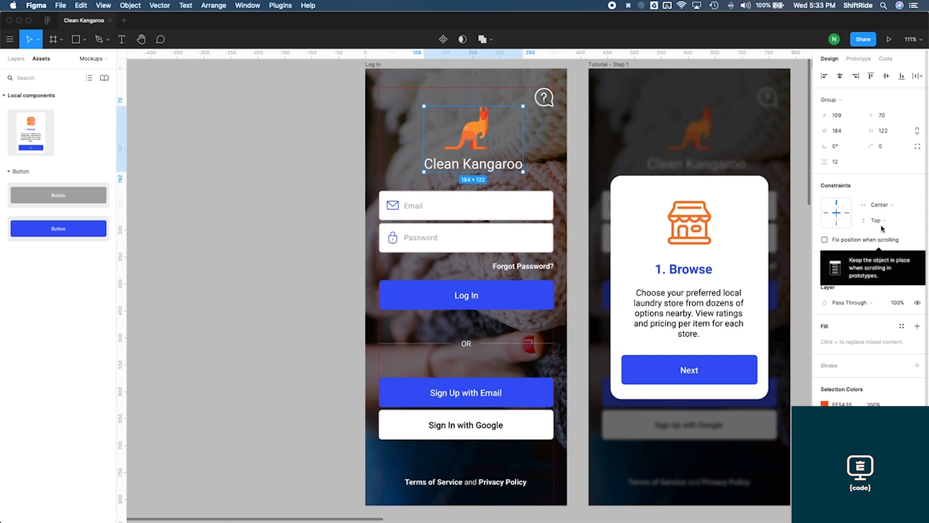
{"action": "left_click", "coordinate": [881, 222]}
{"action": "left_click", "coordinate": [896, 259]}
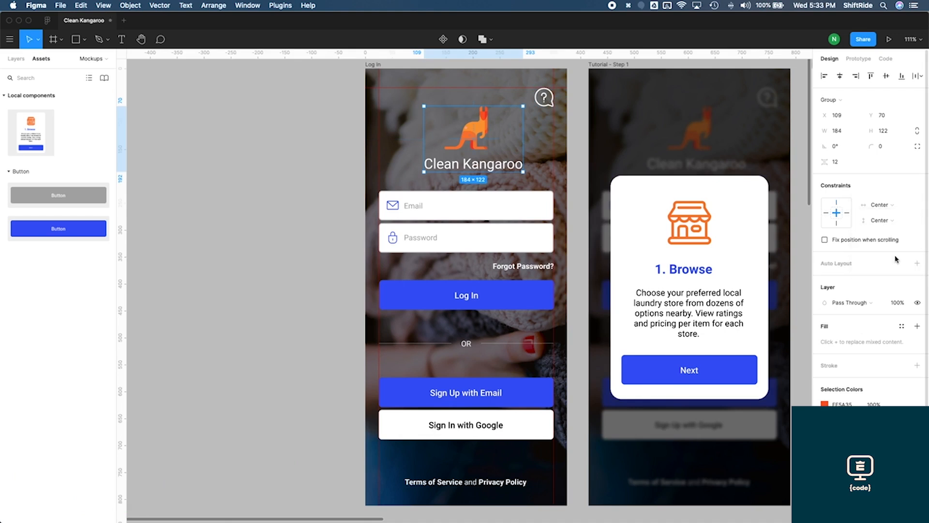
Set the Password field group's constraints to Left & Right horizontally and Center vertically
{"action": "left_click", "coordinate": [487, 208]}
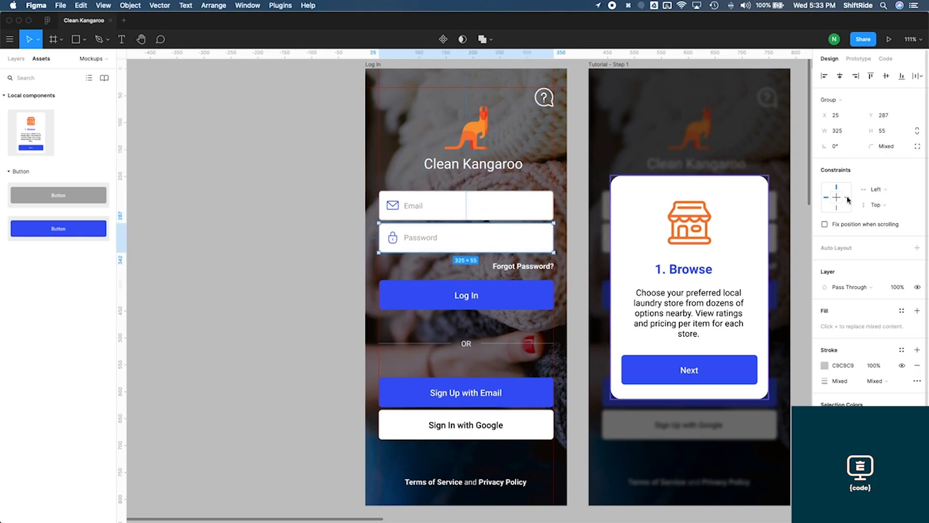
{"action": "left_click", "coordinate": [874, 194]}
{"action": "left_click", "coordinate": [883, 212]}
{"action": "left_click", "coordinate": [883, 211]}
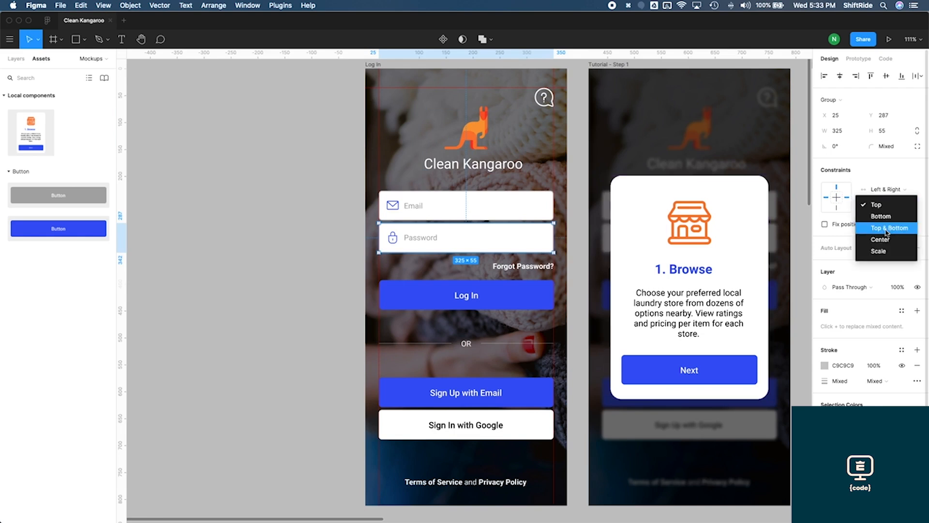
{"action": "left_click", "coordinate": [889, 240]}
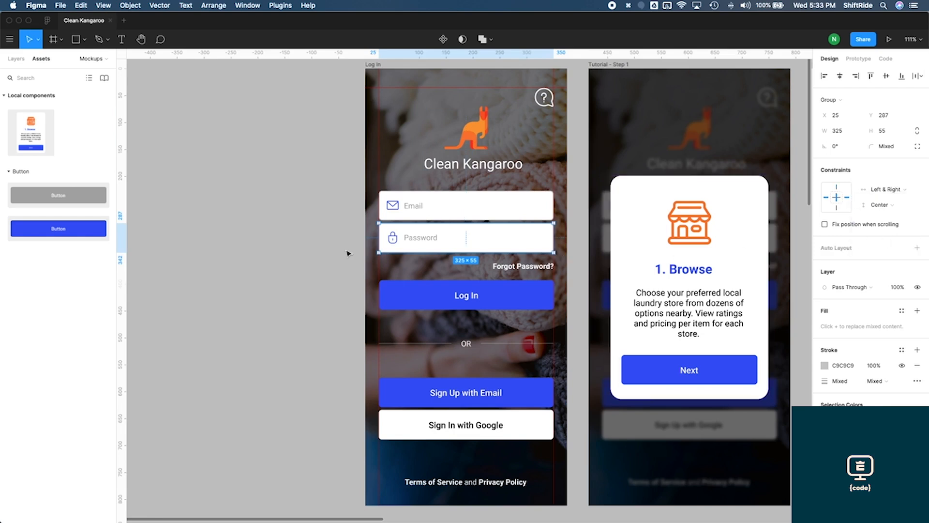
Set the lock icon inside the Password field to a Left horizontal constraint
{"action": "double_click", "coordinate": [398, 239]}
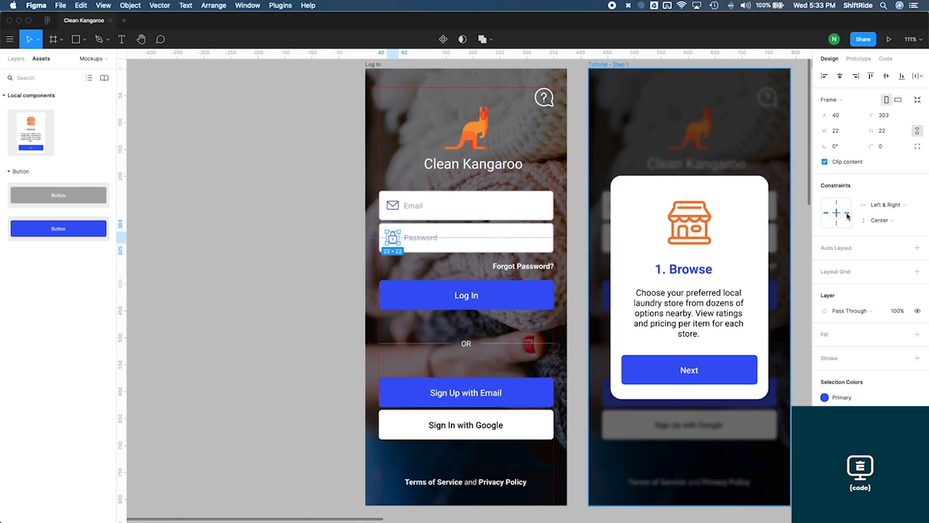
{"action": "left_click", "coordinate": [883, 205]}
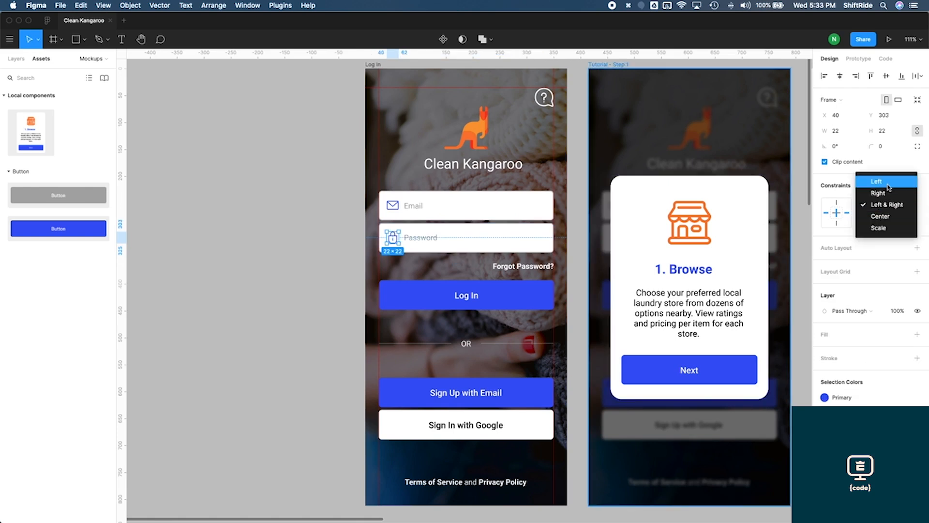
{"action": "left_click", "coordinate": [877, 180]}
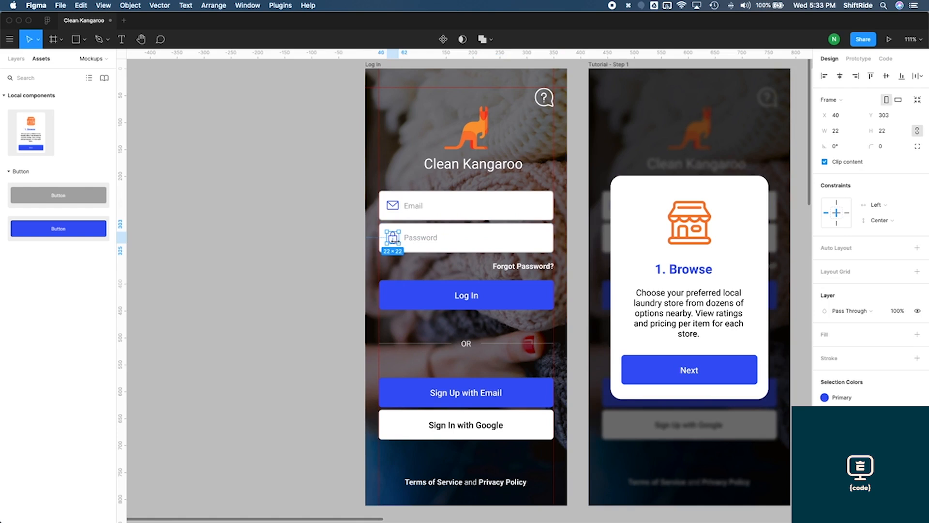
Set the Forgot Password? text's constraints to Right horizontally and Center vertically
{"action": "left_click", "coordinate": [538, 270]}
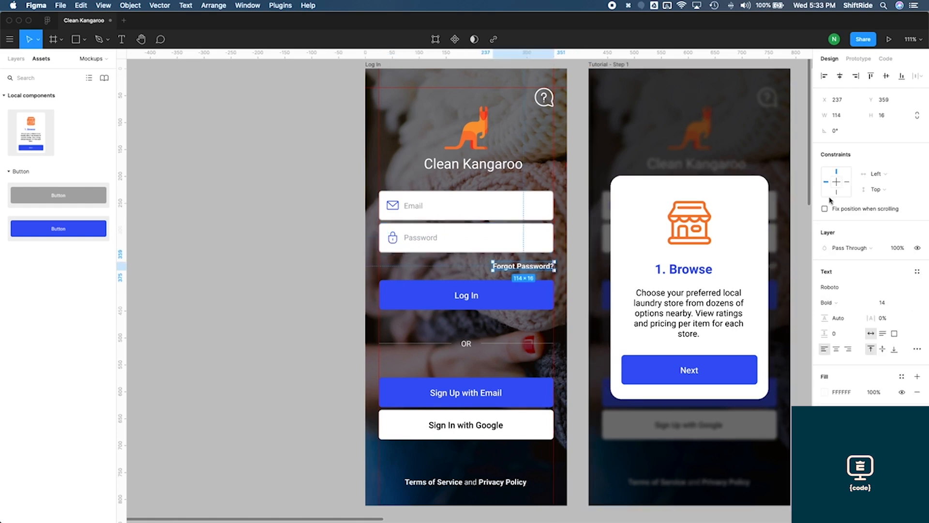
{"action": "left_click", "coordinate": [881, 174]}
{"action": "left_click", "coordinate": [882, 185]}
{"action": "left_click", "coordinate": [877, 189]}
{"action": "left_click", "coordinate": [882, 223]}
{"action": "scroll", "coordinate": [342, 267], "scroll_direction": "down", "scroll_amount": 1}
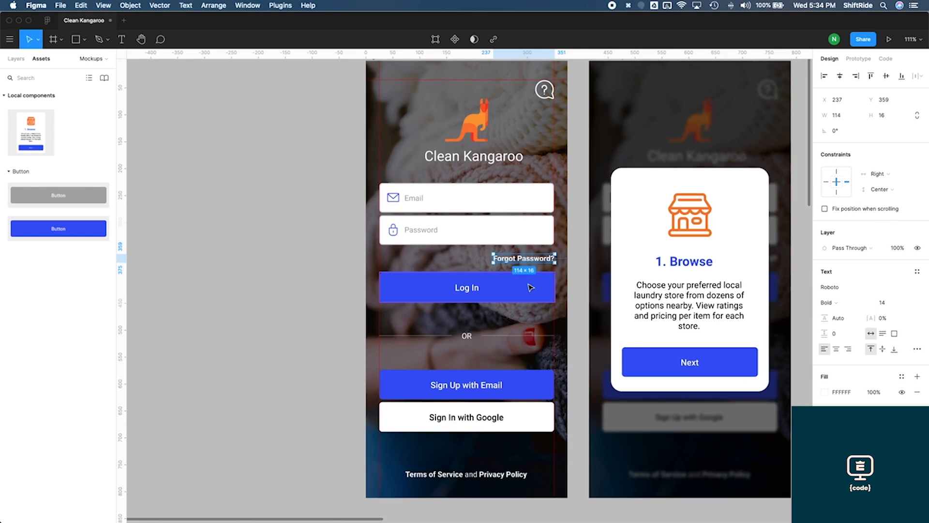
Set the Log In button's constraints to Left & Right horizontally and Center vertically
{"action": "key", "text": "Tab"}
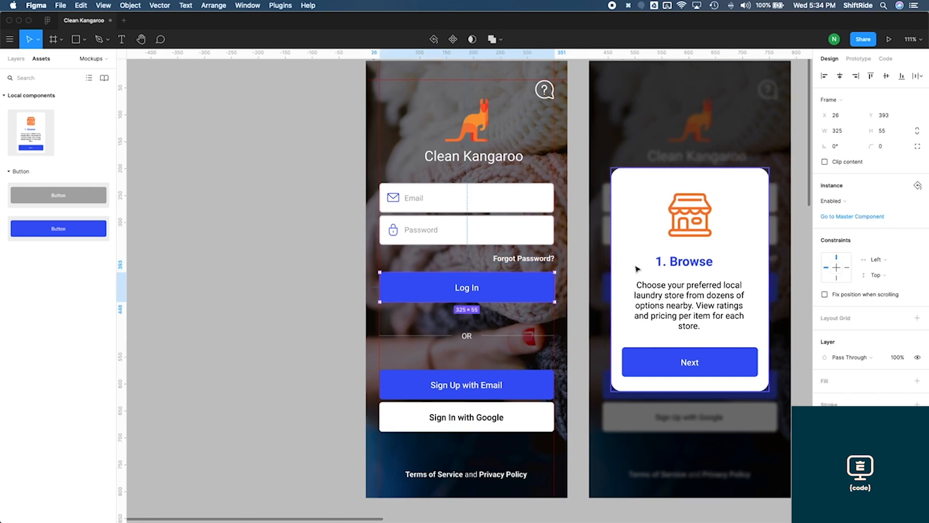
{"action": "left_click", "coordinate": [881, 260]}
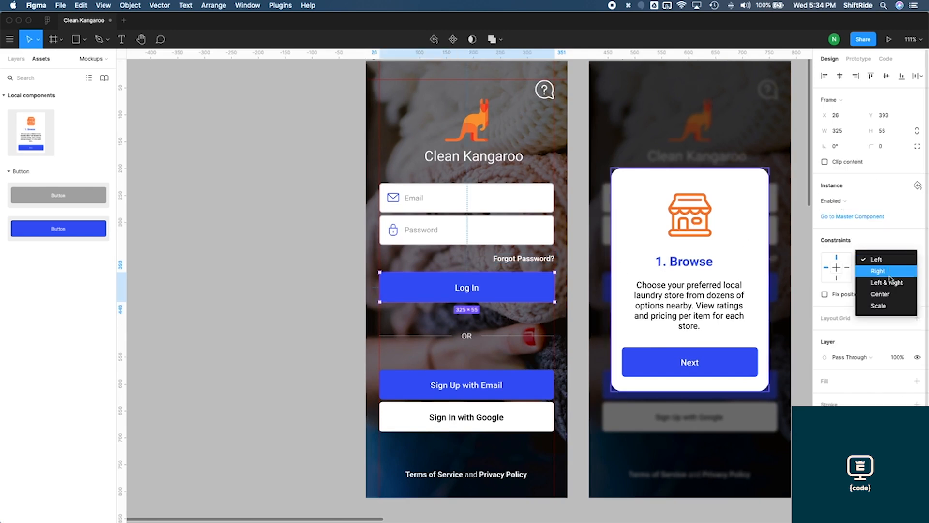
{"action": "left_click", "coordinate": [890, 282]}
{"action": "left_click", "coordinate": [884, 275]}
{"action": "left_click", "coordinate": [892, 310]}
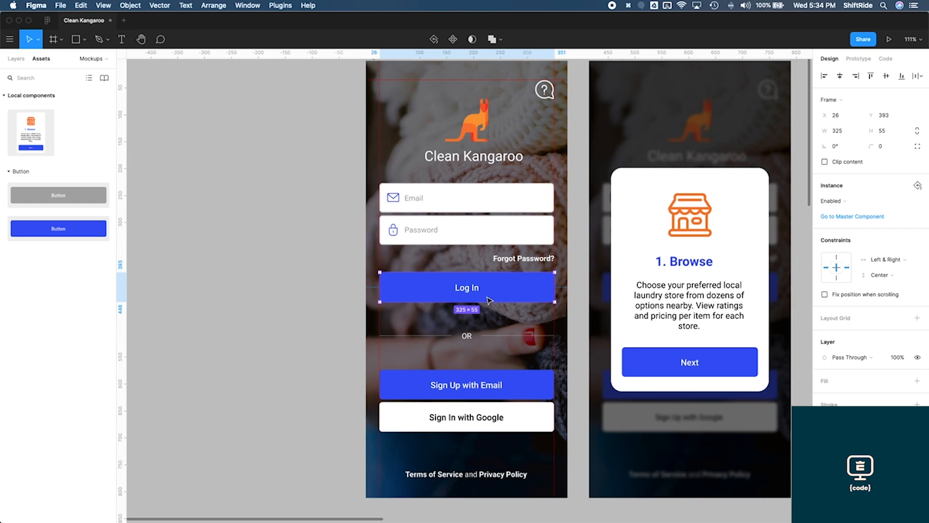
Set the divider, Sign Up with Email, Sign In with Google and Terms text constraints to Left & Right and Center
{"action": "scroll", "coordinate": [489, 301], "scroll_direction": "down", "scroll_amount": 2}
{"action": "left_click", "coordinate": [498, 336]}
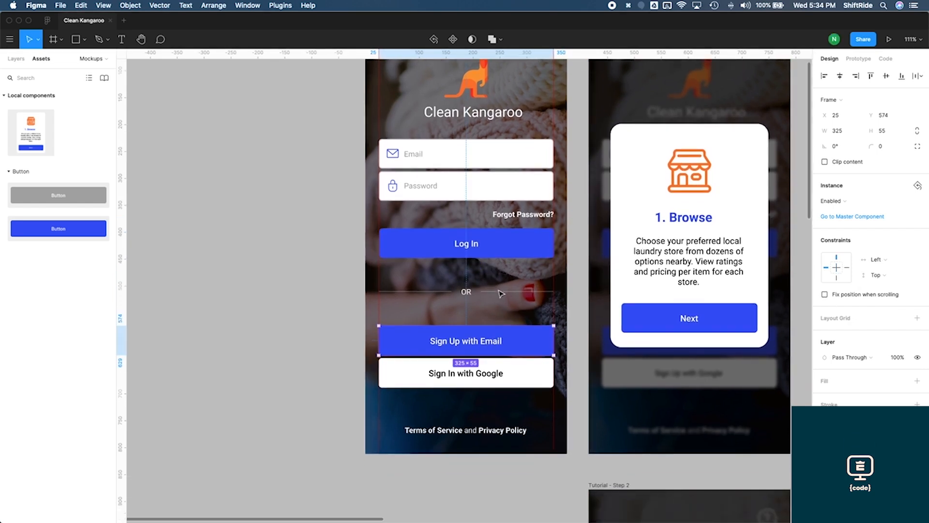
{"action": "left_click", "coordinate": [500, 292]}
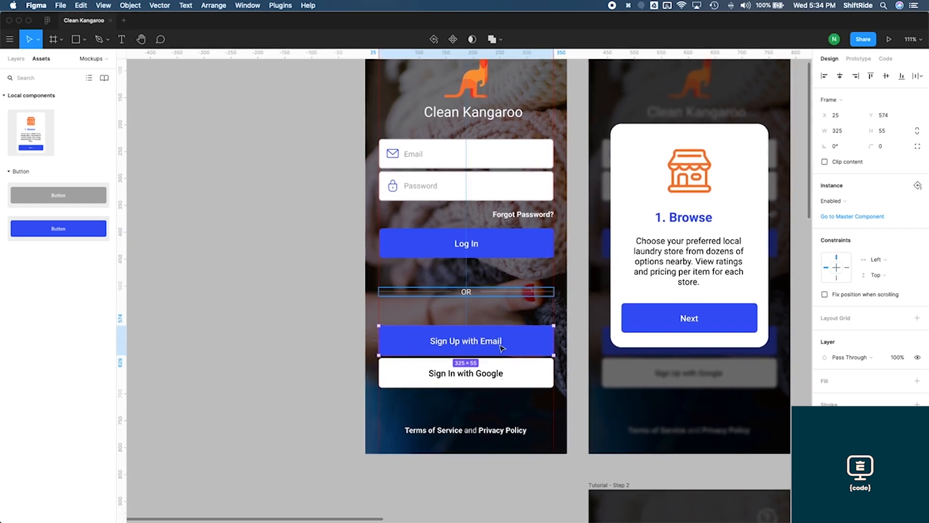
{"action": "left_click", "coordinate": [532, 344], "text": "shift"}
{"action": "left_click", "coordinate": [529, 376], "text": "shift"}
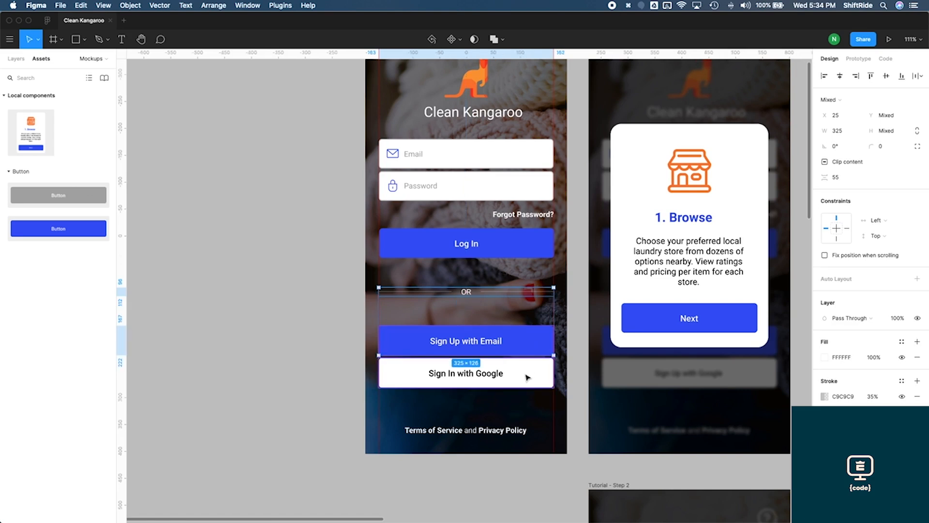
{"action": "left_click", "coordinate": [521, 431], "text": "shift"}
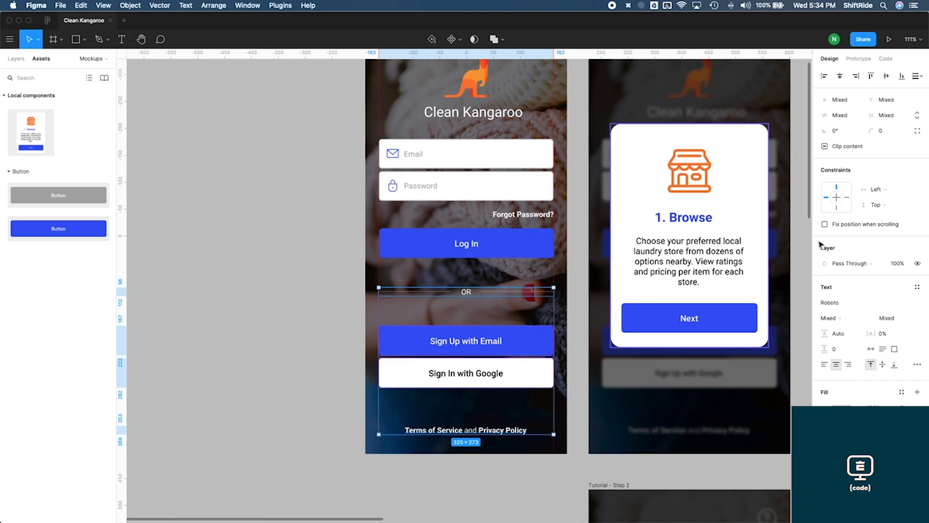
{"action": "left_click", "coordinate": [875, 190]}
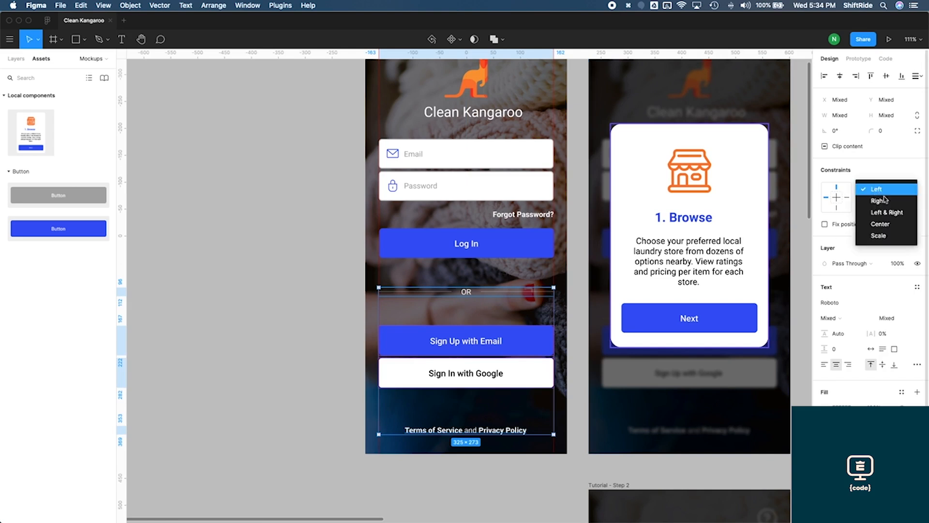
{"action": "left_click", "coordinate": [884, 212]}
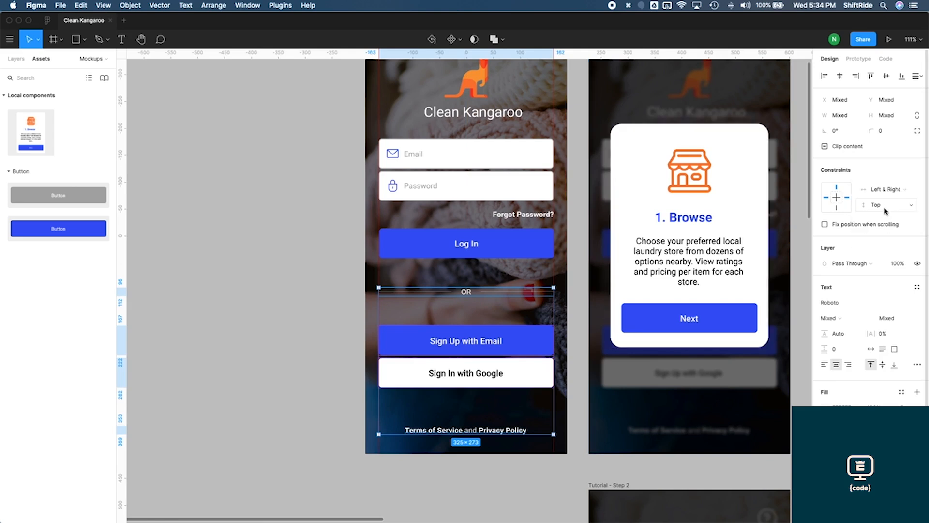
{"action": "left_click", "coordinate": [885, 210]}
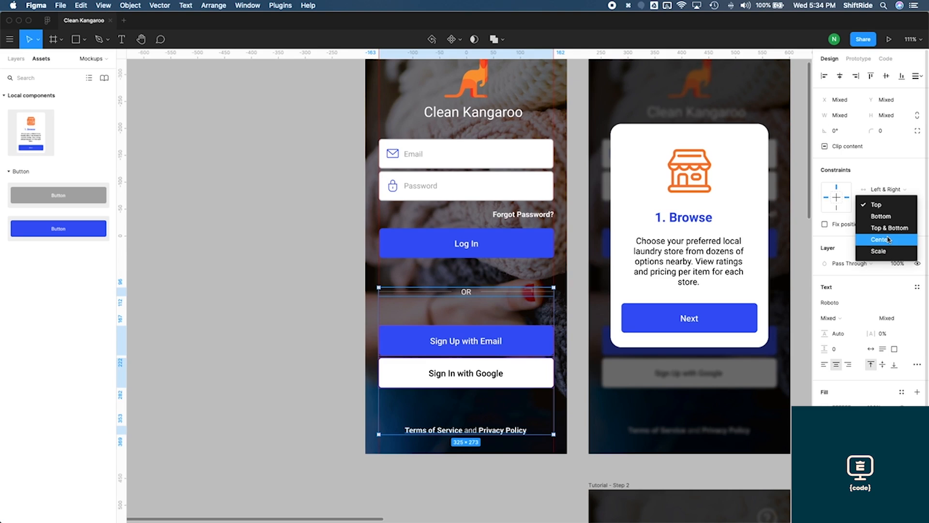
{"action": "left_click", "coordinate": [888, 240]}
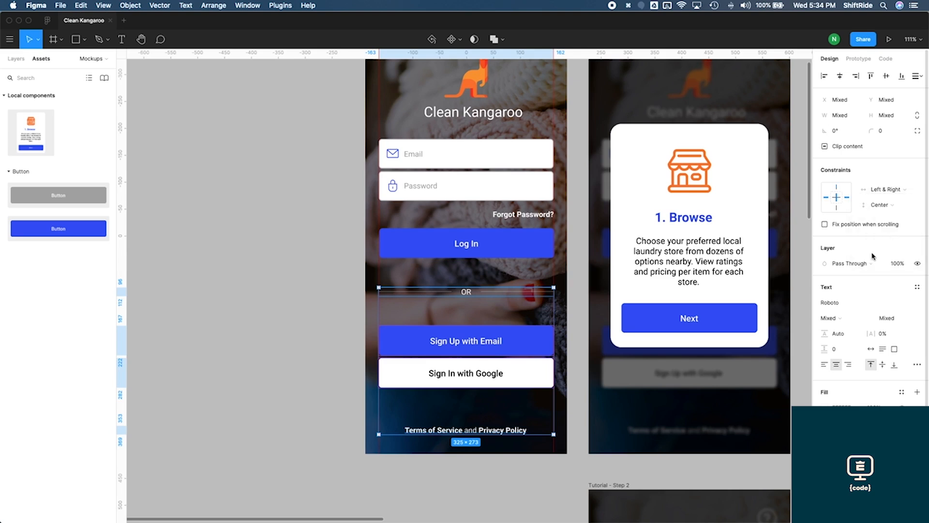
Set the Terms of Service and Privacy Policy text's vertical constraint to Bottom
{"action": "left_click", "coordinate": [514, 450]}
{"action": "left_click", "coordinate": [513, 431]}
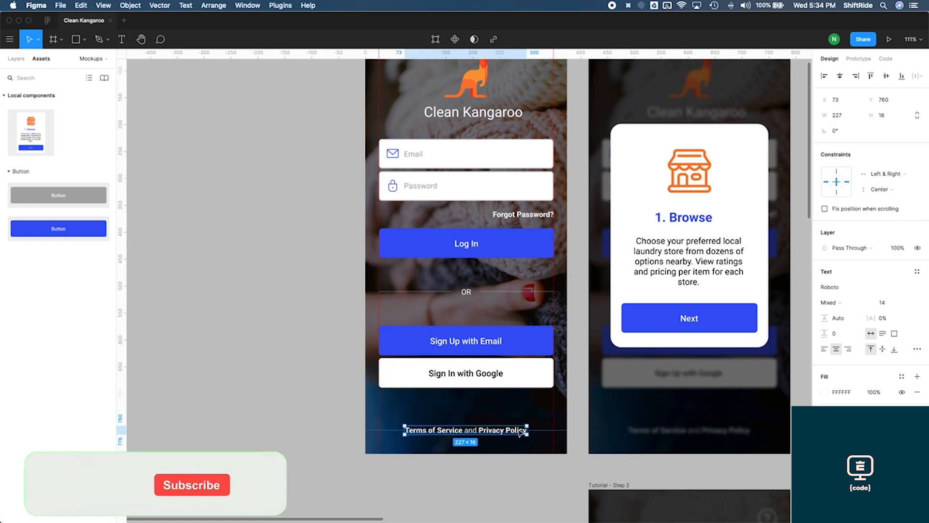
{"action": "left_click", "coordinate": [879, 189]}
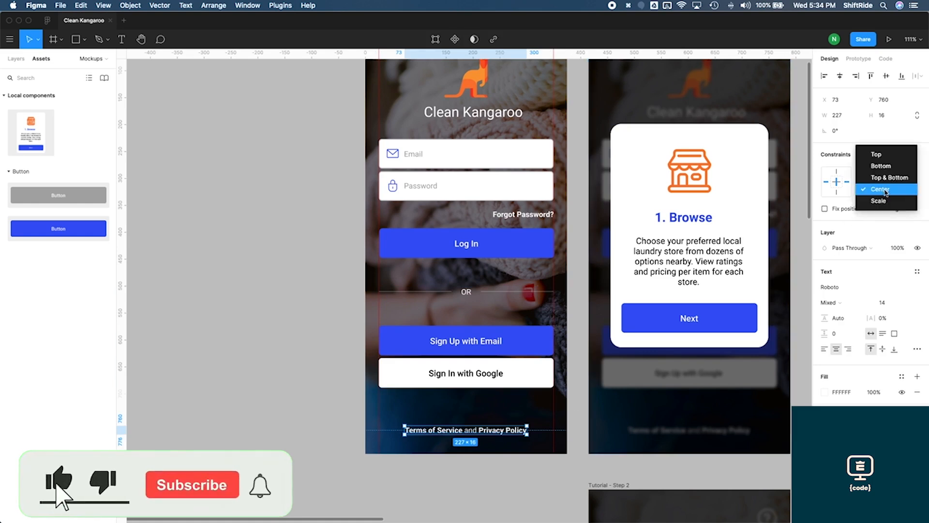
{"action": "left_click", "coordinate": [881, 166]}
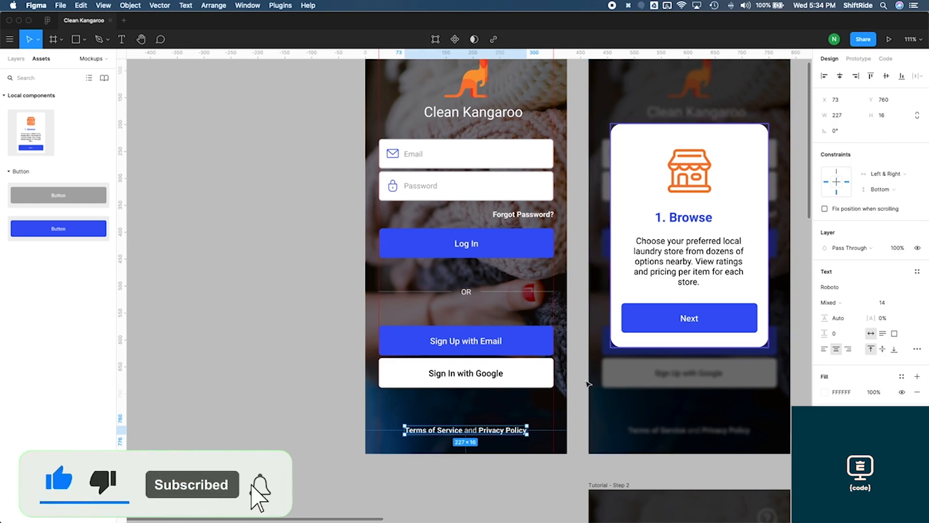
Unlock the Background layer, set its constraints to Left & Right and Top & Bottom, then lock it again
{"action": "left_click", "coordinate": [334, 376]}
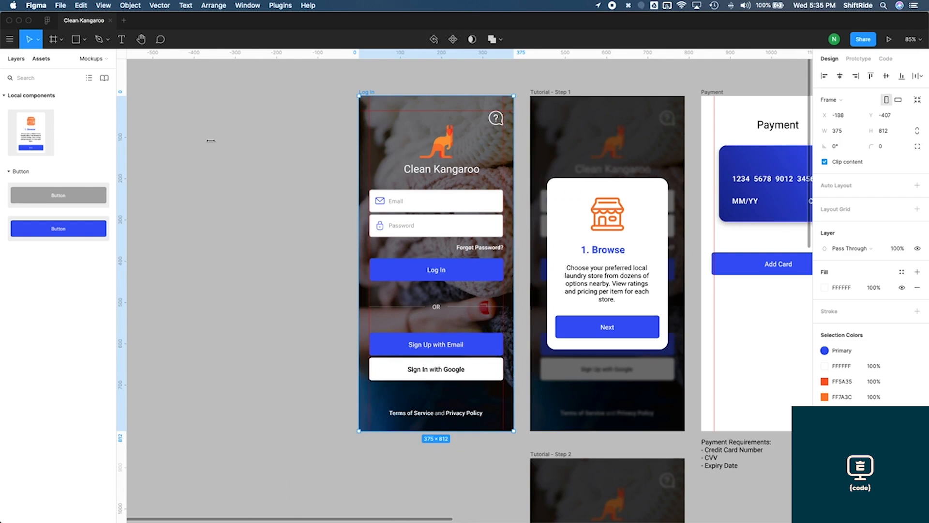
{"action": "scroll", "coordinate": [58, 315], "scroll_direction": "down", "scroll_amount": 2}
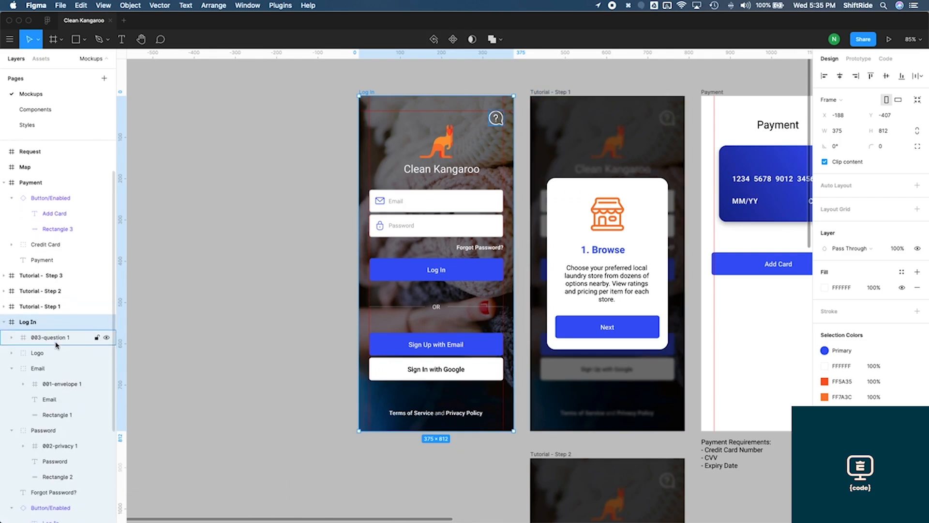
{"action": "scroll", "coordinate": [57, 347], "scroll_direction": "down", "scroll_amount": 5}
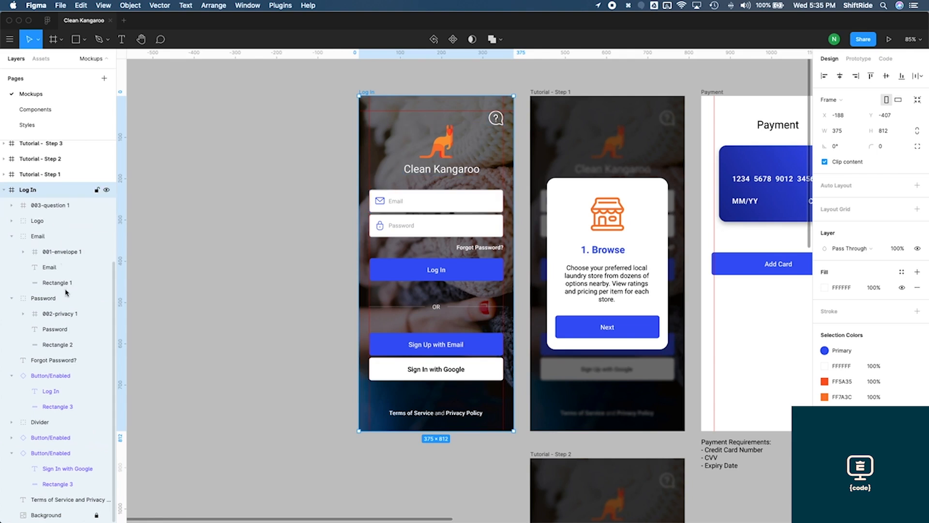
{"action": "left_click", "coordinate": [97, 516]}
{"action": "left_click", "coordinate": [65, 516]}
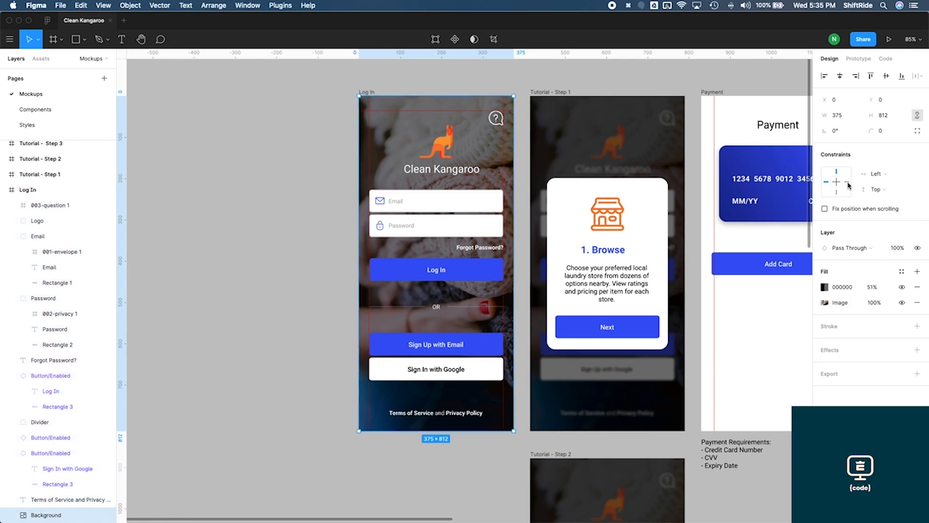
{"action": "left_click", "coordinate": [876, 174]}
{"action": "left_click", "coordinate": [878, 196]}
{"action": "left_click", "coordinate": [878, 194]}
{"action": "left_click", "coordinate": [886, 212]}
{"action": "left_click", "coordinate": [97, 516]}
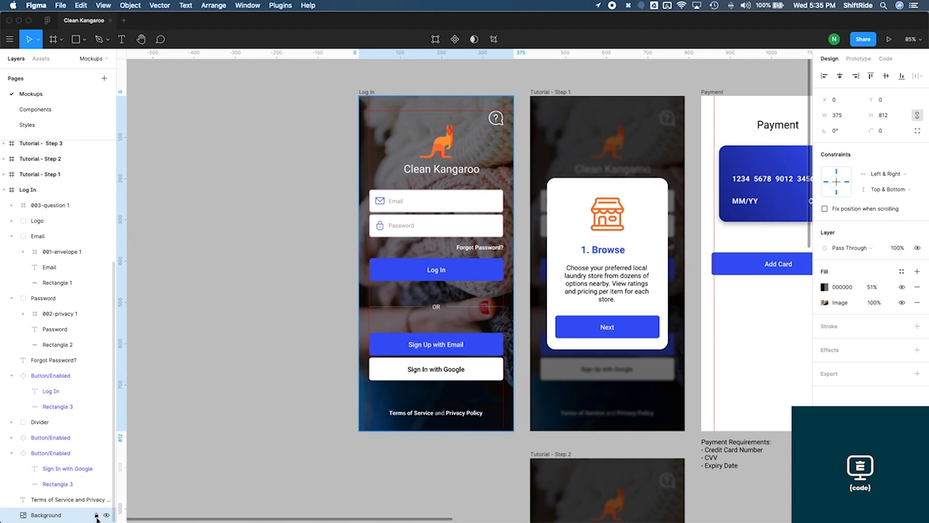
Resize the Log In frame to the iPhone 11 Pro Max preset to test its constraints
{"action": "left_click", "coordinate": [4, 190]}
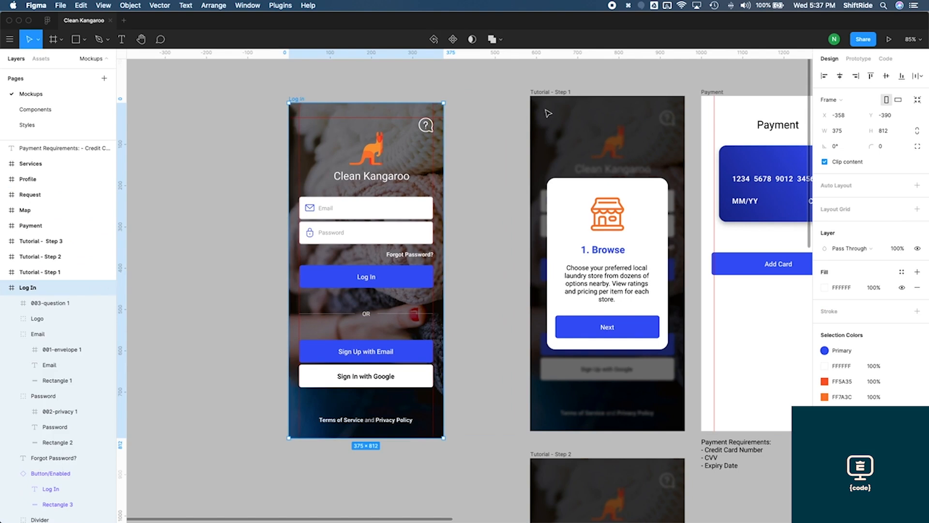
{"action": "left_click", "coordinate": [825, 100]}
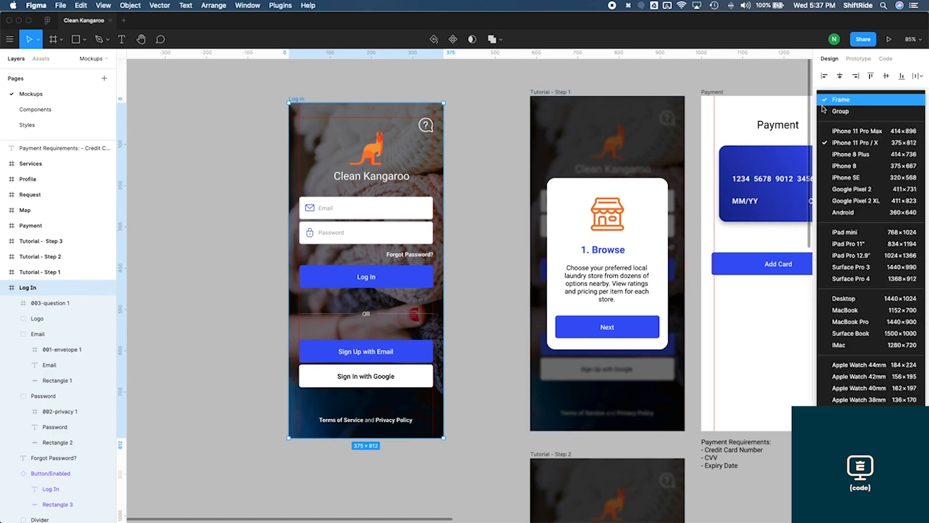
{"action": "left_click", "coordinate": [848, 132]}
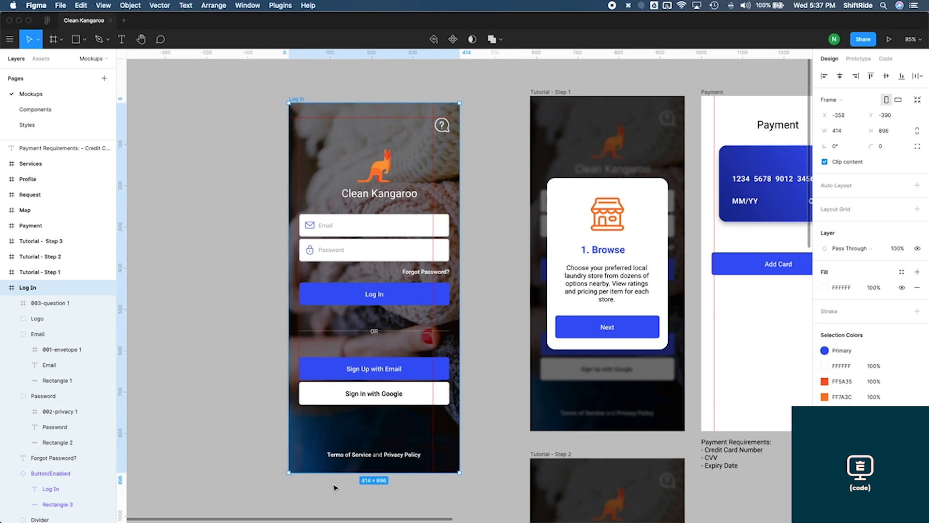
Resize the Log In frame to the iPad mini preset and move it, then undo both changes
{"action": "left_click", "coordinate": [838, 102]}
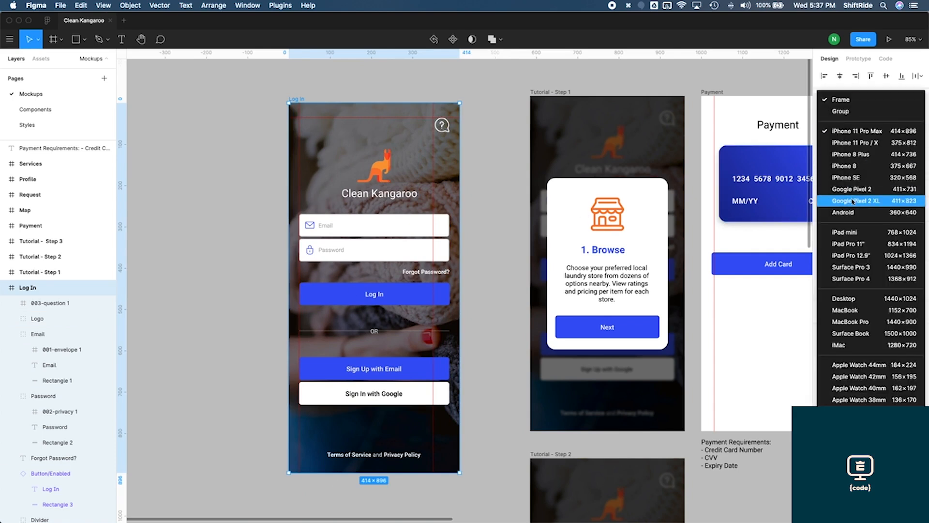
{"action": "left_click", "coordinate": [859, 234]}
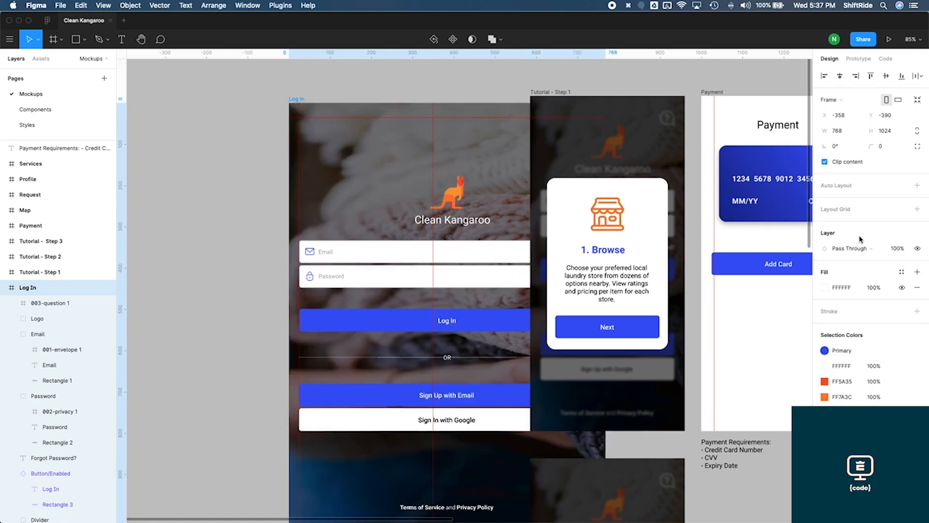
{"action": "scroll", "coordinate": [406, 240], "scroll_direction": "up", "scroll_amount": 1}
{"action": "left_click_drag", "start_coordinate": [304, 131], "coordinate": [190, 119]}
{"action": "scroll", "coordinate": [391, 192], "scroll_direction": "down", "scroll_amount": 2}
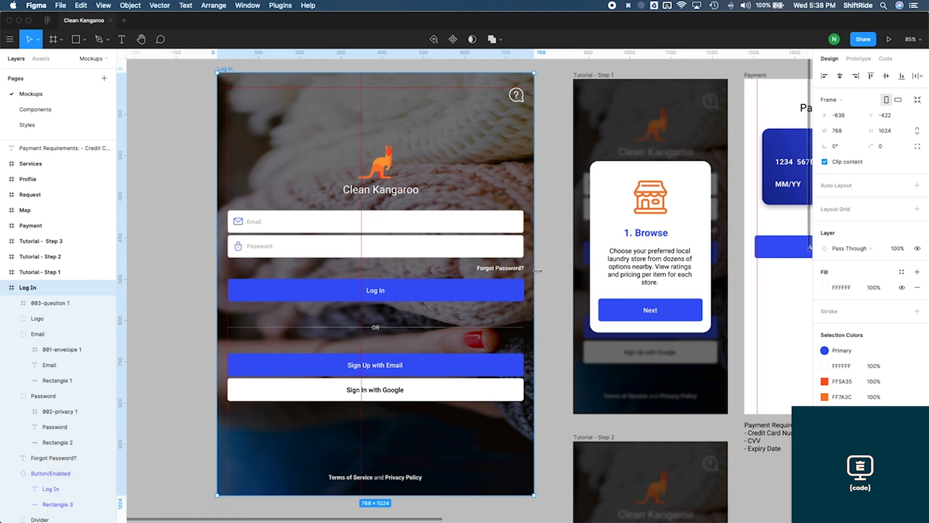
{"action": "key", "text": "super+z"}
{"action": "key", "text": "super+z"}
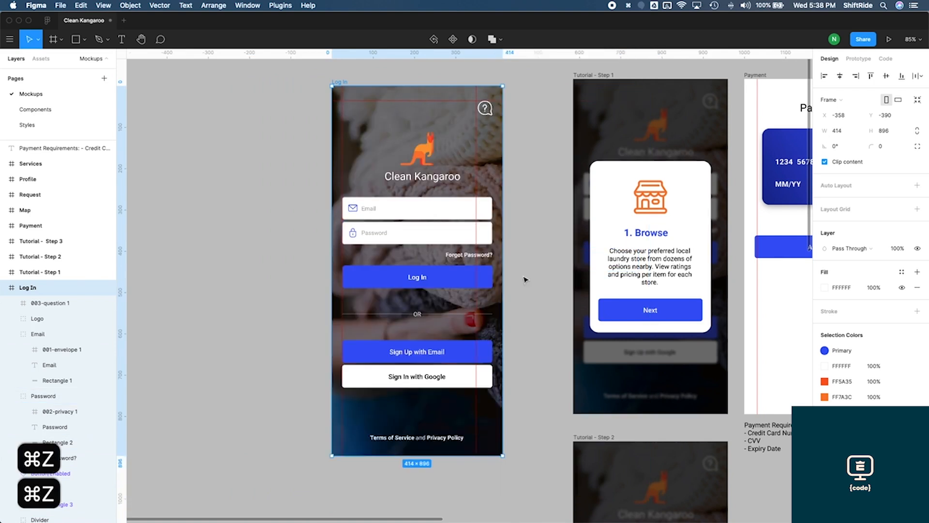
Return the Log In frame to the iPhone 11 Pro / X preset size
{"action": "left_click", "coordinate": [837, 101]}
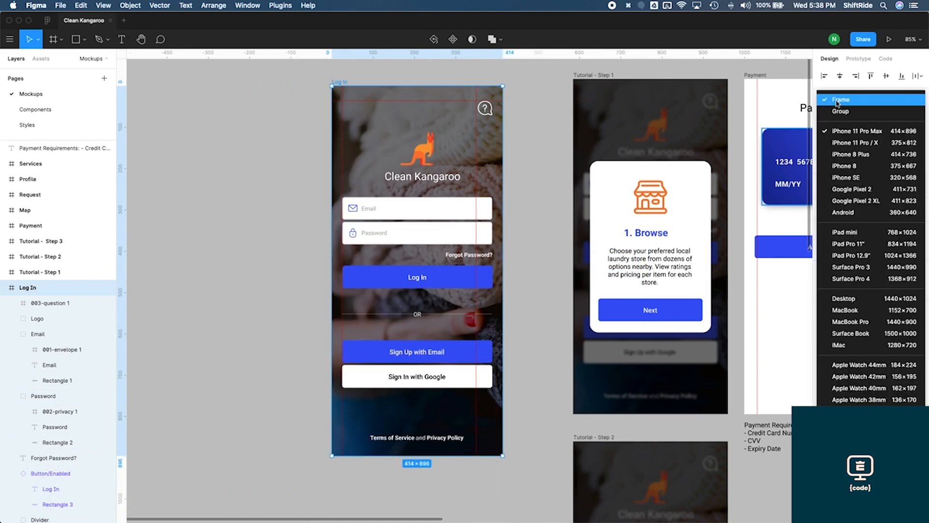
{"action": "left_click", "coordinate": [853, 144]}
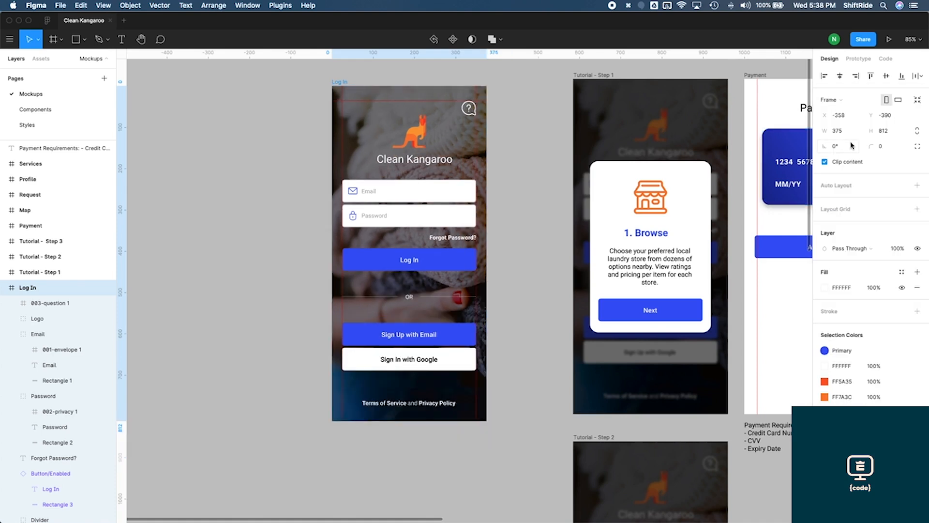
{"action": "left_click_drag", "start_coordinate": [344, 85], "coordinate": [411, 78]}
{"action": "left_click", "coordinate": [567, 223]}
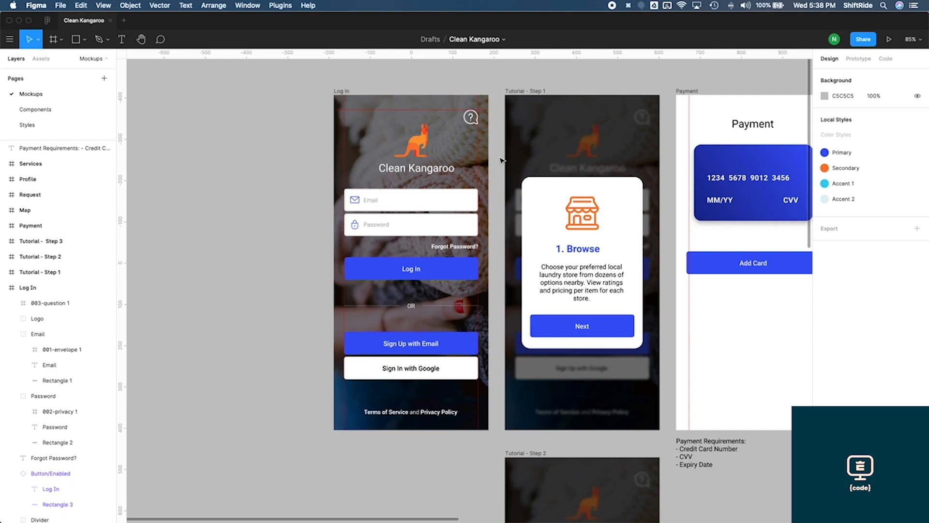
{"action": "scroll", "coordinate": [501, 160], "scroll_direction": "right", "scroll_amount": 3}
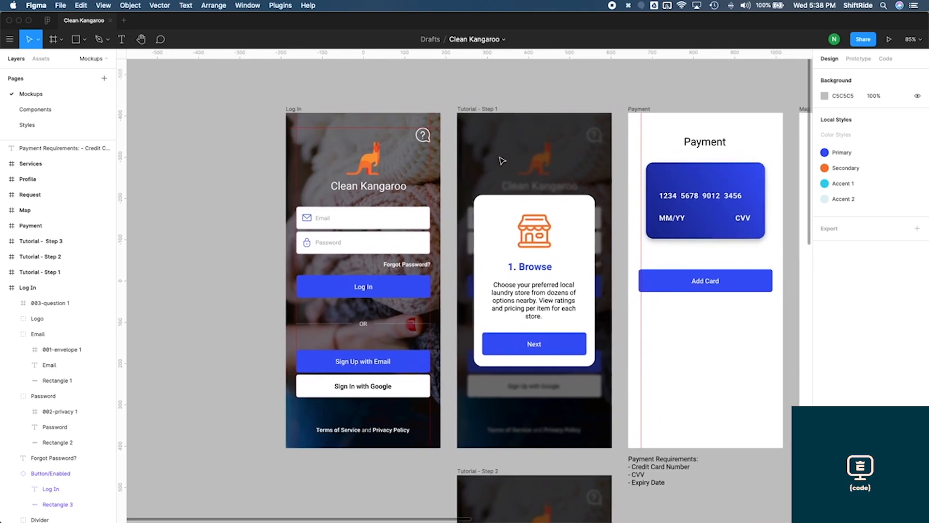
{"action": "scroll", "coordinate": [502, 159], "scroll_direction": "down", "scroll_amount": 8}
{"action": "scroll", "coordinate": [501, 161], "scroll_direction": "down", "scroll_amount": 10}
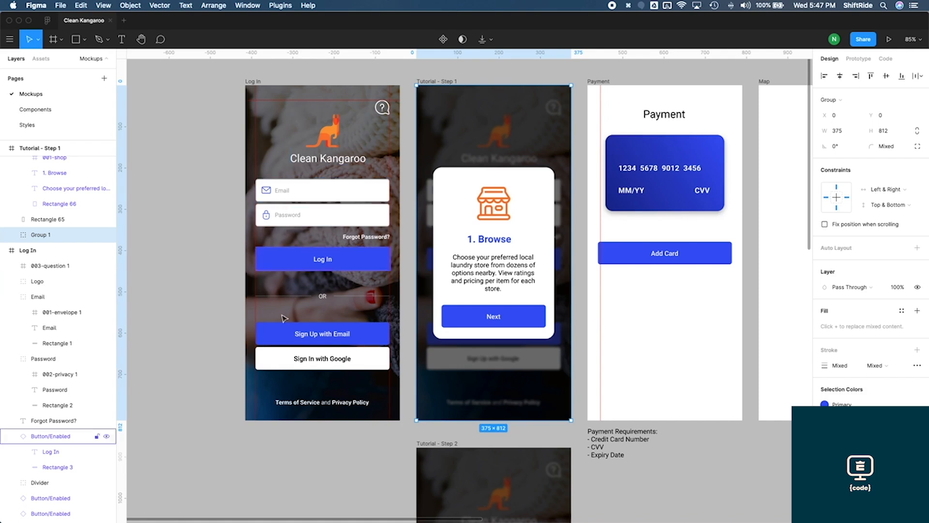
Resize the Log In frame to the iPhone 11 Pro Max preset, then undo the resize
{"action": "left_click", "coordinate": [254, 81]}
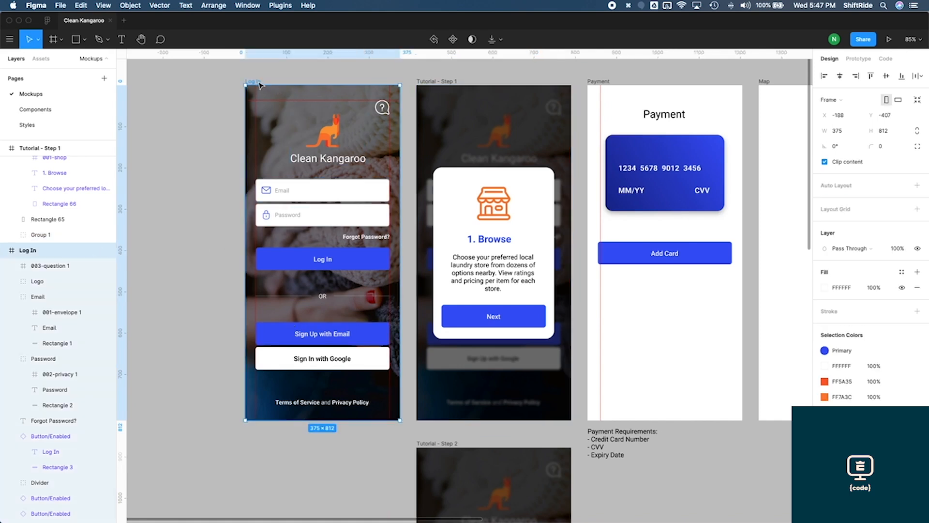
{"action": "left_click", "coordinate": [839, 101]}
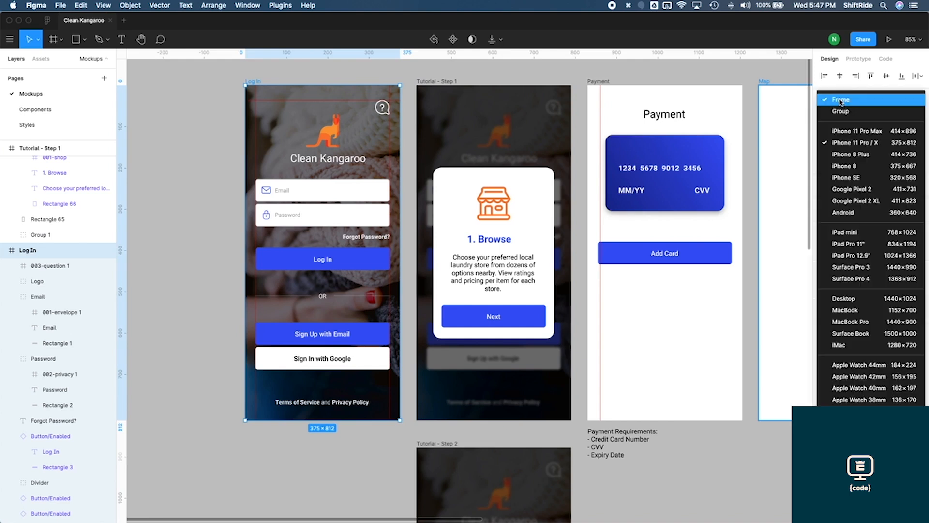
{"action": "left_click", "coordinate": [848, 127]}
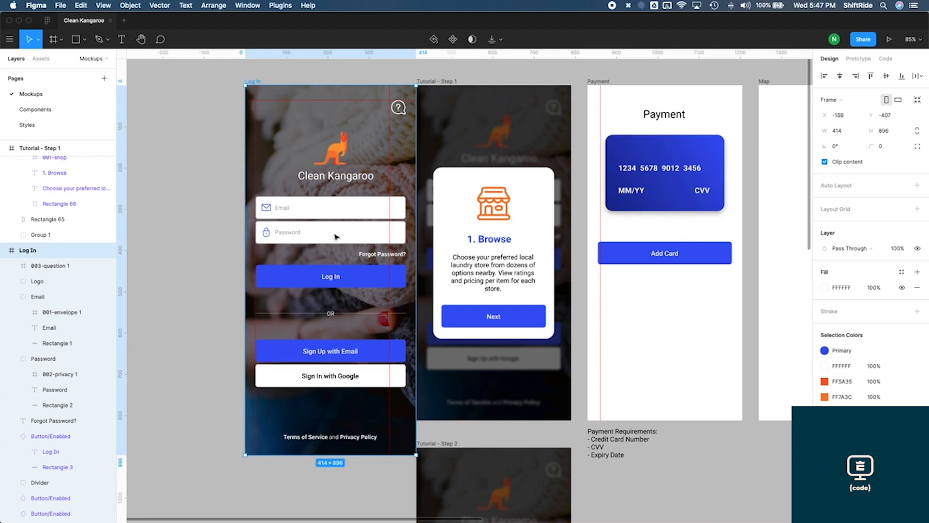
{"action": "key", "text": "super+z"}
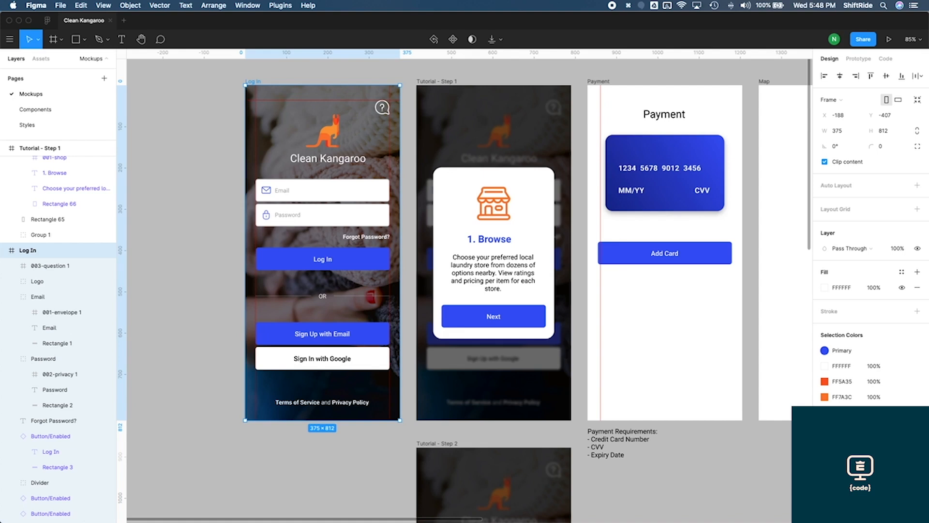
{"action": "left_click", "coordinate": [917, 460]}
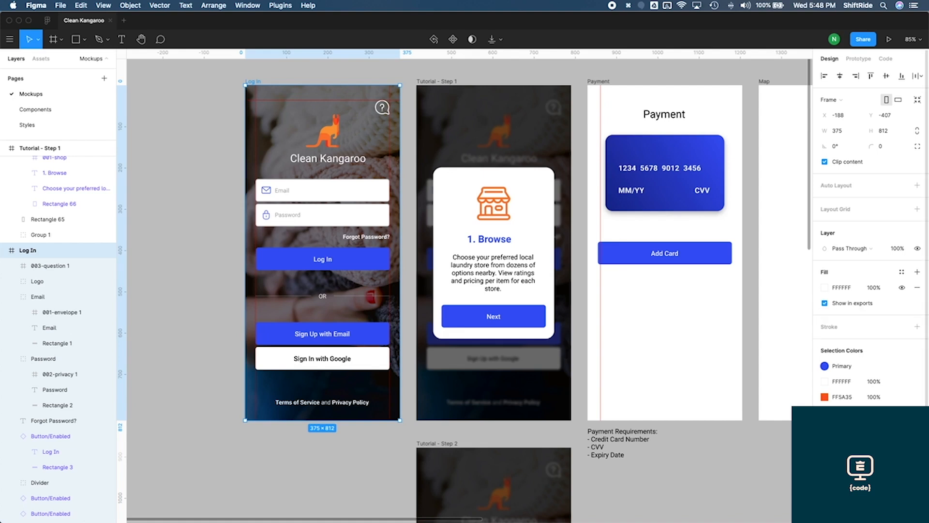
{"action": "scroll", "coordinate": [869, 227], "scroll_direction": "down", "scroll_amount": 2}
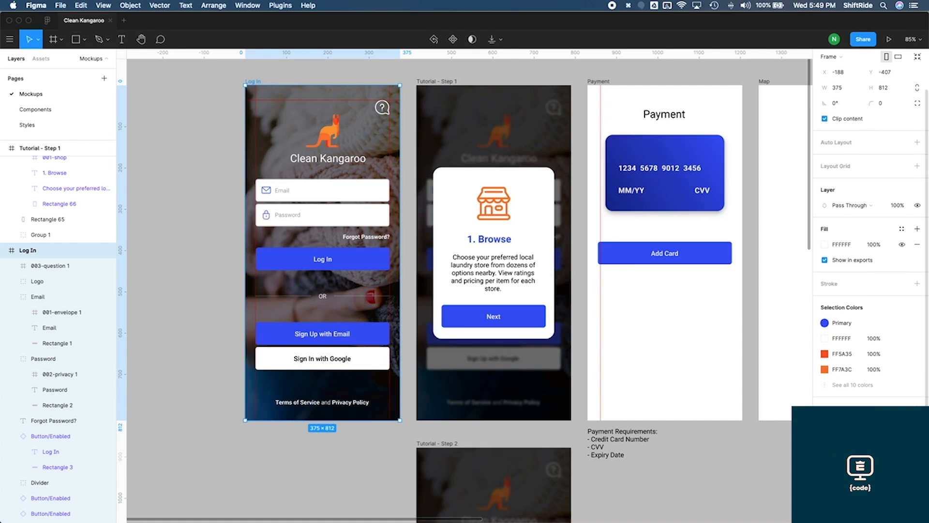
Export the Log In frame as a PNG named Log In.png into the Downloads folder
{"action": "key", "text": "super+shift+e"}
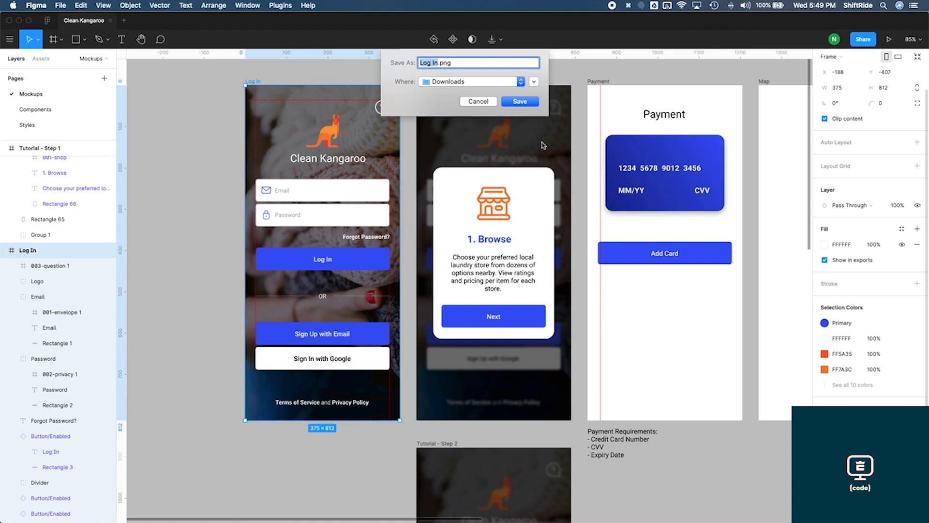
{"action": "left_click", "coordinate": [520, 101]}
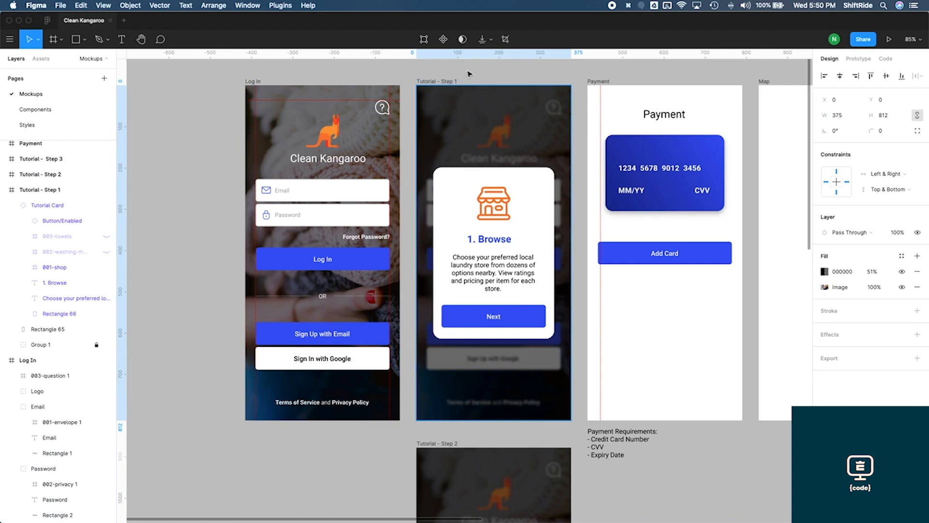
{"action": "left_click", "coordinate": [182, 194]}
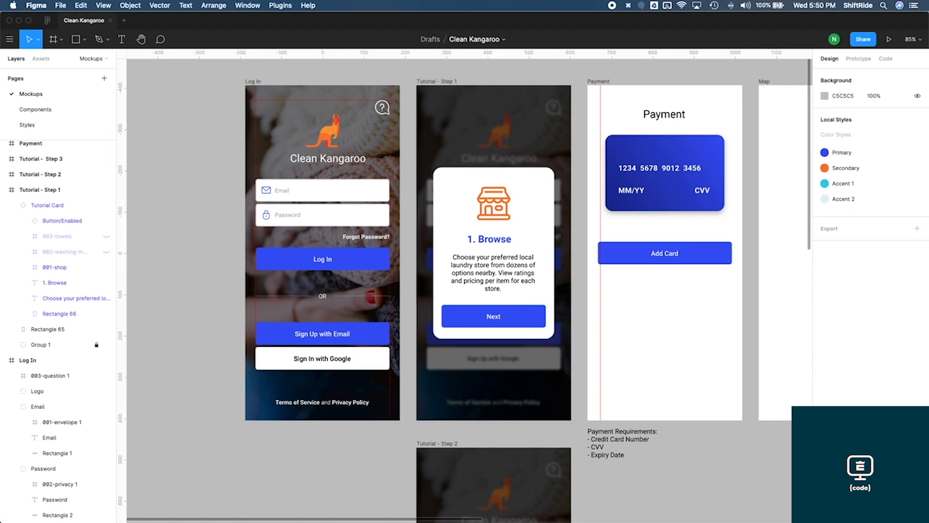
Import the exported Log In.png image into the Tutorial - Step 1 frame as its full-size background
{"action": "left_click_drag", "start_coordinate": [1, 368], "coordinate": [490, 169]}
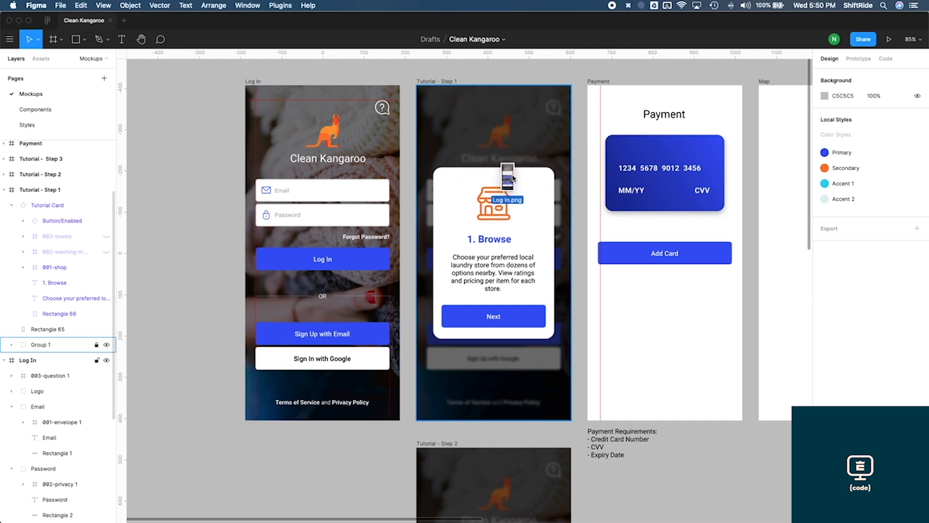
{"action": "left_click_drag", "start_coordinate": [512, 215], "coordinate": [490, 299]}
{"action": "left_click_drag", "start_coordinate": [513, 244], "coordinate": [516, 242]}
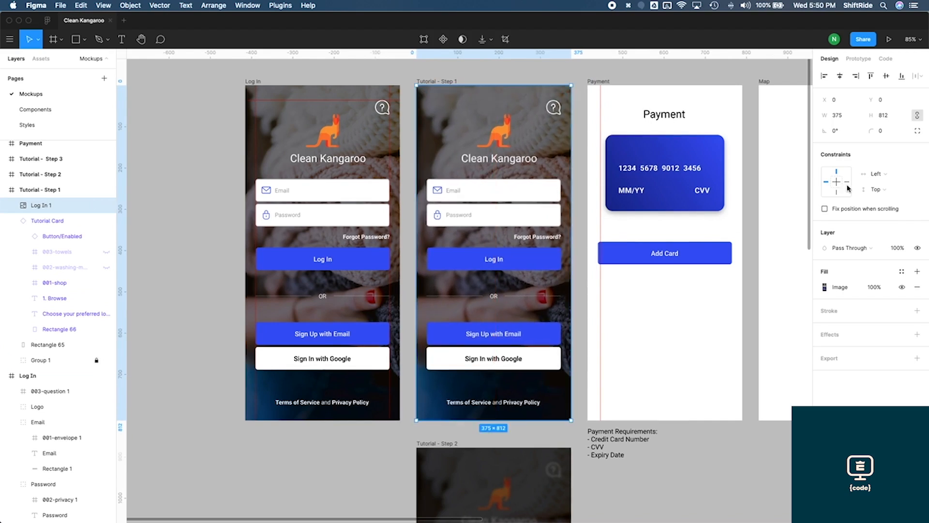
Set the imported Log In 1 image's constraints to Left & Right and Top & Bottom
{"action": "left_click", "coordinate": [878, 174]}
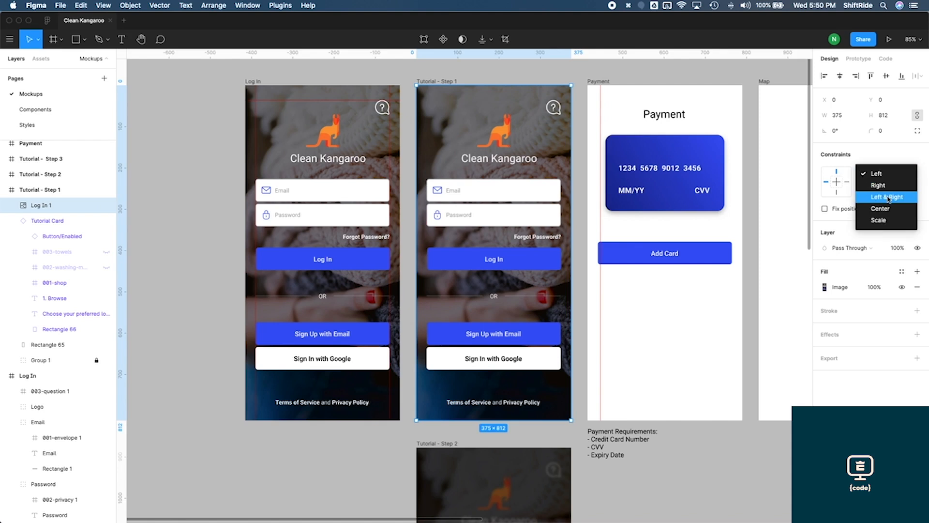
{"action": "left_click", "coordinate": [879, 193]}
{"action": "left_click", "coordinate": [879, 193]}
{"action": "left_click", "coordinate": [889, 216]}
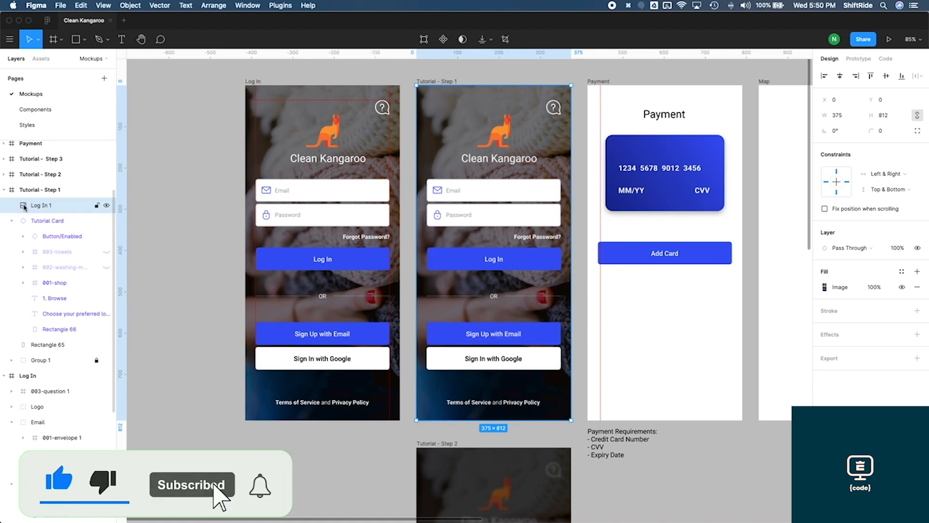
Move the Log In 1 image layer below Group 1, then delete the old Group 1
{"action": "left_click_drag", "start_coordinate": [24, 207], "coordinate": [49, 354]}
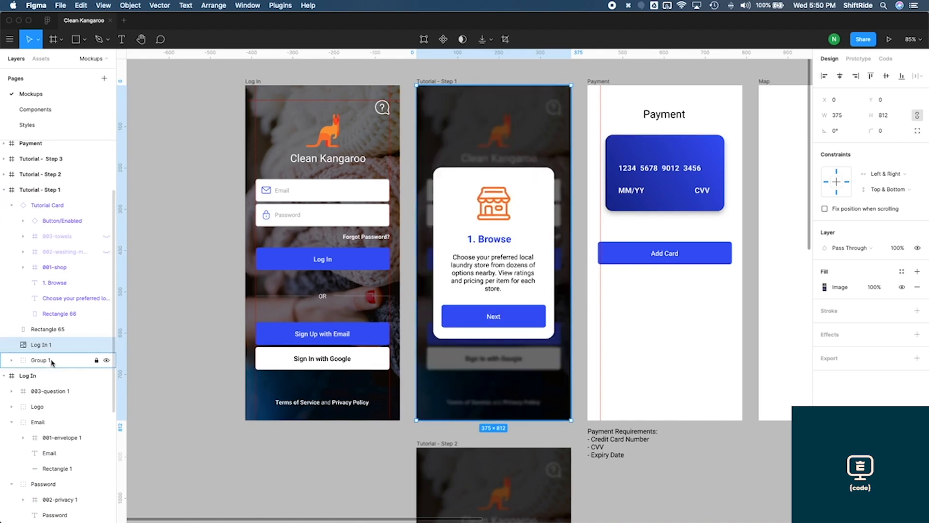
{"action": "left_click", "coordinate": [52, 361]}
{"action": "key", "text": "Delete"}
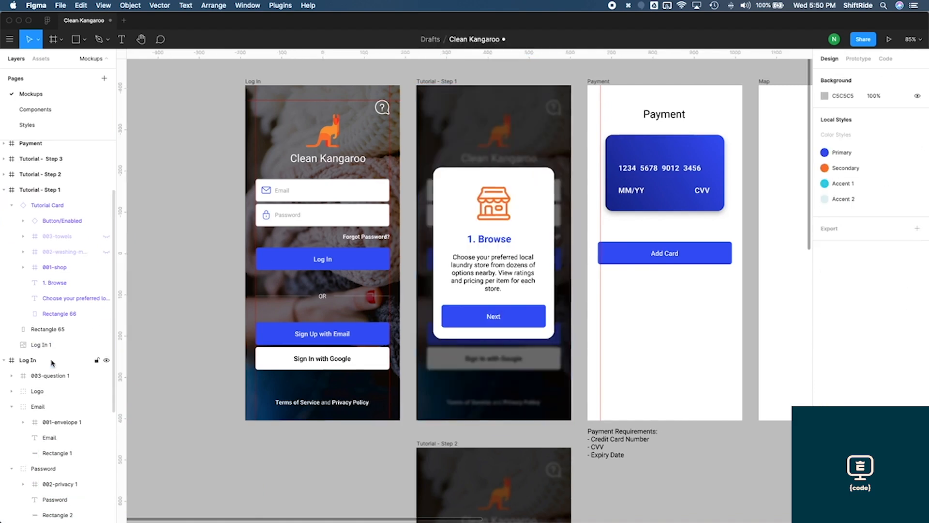
Try to nudge the dark overlay rectangle sideways, then undo the moves
{"action": "left_click", "coordinate": [61, 342]}
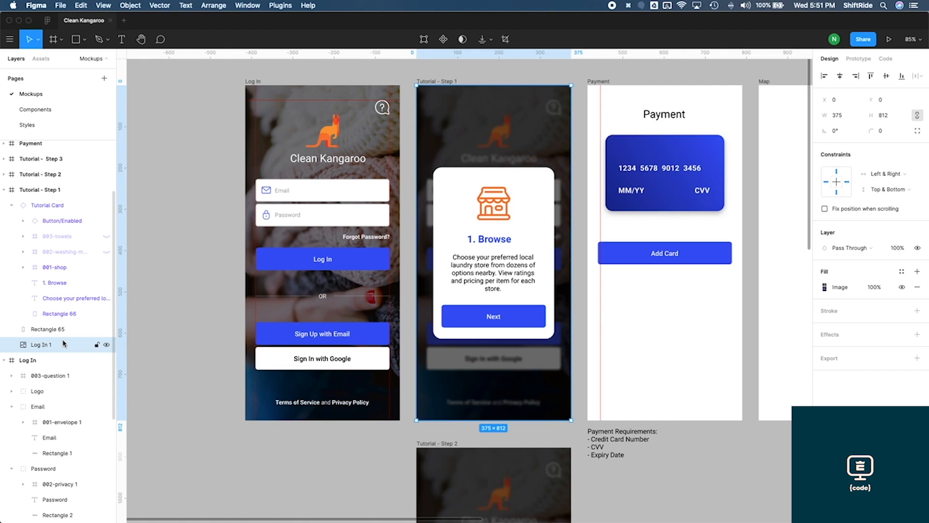
{"action": "left_click", "coordinate": [65, 334]}
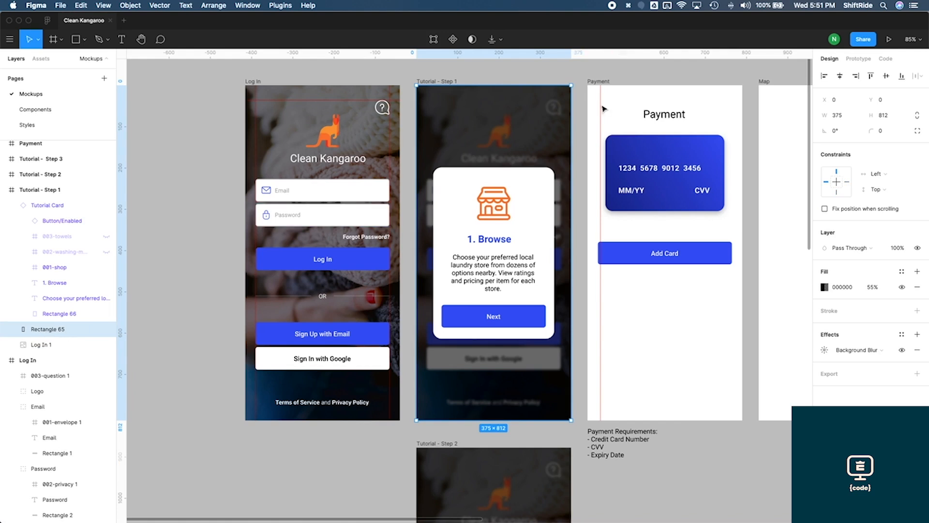
{"action": "left_click_drag", "start_coordinate": [565, 125], "coordinate": [553, 126]}
{"action": "key", "text": "shift+Left"}
{"action": "key", "text": "shift+Right"}
{"action": "key", "text": "shift+Right"}
{"action": "key", "text": "shift+Left"}
{"action": "key", "text": "super+z"}
{"action": "key", "text": "super+z"}
{"action": "key", "text": "super+z"}
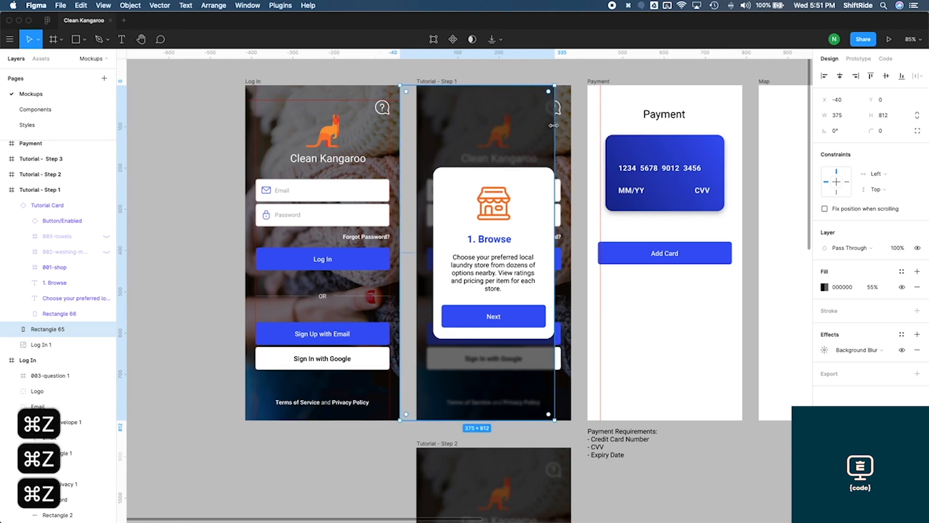
Set the dark overlay rectangle's constraints to Left & Right and Top & Bottom
{"action": "left_click", "coordinate": [876, 174]}
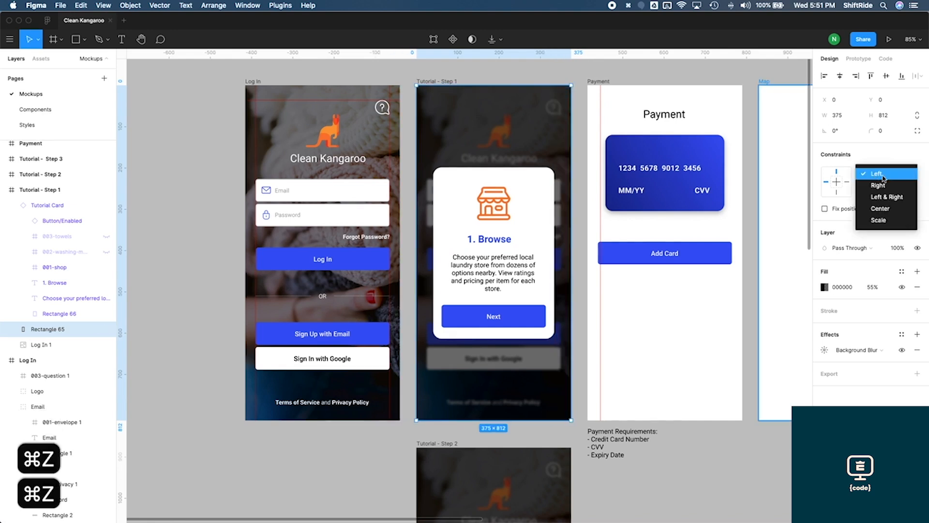
{"action": "left_click", "coordinate": [887, 197]}
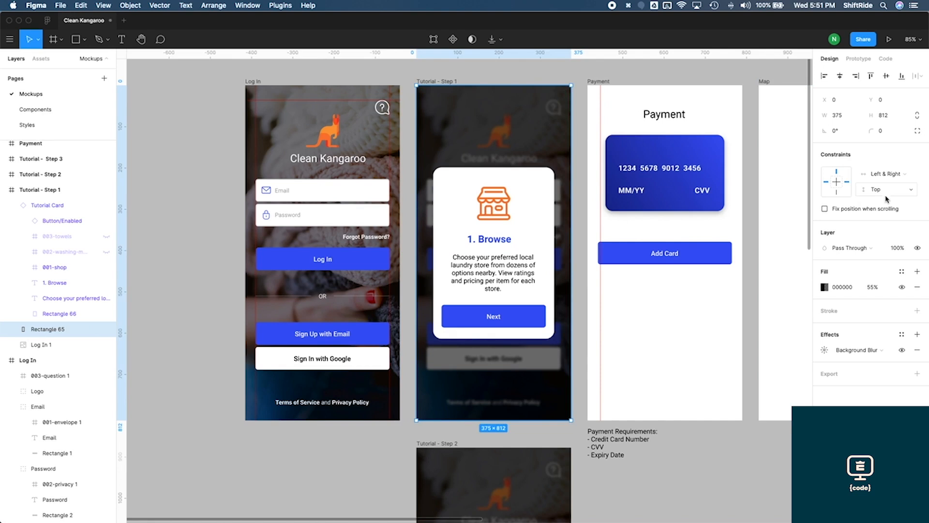
{"action": "left_click", "coordinate": [886, 189]}
{"action": "left_click", "coordinate": [888, 208]}
Group the overlay rectangle with the Log In 1 image and lock the new group
{"action": "left_click", "coordinate": [60, 344]}
{"action": "left_click", "coordinate": [60, 329], "text": "shift"}
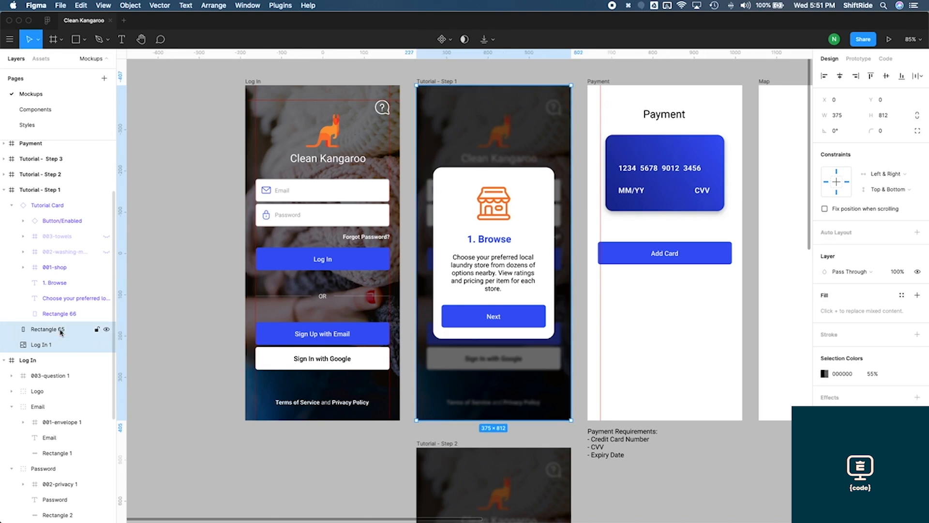
{"action": "key", "text": "super+g"}
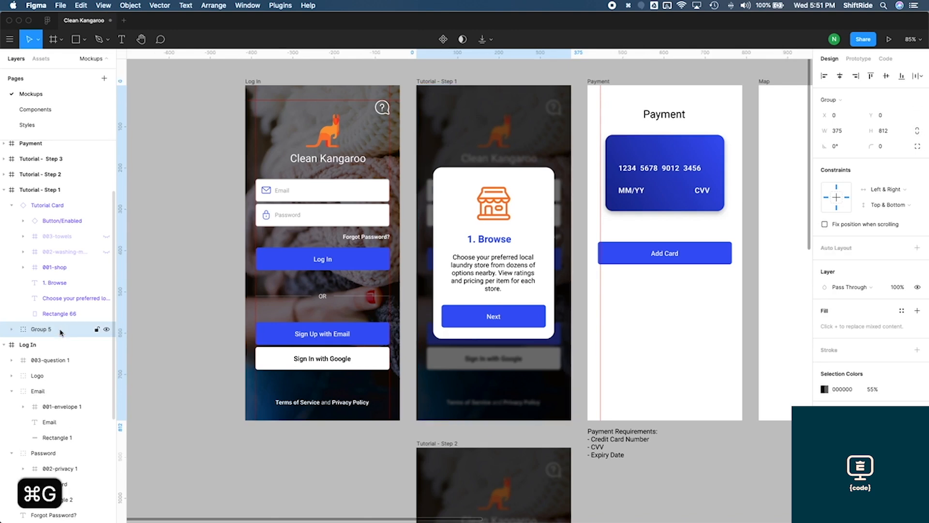
{"action": "left_click", "coordinate": [97, 330]}
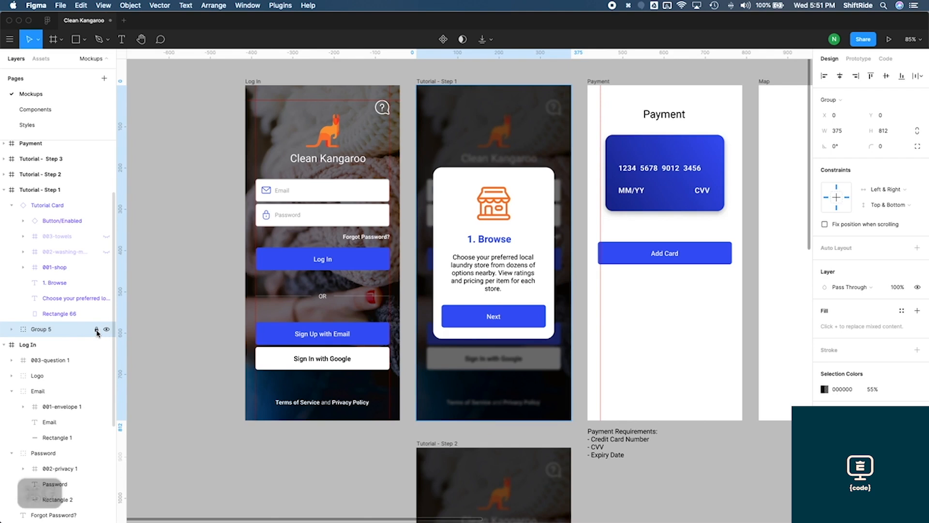
Resize the Tutorial - Step 1 frame to the iPhone 11 Pro Max preset, then back to iPhone 11 Pro / X
{"action": "left_click", "coordinate": [449, 84]}
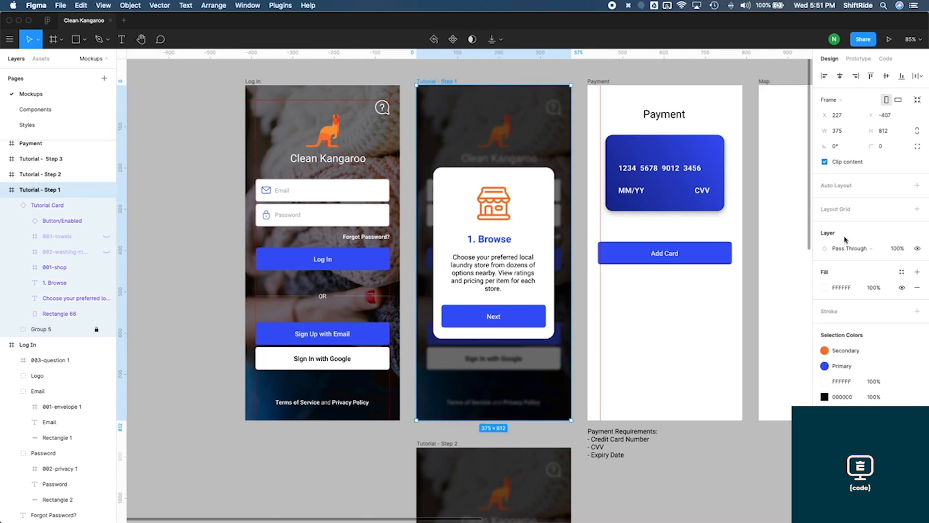
{"action": "left_click", "coordinate": [837, 101]}
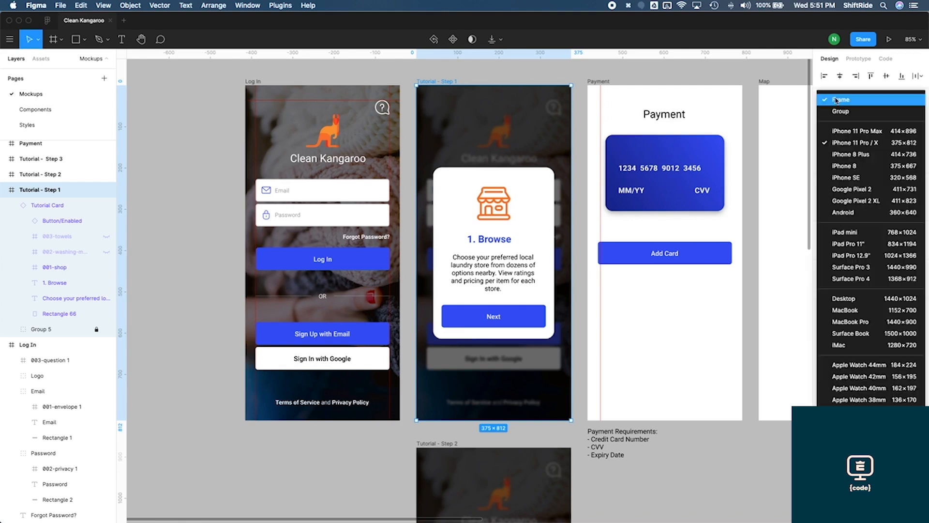
{"action": "left_click", "coordinate": [844, 131]}
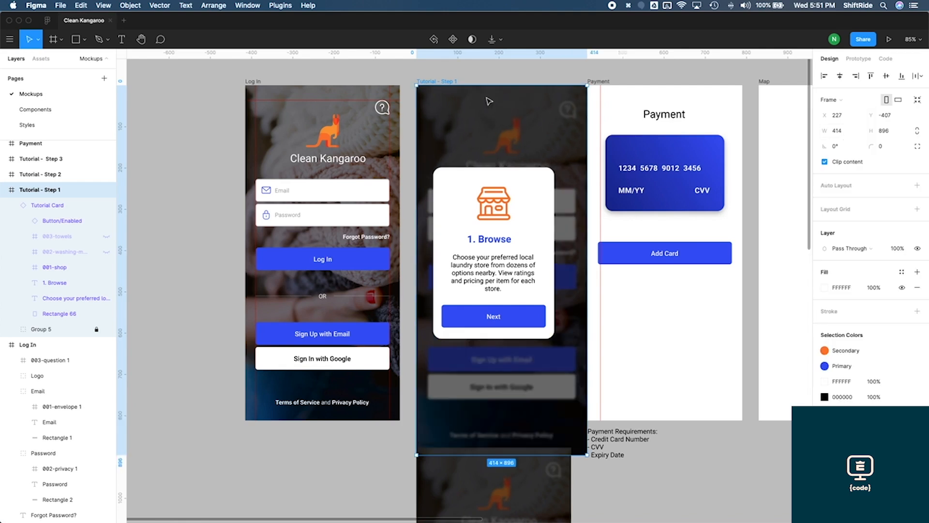
{"action": "left_click", "coordinate": [833, 100]}
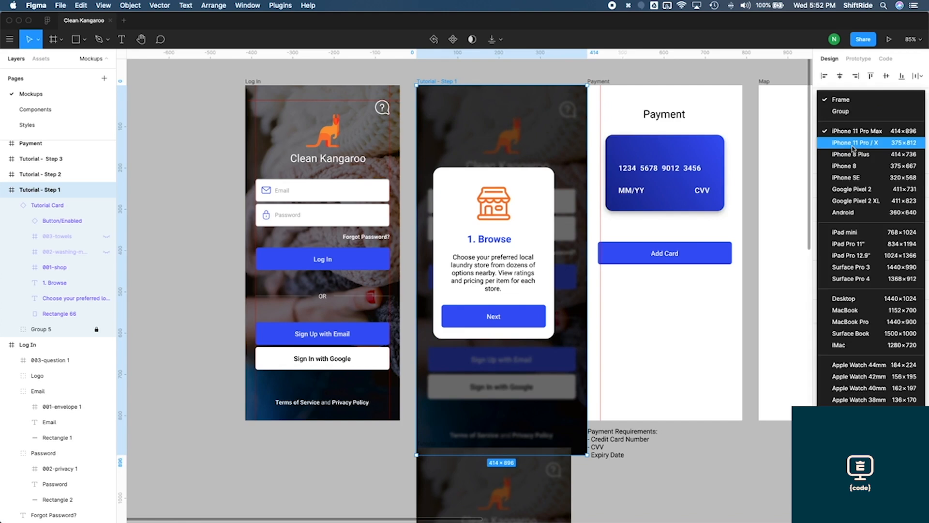
{"action": "left_click", "coordinate": [853, 147]}
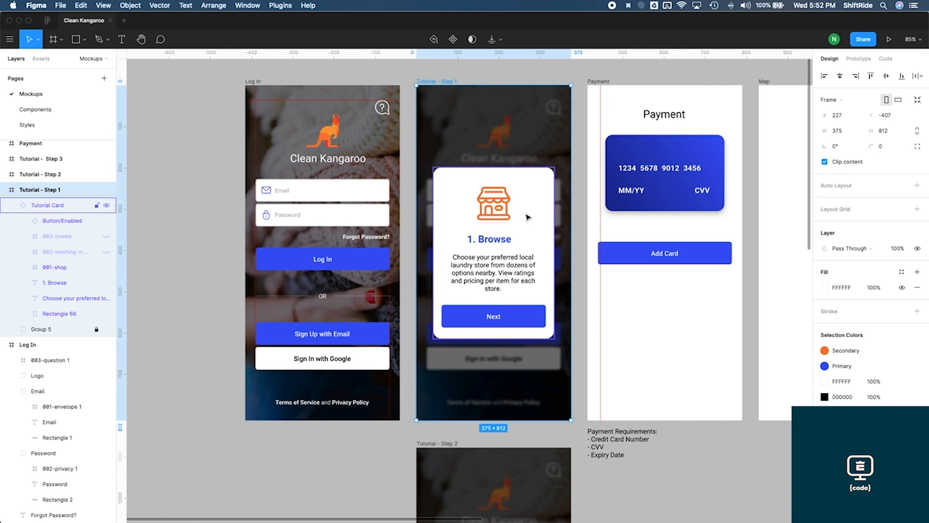
Set the Tutorial Card instance's constraints to Center horizontally and Center vertically
{"action": "left_click", "coordinate": [529, 185]}
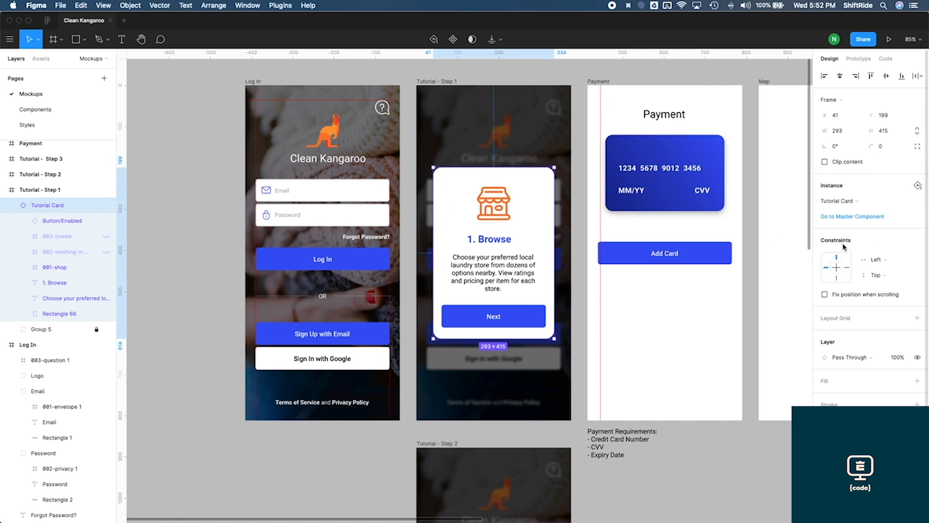
{"action": "left_click", "coordinate": [894, 266]}
{"action": "left_click", "coordinate": [891, 294]}
{"action": "left_click", "coordinate": [879, 275]}
{"action": "left_click", "coordinate": [888, 310]}
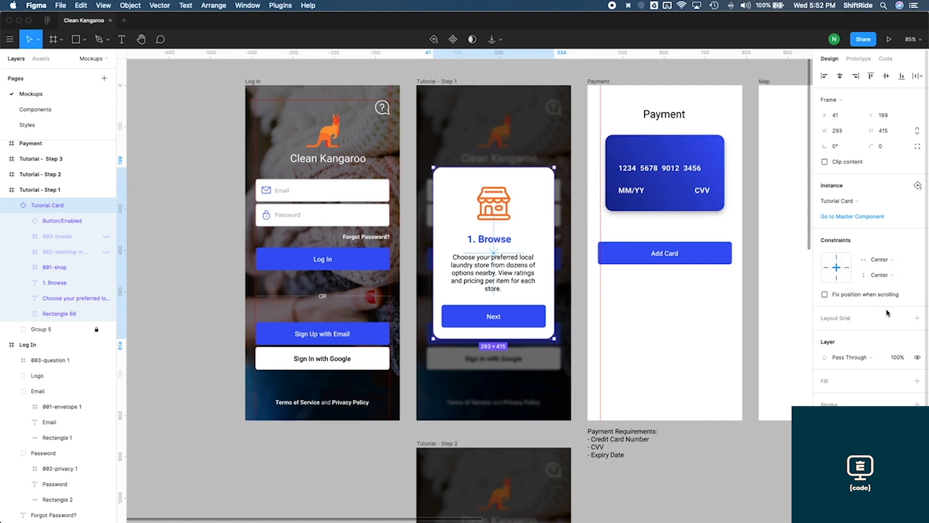
Resize the Tutorial - Step 1 frame to the iPhone 11 Pro Max preset, then to iPhone 8
{"action": "left_click", "coordinate": [454, 82]}
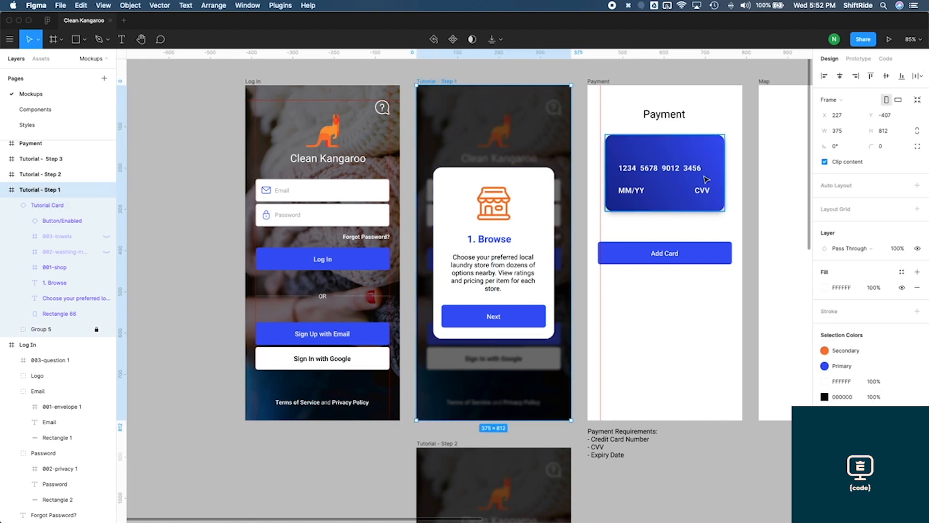
{"action": "left_click", "coordinate": [839, 100]}
{"action": "left_click", "coordinate": [849, 127]}
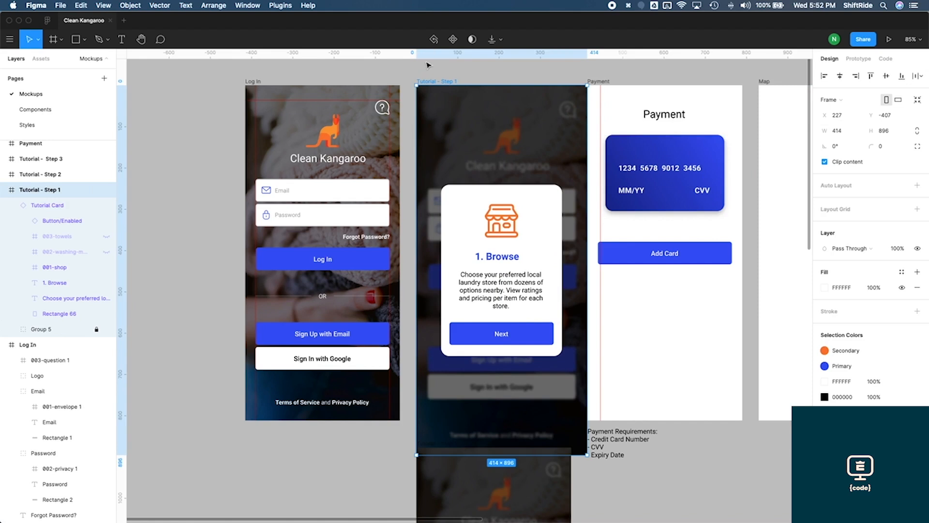
{"action": "left_click", "coordinate": [839, 99]}
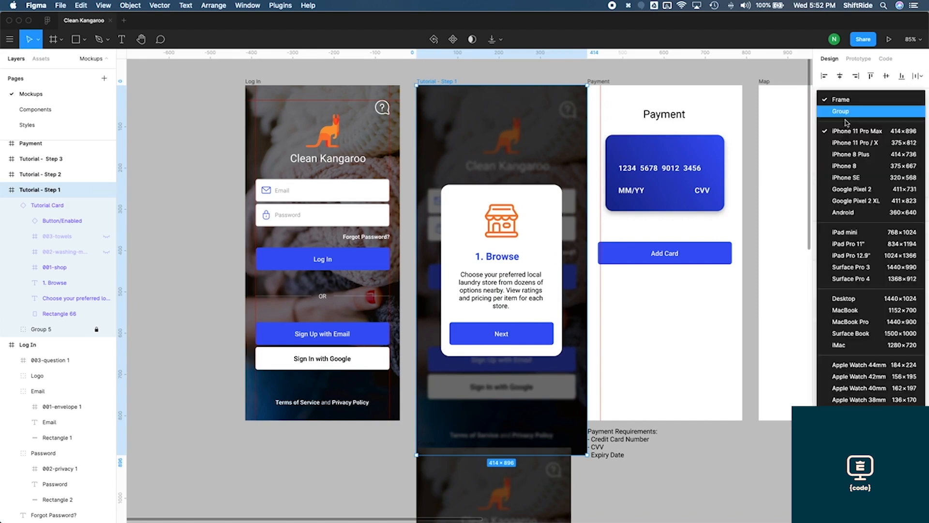
{"action": "left_click", "coordinate": [844, 164]}
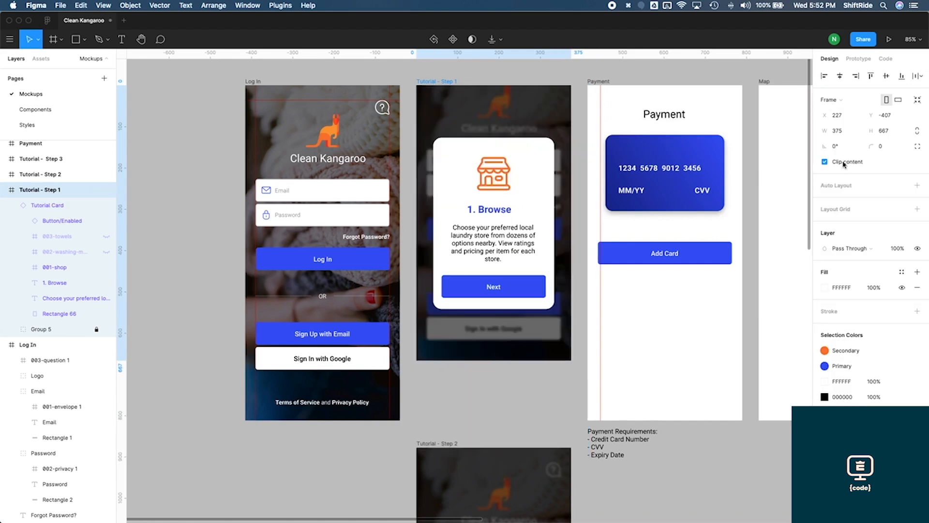
Resize the Tutorial - Step 1 frame to iPhone 11 Pro Max, then return it to iPhone 11 Pro / X
{"action": "left_click", "coordinate": [836, 103]}
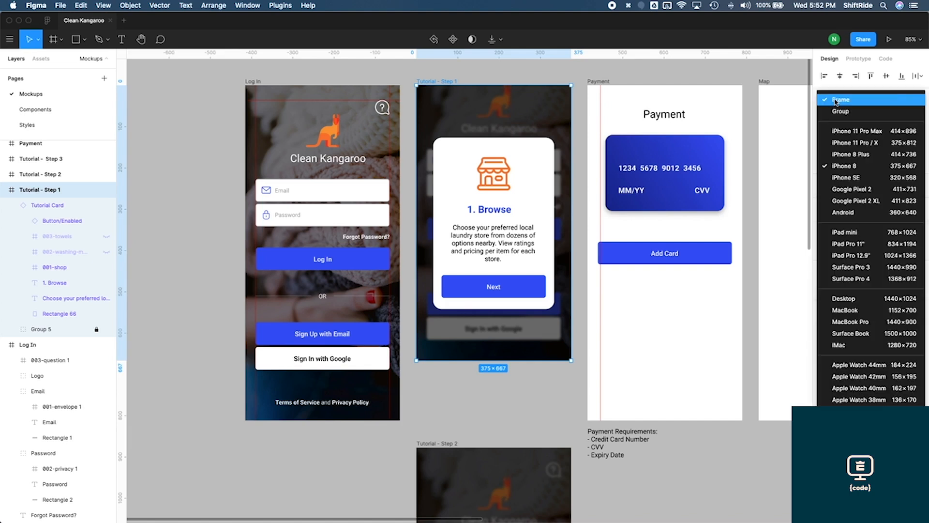
{"action": "left_click", "coordinate": [851, 132]}
{"action": "left_click", "coordinate": [830, 101]}
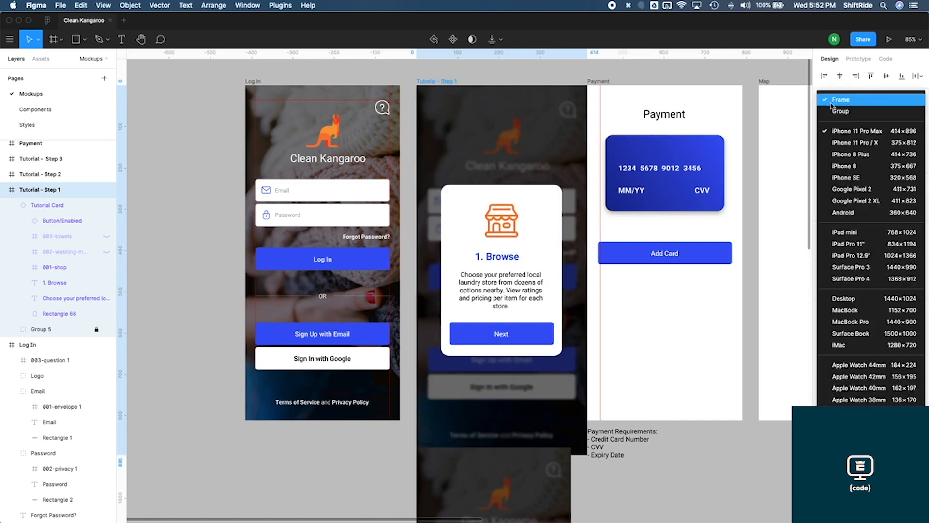
{"action": "left_click", "coordinate": [853, 142]}
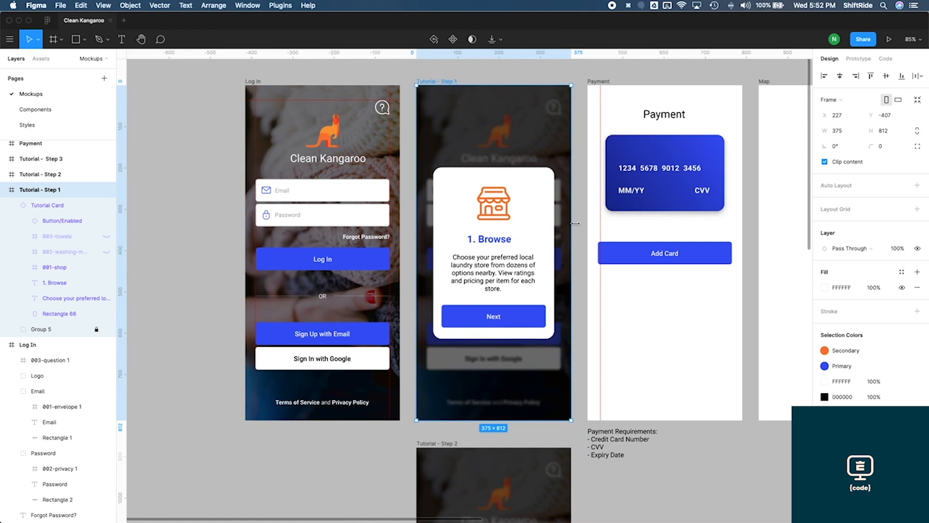
{"action": "left_click", "coordinate": [576, 224]}
{"action": "scroll", "coordinate": [544, 243], "scroll_direction": "down", "scroll_amount": 5}
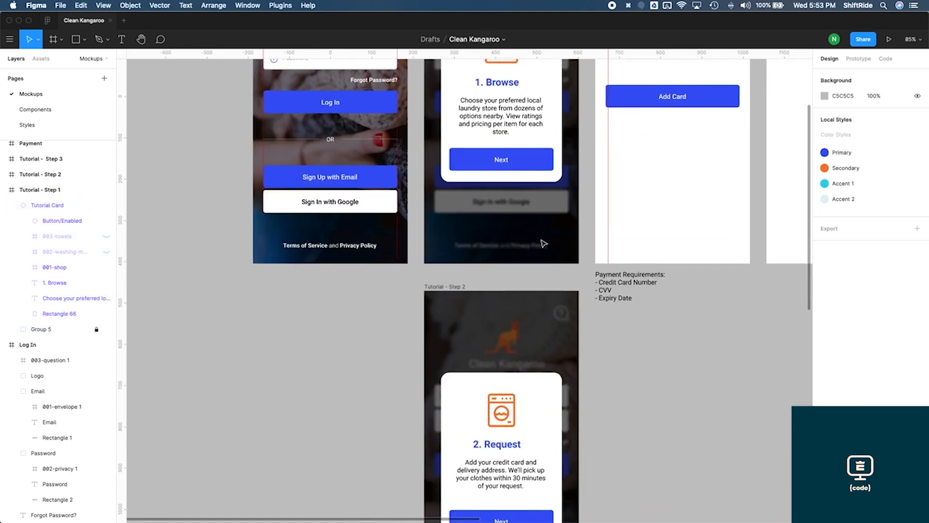
{"action": "scroll", "coordinate": [529, 349], "scroll_direction": "down", "scroll_amount": 2}
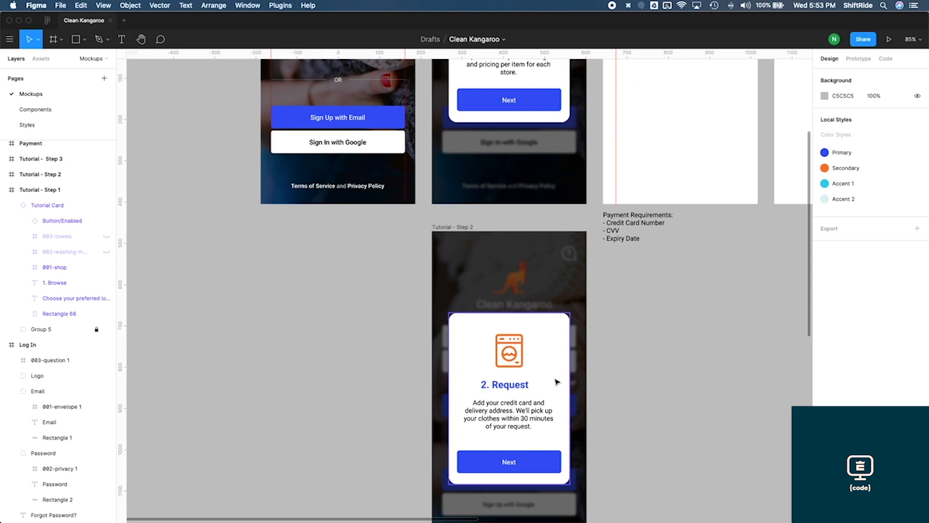
{"action": "scroll", "coordinate": [557, 382], "scroll_direction": "down", "scroll_amount": 5}
{"action": "scroll", "coordinate": [552, 387], "scroll_direction": "up", "scroll_amount": 10}
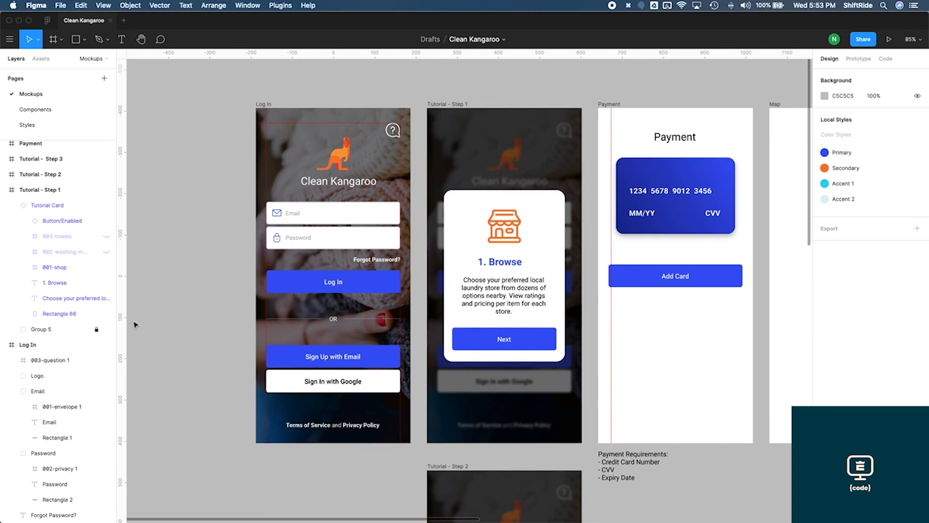
Copy the locked Group 5 background from Tutorial - Step 1 and paste it into the Tutorial - Step 2 frame
{"action": "left_click", "coordinate": [54, 333]}
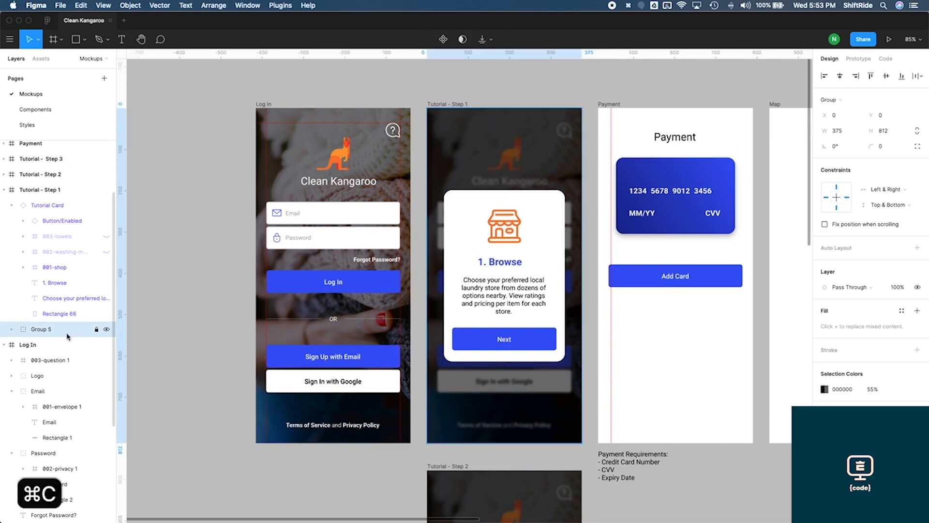
{"action": "left_click", "coordinate": [12, 170]}
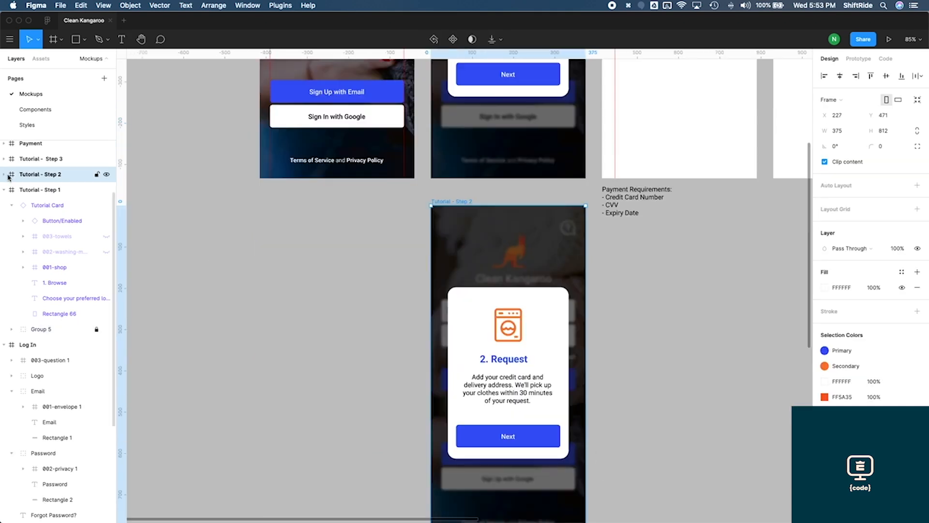
{"action": "left_click", "coordinate": [5, 175]}
{"action": "key", "text": "super+v"}
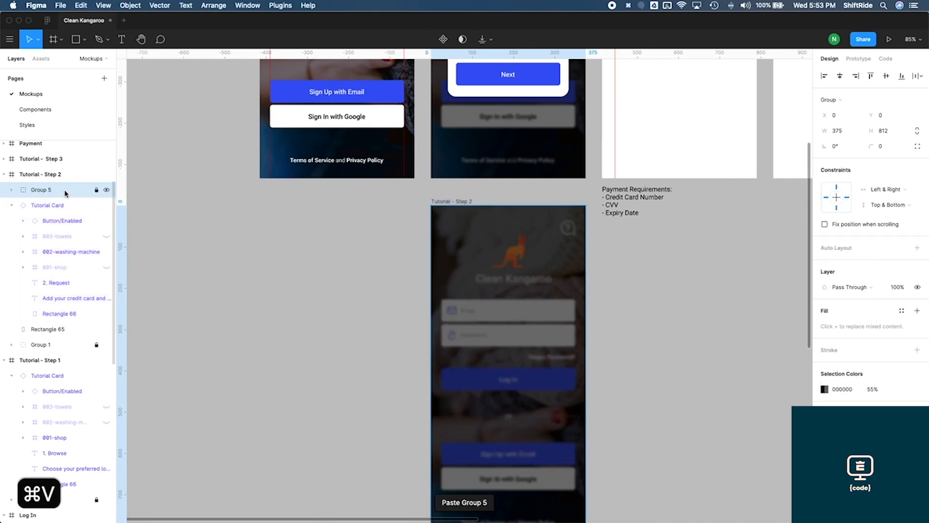
Move the pasted Group 5 to the bottom of Tutorial - Step 2's layers and delete its old Rectangle 65 and Group 1
{"action": "left_click_drag", "start_coordinate": [42, 191], "coordinate": [34, 334]}
{"action": "left_click", "coordinate": [38, 333]}
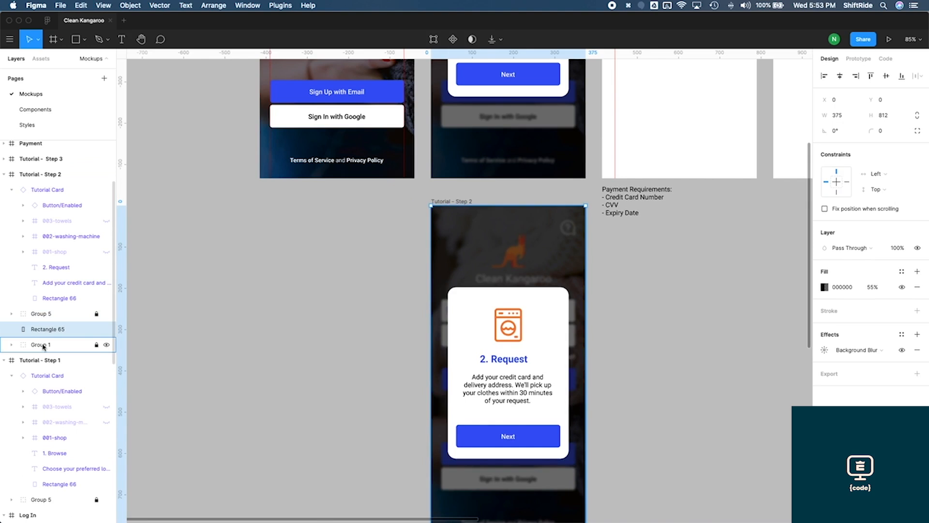
{"action": "left_click", "coordinate": [44, 345], "text": "shift"}
{"action": "key", "text": "Delete"}
Copy Group 5 from Tutorial - Step 2 and paste it into the Tutorial - Step 3 frame
{"action": "left_click", "coordinate": [48, 319]}
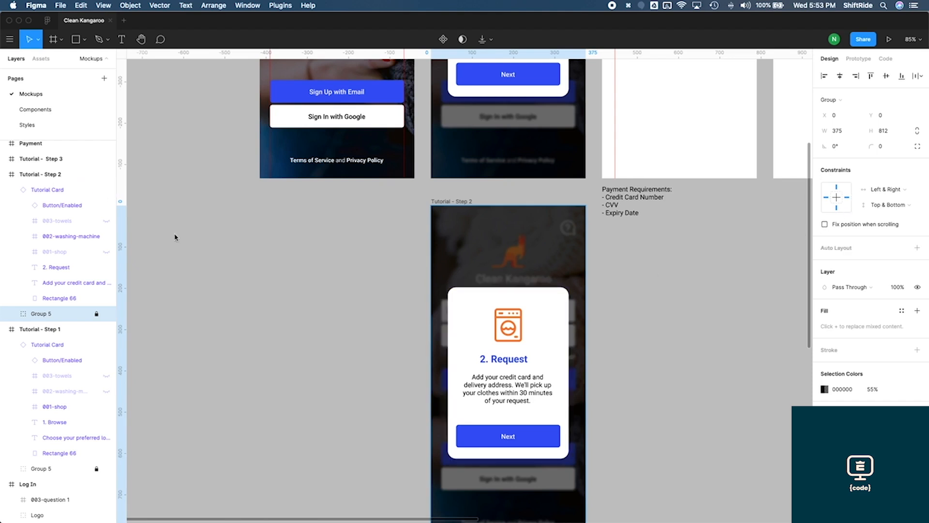
{"action": "key", "text": "super+c"}
{"action": "scroll", "coordinate": [408, 320], "scroll_direction": "down", "scroll_amount": 10}
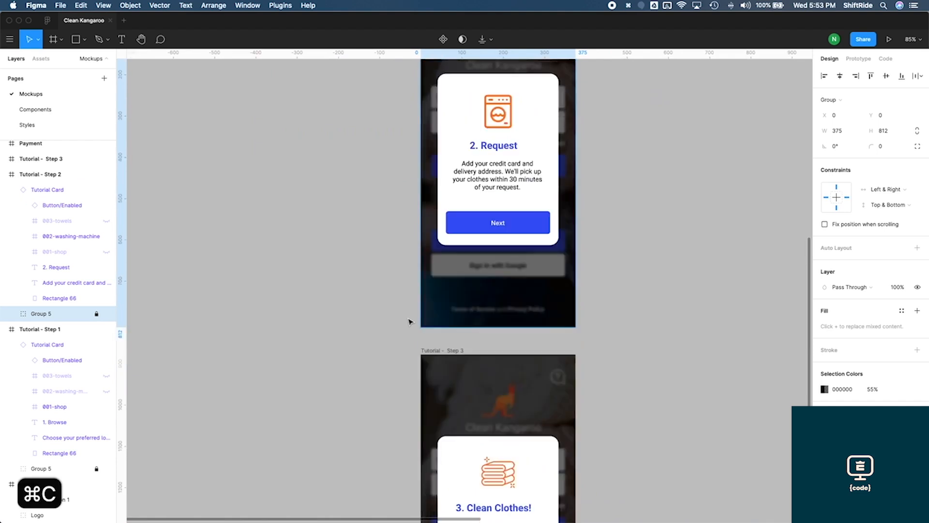
{"action": "left_click", "coordinate": [438, 246]}
{"action": "key", "text": "super+v"}
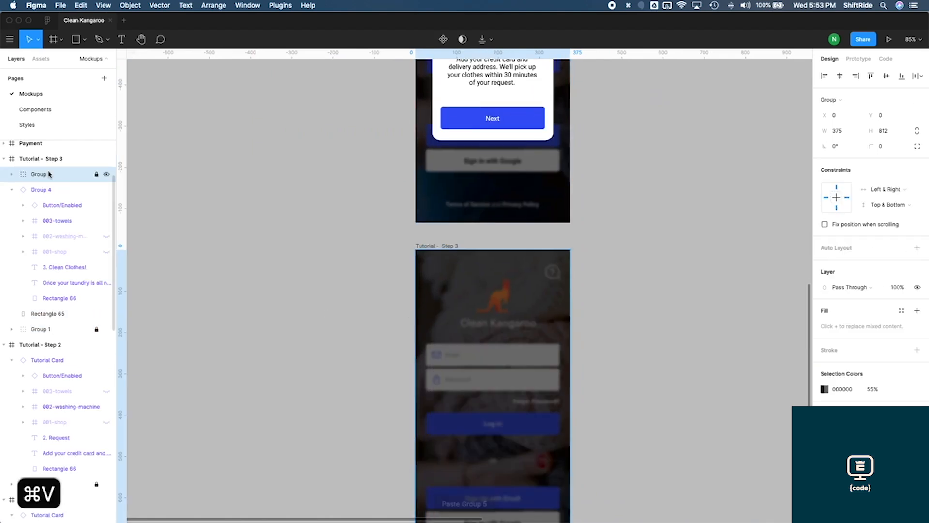
Move the pasted Group 5 to the bottom of Tutorial - Step 3's layers and delete its old Rectangle 65 and Group 1
{"action": "left_click_drag", "start_coordinate": [21, 176], "coordinate": [20, 309]}
{"action": "left_click", "coordinate": [50, 316]}
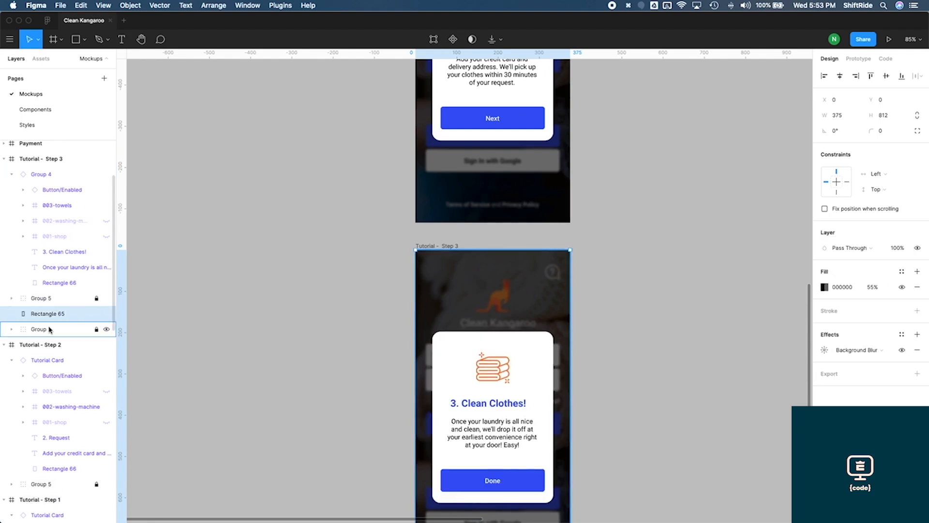
{"action": "left_click", "coordinate": [49, 330], "text": "shift"}
{"action": "key", "text": "Delete"}
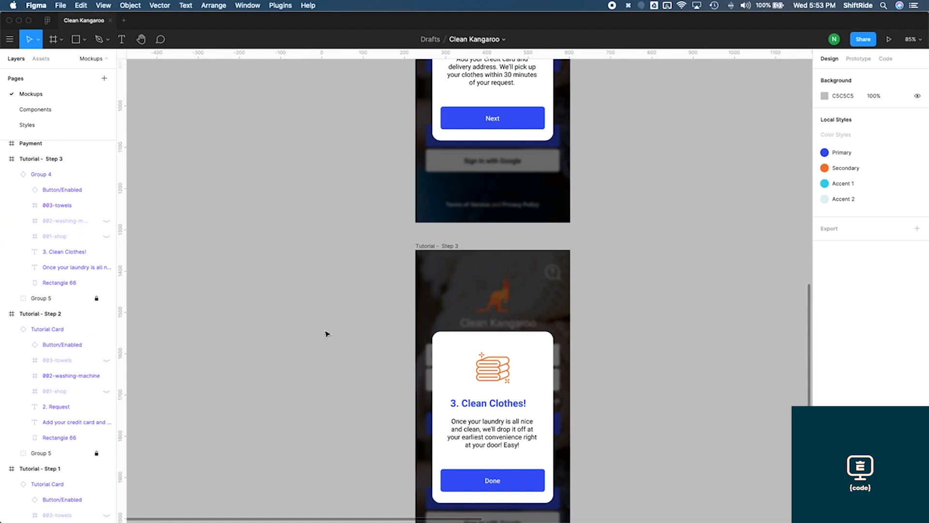
Set the Tutorial - Step 3 card instance's constraints to Center horizontally and Center vertically
{"action": "left_click", "coordinate": [536, 370]}
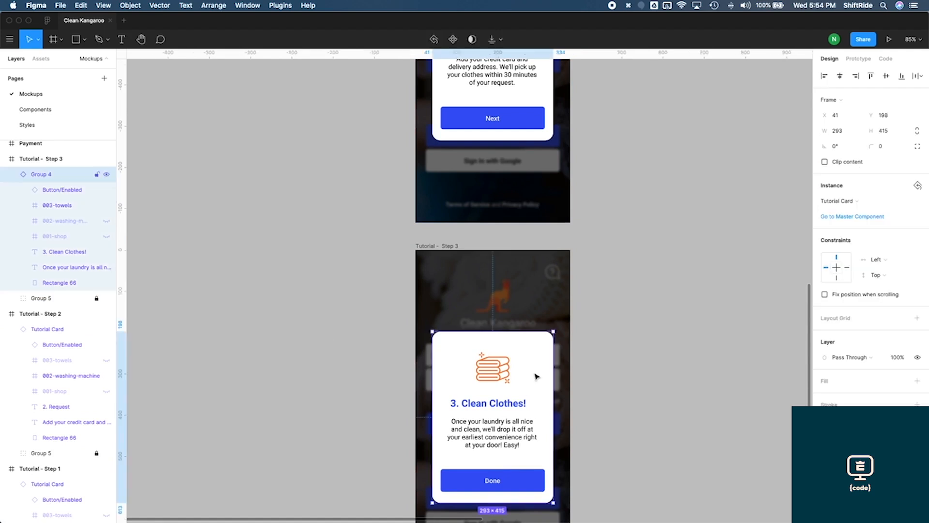
{"action": "left_click", "coordinate": [876, 259]}
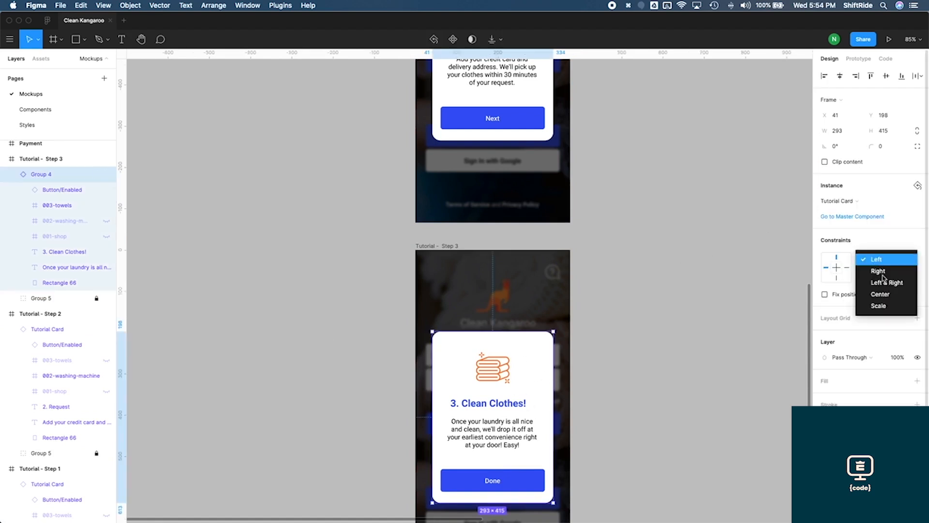
{"action": "left_click", "coordinate": [881, 294]}
{"action": "left_click", "coordinate": [882, 275]}
{"action": "left_click", "coordinate": [883, 312]}
Set the Tutorial - Step 2 Tutorial Card instance's constraints to Center horizontally and Center vertically
{"action": "scroll", "coordinate": [477, 262], "scroll_direction": "down", "scroll_amount": 3}
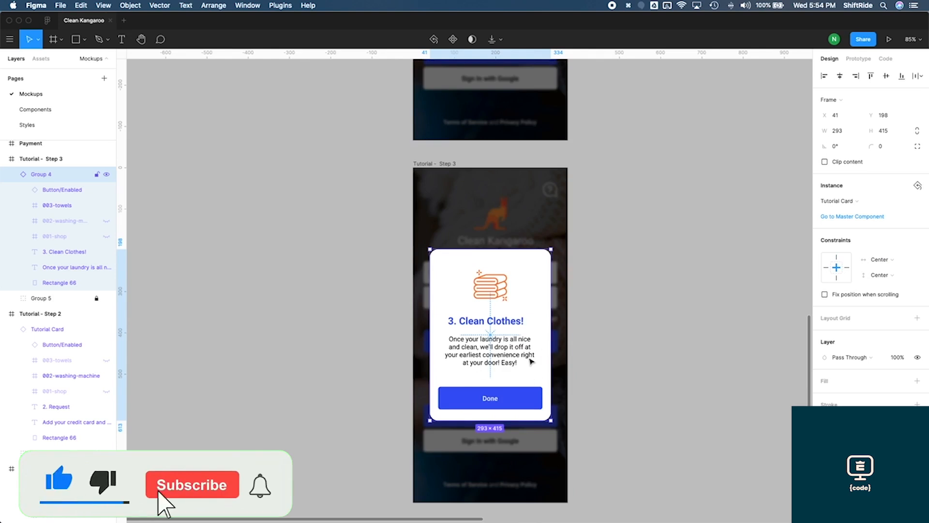
{"action": "scroll", "coordinate": [668, 468], "scroll_direction": "up", "scroll_amount": 5}
{"action": "left_click", "coordinate": [536, 221]}
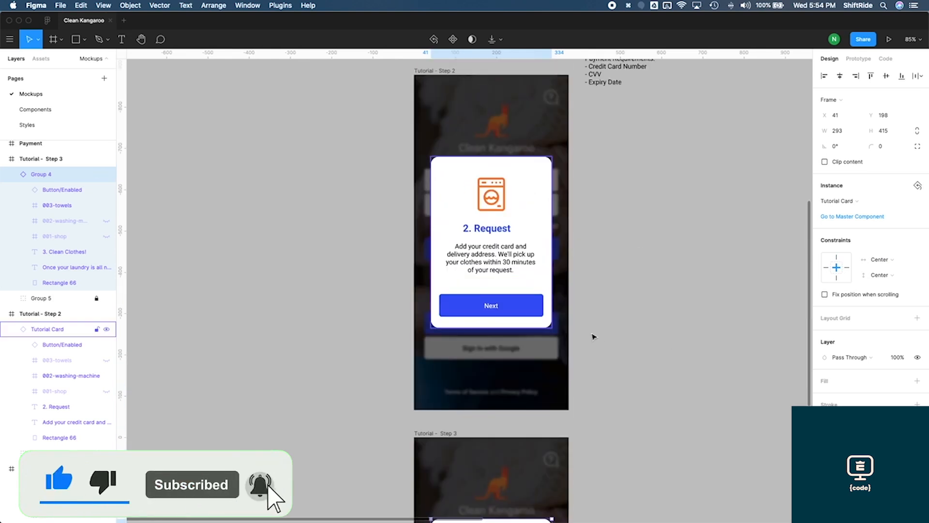
{"action": "scroll", "coordinate": [629, 253], "scroll_direction": "up", "scroll_amount": 1}
{"action": "scroll", "coordinate": [628, 253], "scroll_direction": "up", "scroll_amount": 1}
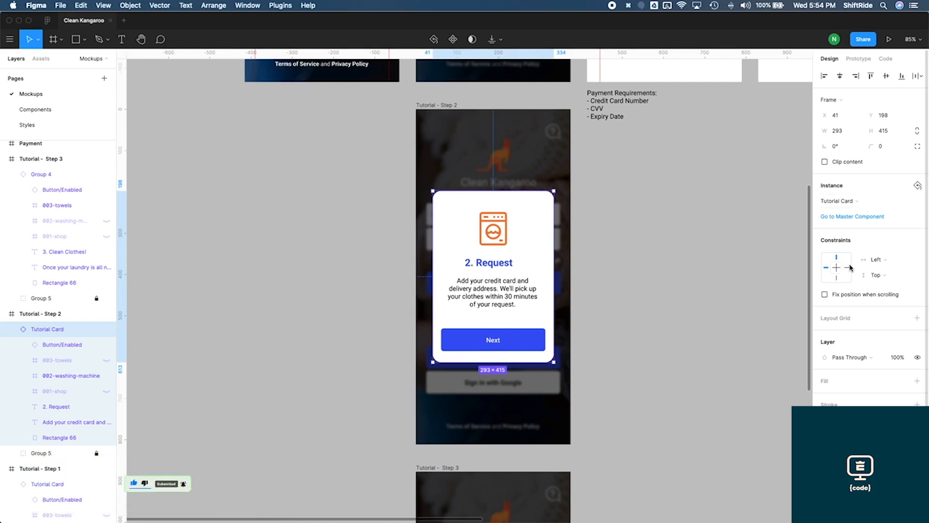
{"action": "left_click", "coordinate": [876, 263]}
{"action": "left_click", "coordinate": [879, 294]}
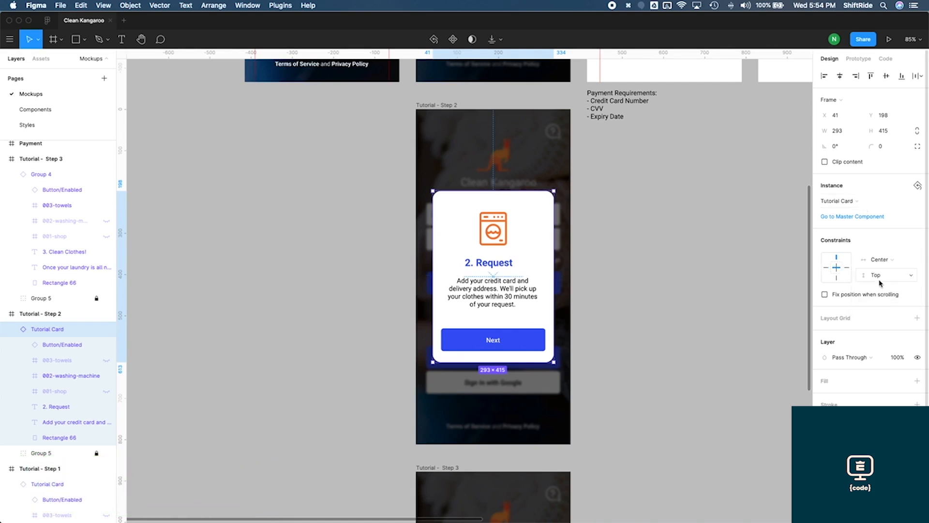
{"action": "left_click", "coordinate": [879, 276]}
{"action": "left_click", "coordinate": [882, 298]}
{"action": "left_click", "coordinate": [726, 236]}
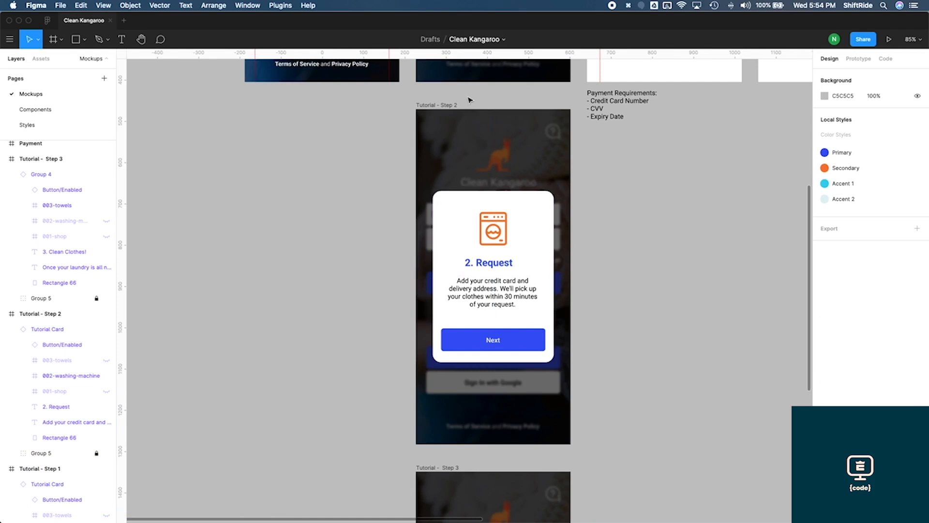
Set the Payment screen title's horizontal constraint to Center
{"action": "scroll", "coordinate": [575, 363], "scroll_direction": "down", "scroll_amount": 8}
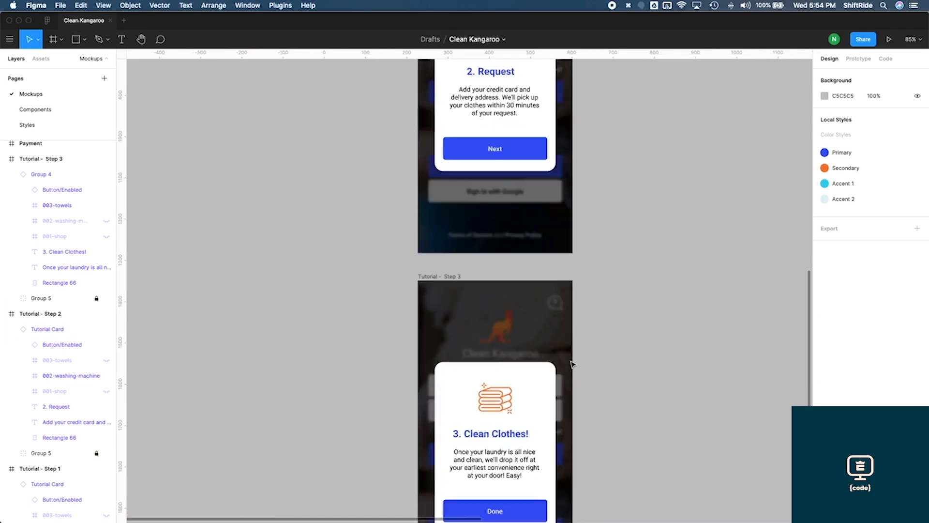
{"action": "scroll", "coordinate": [574, 364], "scroll_direction": "up", "scroll_amount": 6}
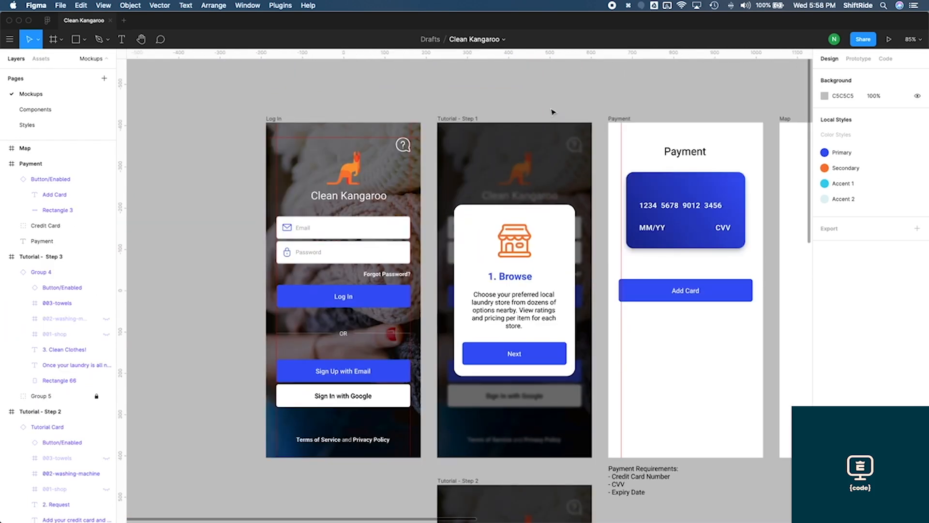
{"action": "scroll", "coordinate": [553, 111], "scroll_direction": "right", "scroll_amount": 6}
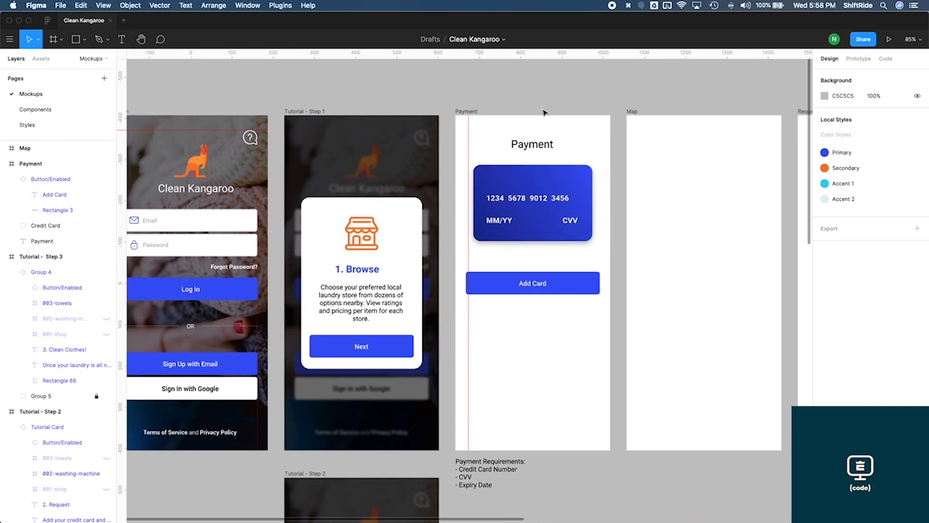
{"action": "left_click", "coordinate": [546, 147]}
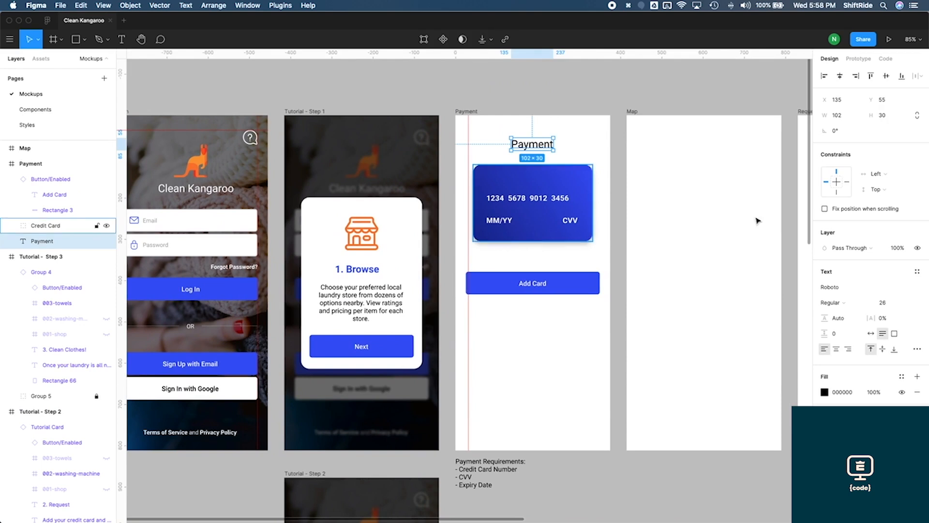
{"action": "left_click", "coordinate": [882, 179]}
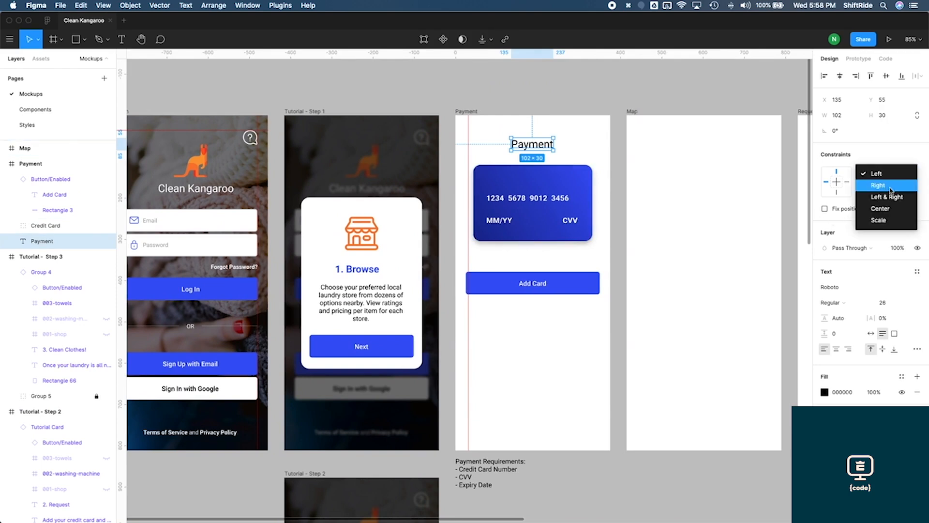
{"action": "left_click", "coordinate": [893, 208]}
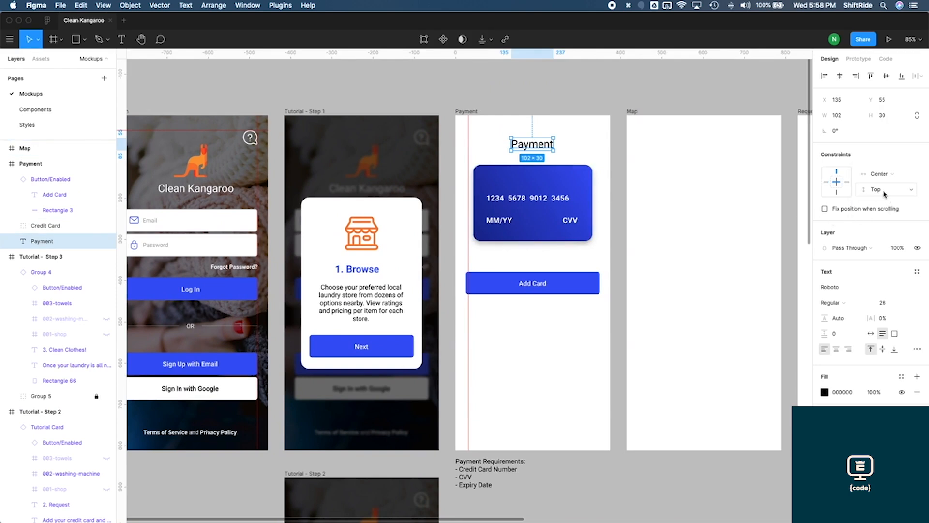
Set the Credit Card group's constraints to Center horizontally and Center vertically
{"action": "left_click", "coordinate": [561, 182]}
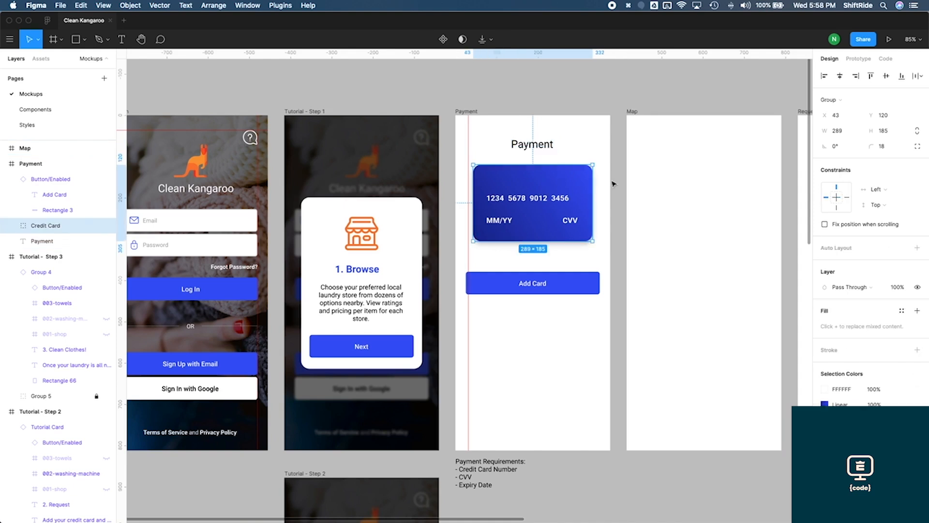
{"action": "left_click", "coordinate": [880, 196]}
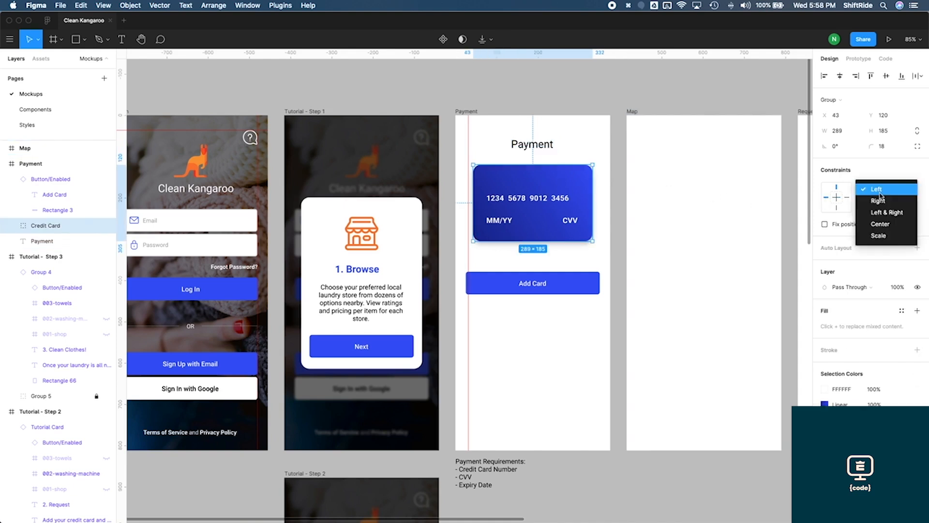
{"action": "left_click", "coordinate": [884, 225]}
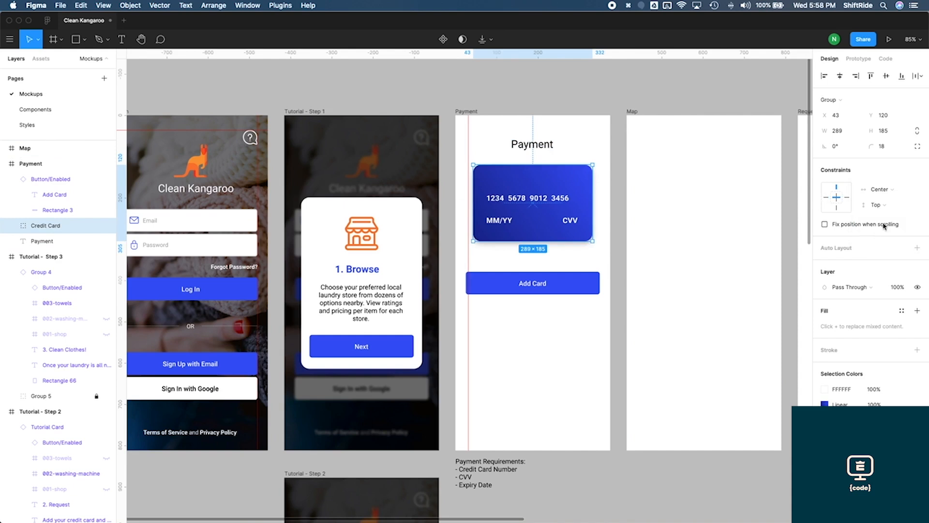
{"action": "left_click", "coordinate": [879, 205]}
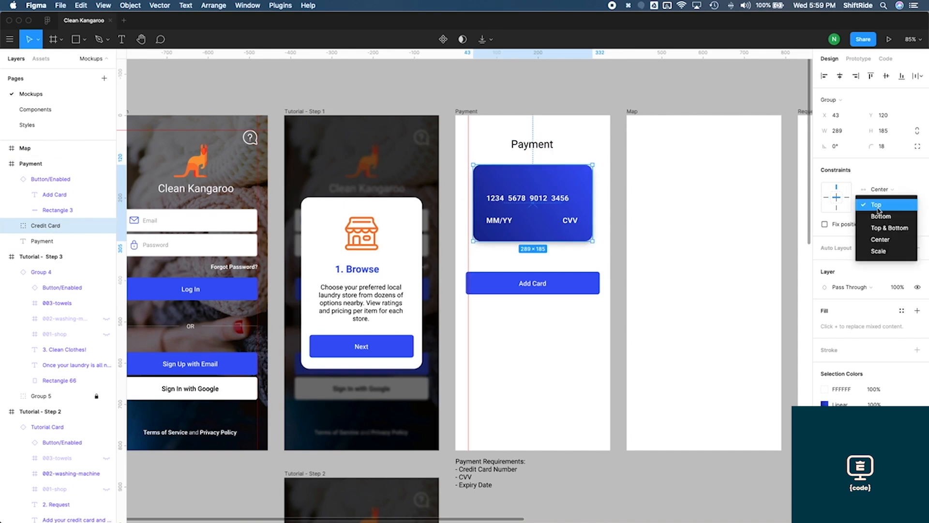
{"action": "left_click", "coordinate": [880, 239]}
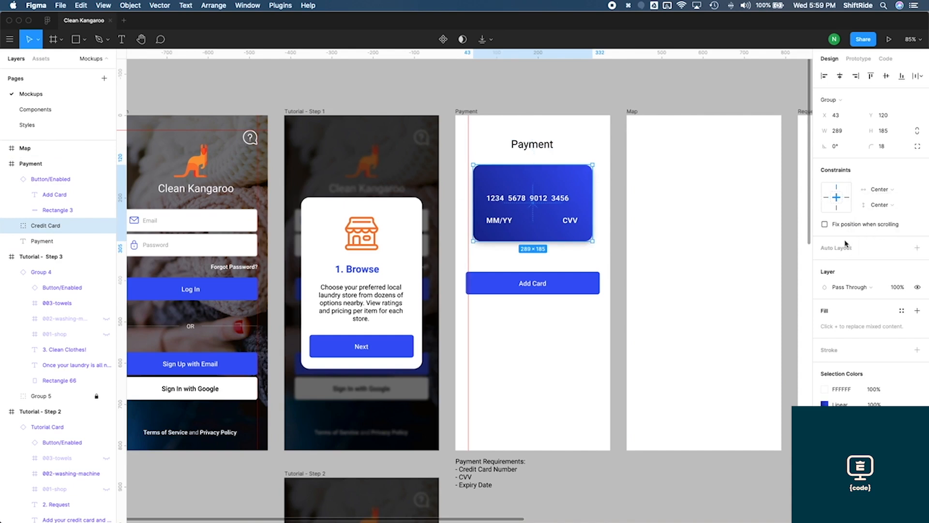
Set the Add Card button's constraints to Left & Right horizontally and Center vertically
{"action": "left_click", "coordinate": [587, 284]}
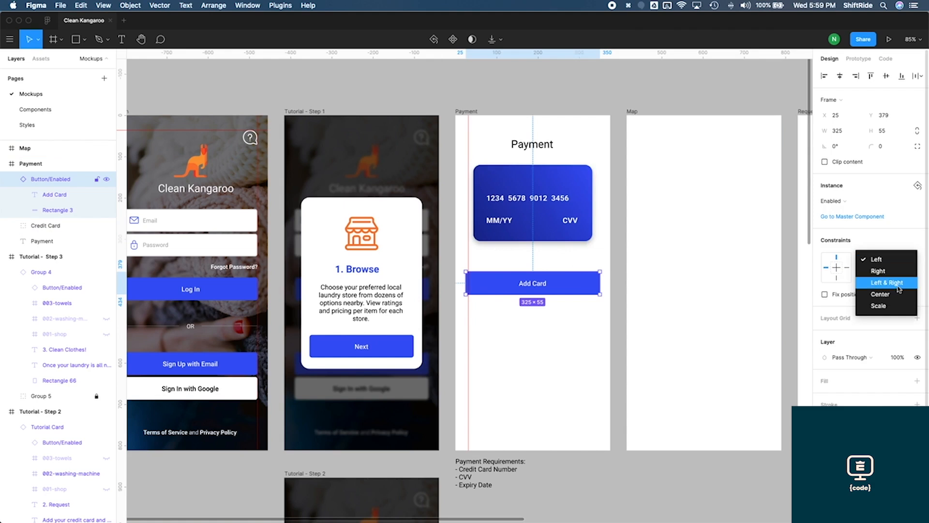
{"action": "left_click", "coordinate": [898, 286]}
{"action": "left_click", "coordinate": [887, 275]}
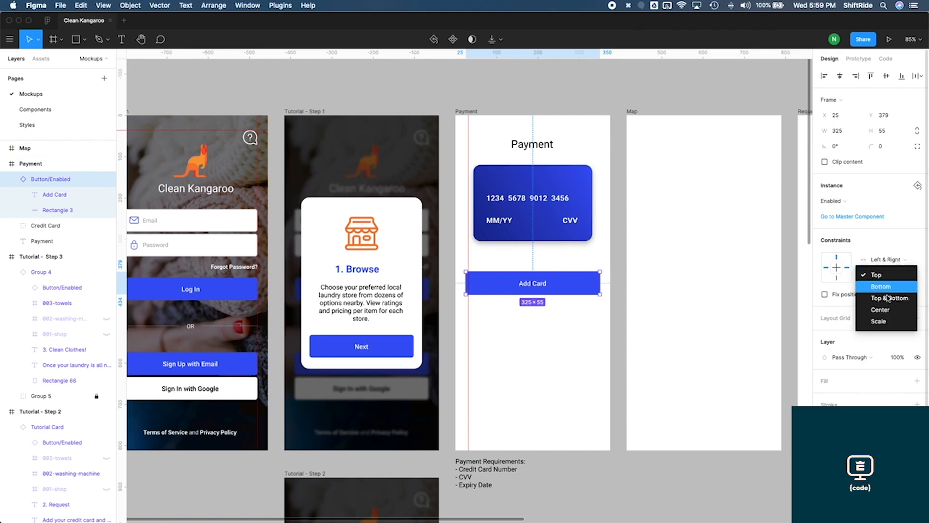
{"action": "left_click", "coordinate": [889, 312]}
Resize the Payment frame to the iPhone 11 Pro Max preset, then back to iPhone 11 Pro / X
{"action": "left_click", "coordinate": [471, 115]}
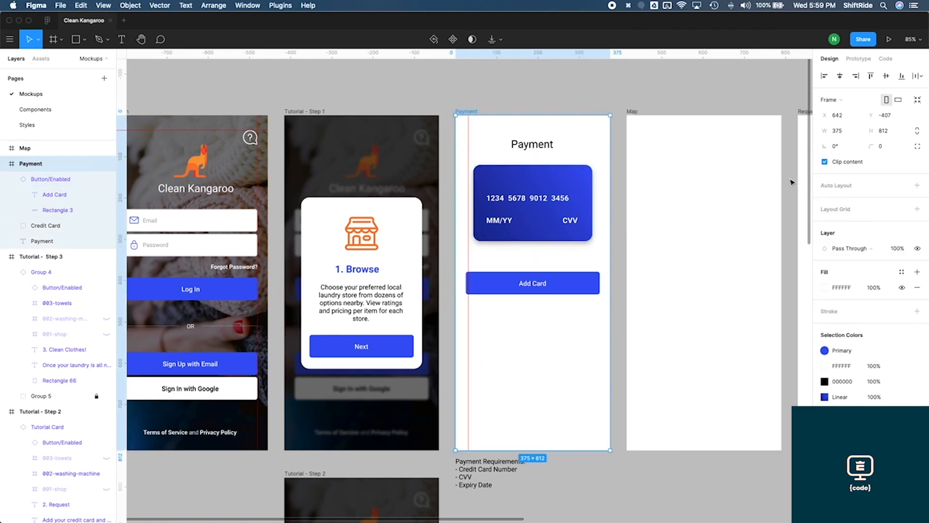
{"action": "left_click", "coordinate": [839, 101]}
{"action": "left_click", "coordinate": [857, 131]}
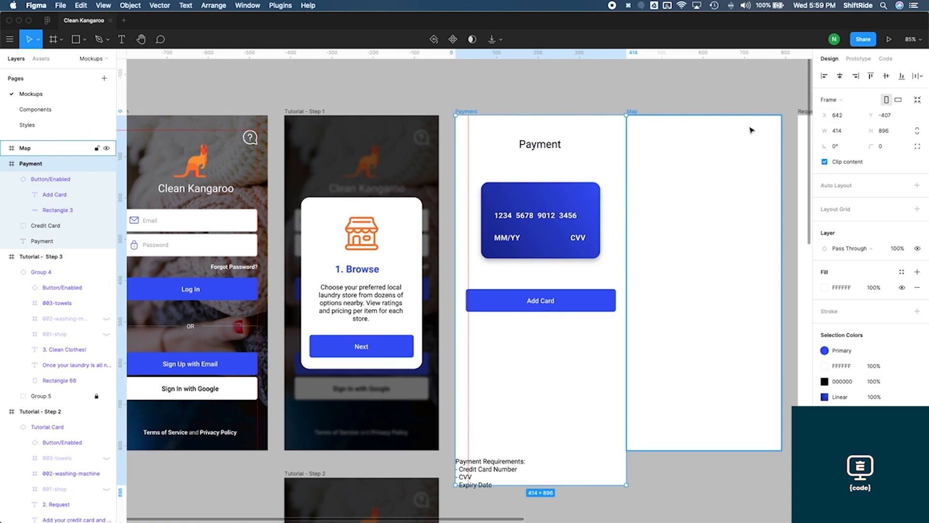
{"action": "left_click", "coordinate": [831, 99]}
{"action": "left_click", "coordinate": [852, 144]}
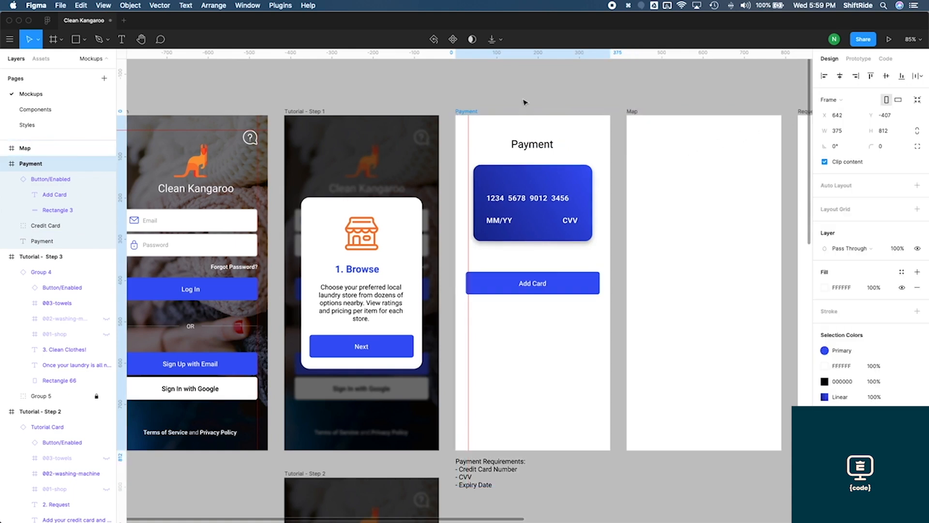
{"action": "left_click", "coordinate": [531, 91]}
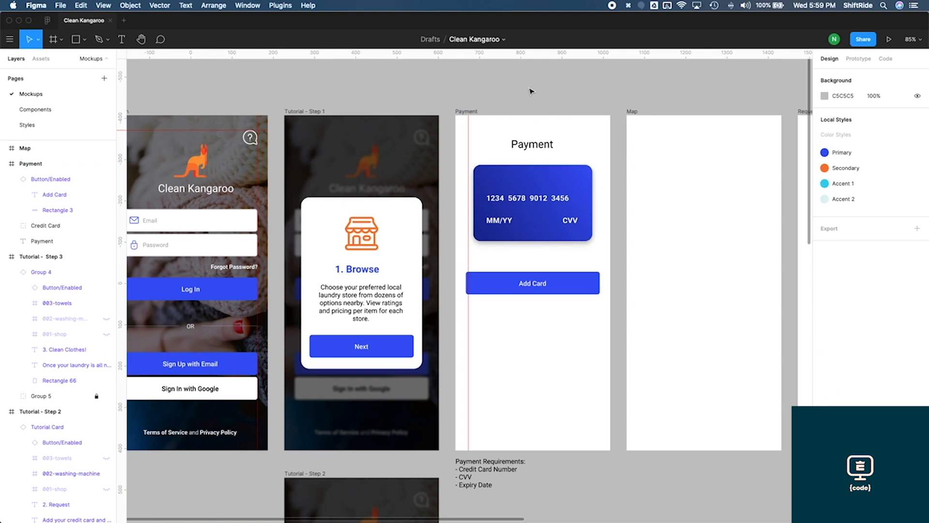